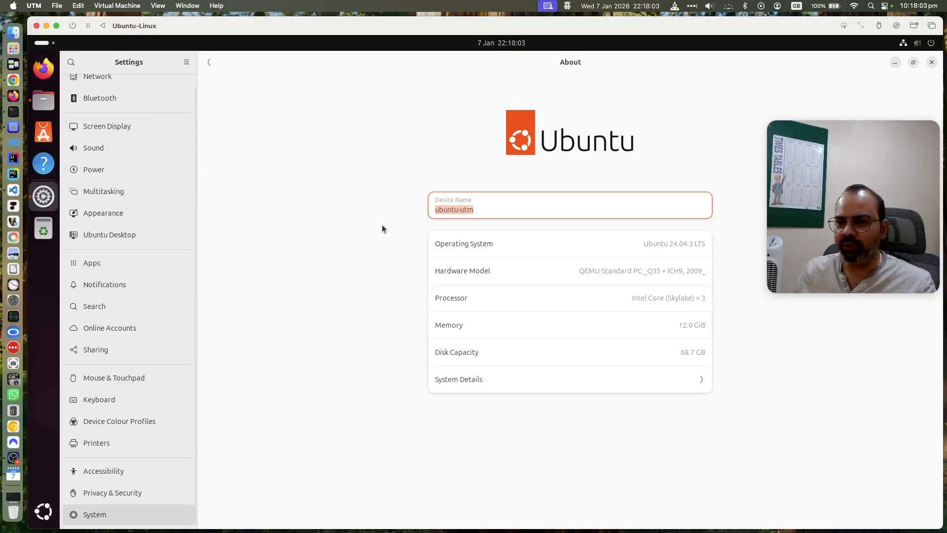
Compare the guest's Spice client folder with the Mac's Downloads folder, then return to the VM
{"action": "left_click", "coordinate": [44, 101]}
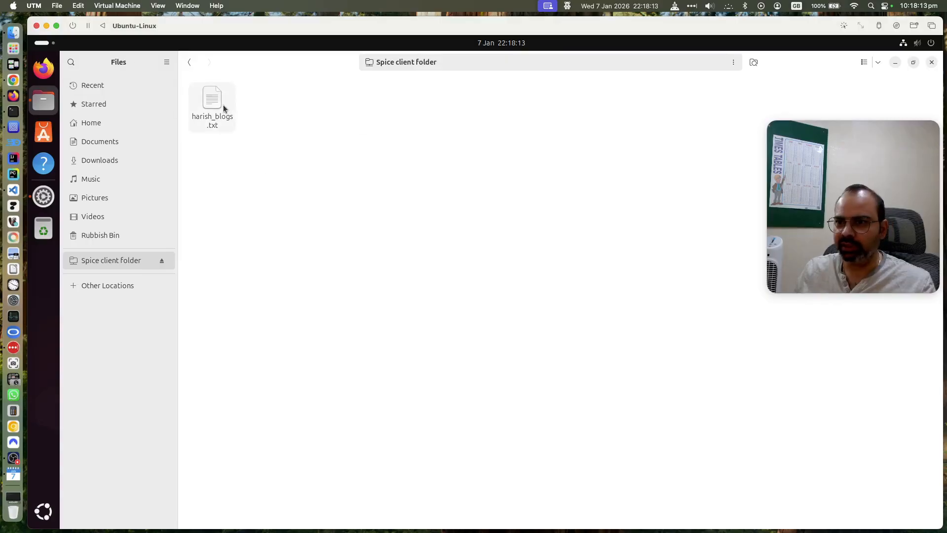
{"action": "left_click", "coordinate": [8, 33]}
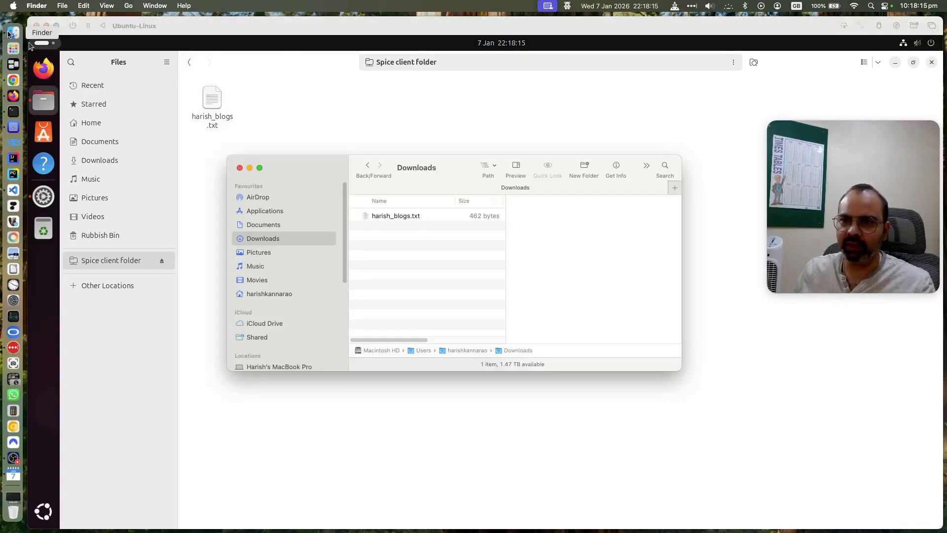
{"action": "left_click", "coordinate": [379, 132]}
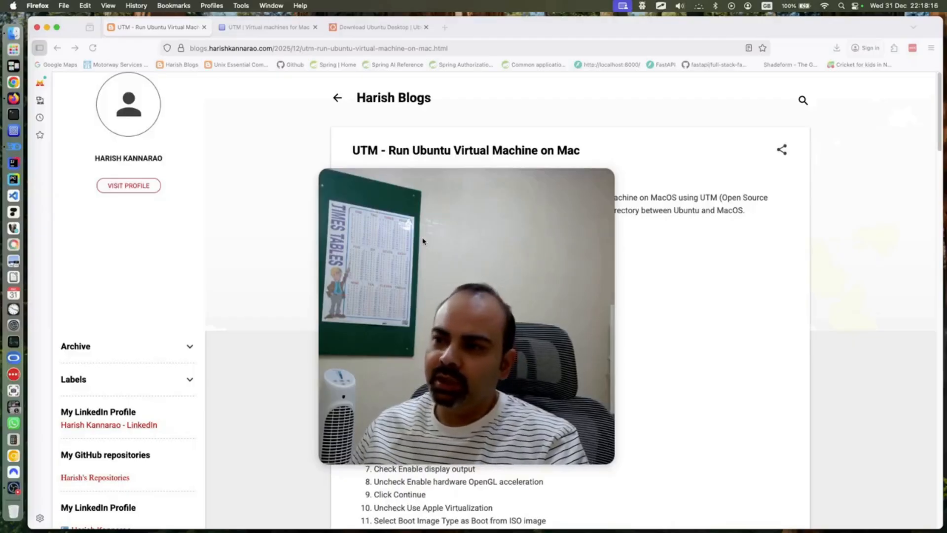
{"action": "left_click_drag", "start_coordinate": [423, 241], "coordinate": [739, 279]}
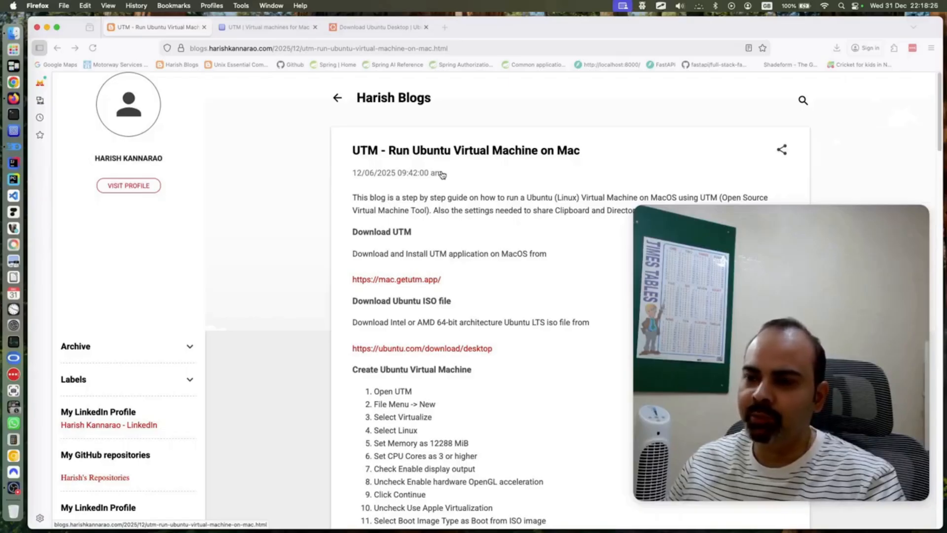
{"action": "left_click", "coordinate": [641, 6]}
{"action": "mouse_move", "coordinate": [656, 32]}
{"action": "left_click", "coordinate": [740, 42]}
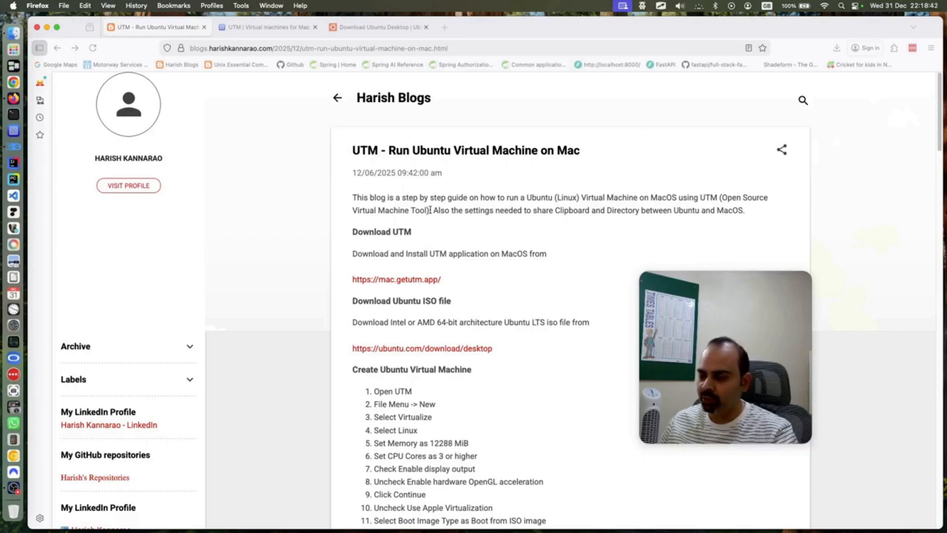
{"action": "scroll", "coordinate": [431, 210], "scroll_direction": "down", "scroll_amount": 3}
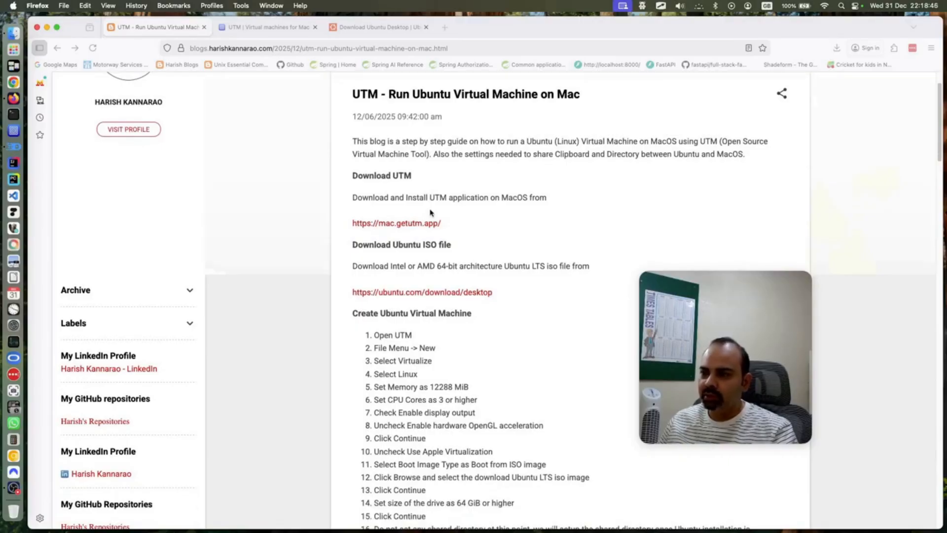
{"action": "scroll", "coordinate": [431, 213], "scroll_direction": "down", "scroll_amount": 4}
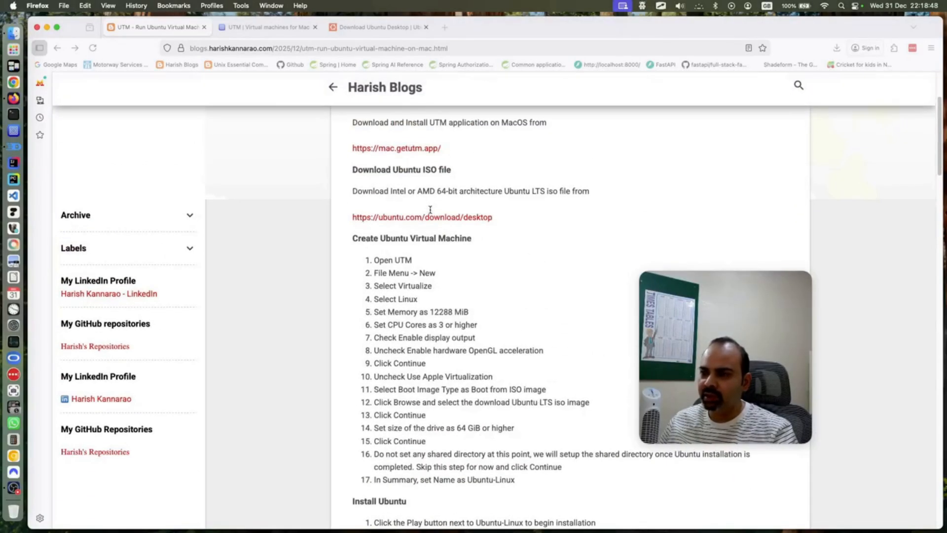
{"action": "scroll", "coordinate": [430, 212], "scroll_direction": "up", "scroll_amount": 3}
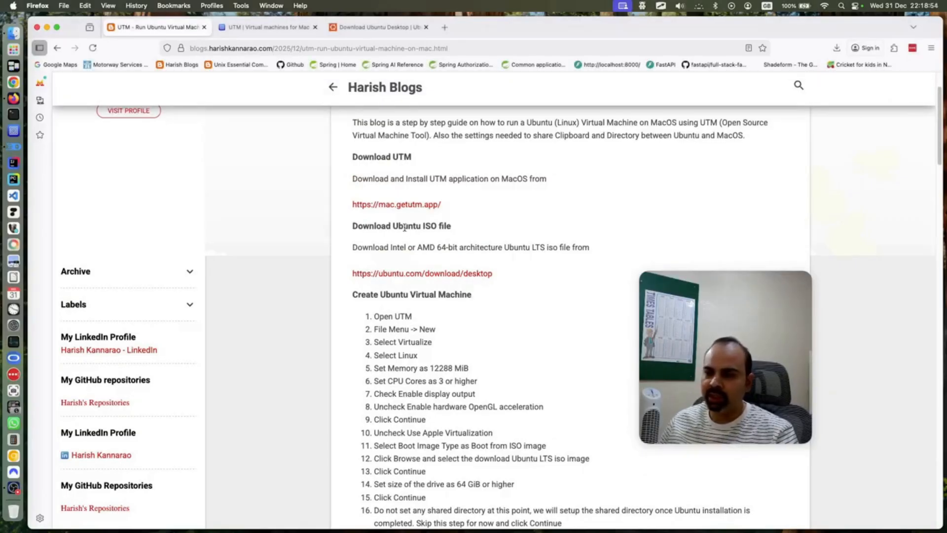
{"action": "scroll", "coordinate": [404, 227], "scroll_direction": "down", "scroll_amount": 2}
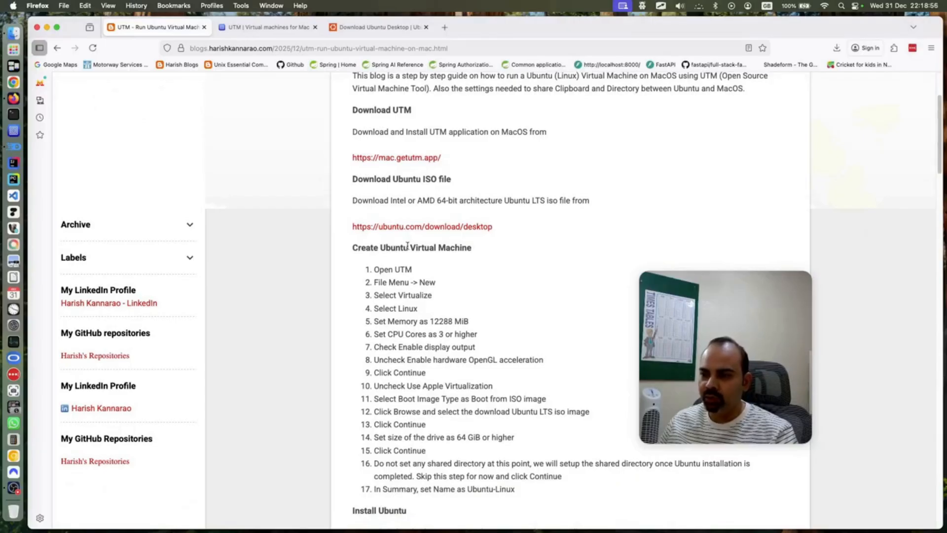
{"action": "scroll", "coordinate": [408, 244], "scroll_direction": "down", "scroll_amount": 4}
{"action": "scroll", "coordinate": [407, 244], "scroll_direction": "down", "scroll_amount": 7}
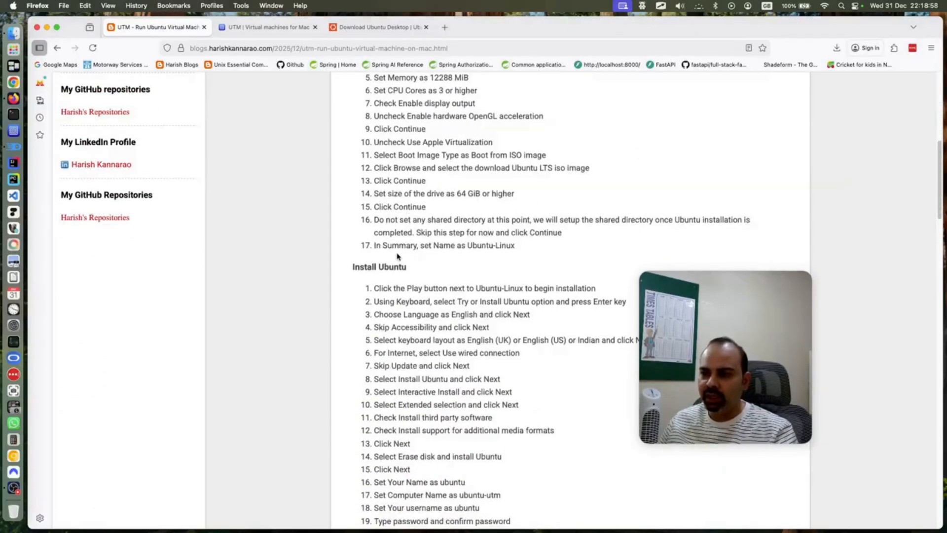
{"action": "scroll", "coordinate": [391, 263], "scroll_direction": "down", "scroll_amount": 20}
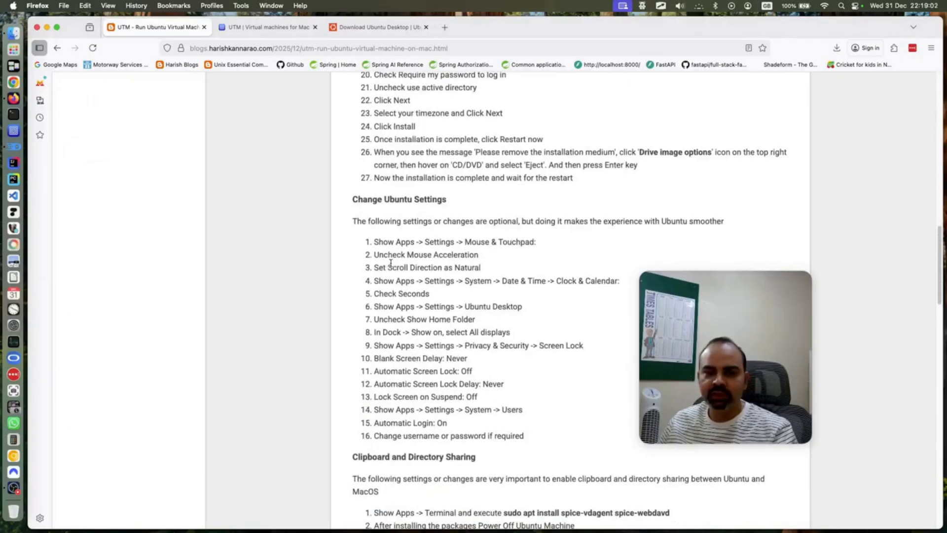
{"action": "scroll", "coordinate": [390, 267], "scroll_direction": "down", "scroll_amount": 2}
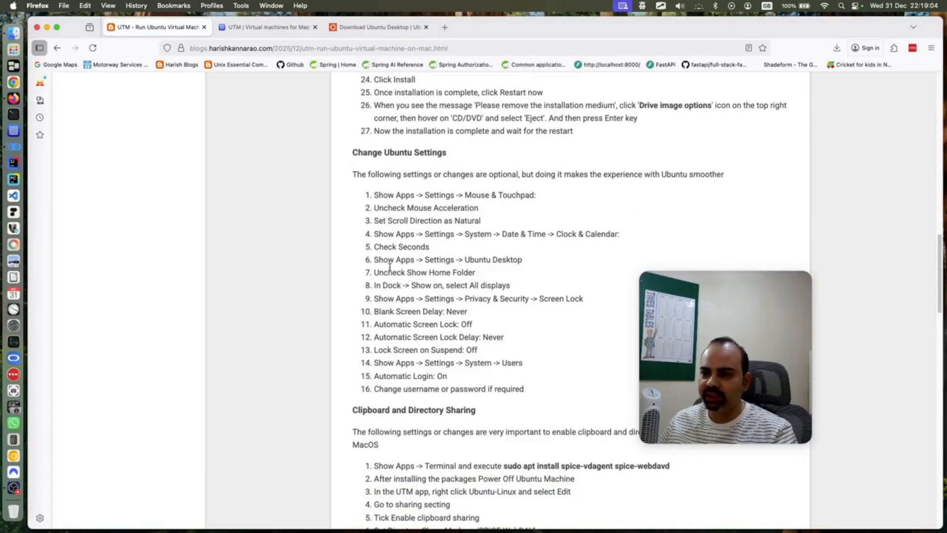
{"action": "scroll", "coordinate": [389, 270], "scroll_direction": "down", "scroll_amount": 6}
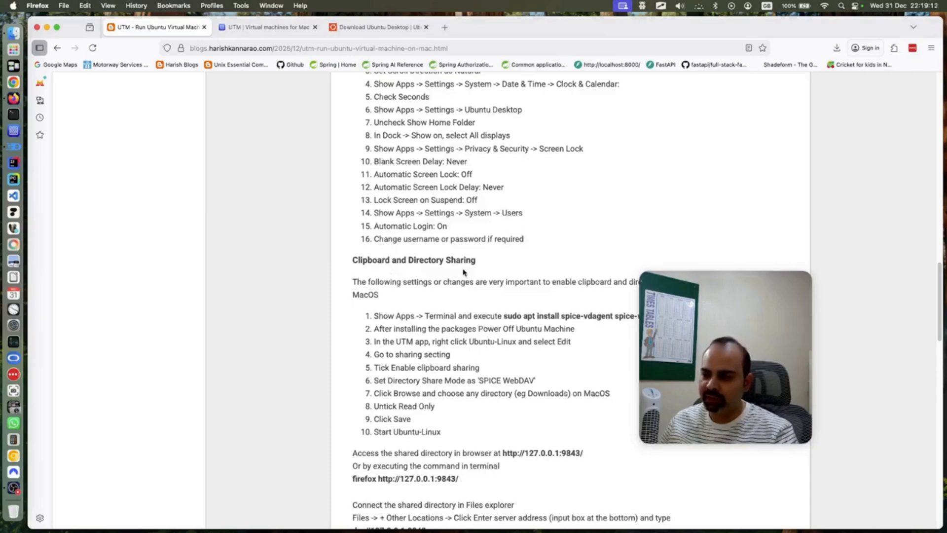
{"action": "scroll", "coordinate": [463, 272], "scroll_direction": "down", "scroll_amount": 4}
{"action": "scroll", "coordinate": [462, 269], "scroll_direction": "down", "scroll_amount": 11}
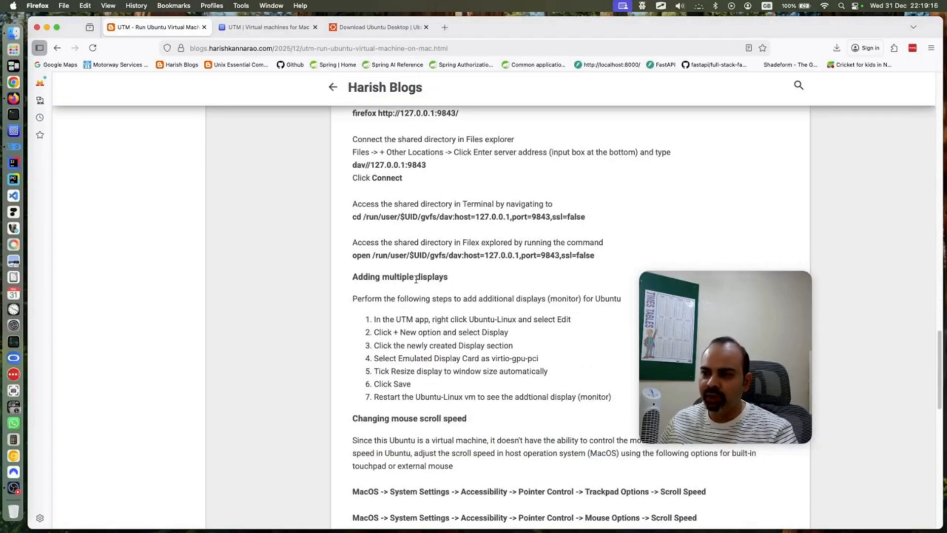
{"action": "scroll", "coordinate": [416, 278], "scroll_direction": "down", "scroll_amount": 4}
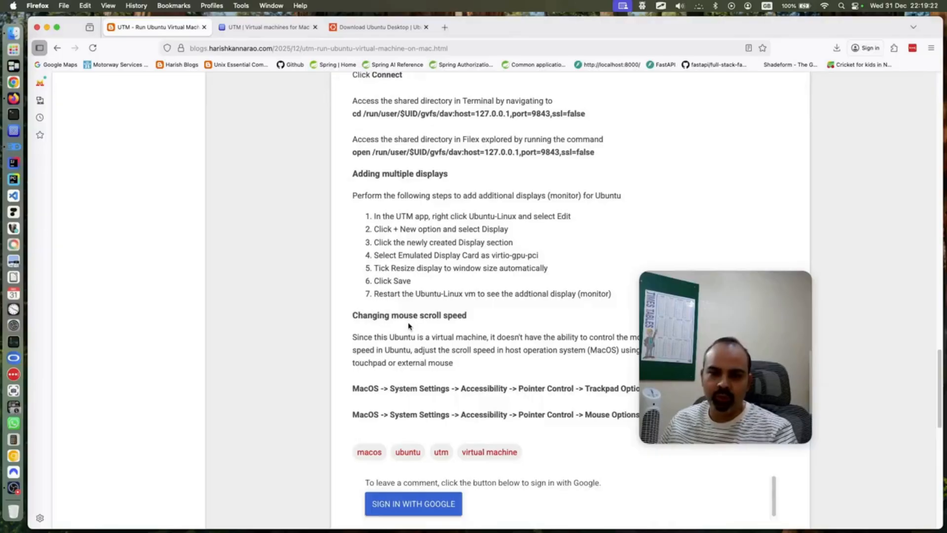
{"action": "scroll", "coordinate": [492, 281], "scroll_direction": "up", "scroll_amount": 8}
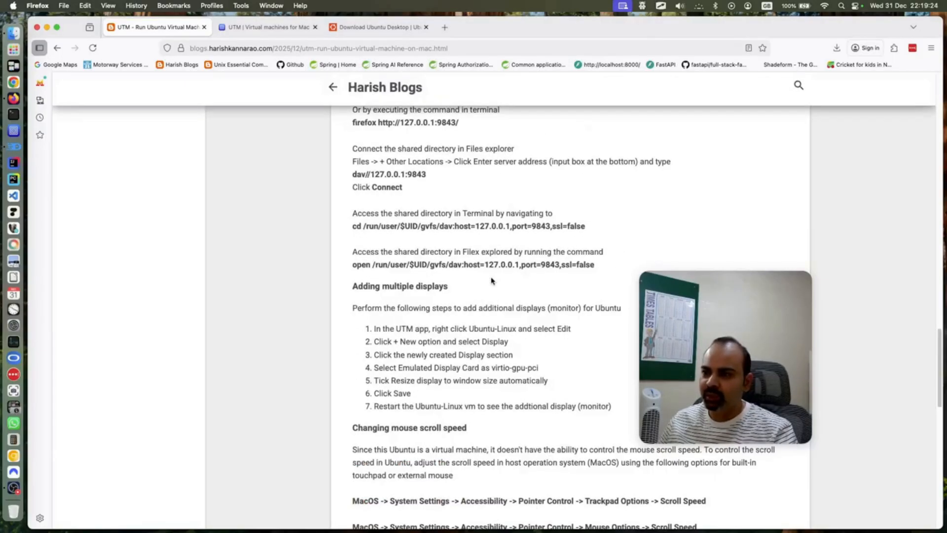
{"action": "scroll", "coordinate": [492, 281], "scroll_direction": "up", "scroll_amount": 13}
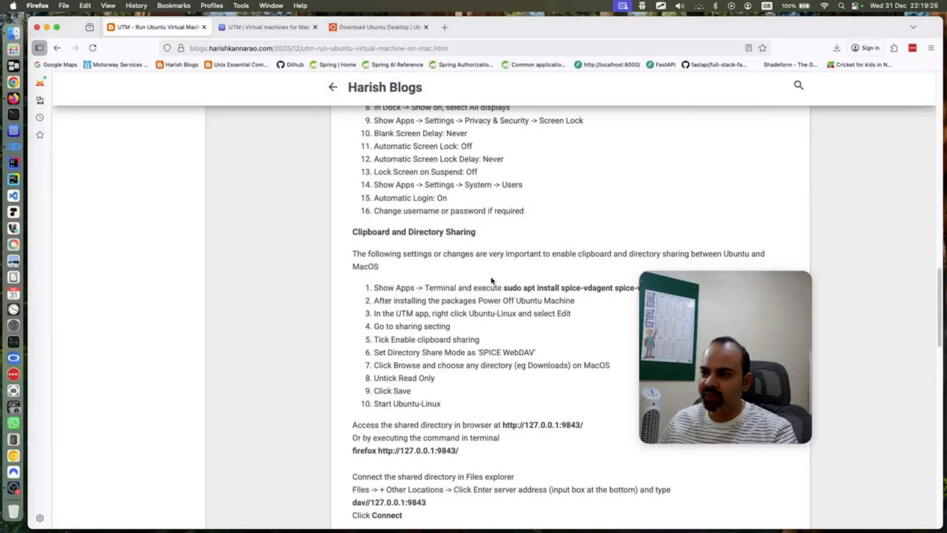
{"action": "scroll", "coordinate": [492, 278], "scroll_direction": "up", "scroll_amount": 4}
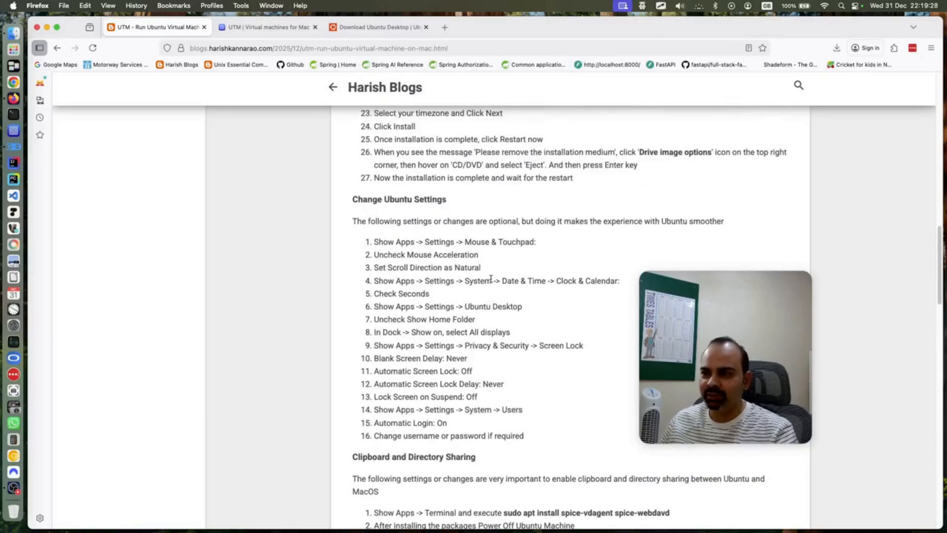
{"action": "scroll", "coordinate": [489, 276], "scroll_direction": "up", "scroll_amount": 4}
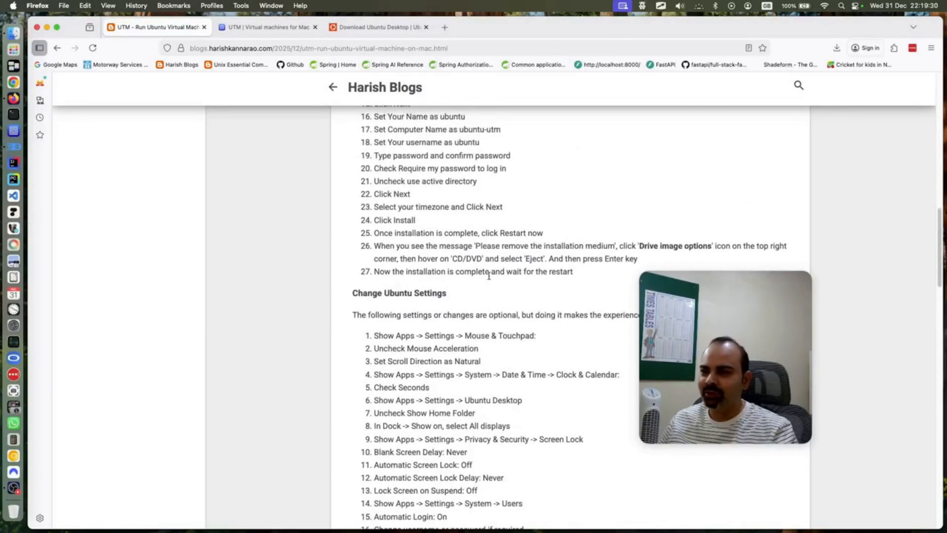
{"action": "scroll", "coordinate": [489, 275], "scroll_direction": "up", "scroll_amount": 6}
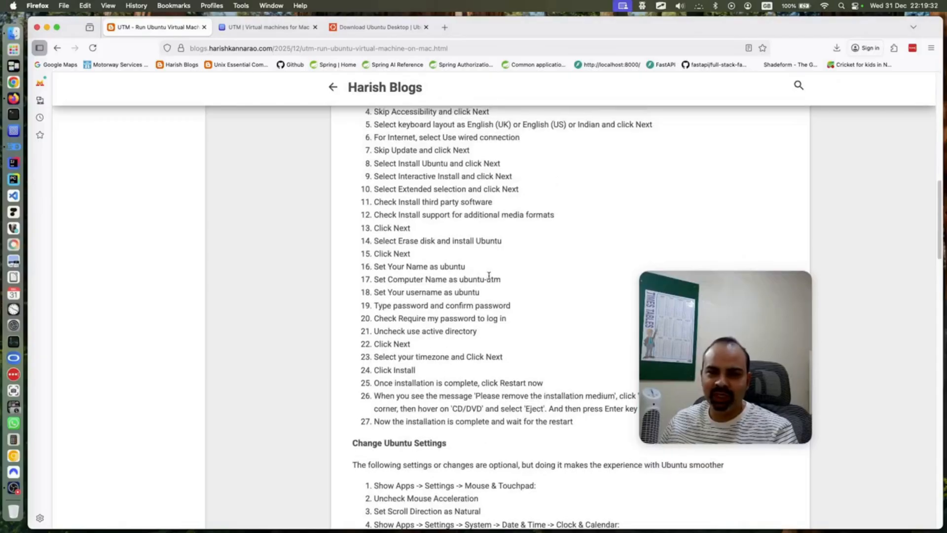
{"action": "scroll", "coordinate": [489, 276], "scroll_direction": "up", "scroll_amount": 10}
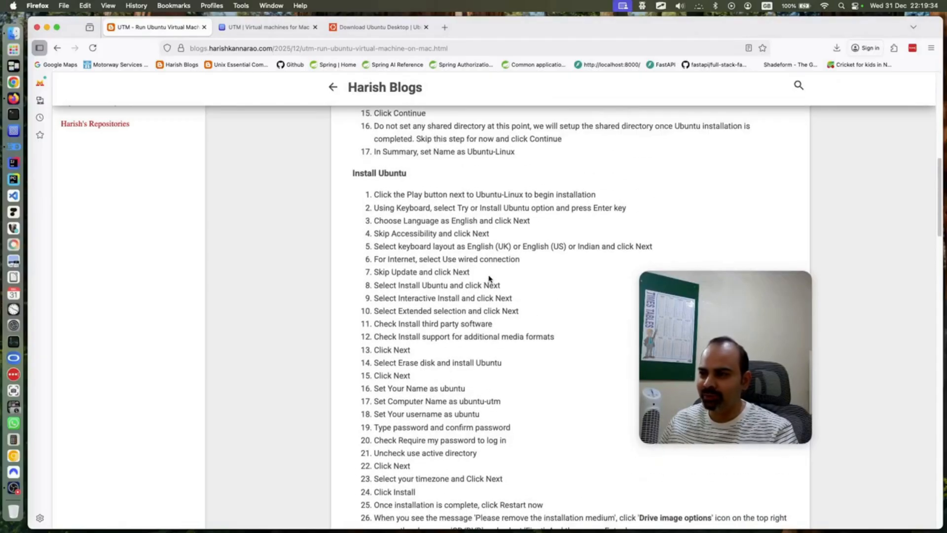
{"action": "scroll", "coordinate": [491, 248], "scroll_direction": "up", "scroll_amount": 6}
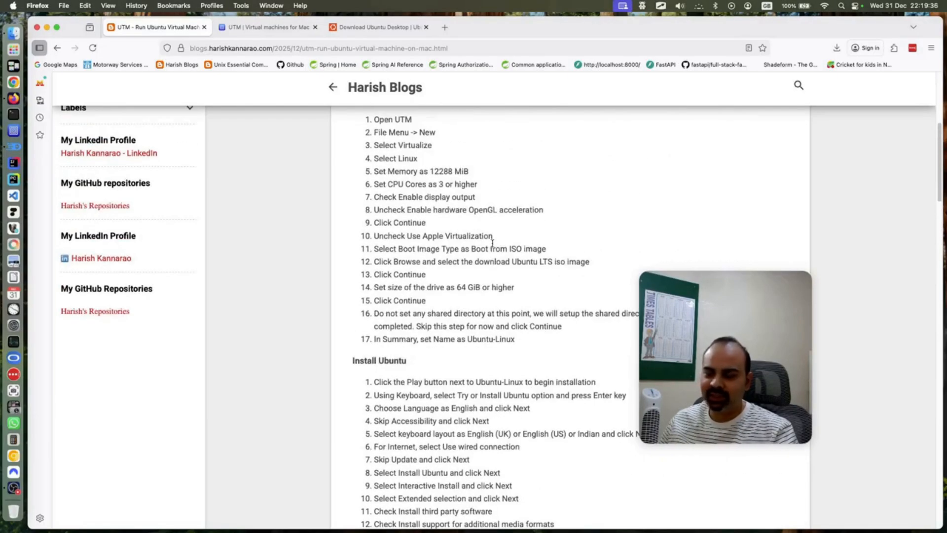
{"action": "scroll", "coordinate": [491, 248], "scroll_direction": "up", "scroll_amount": 4}
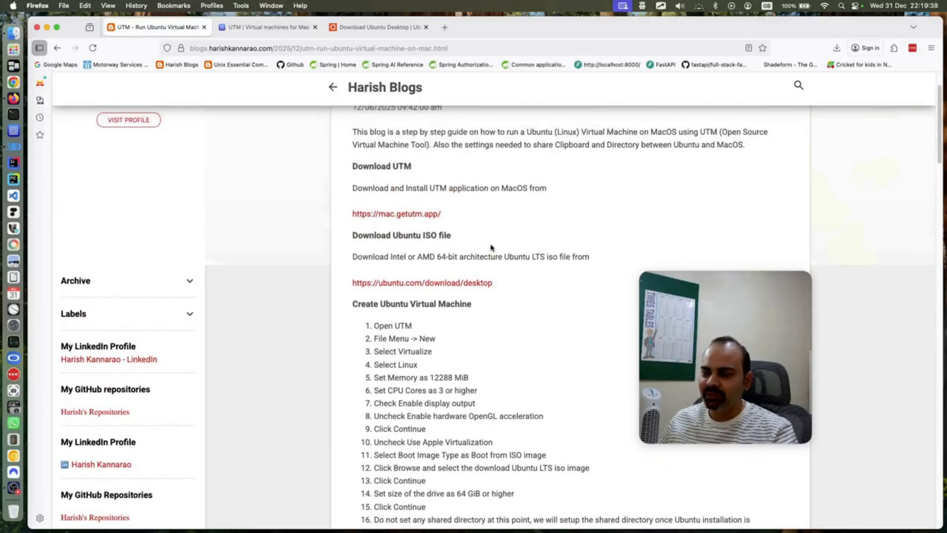
{"action": "scroll", "coordinate": [449, 244], "scroll_direction": "up", "scroll_amount": 2}
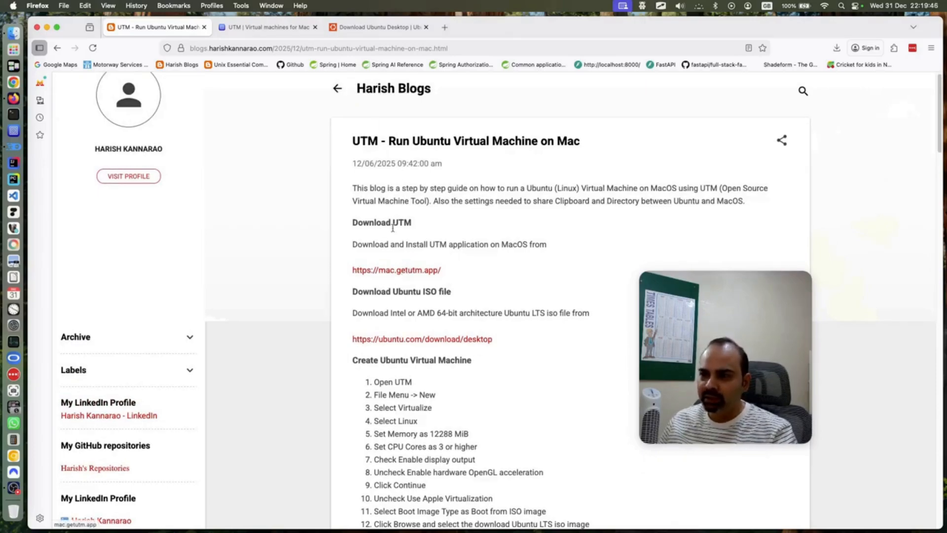
Switch to the 'UTM | Virtual machines for Mac' tab, then bring the downloaded UTM files folder forward
{"action": "left_click", "coordinate": [279, 27]}
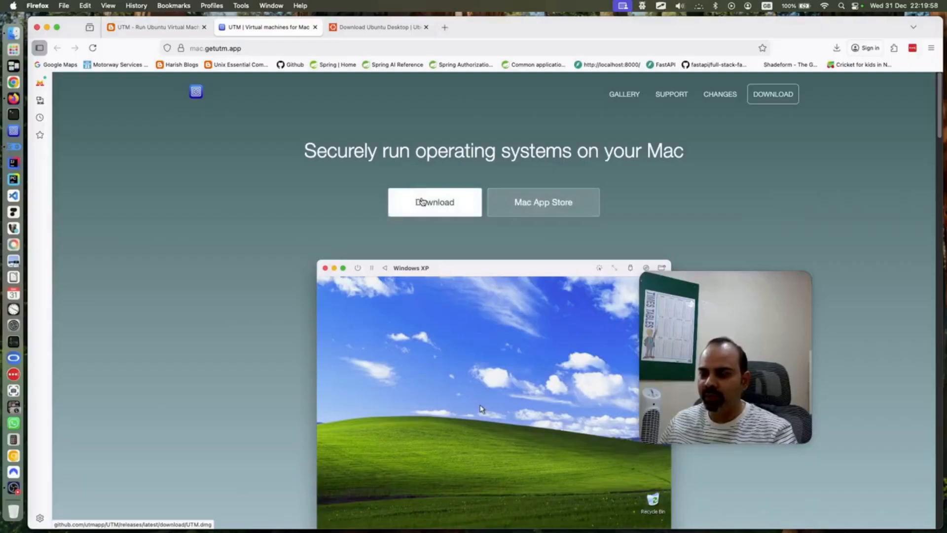
{"action": "left_click", "coordinate": [16, 35]}
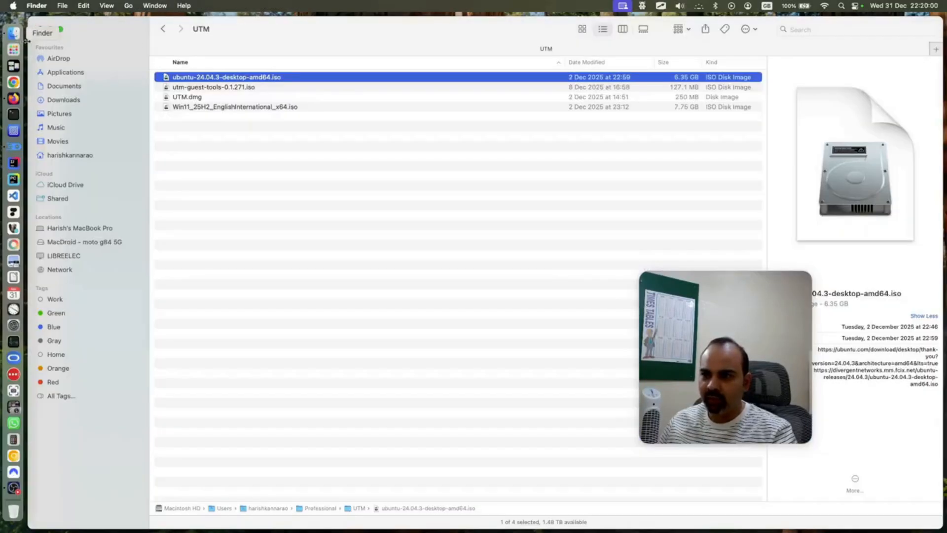
Open UTM.dmg, attempt copying UTM.app to Applications, cancel replacing it, and close both windows
{"action": "left_click", "coordinate": [225, 98]}
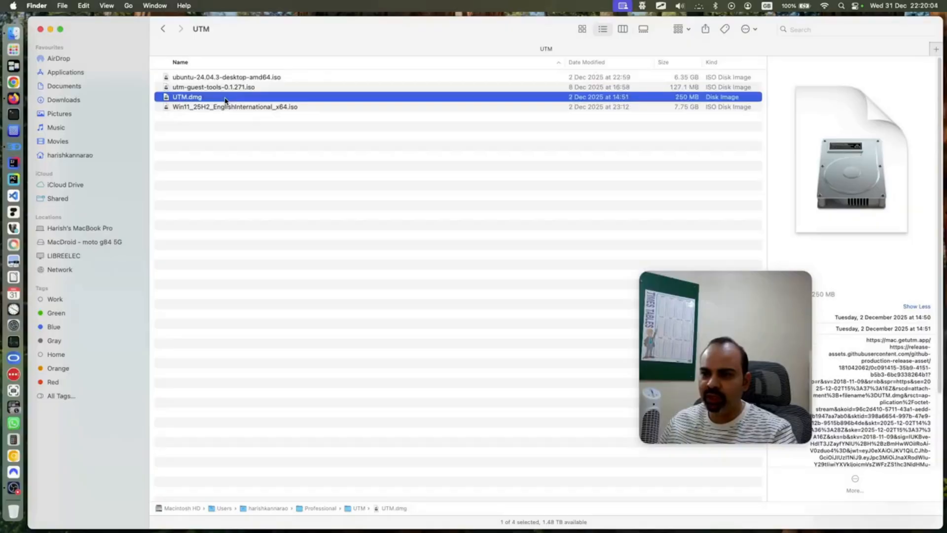
{"action": "double_click", "coordinate": [225, 101]}
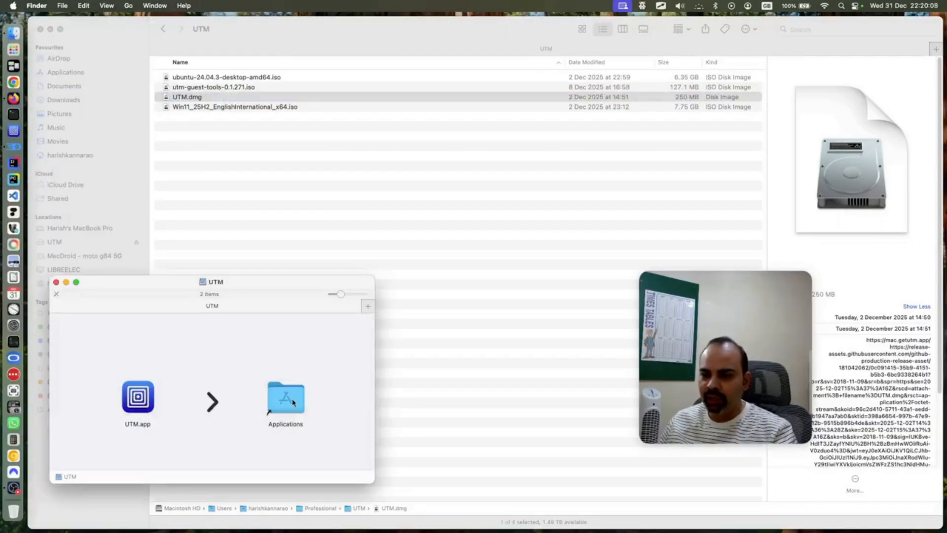
{"action": "left_click_drag", "start_coordinate": [130, 395], "coordinate": [241, 321]}
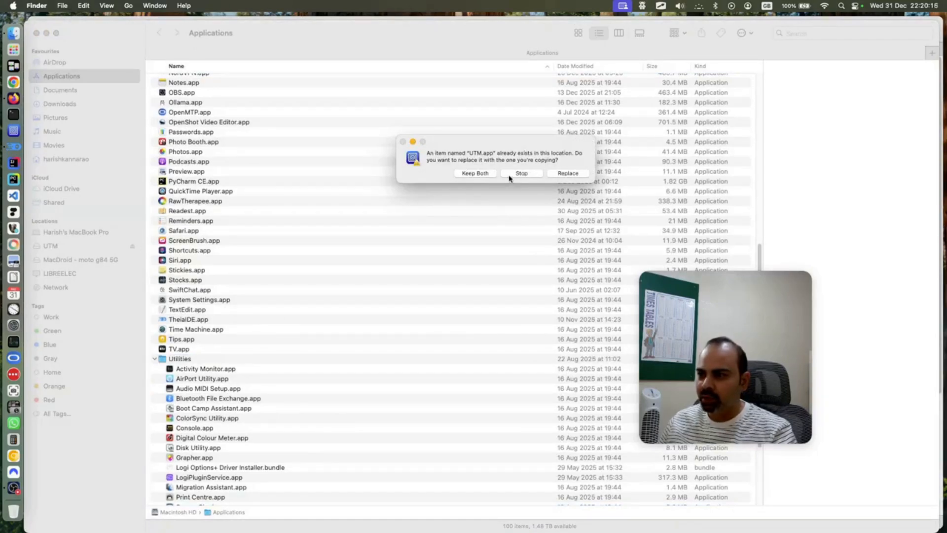
{"action": "left_click", "coordinate": [511, 175]}
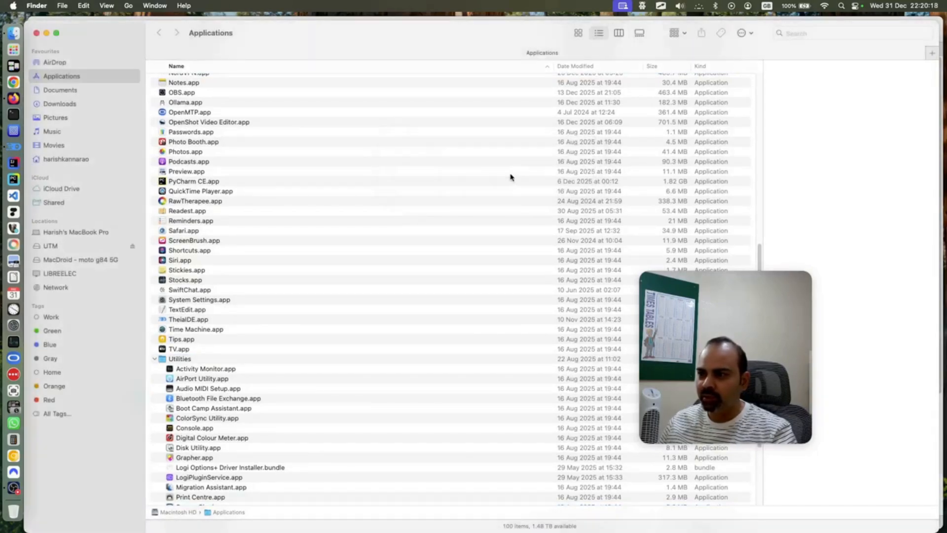
{"action": "left_click", "coordinate": [36, 33]}
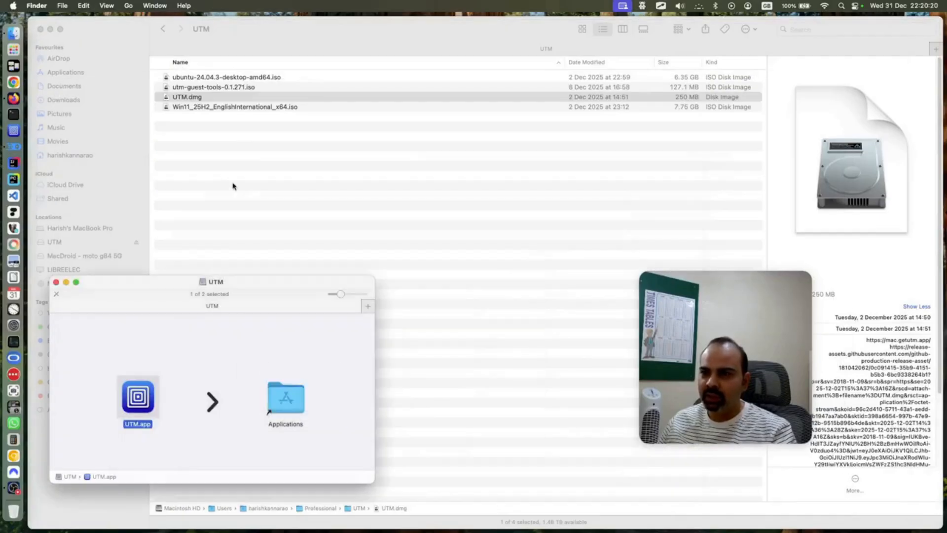
{"action": "left_click", "coordinate": [56, 283]}
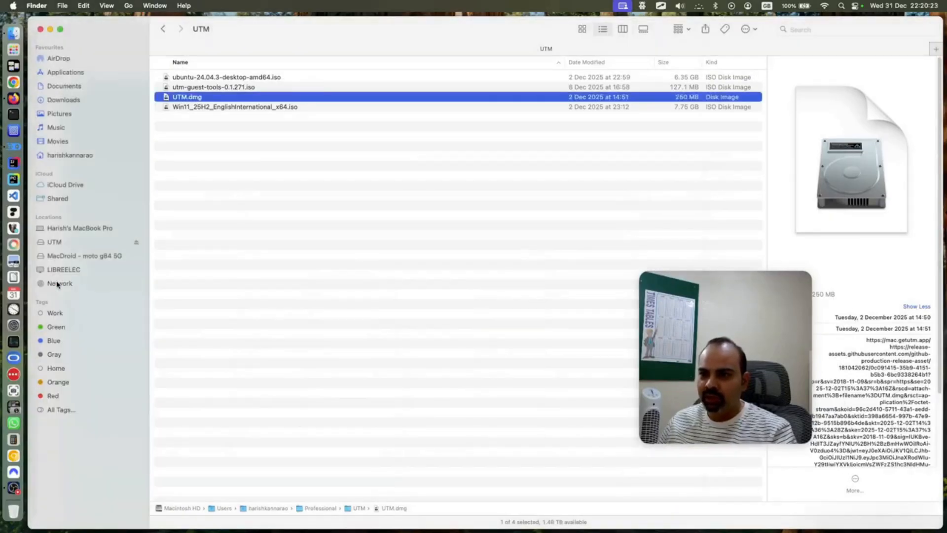
Launch UTM from Launchpad, then return to the UTM folder and Firefox
{"action": "left_click", "coordinate": [21, 50]}
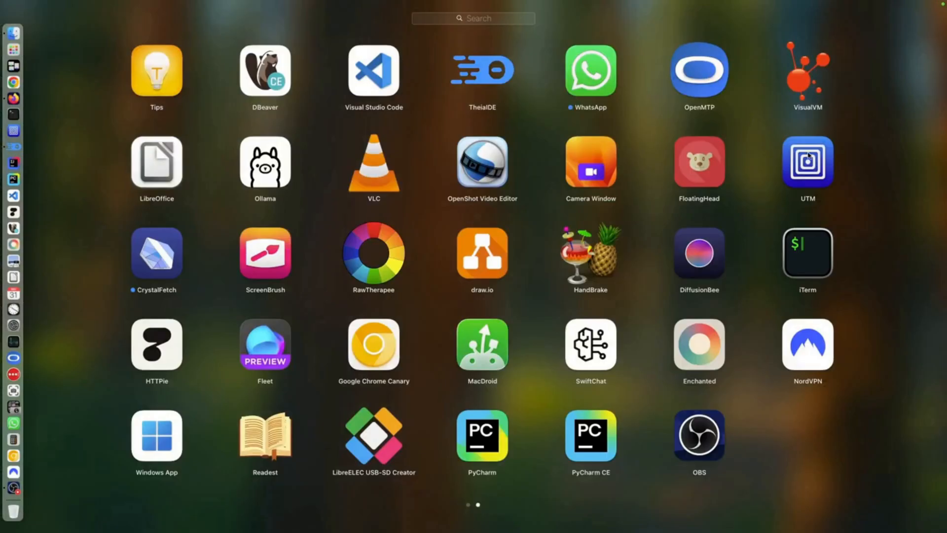
{"action": "left_click", "coordinate": [809, 156]}
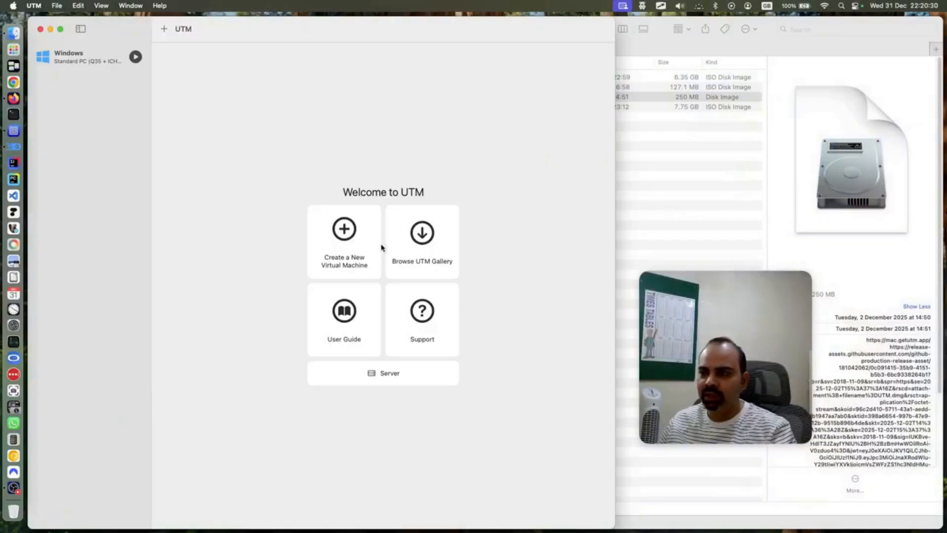
{"action": "left_click", "coordinate": [671, 189]}
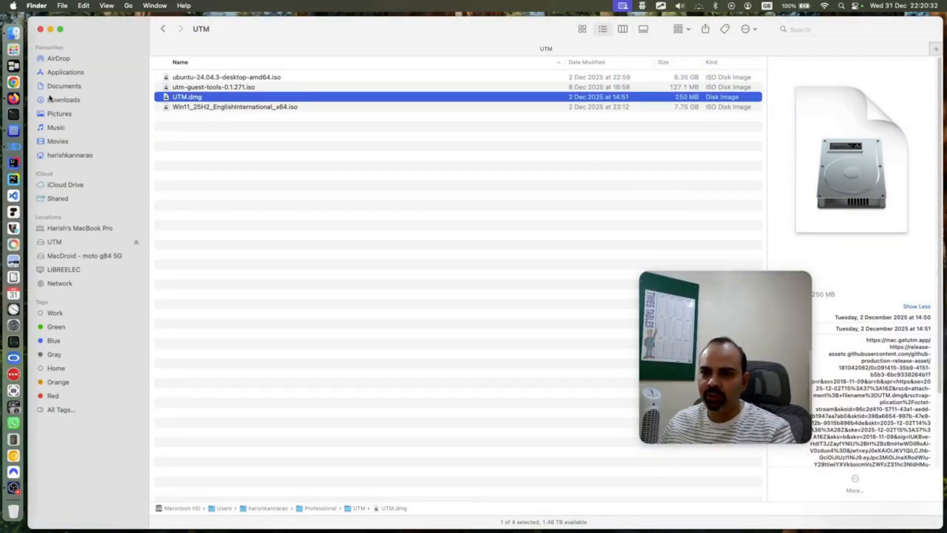
{"action": "left_click", "coordinate": [18, 100]}
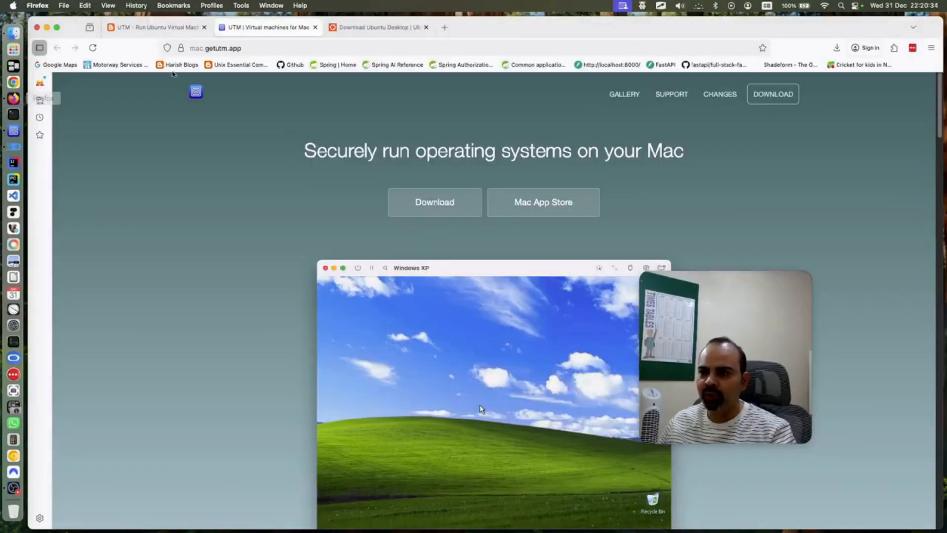
Open the guide's ubuntu.com link in a new tab to view the Ubuntu 24.04.3 LTS download page
{"action": "left_click", "coordinate": [189, 31]}
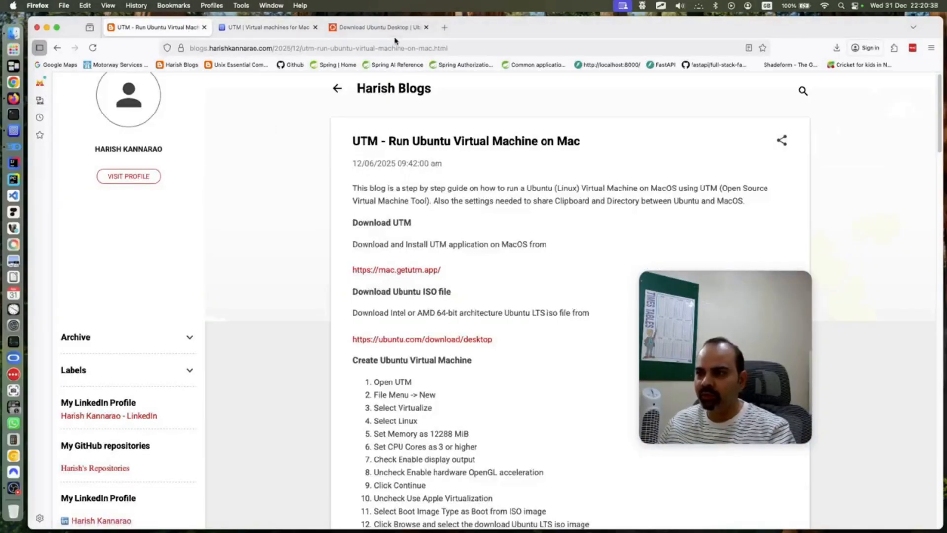
{"action": "right_click", "coordinate": [423, 341]}
{"action": "left_click", "coordinate": [447, 344]}
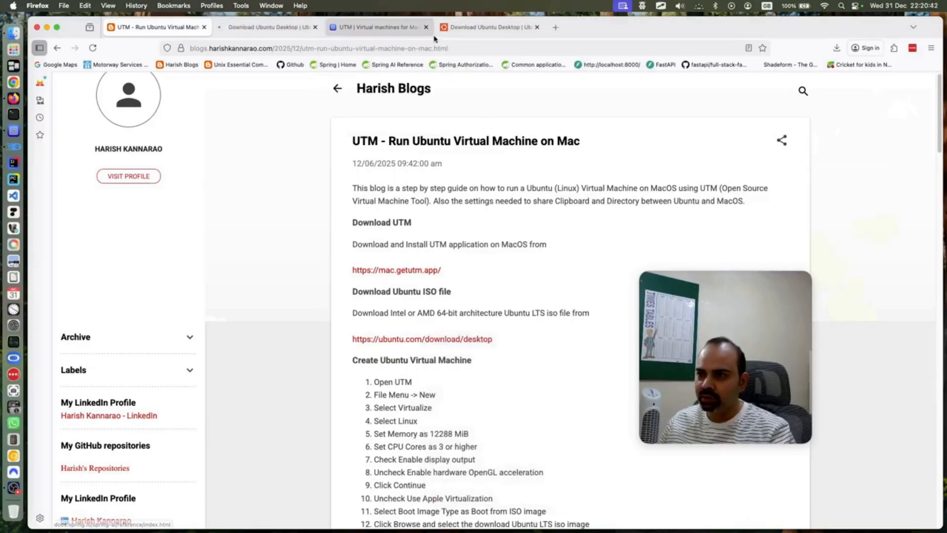
{"action": "left_click", "coordinate": [266, 27]}
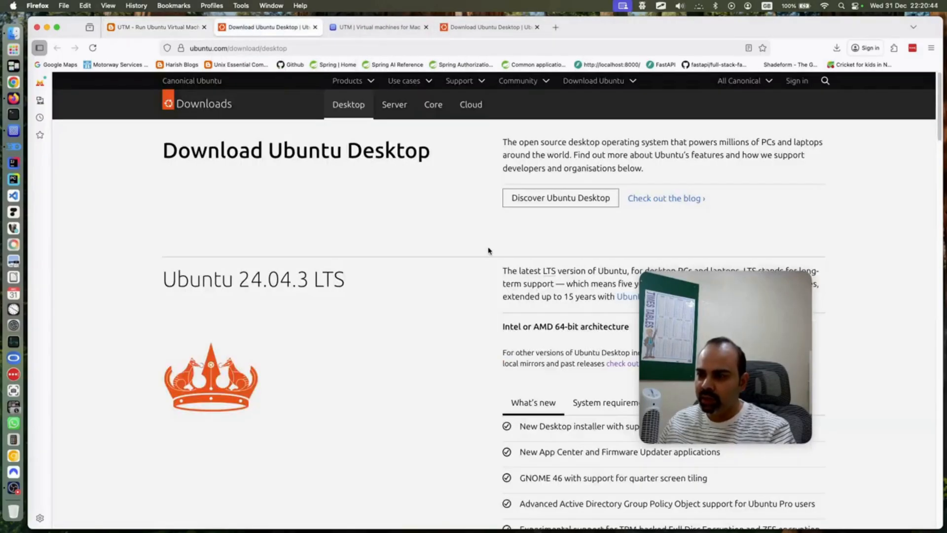
{"action": "scroll", "coordinate": [607, 241], "scroll_direction": "down", "scroll_amount": 1}
{"action": "left_click", "coordinate": [730, 322]}
{"action": "left_click_drag", "start_coordinate": [729, 322], "coordinate": [797, 387]}
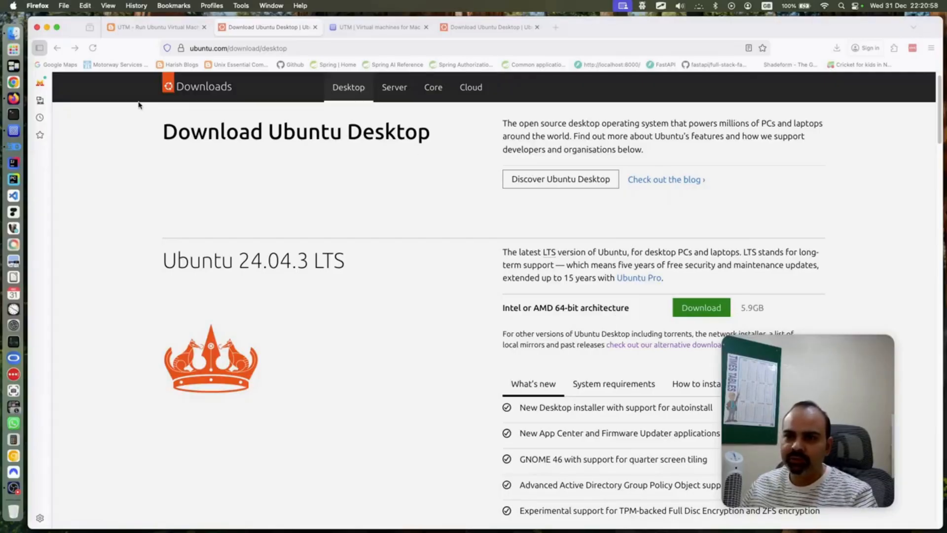
{"action": "left_click", "coordinate": [13, 33]}
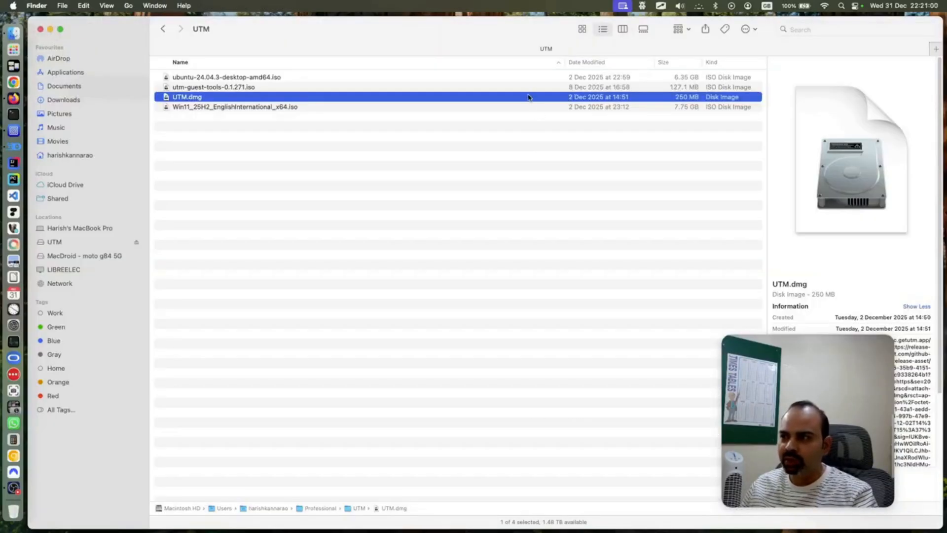
Inspect the ubuntu-24.04.3-desktop-amd64.iso details (6.35 GB), then go back to Firefox
{"action": "left_click", "coordinate": [522, 77]}
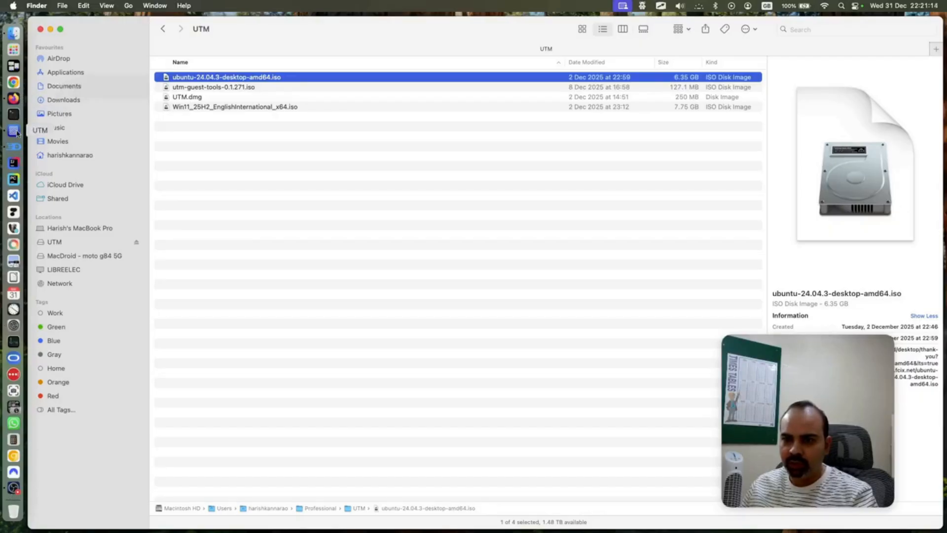
{"action": "left_click", "coordinate": [14, 98]}
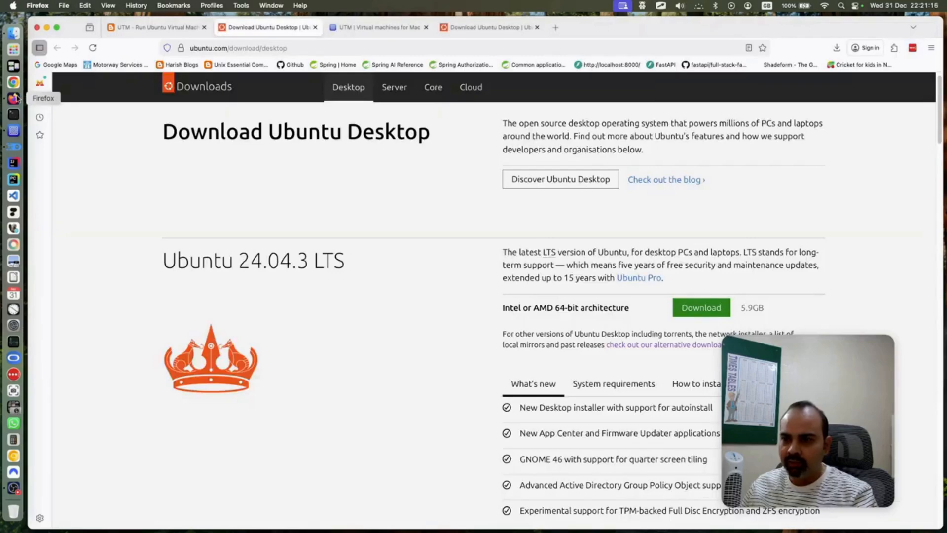
Select the UTM Ubuntu blog guide's page address, then switch to TheiaIDE
{"action": "left_click", "coordinate": [178, 28]}
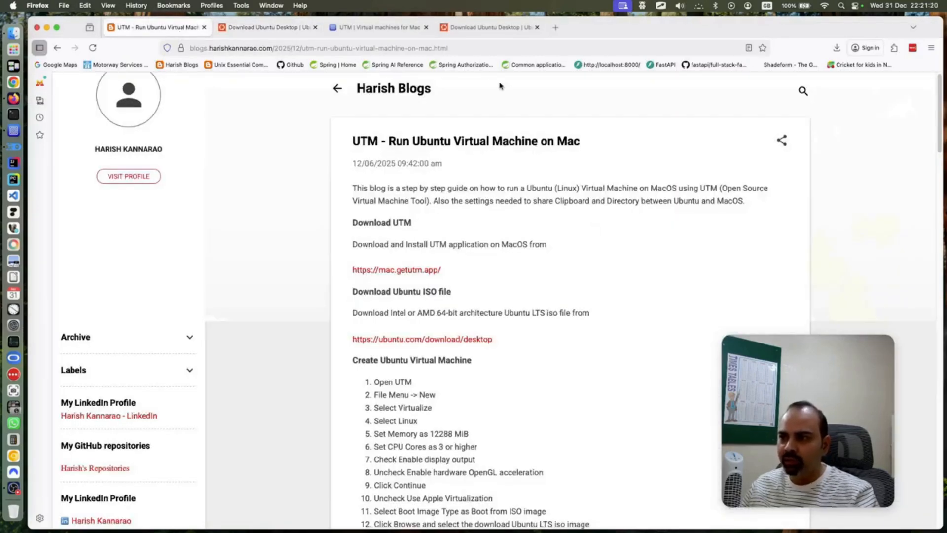
{"action": "left_click", "coordinate": [435, 49]}
{"action": "key", "text": "super+c"}
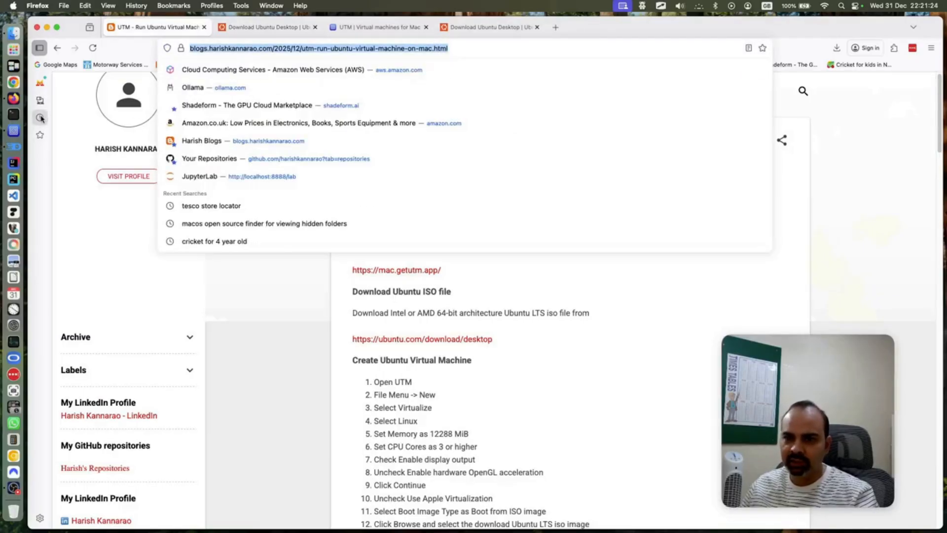
{"action": "left_click", "coordinate": [13, 146]}
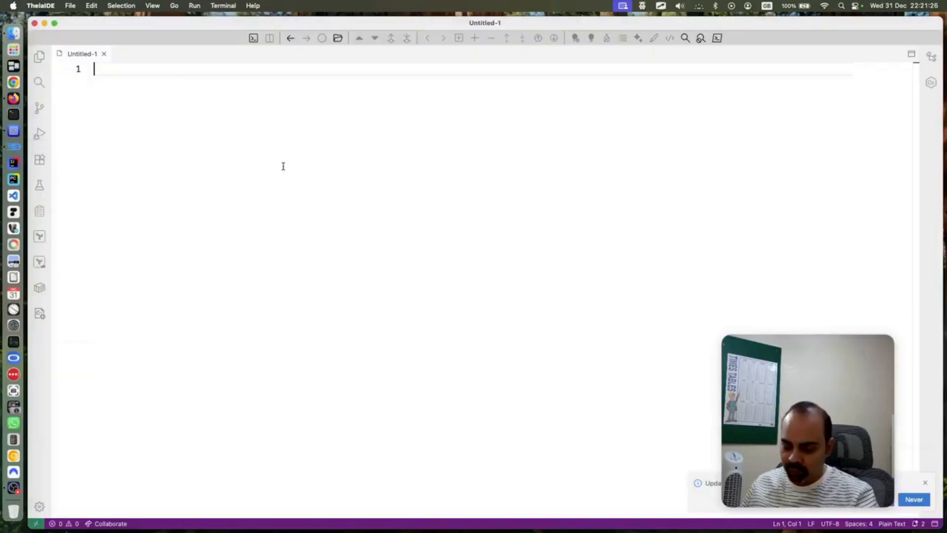
Paste the blog guide's URL into Untitled-1, adjust the editor zoom, then bring UTM forward
{"action": "key", "text": "super+v"}
{"action": "key", "text": "super+equal"}
{"action": "key", "text": "super+equal"}
{"action": "key", "text": "super+equal"}
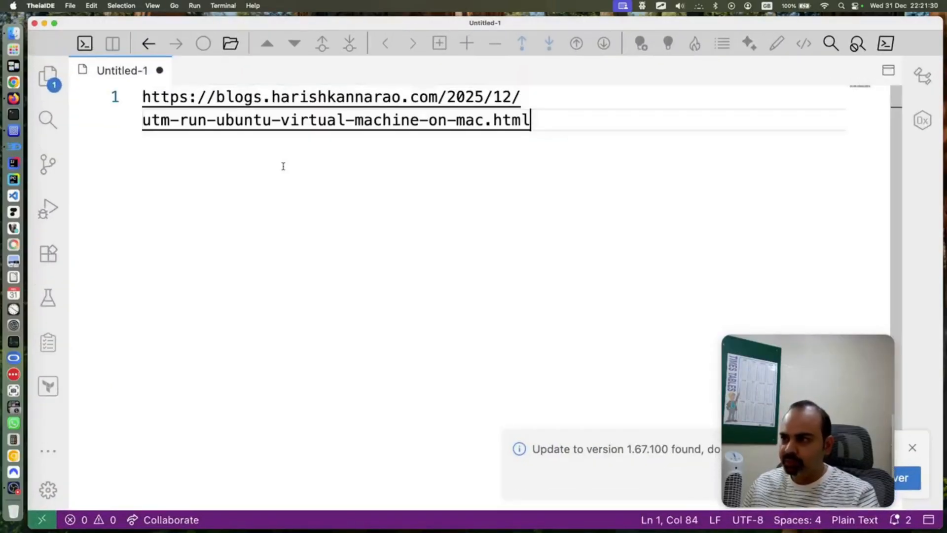
{"action": "key", "text": "super+minus"}
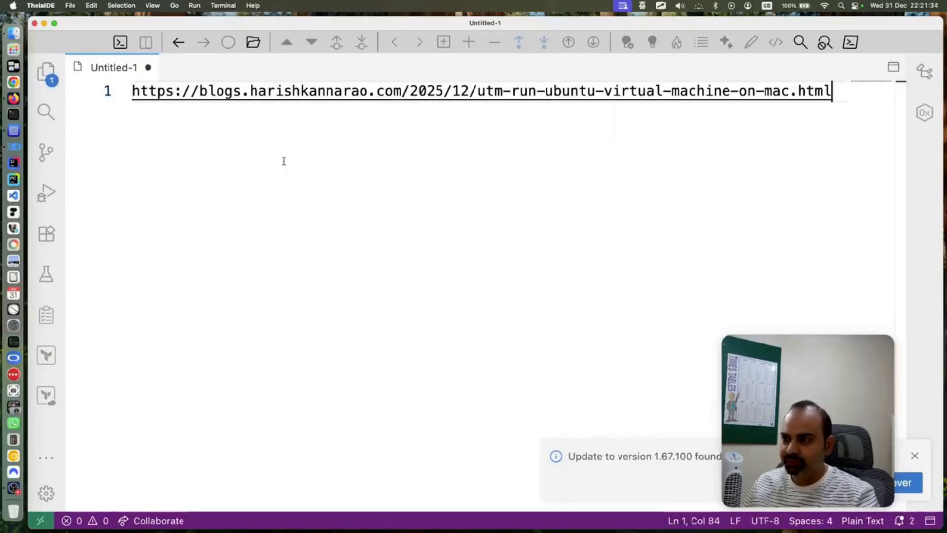
{"action": "key", "text": "super+minus"}
{"action": "key", "text": "super+minus"}
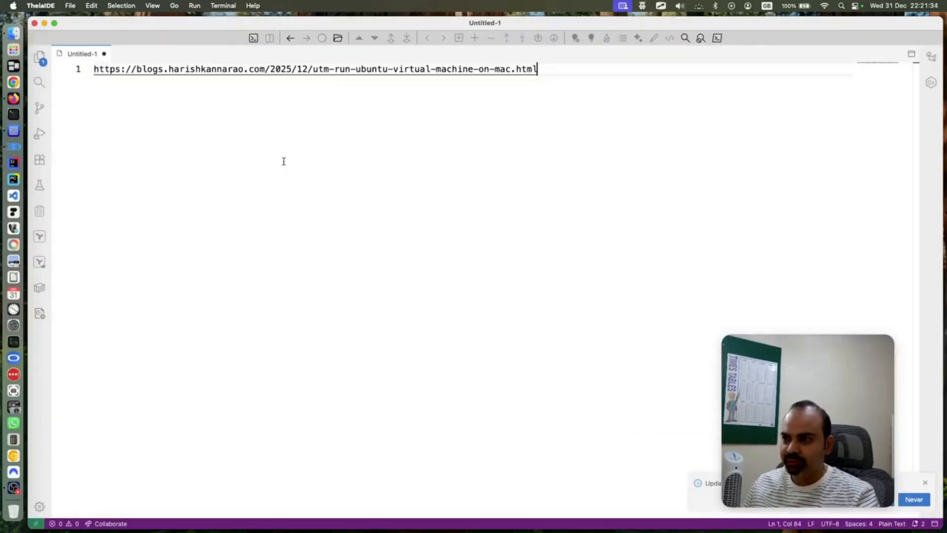
{"action": "left_click", "coordinate": [7, 128]}
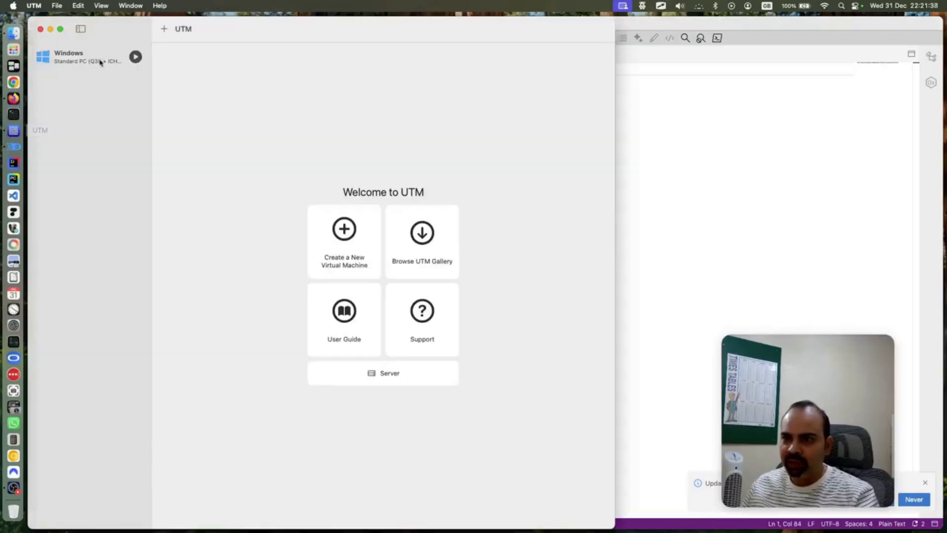
Tile UTM on the left and Firefox on the right, giving UTM the wider share
{"action": "mouse_move", "coordinate": [61, 29]}
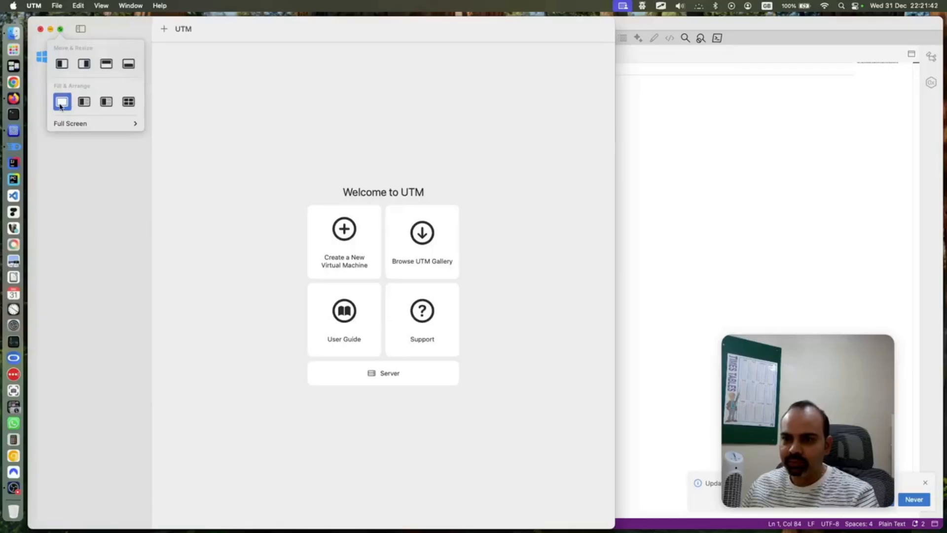
{"action": "left_click", "coordinate": [61, 65]}
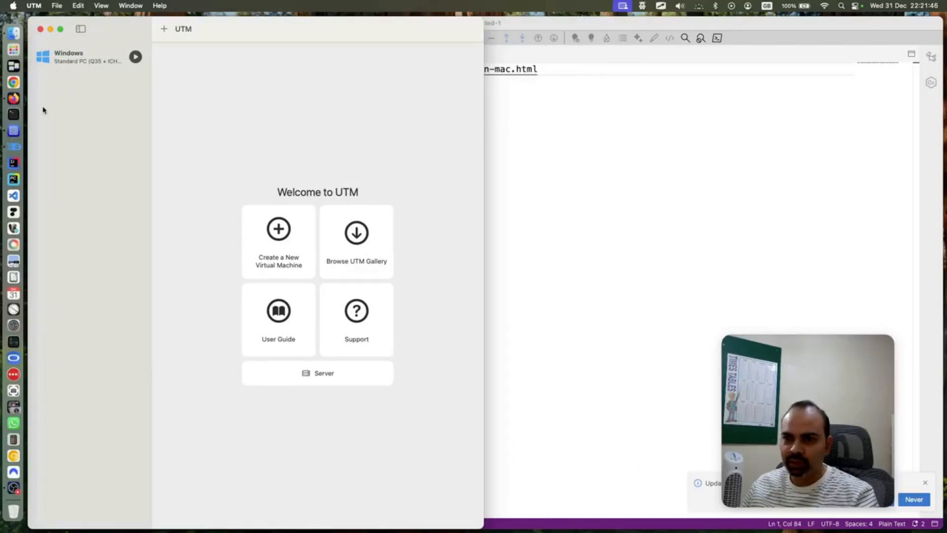
{"action": "left_click", "coordinate": [14, 98]}
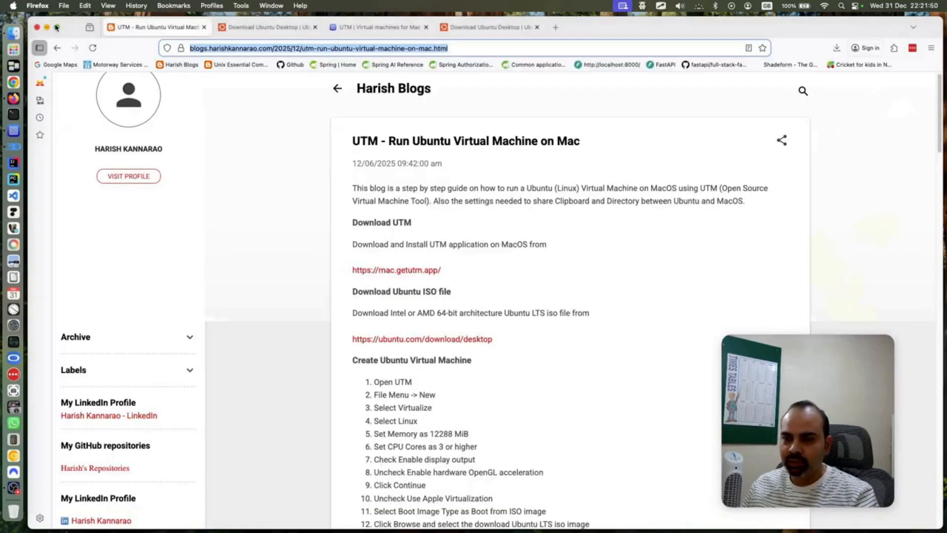
{"action": "mouse_move", "coordinate": [56, 27]}
{"action": "left_click", "coordinate": [80, 61]}
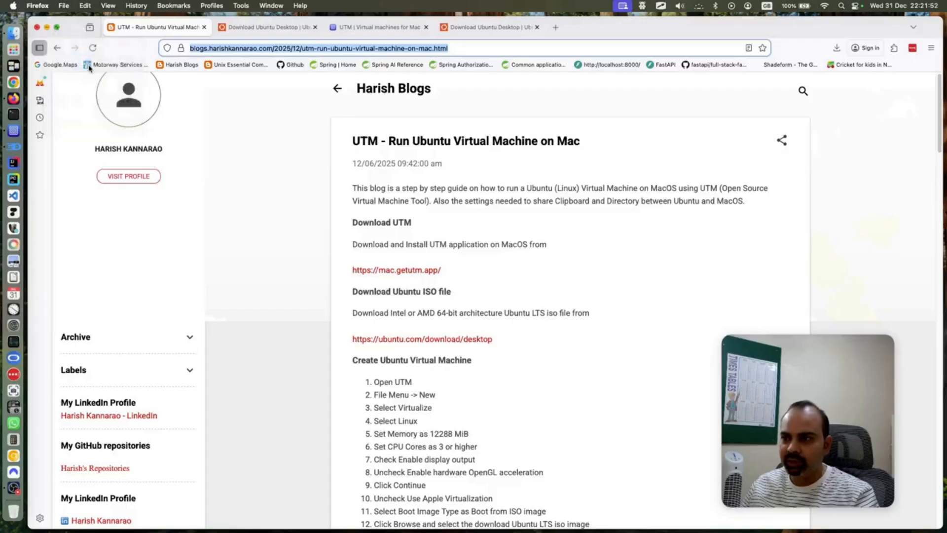
{"action": "left_click_drag", "start_coordinate": [484, 275], "coordinate": [565, 273]}
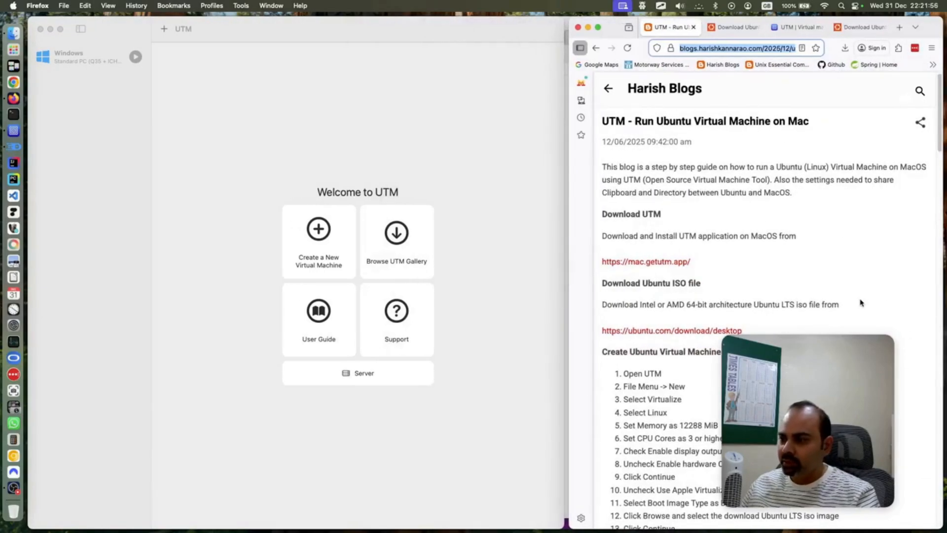
Scroll the guide to its 'Create Ubuntu Virtual Machine' steps and open UTM's File menu
{"action": "scroll", "coordinate": [806, 290], "scroll_direction": "down", "scroll_amount": 1}
{"action": "scroll", "coordinate": [806, 290], "scroll_direction": "down", "scroll_amount": 4}
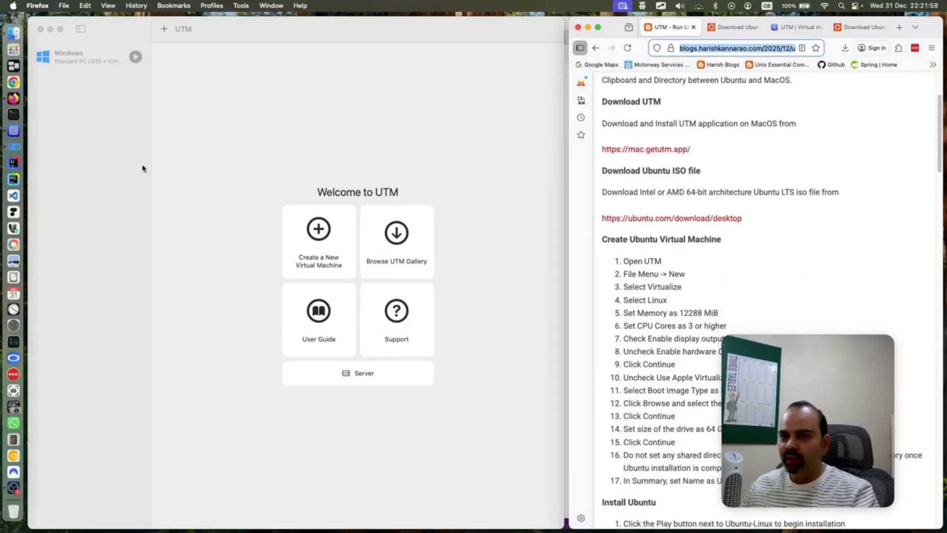
{"action": "scroll", "coordinate": [625, 257], "scroll_direction": "down", "scroll_amount": 1}
{"action": "scroll", "coordinate": [626, 256], "scroll_direction": "down", "scroll_amount": 2}
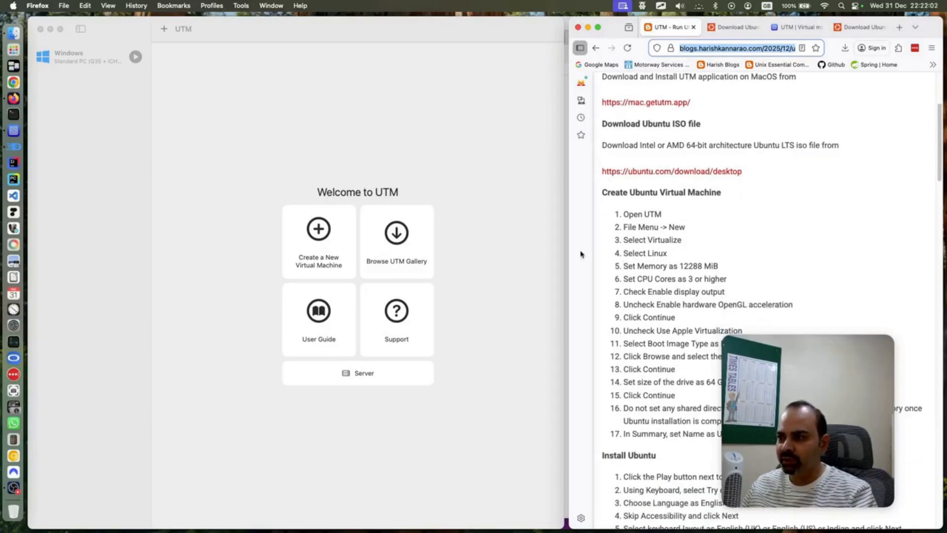
{"action": "left_click_drag", "start_coordinate": [789, 383], "coordinate": [836, 208]}
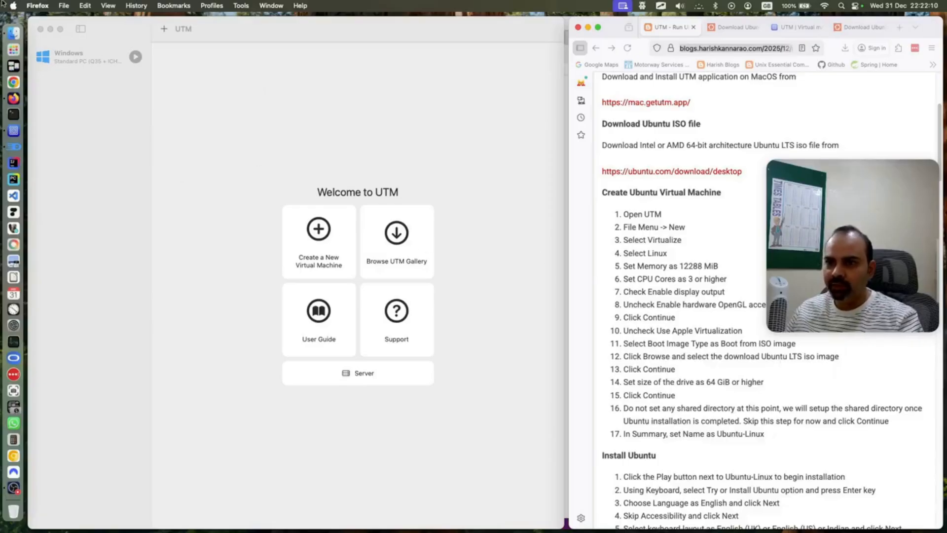
{"action": "left_click", "coordinate": [64, 6]}
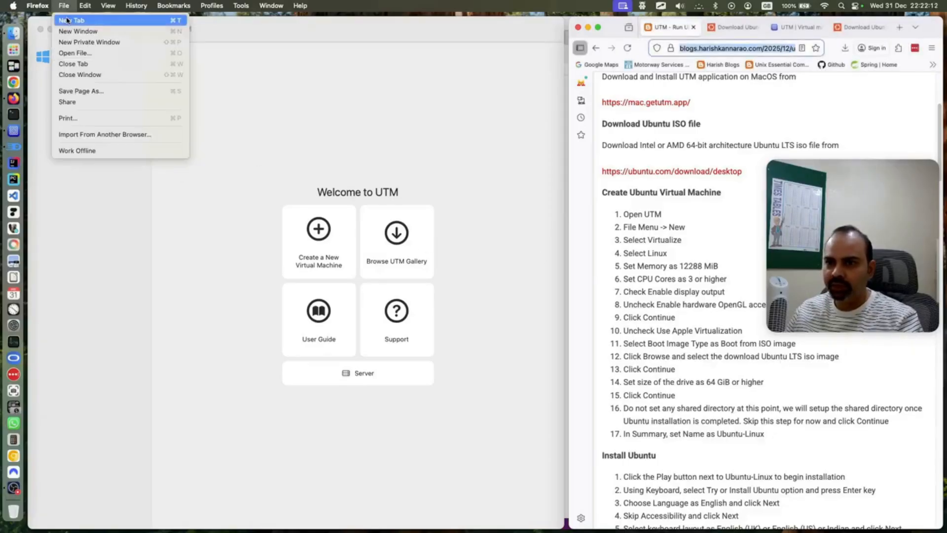
{"action": "left_click", "coordinate": [229, 99]}
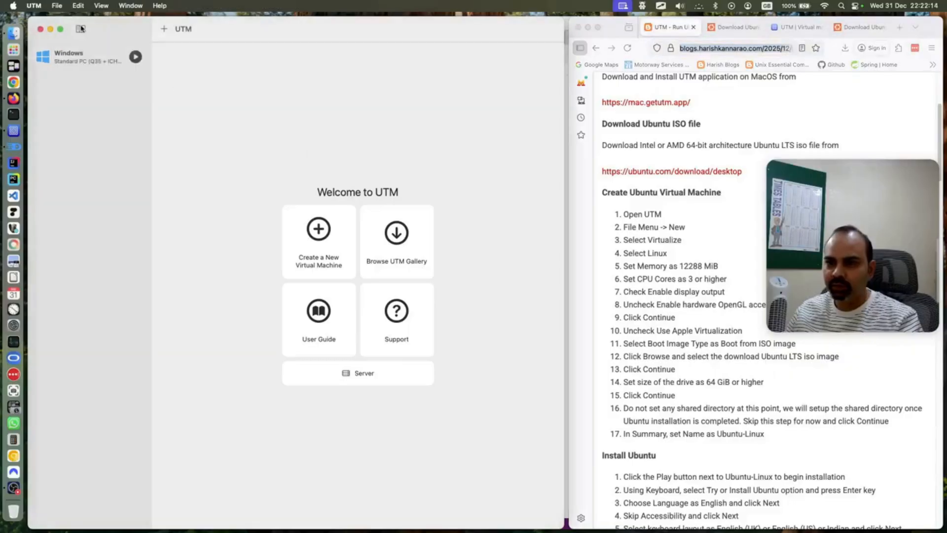
{"action": "left_click", "coordinate": [57, 6]}
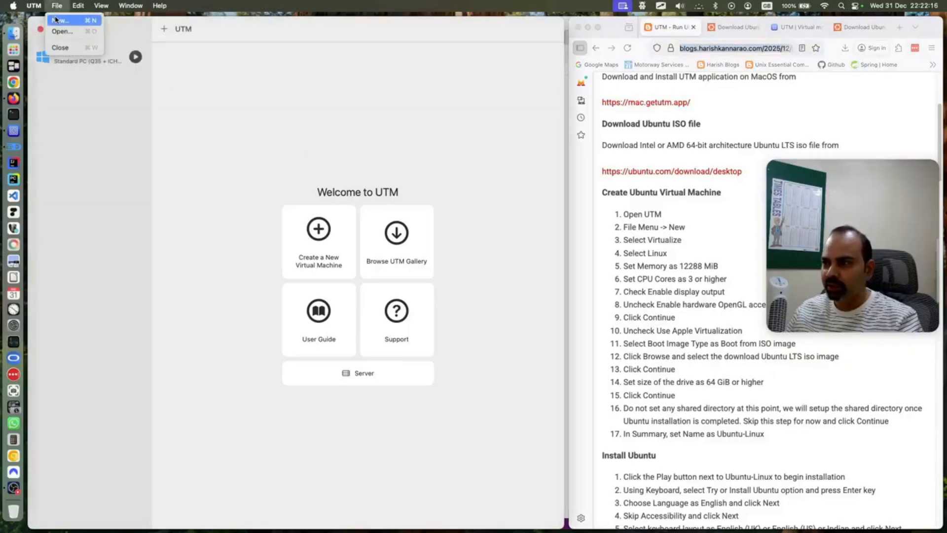
Start a new virtual machine, choosing Virtualize with Linux as the guest OS
{"action": "left_click", "coordinate": [55, 20]}
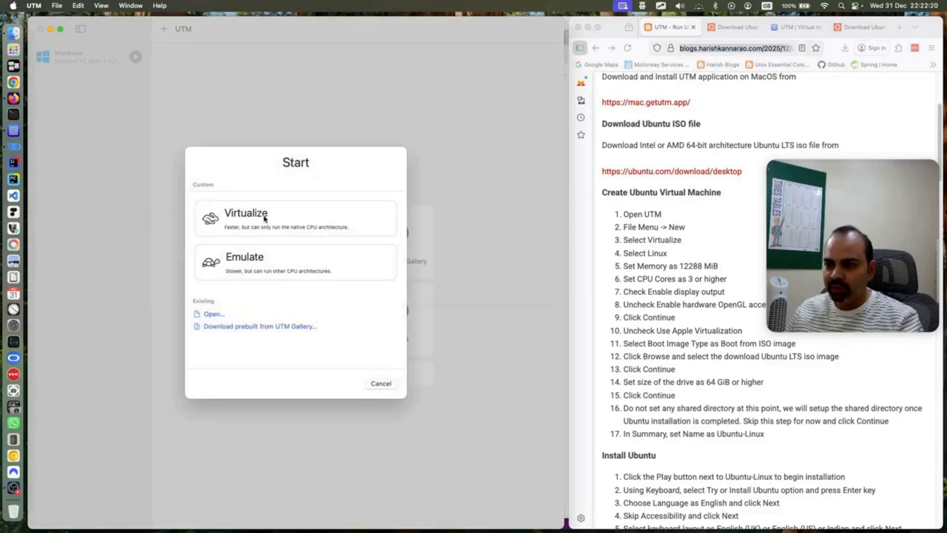
{"action": "left_click", "coordinate": [265, 219]}
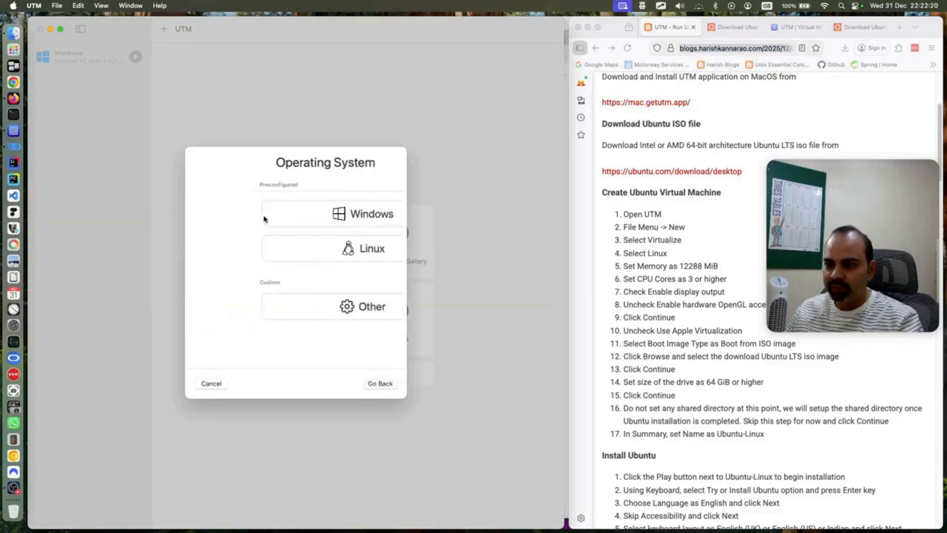
{"action": "left_click", "coordinate": [277, 248]}
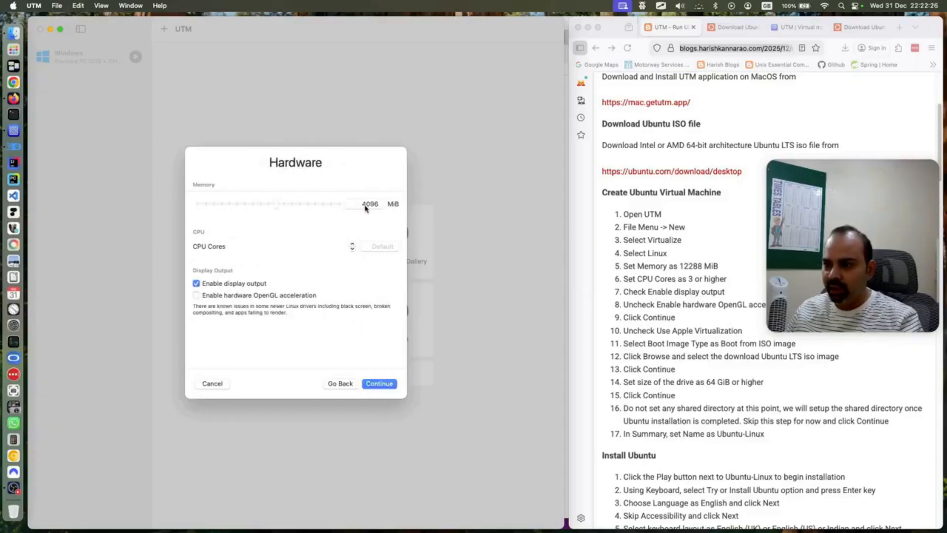
Allocate 12288 MiB of memory and 3 CPU cores, then continue
{"action": "left_click_drag", "start_coordinate": [275, 205], "coordinate": [305, 204]}
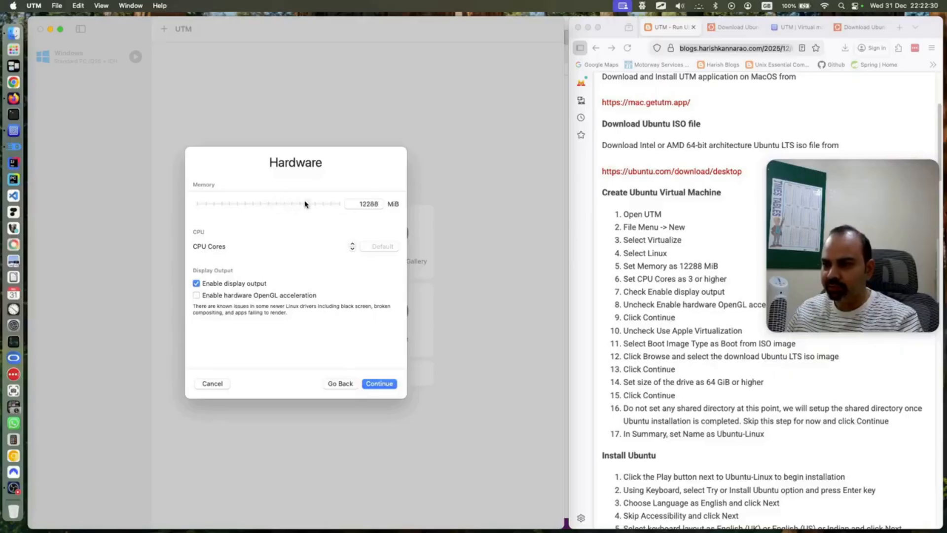
{"action": "left_click", "coordinate": [378, 247]}
{"action": "type", "text": "3"}
{"action": "left_click", "coordinate": [355, 280]}
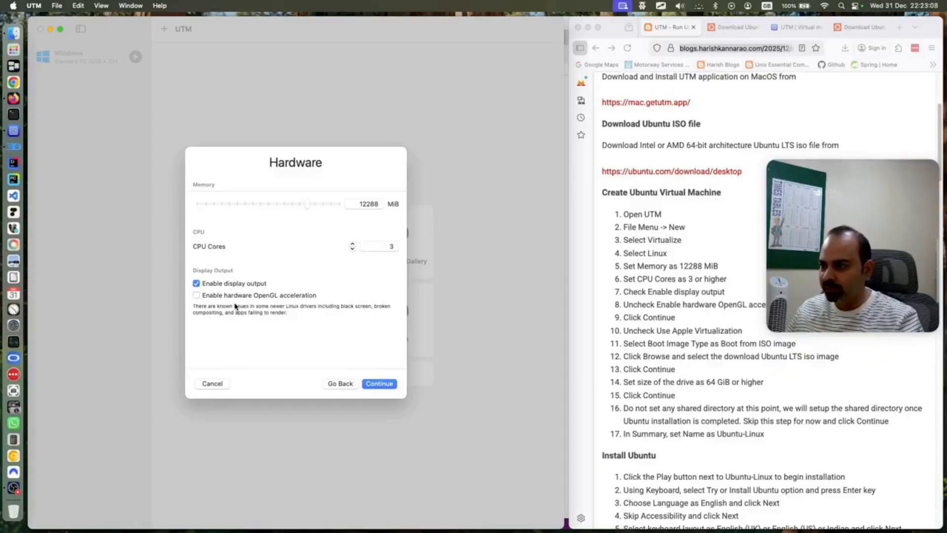
{"action": "left_click", "coordinate": [378, 384]}
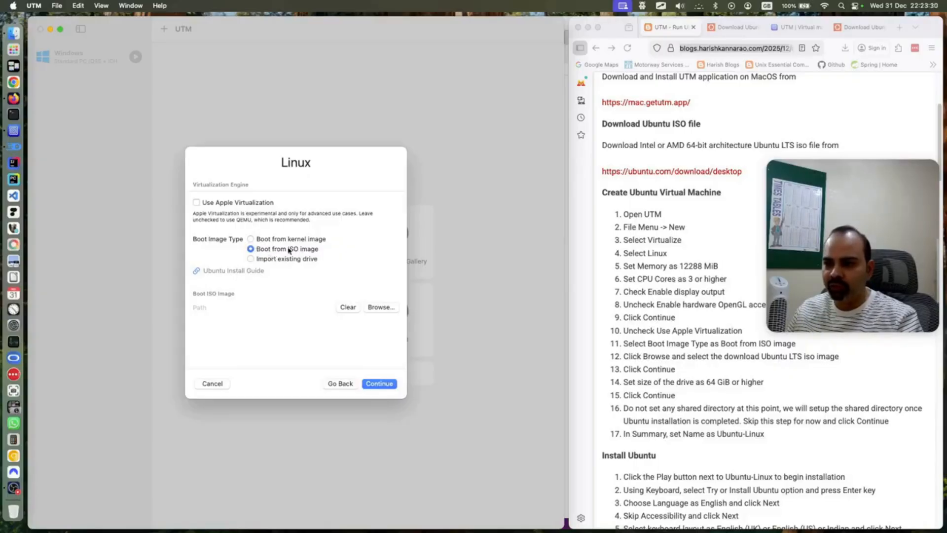
Set ubuntu-24.04.3-desktop-amd64.iso from Professional > UTM as the boot image and continue to Storage
{"action": "left_click", "coordinate": [376, 308]}
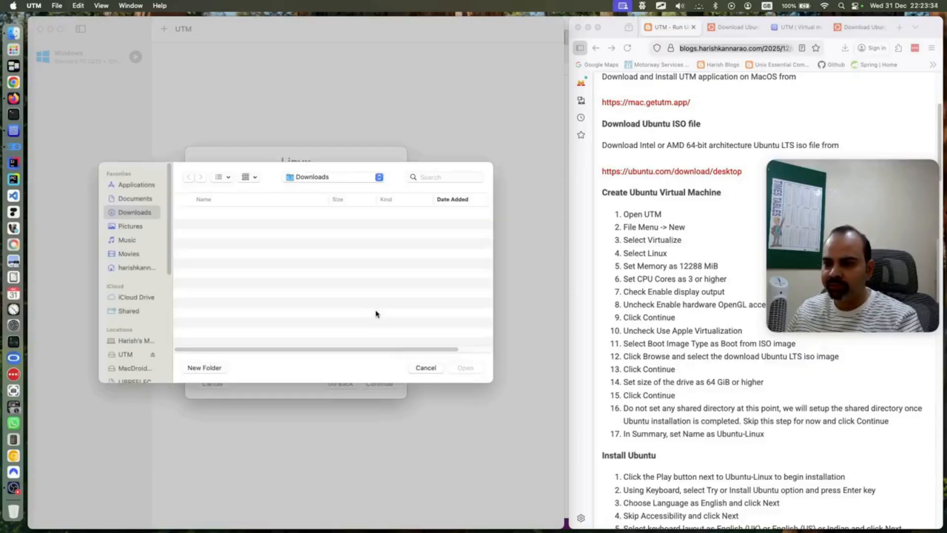
{"action": "left_click", "coordinate": [146, 267]}
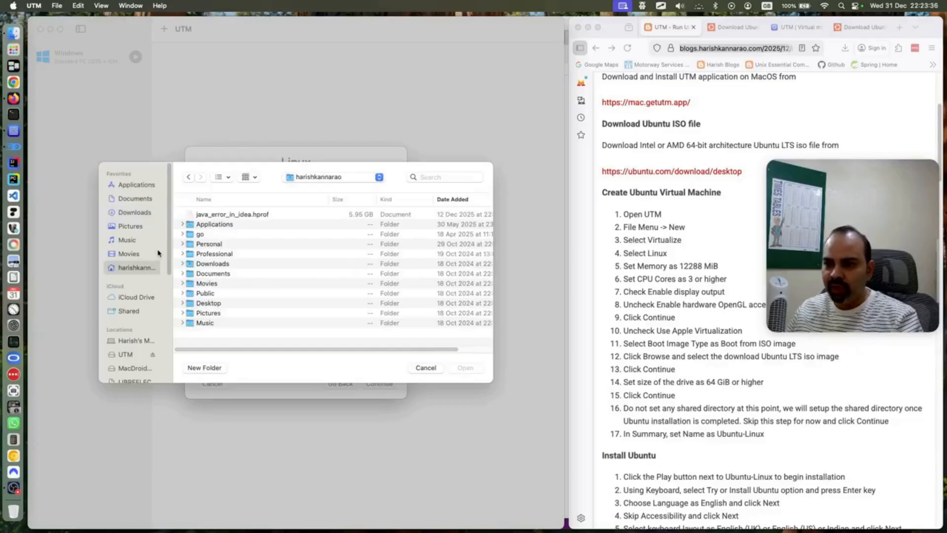
{"action": "double_click", "coordinate": [201, 254]}
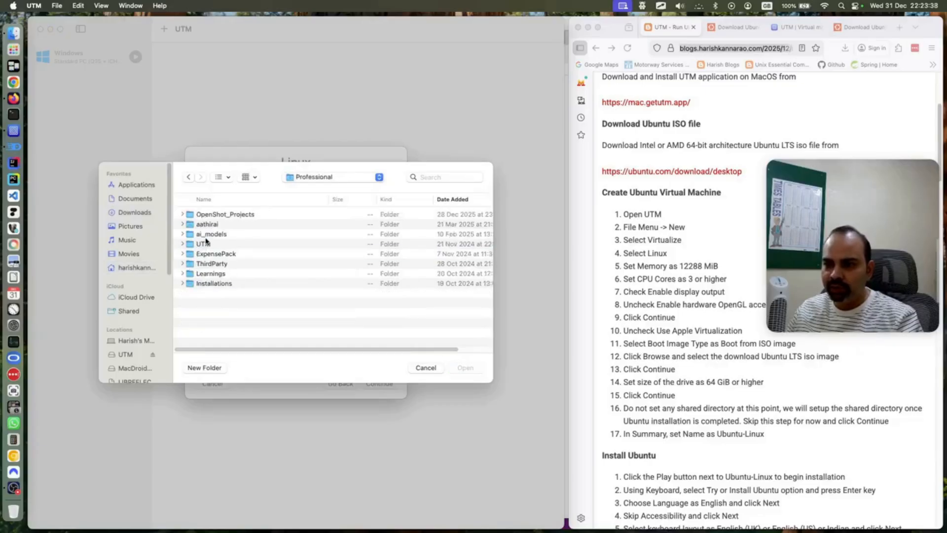
{"action": "double_click", "coordinate": [206, 244]}
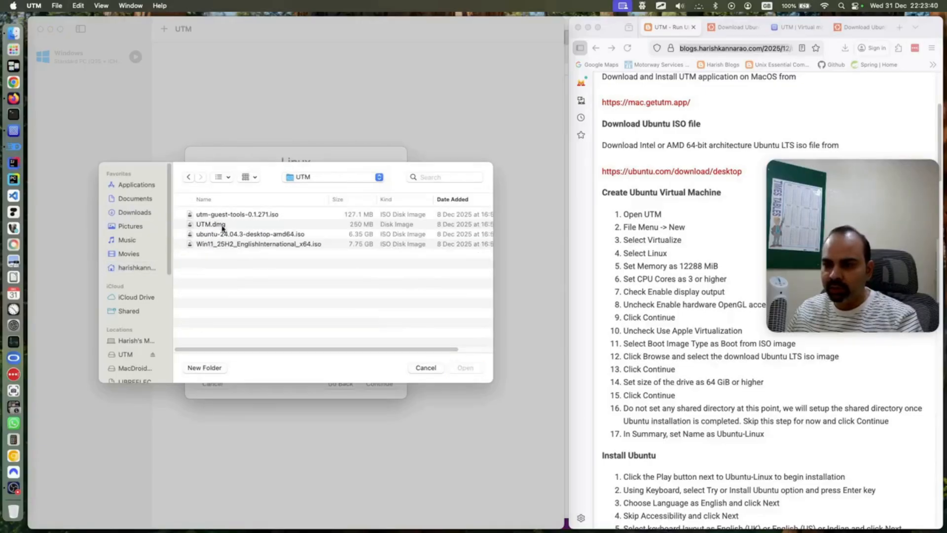
{"action": "left_click", "coordinate": [236, 234]}
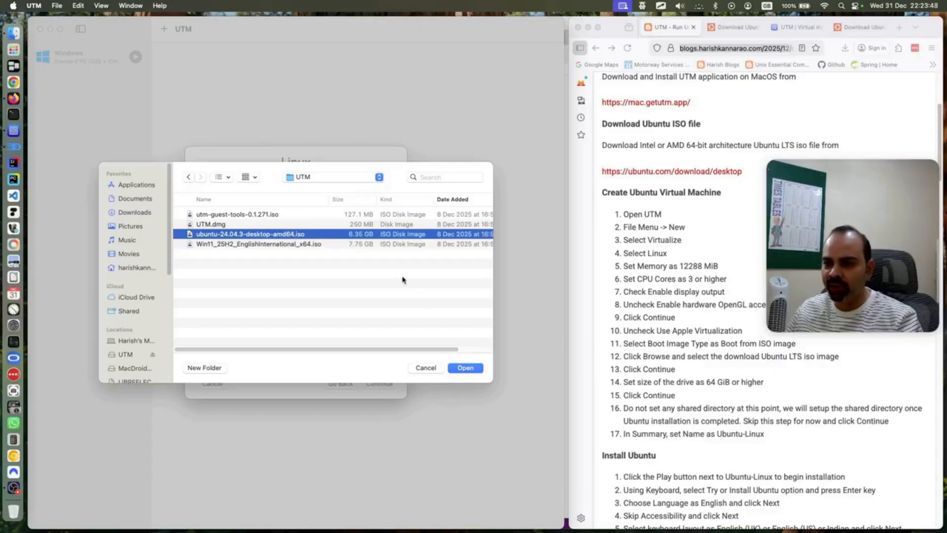
{"action": "left_click", "coordinate": [465, 368]}
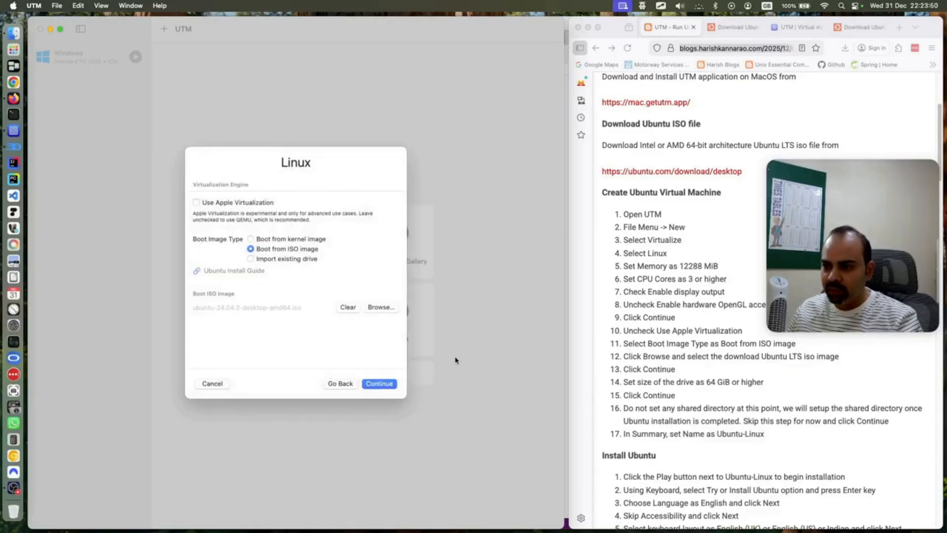
{"action": "left_click", "coordinate": [386, 385]}
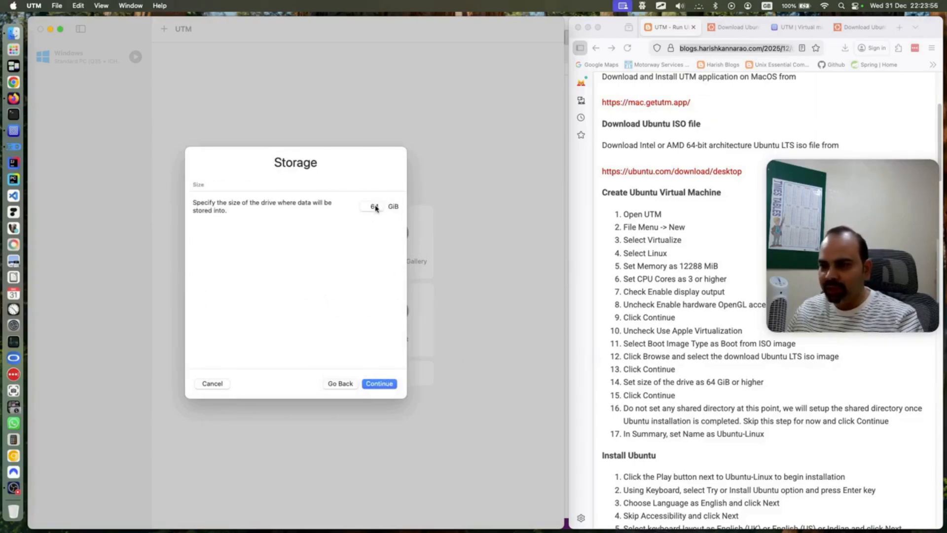
Keep the 64 GiB drive size and leave the shared directory empty to reach the VM summary
{"action": "left_click", "coordinate": [388, 384]}
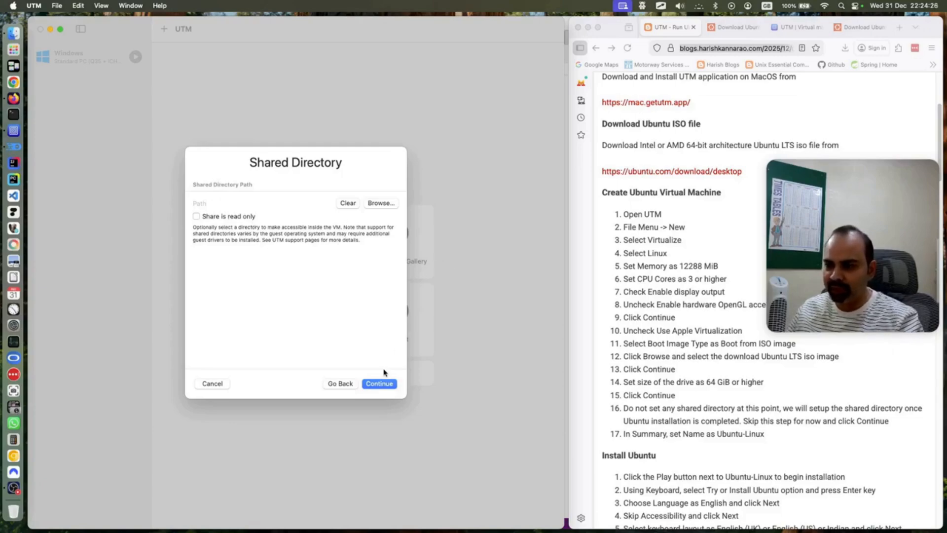
{"action": "left_click", "coordinate": [383, 385]}
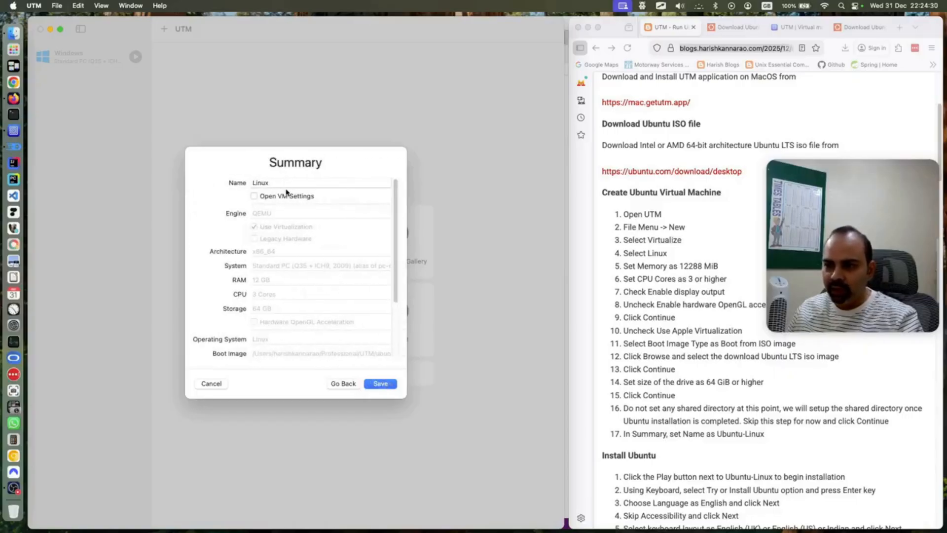
Rename the VM from Linux to 'Ubuntu-Linux', review the summary, and save it
{"action": "double_click", "coordinate": [284, 186]}
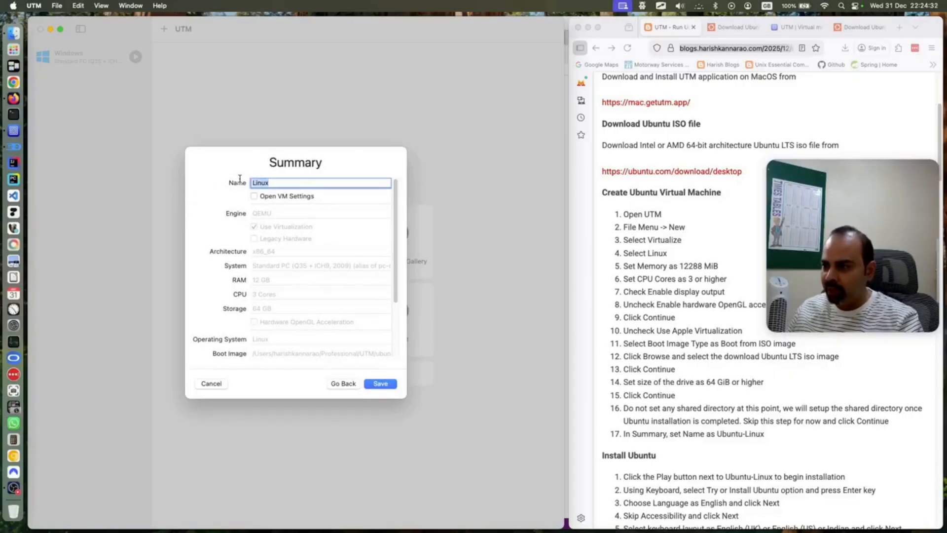
{"action": "type", "text": "Ubuntu-"}
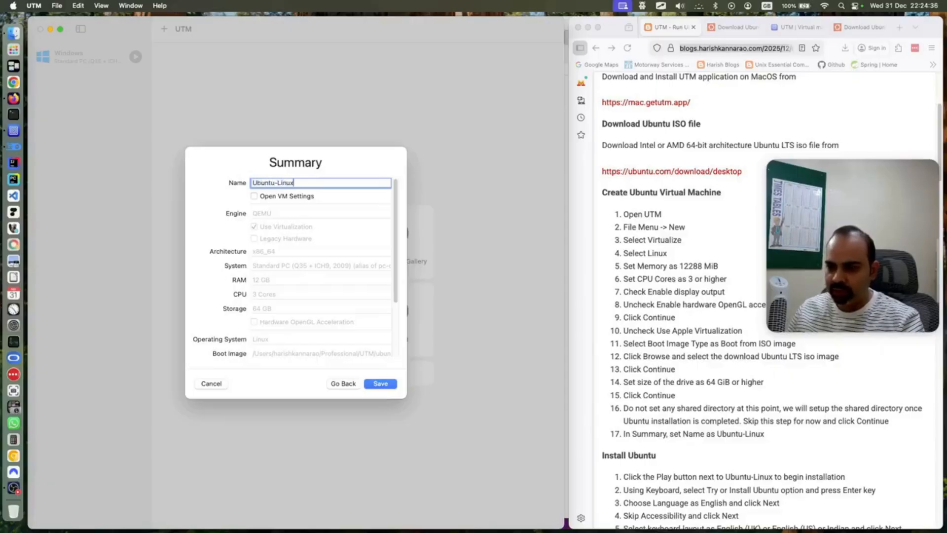
{"action": "scroll", "coordinate": [282, 215], "scroll_direction": "down", "scroll_amount": 5}
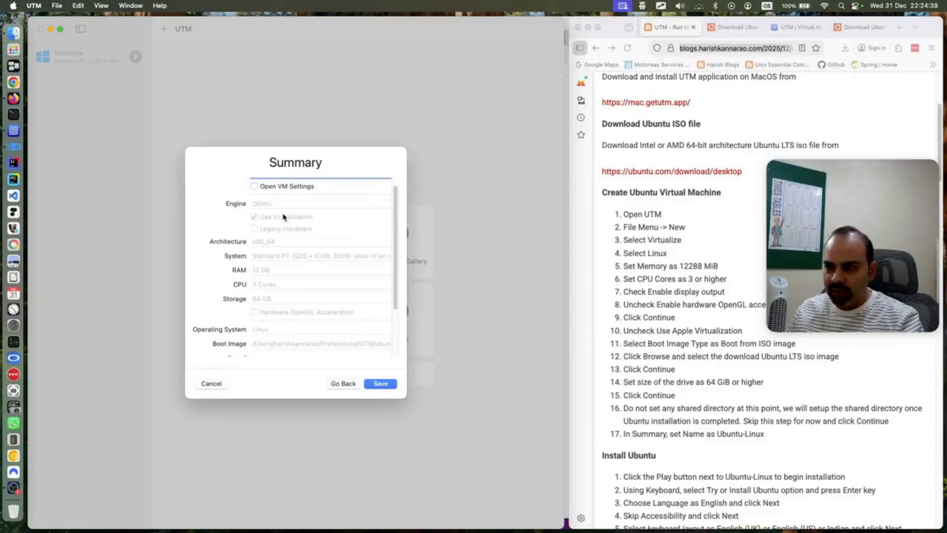
{"action": "scroll", "coordinate": [286, 231], "scroll_direction": "down", "scroll_amount": 2}
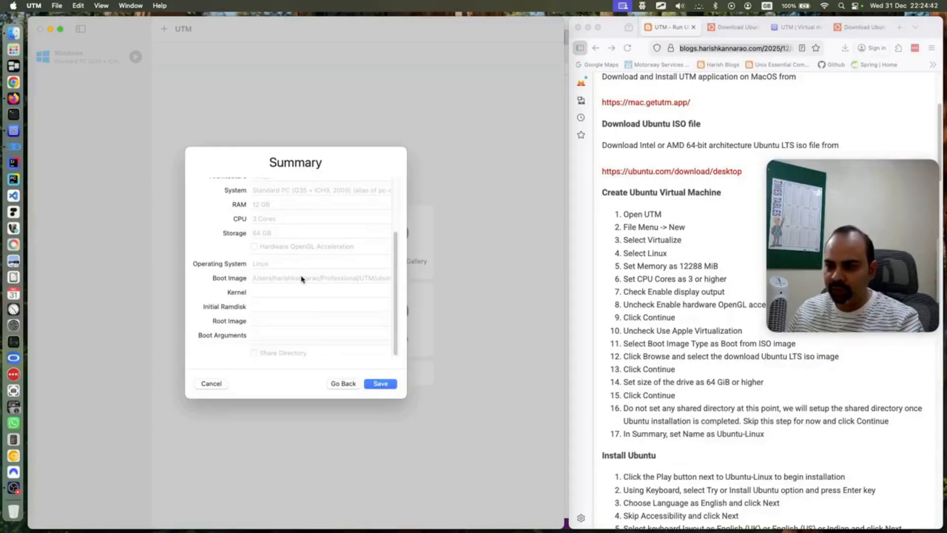
{"action": "left_click", "coordinate": [379, 384]}
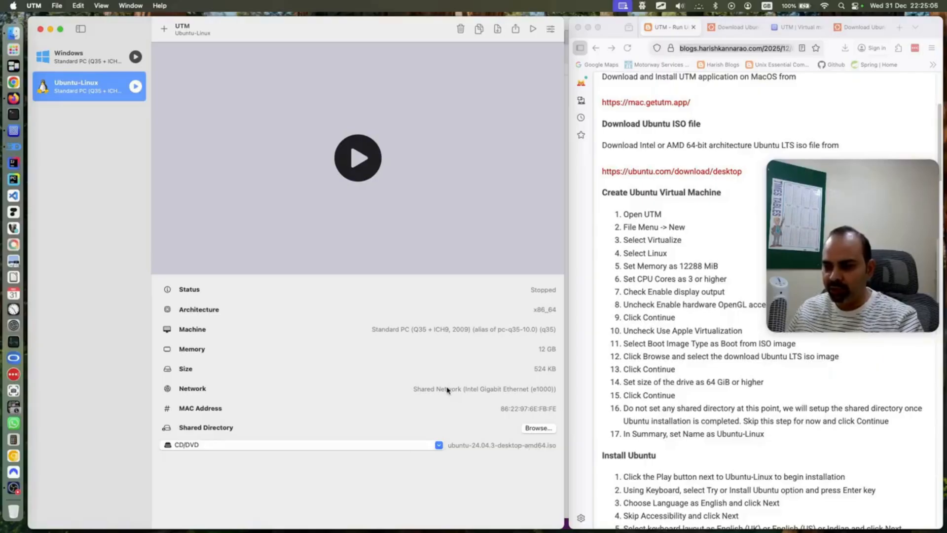
Start the Ubuntu-Linux VM from the sidebar so it boots to the GRUB menu
{"action": "scroll", "coordinate": [649, 397], "scroll_direction": "down", "scroll_amount": 6}
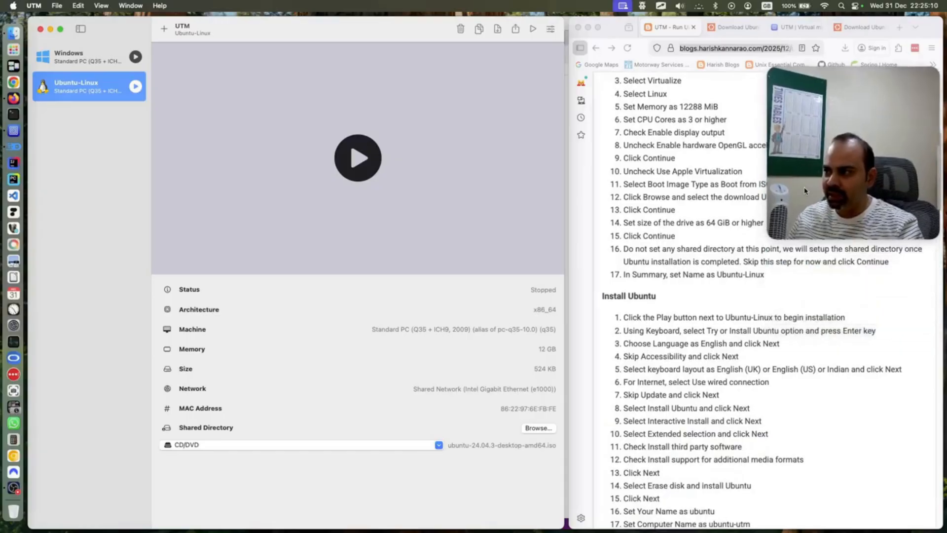
{"action": "scroll", "coordinate": [695, 341], "scroll_direction": "down", "scroll_amount": 1}
{"action": "scroll", "coordinate": [695, 340], "scroll_direction": "down", "scroll_amount": 2}
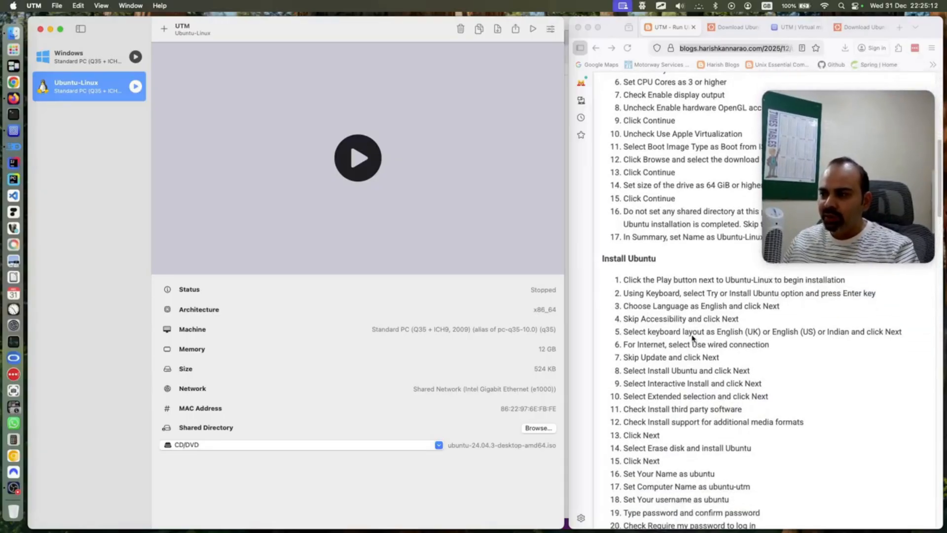
{"action": "left_click", "coordinate": [135, 88]}
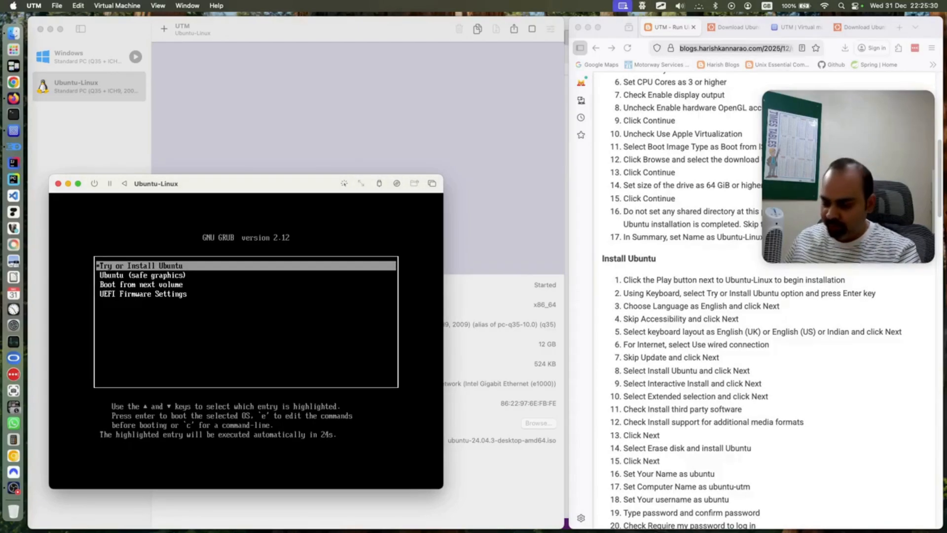
Stop the GRUB countdown and boot the Try or Install Ubuntu entry
{"action": "key", "text": "Down"}
{"action": "key", "text": "Up"}
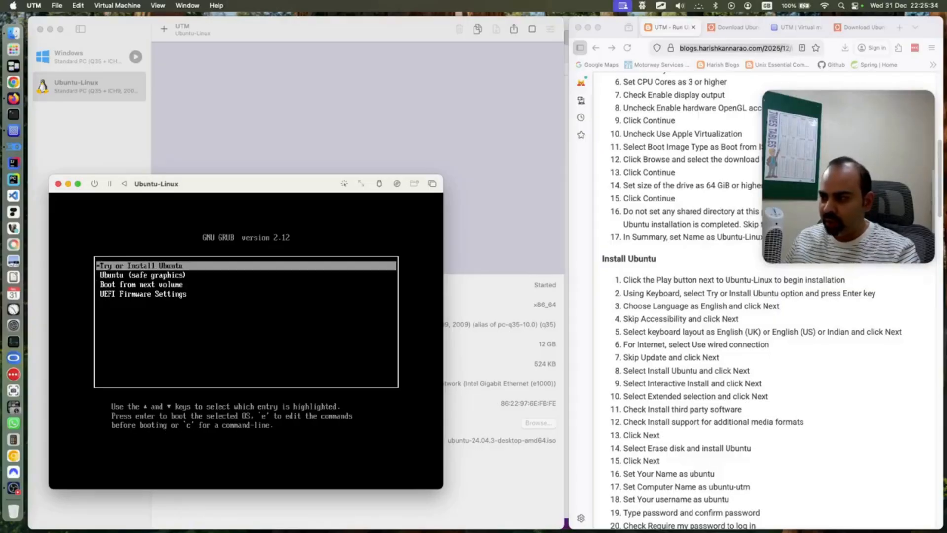
{"action": "key", "text": "Return"}
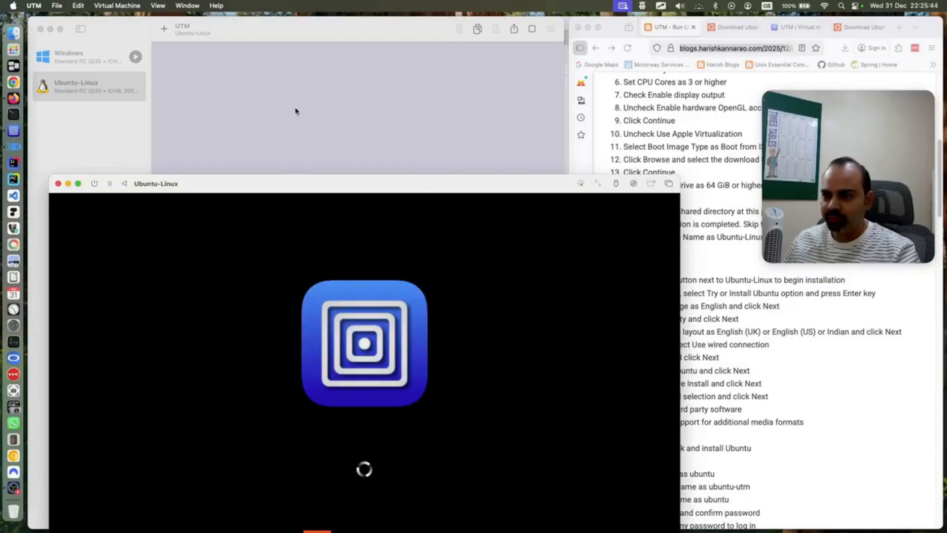
Move the VM window higher and tile it over the left side of the screen
{"action": "left_click_drag", "start_coordinate": [330, 185], "coordinate": [315, 65]}
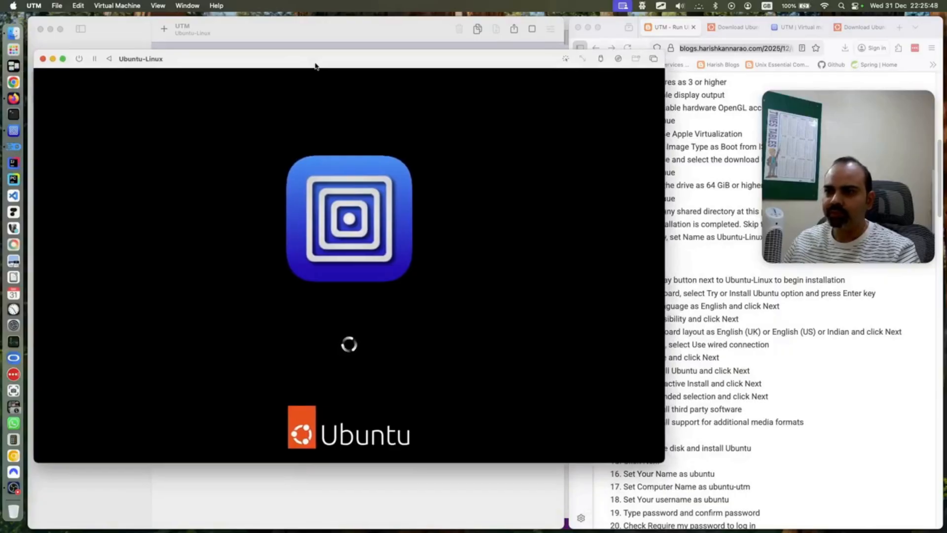
{"action": "mouse_move", "coordinate": [61, 59]}
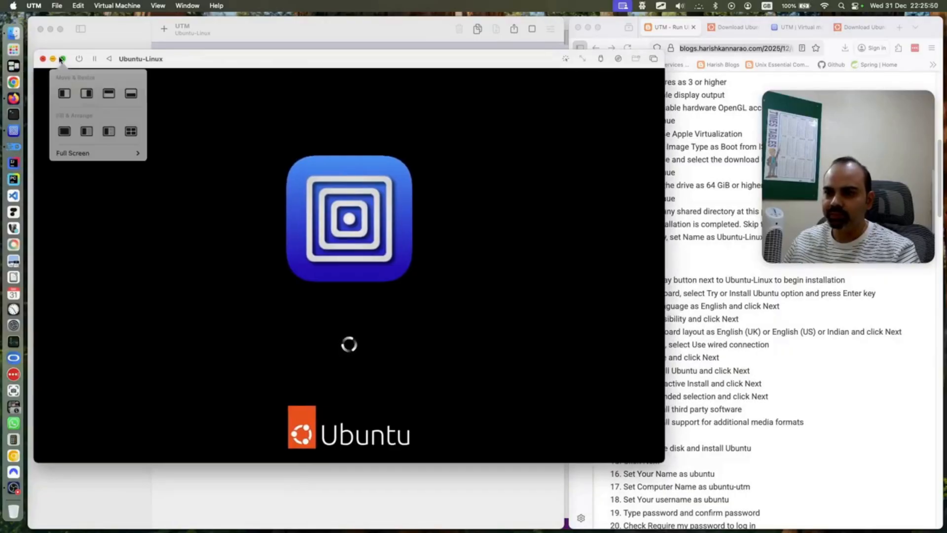
{"action": "left_click", "coordinate": [60, 98]}
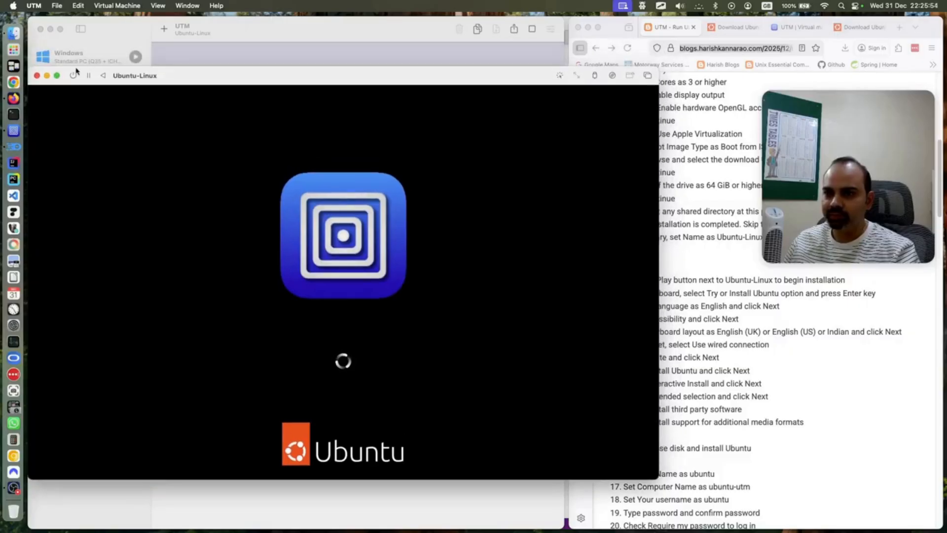
{"action": "mouse_move", "coordinate": [57, 76]}
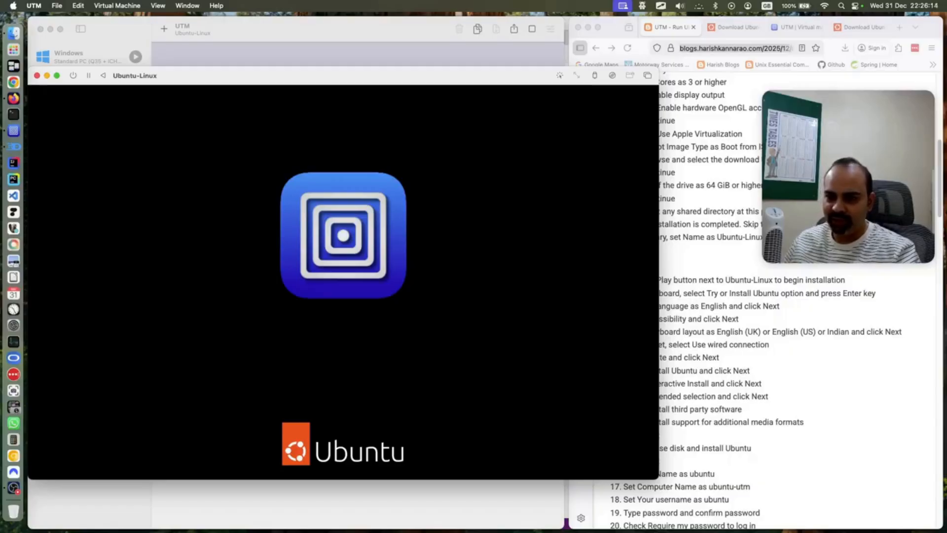
{"action": "key", "text": "ctrl+Up"}
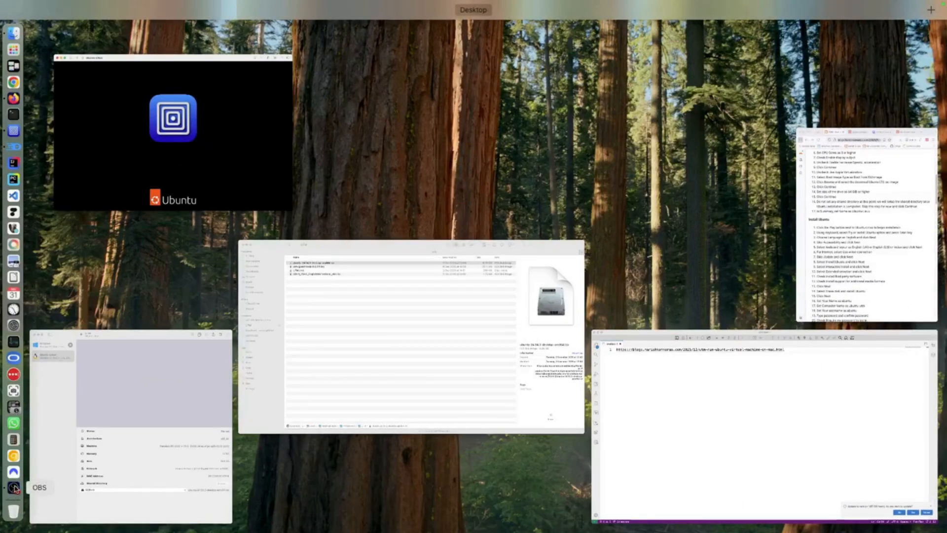
Bring the Ubuntu-Linux VM window back to the front until the Welcome to Ubuntu installer appears
{"action": "left_click", "coordinate": [16, 489]}
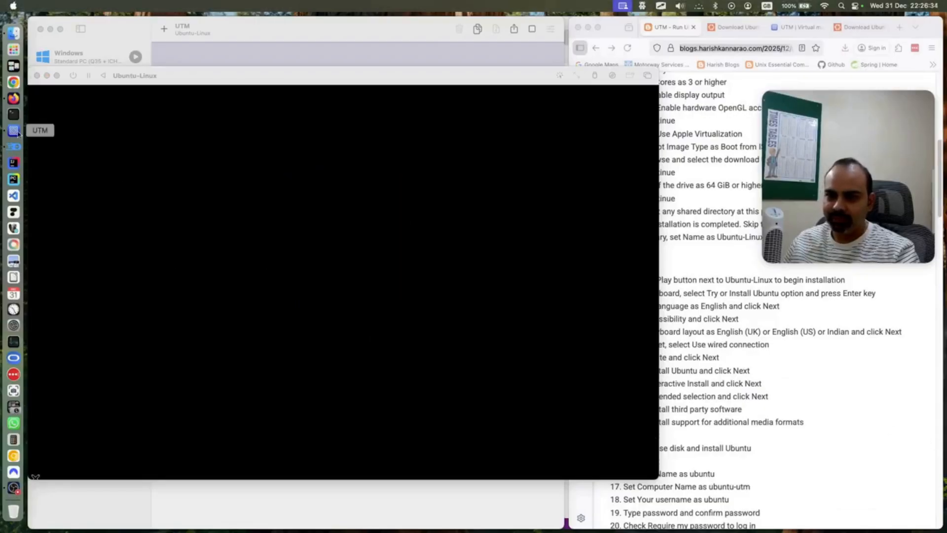
{"action": "left_click", "coordinate": [9, 131]}
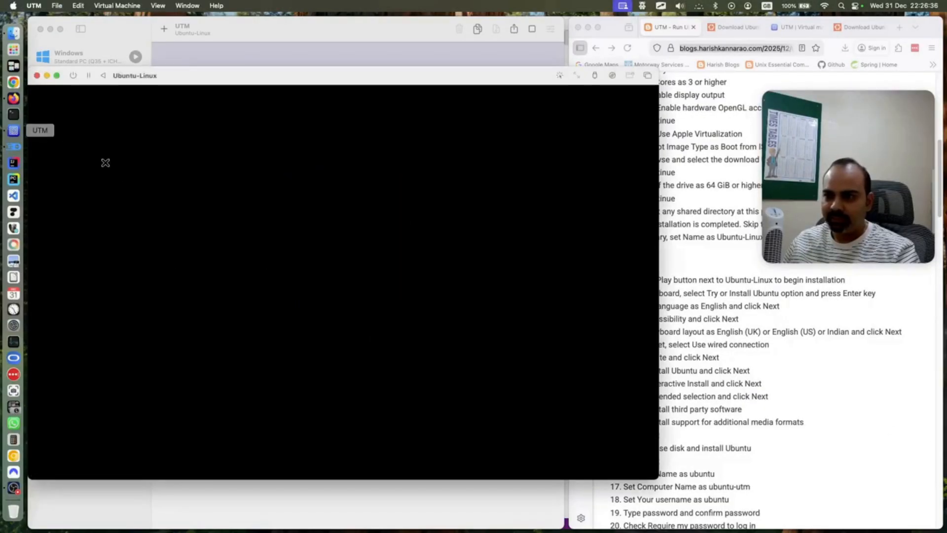
{"action": "mouse_move", "coordinate": [281, 77]}
{"action": "left_mouse_down"}
{"action": "mouse_move", "coordinate": [298, 66]}
{"action": "mouse_move", "coordinate": [281, 69]}
{"action": "left_mouse_up"}
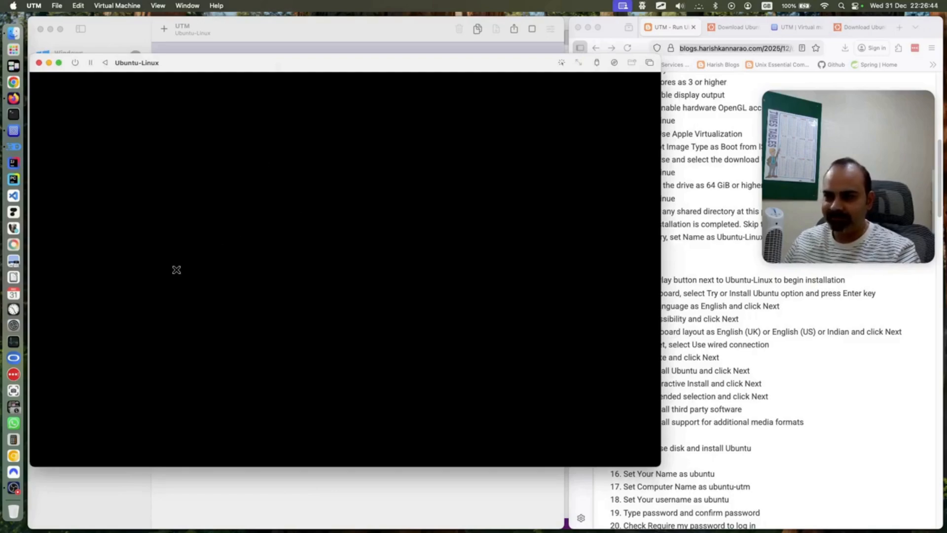
{"action": "left_click", "coordinate": [13, 488]}
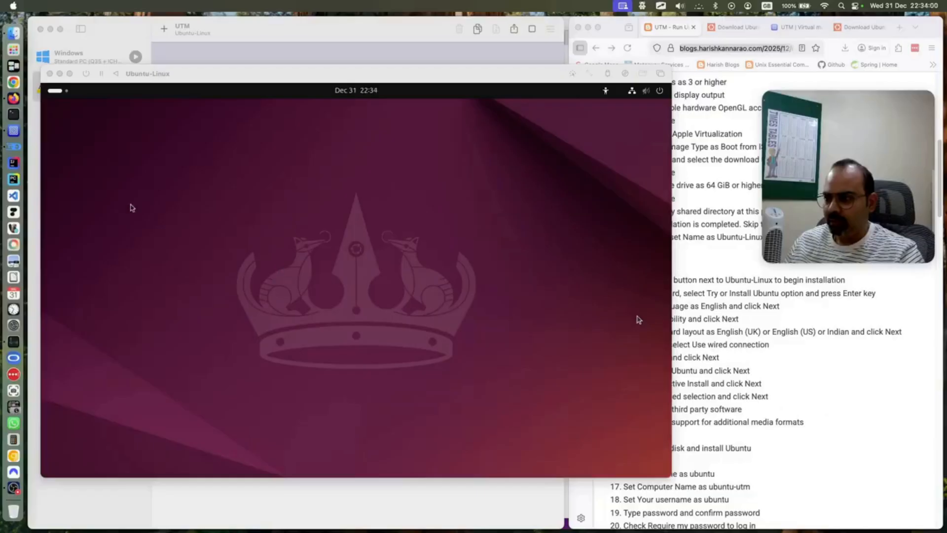
{"action": "left_click", "coordinate": [13, 130]}
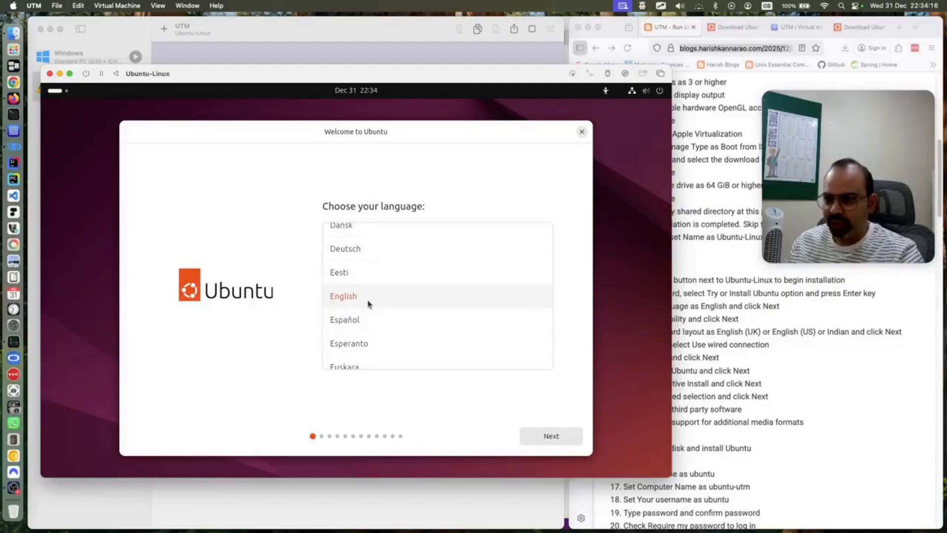
Accept English, skip accessibility options, and choose the English (UK) keyboard layout
{"action": "left_click", "coordinate": [534, 440]}
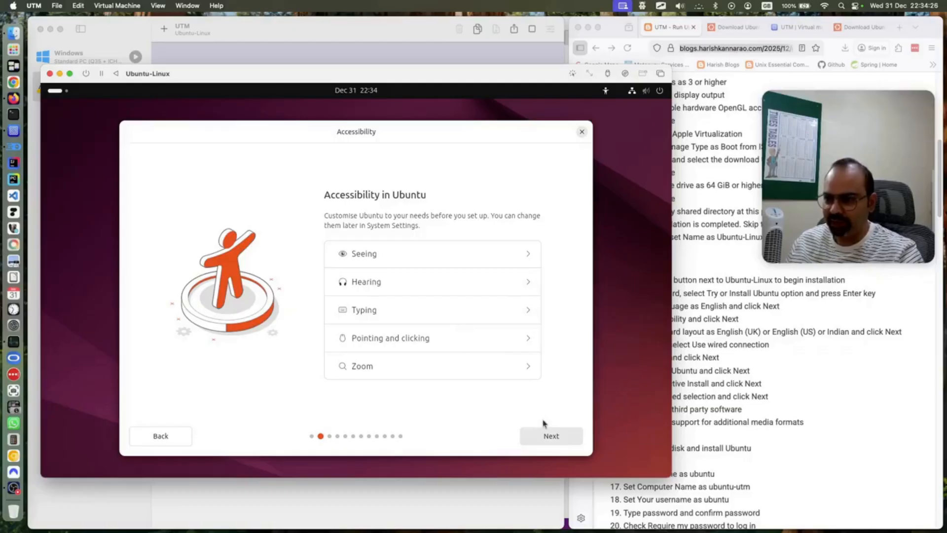
{"action": "left_click", "coordinate": [553, 439]}
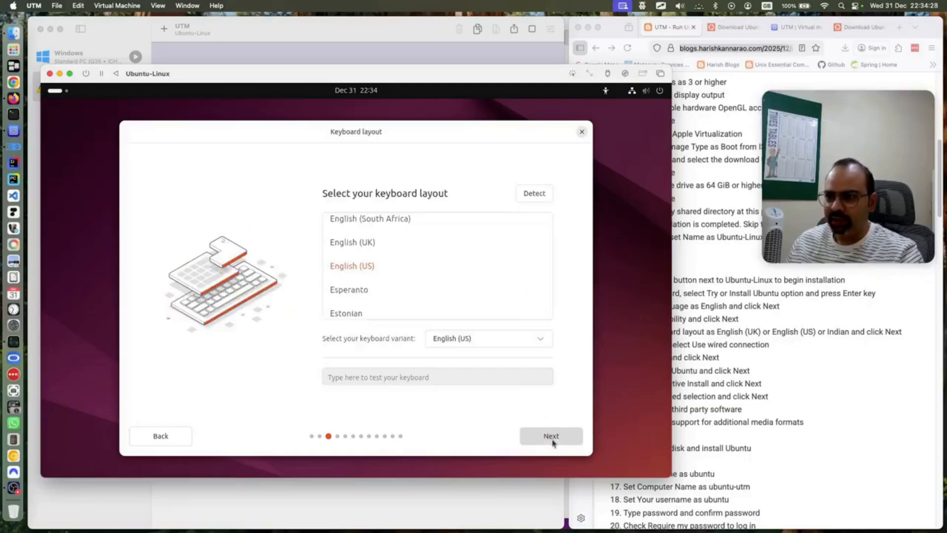
{"action": "left_click", "coordinate": [363, 244]}
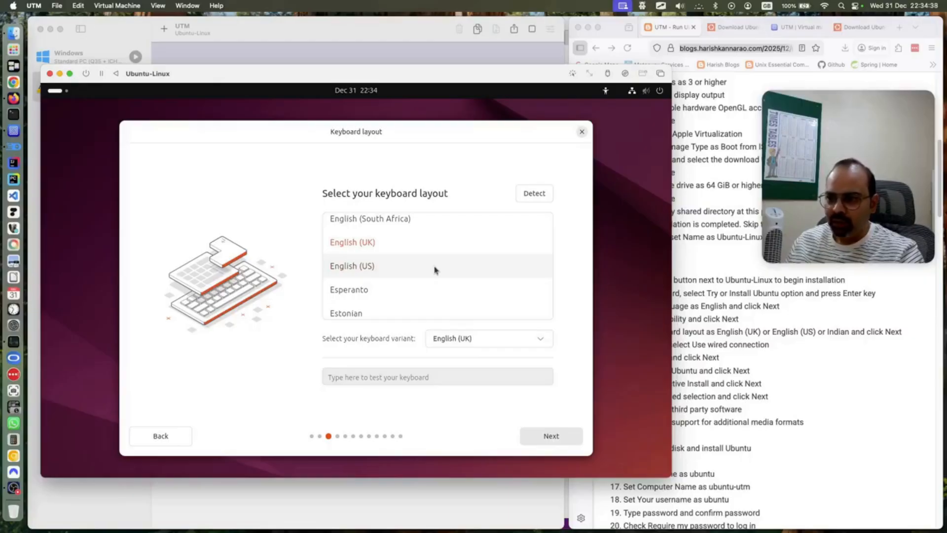
{"action": "scroll", "coordinate": [434, 270], "scroll_direction": "down", "scroll_amount": 2}
{"action": "scroll", "coordinate": [434, 270], "scroll_direction": "up", "scroll_amount": 5}
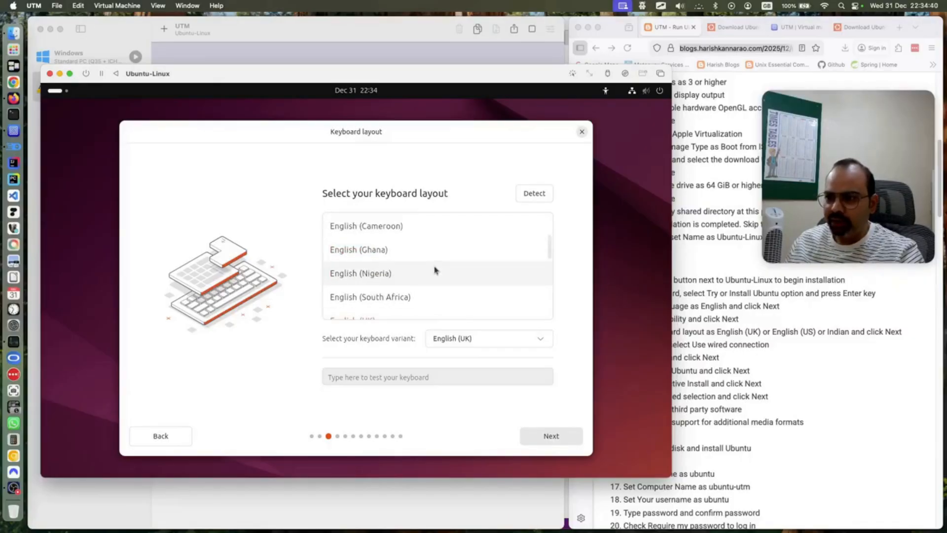
{"action": "scroll", "coordinate": [436, 275], "scroll_direction": "up", "scroll_amount": 2}
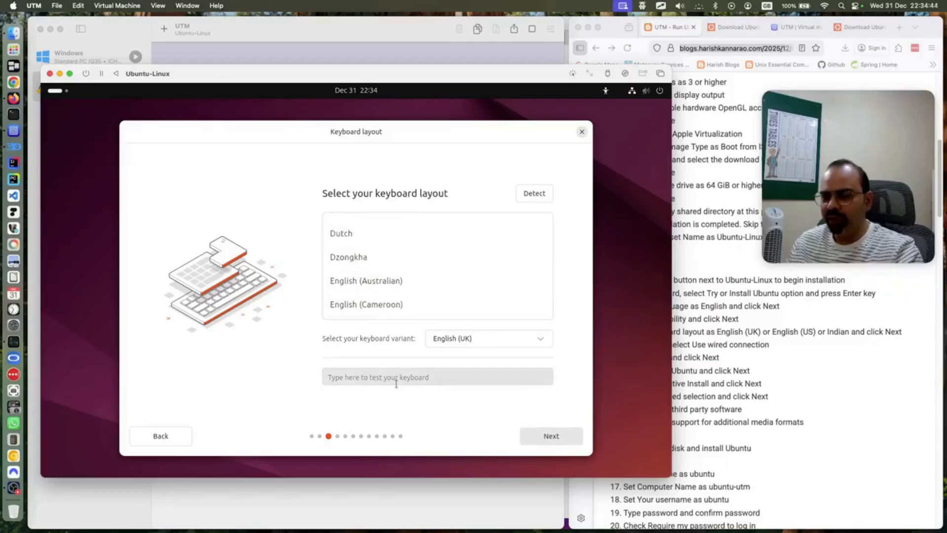
{"action": "left_click", "coordinate": [570, 443]}
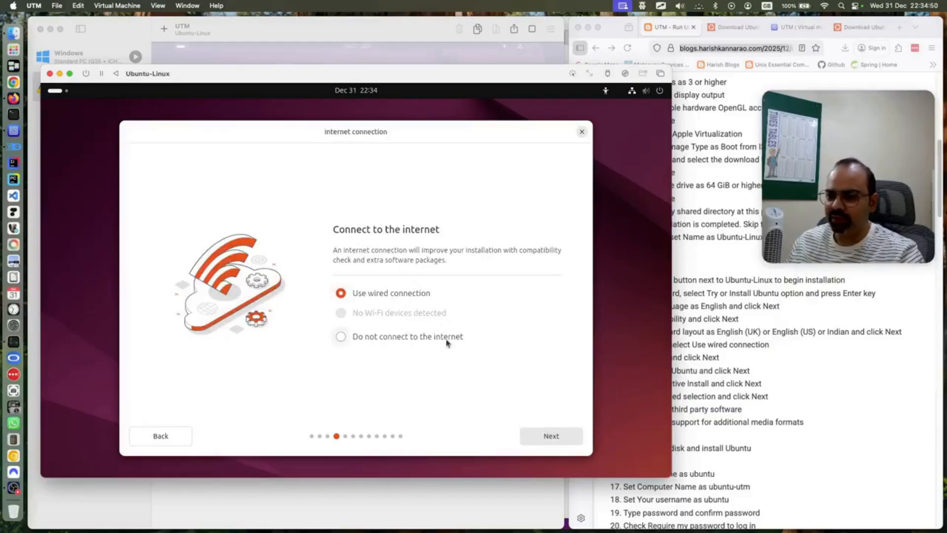
Keep the wired connection, skip the installer update, and continue with Install Ubuntu
{"action": "left_click", "coordinate": [573, 440]}
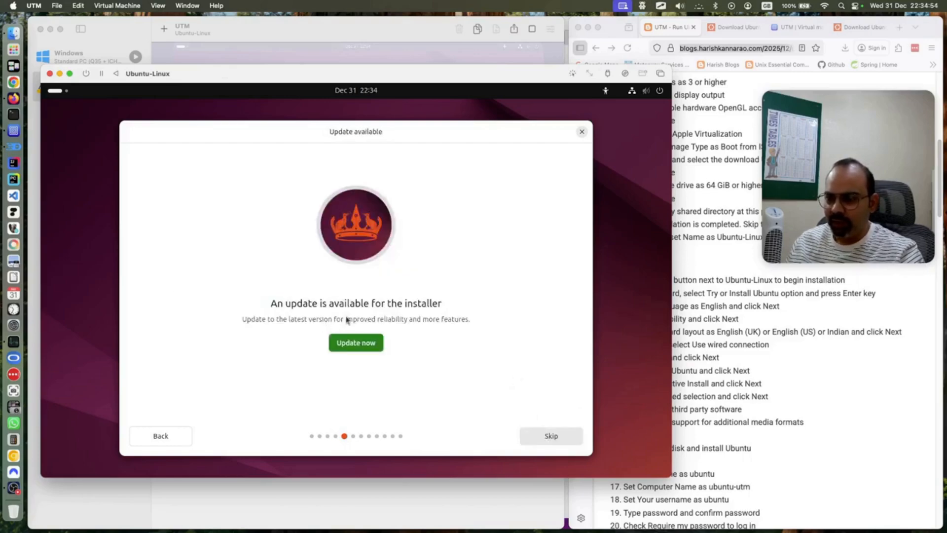
{"action": "left_click", "coordinate": [552, 438]}
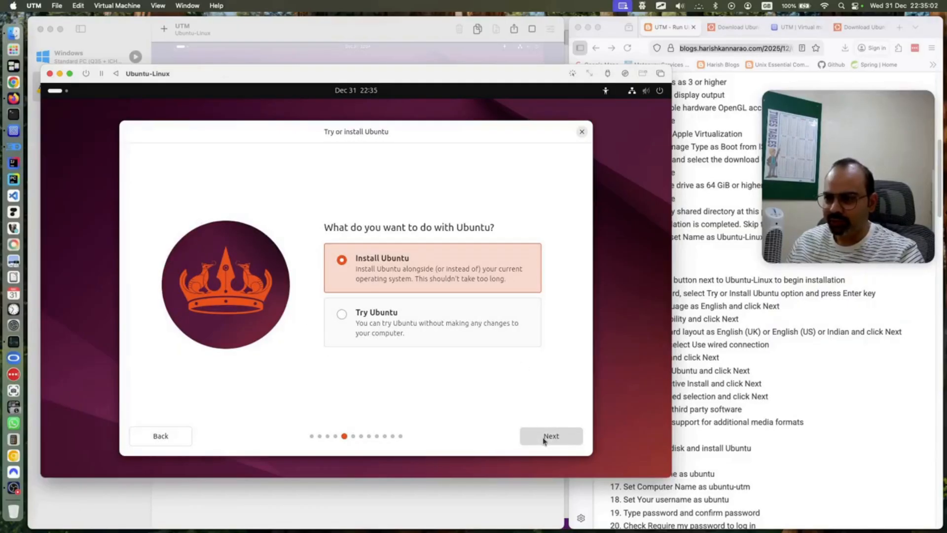
{"action": "left_click", "coordinate": [180, 438]}
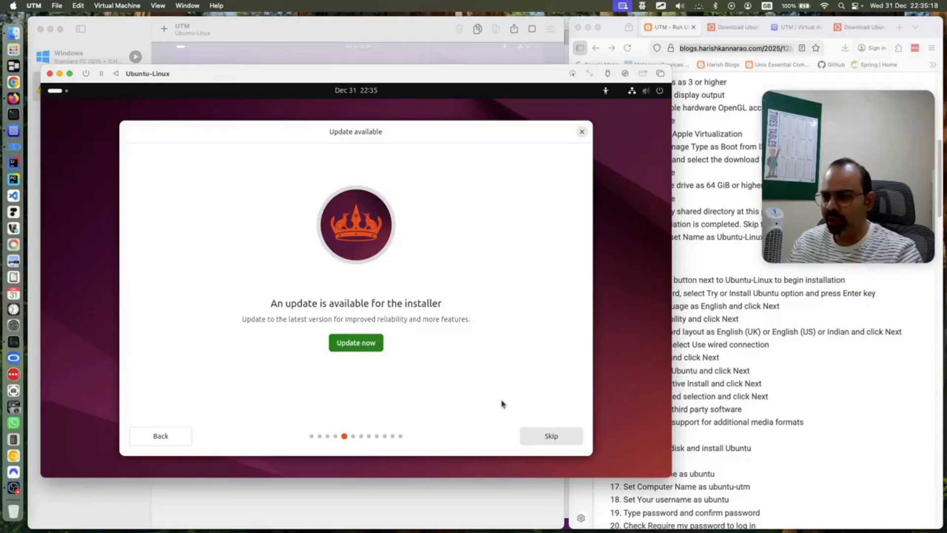
{"action": "left_click", "coordinate": [536, 437]}
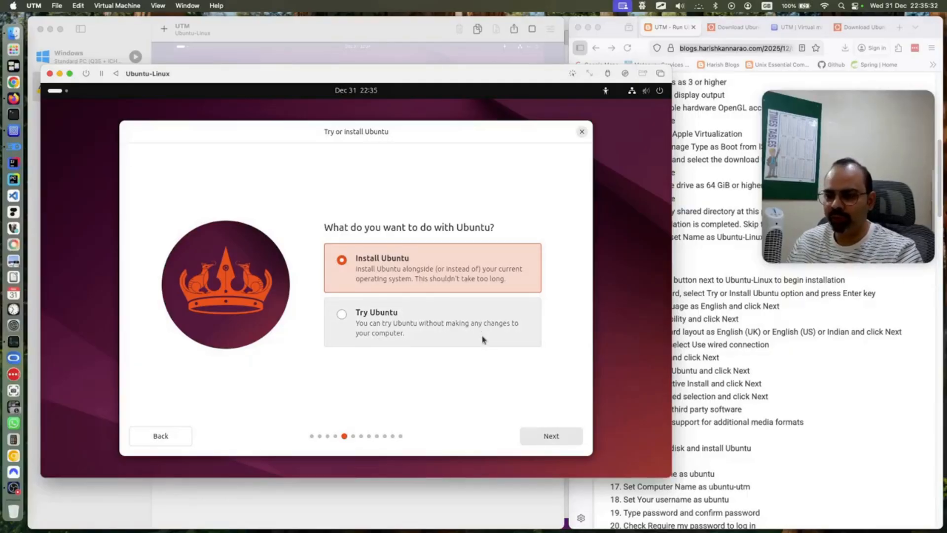
{"action": "left_click", "coordinate": [546, 438]}
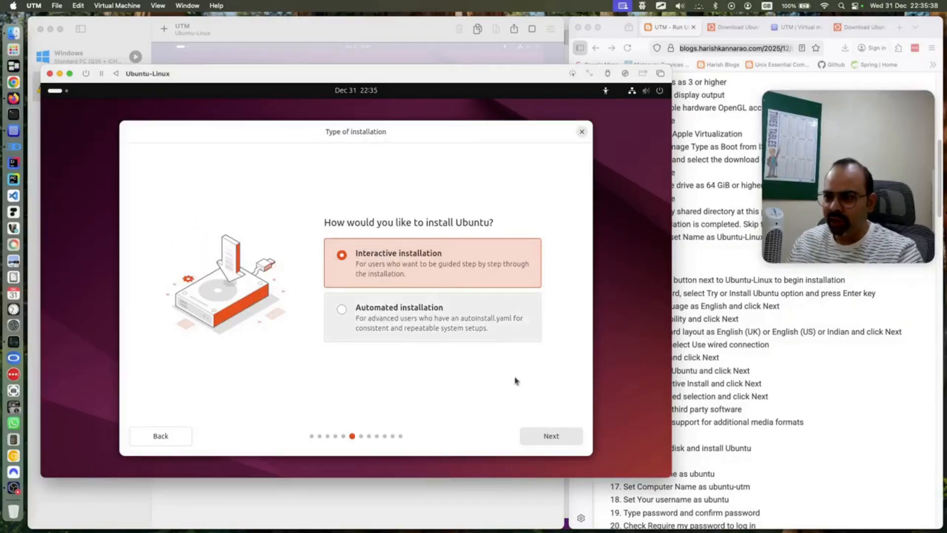
Keep interactive install and default apps, enable third-party drivers and media codecs, and keep Erase disk
{"action": "left_click", "coordinate": [536, 443]}
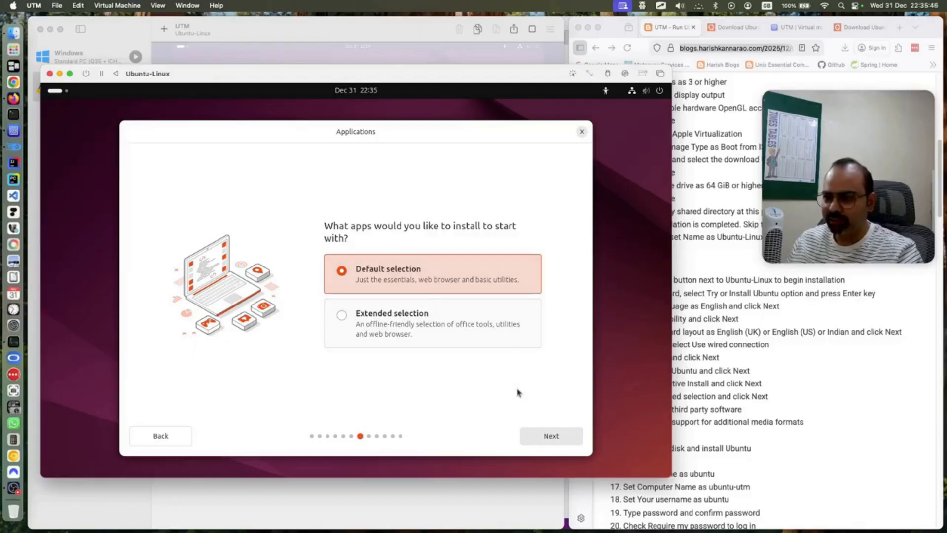
{"action": "left_click", "coordinate": [563, 444]}
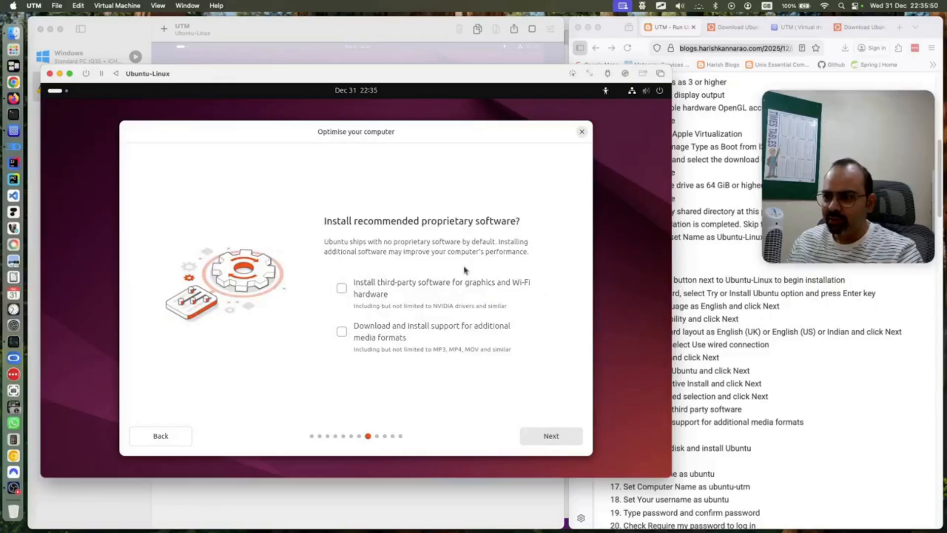
{"action": "left_click", "coordinate": [363, 285]}
{"action": "left_click", "coordinate": [357, 333]}
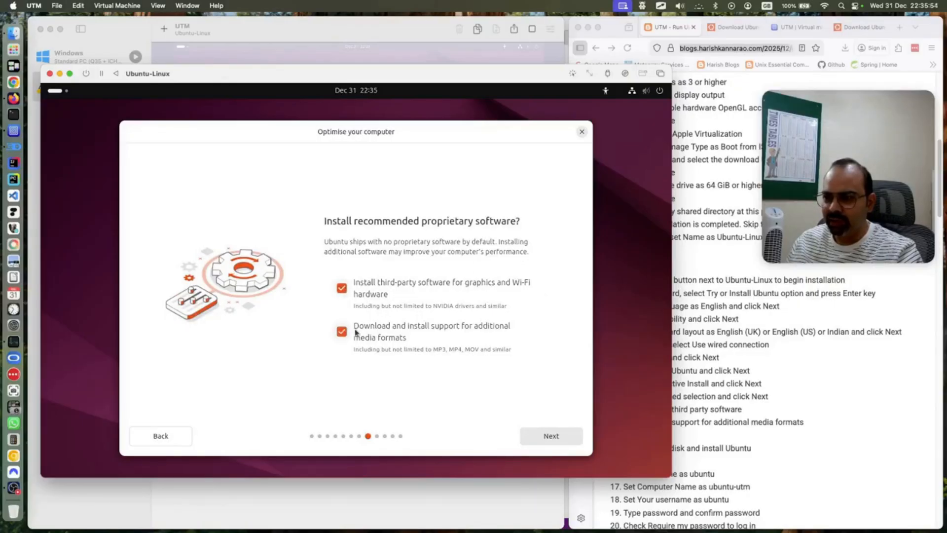
{"action": "left_click", "coordinate": [553, 438]}
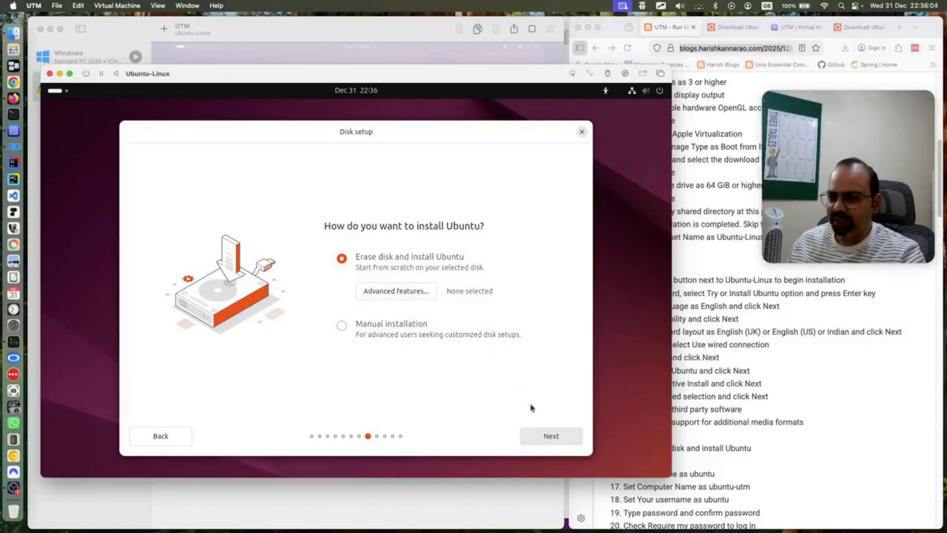
{"action": "left_click", "coordinate": [547, 438]}
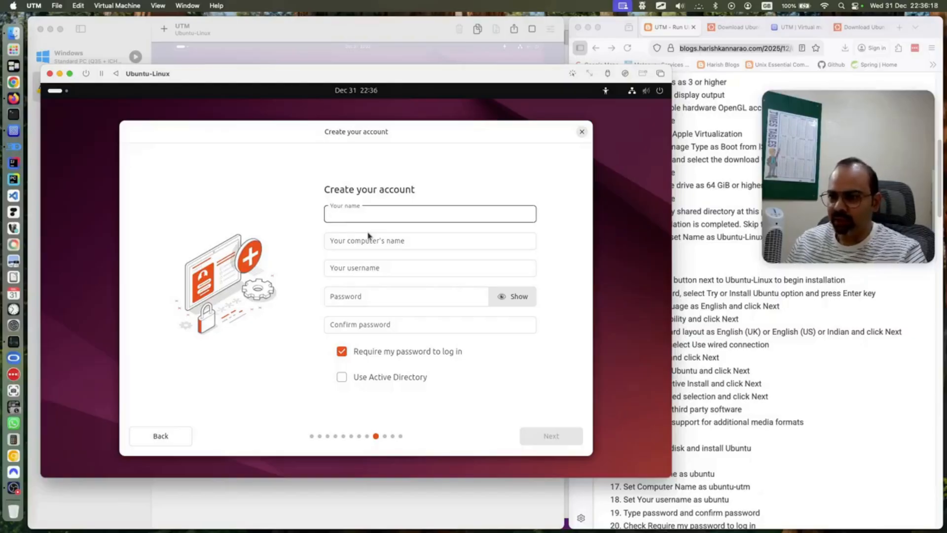
Enter the name 'ubuntu' and change the computer's name to ubuntu-utm
{"action": "type", "text": "ubuntu"}
{"action": "left_click", "coordinate": [360, 241]}
{"action": "left_click_drag", "start_coordinate": [360, 241], "coordinate": [470, 234]}
{"action": "type", "text": "utm"}
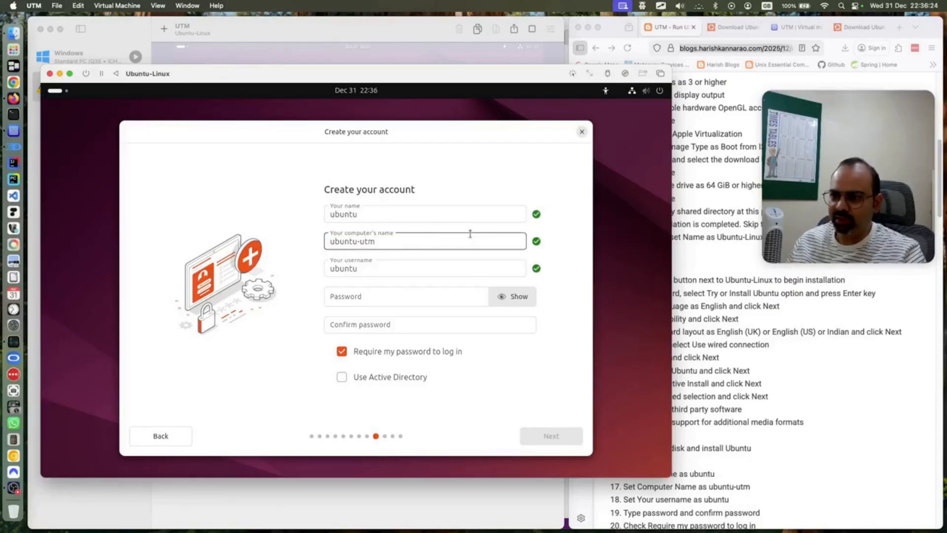
{"action": "left_click", "coordinate": [354, 214]}
{"action": "left_click", "coordinate": [355, 269]}
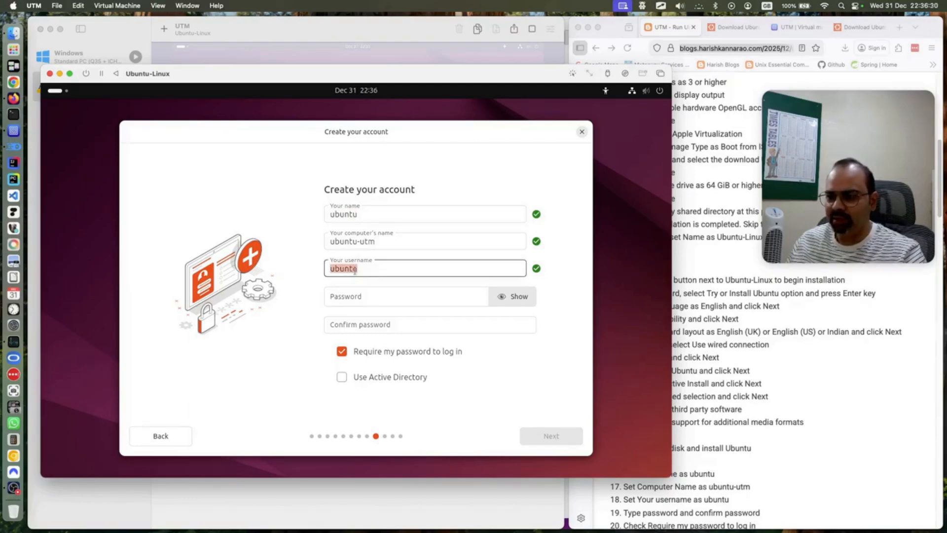
Enter and confirm the account password, then continue to the timezone page
{"action": "left_click", "coordinate": [355, 290]}
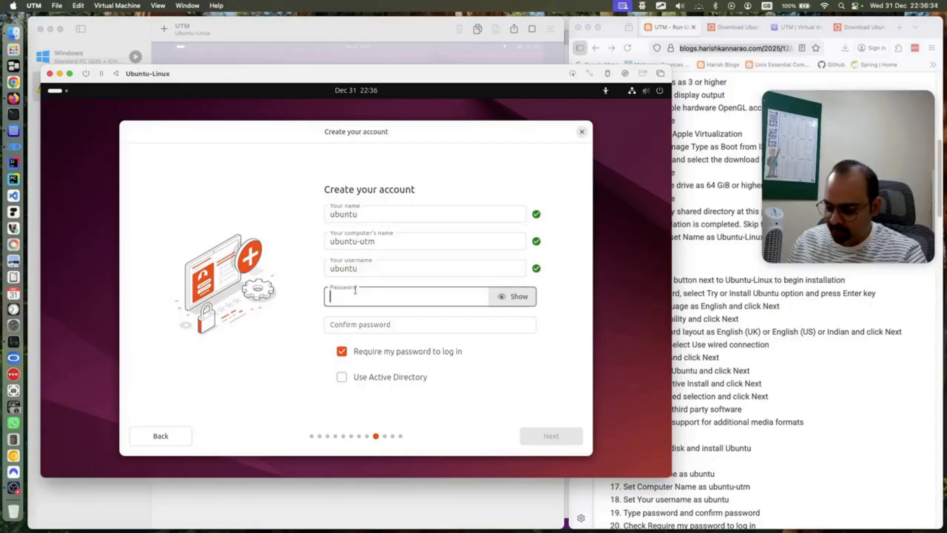
{"action": "type", "text": "ub"}
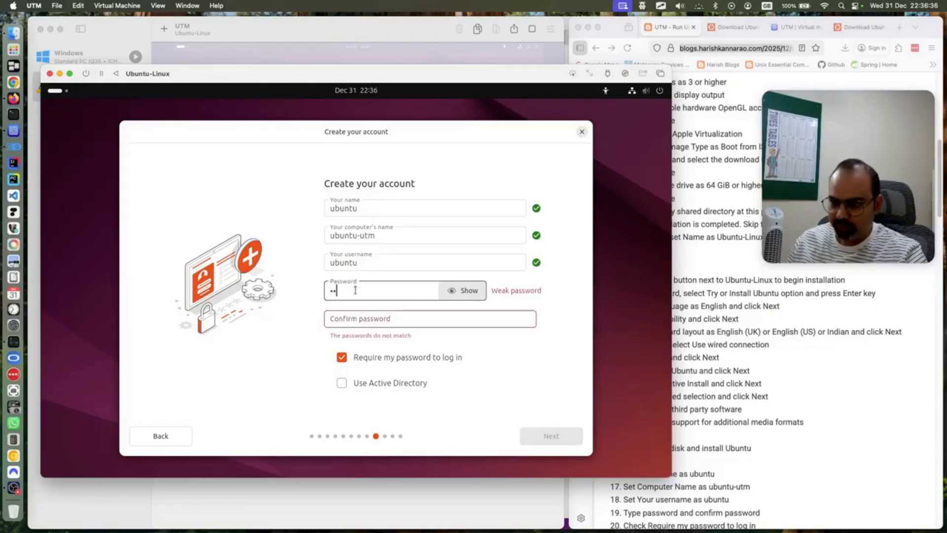
{"action": "type", "text": "untu"}
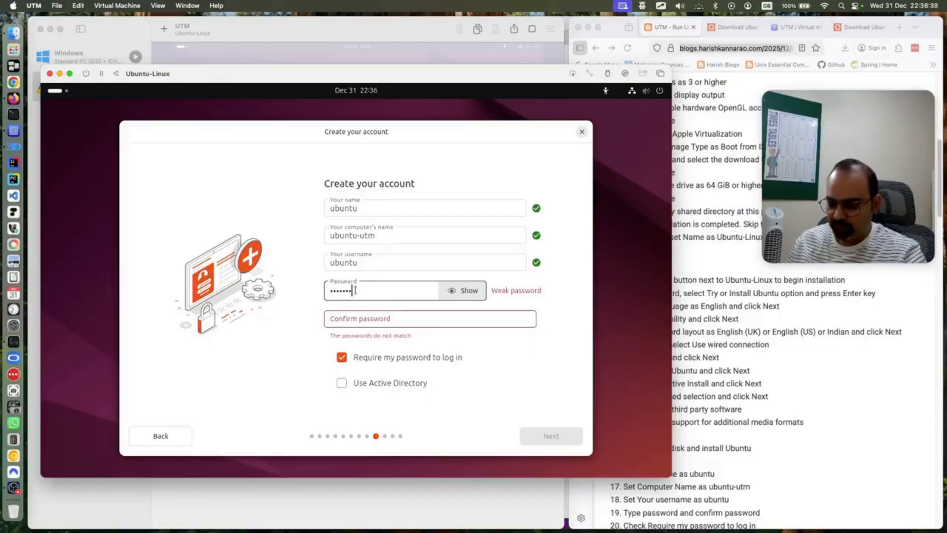
{"action": "type", "text": "123"}
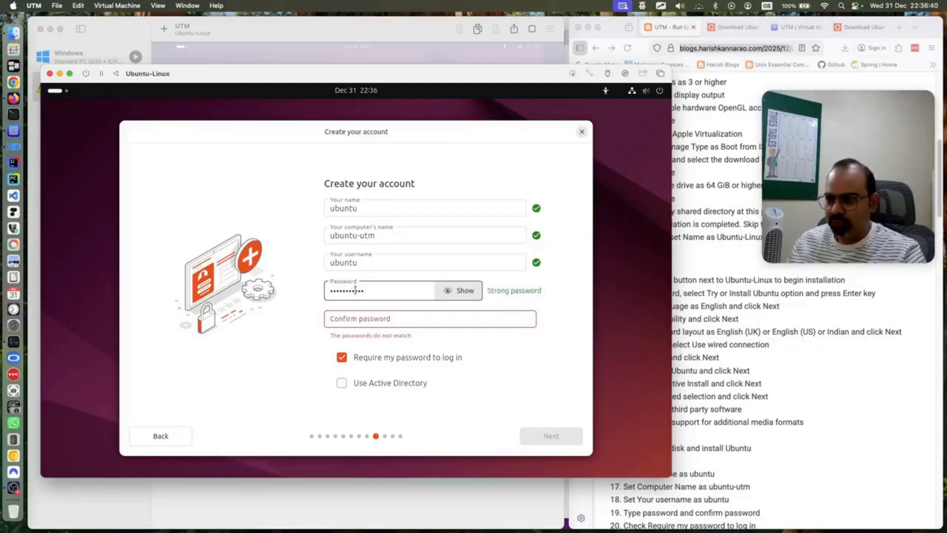
{"action": "left_click", "coordinate": [364, 319]}
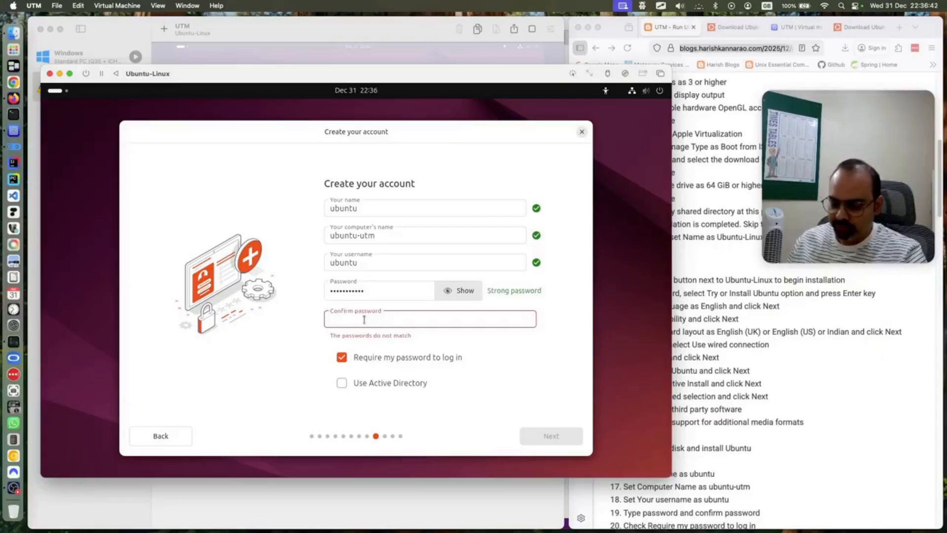
{"action": "type", "text": "•••••••••••"}
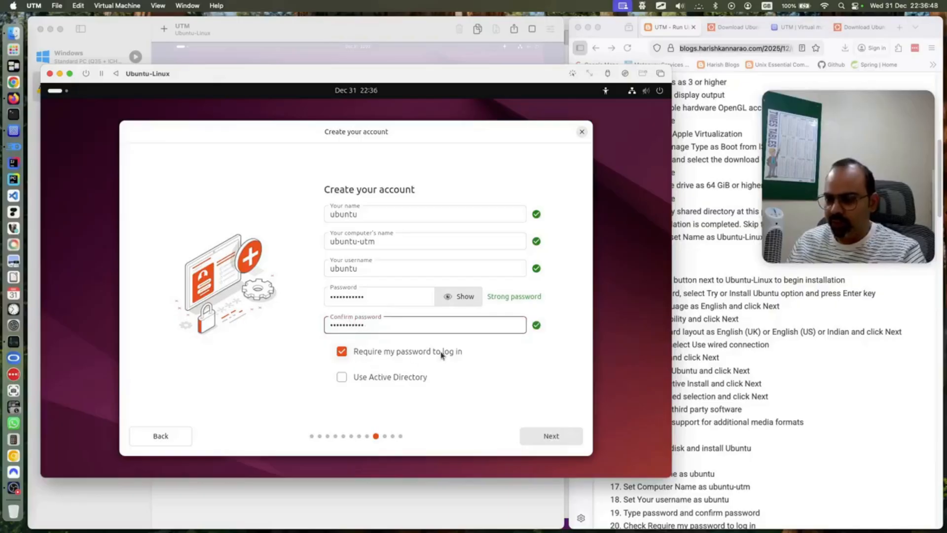
{"action": "left_click", "coordinate": [547, 439]}
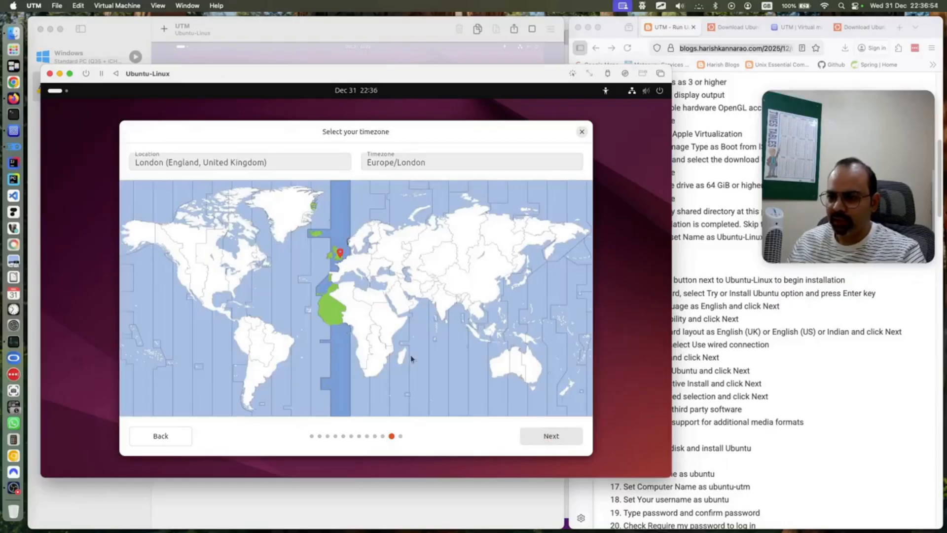
Accept the Europe/London timezone and install Ubuntu 24.04.3 LTS until installation completes
{"action": "left_click", "coordinate": [543, 436]}
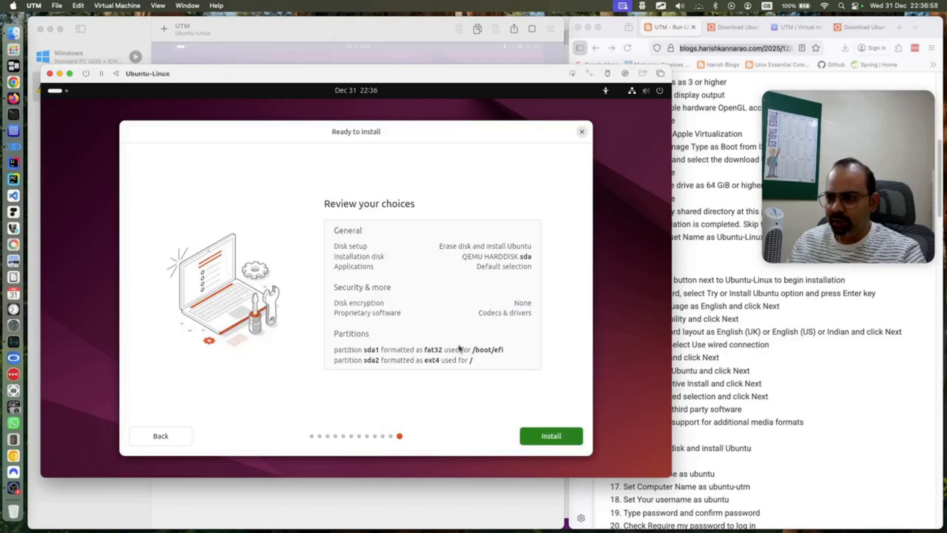
{"action": "left_click", "coordinate": [556, 438]}
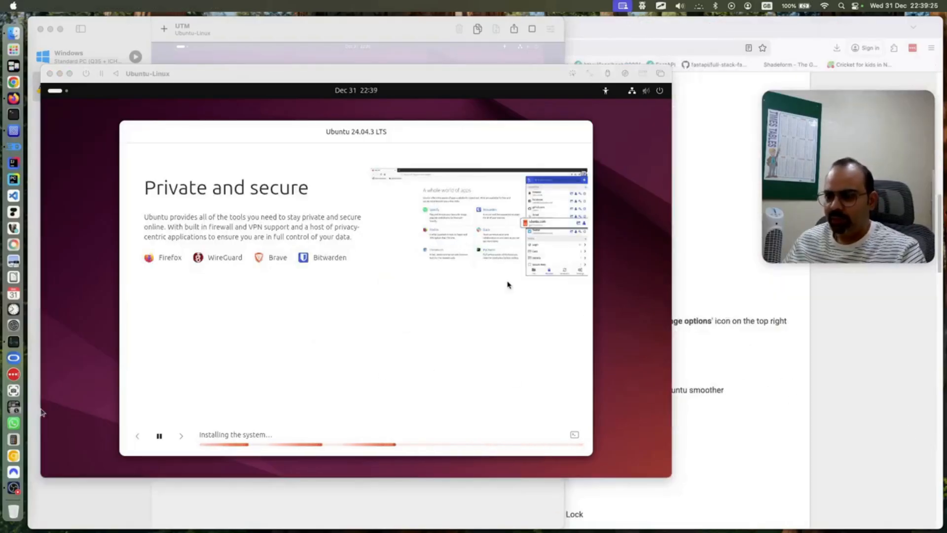
{"action": "left_click", "coordinate": [13, 130]}
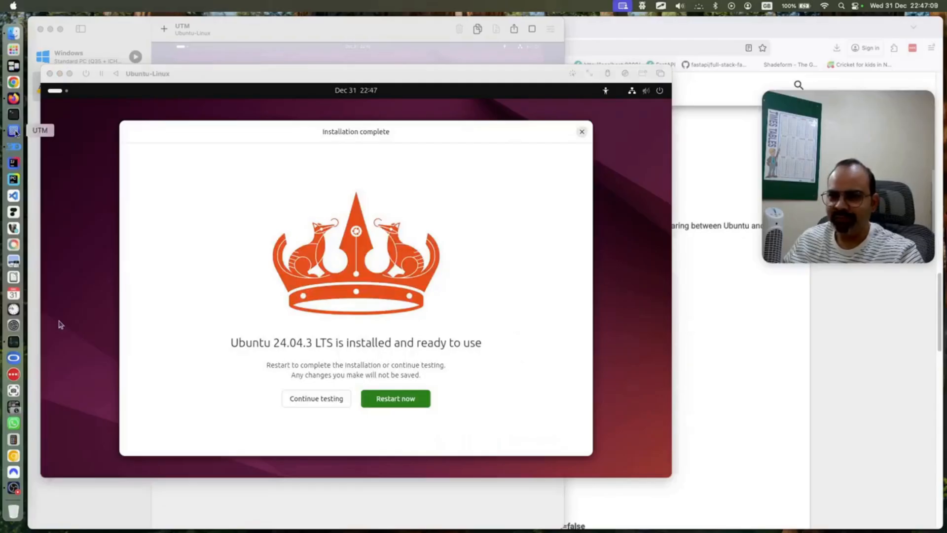
{"action": "left_click", "coordinate": [13, 130]}
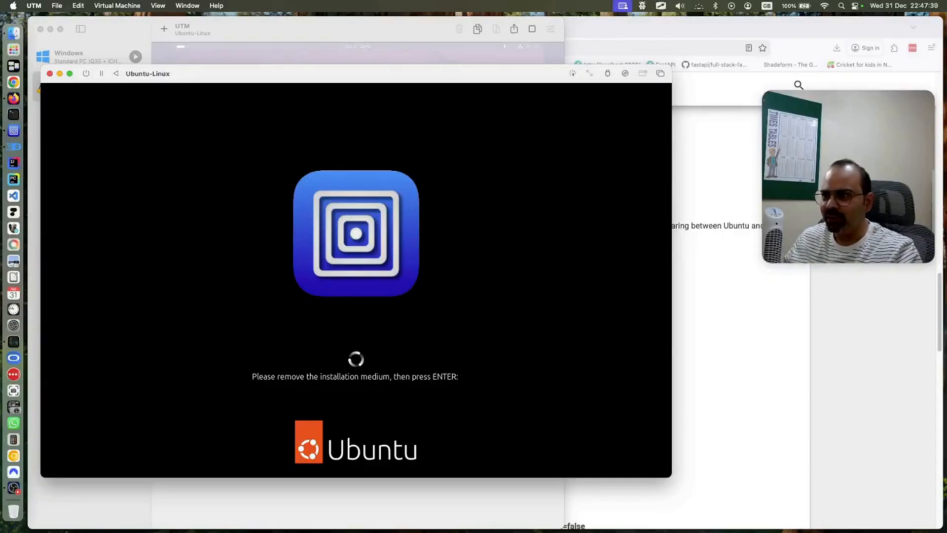
Choose Restart now on the Installation complete dialog to reboot the newly installed Ubuntu
{"action": "left_click", "coordinate": [659, 7]}
Eject the Ubuntu 24.04.3 ISO from the CD/DVD drive and confirm the drive list shows none
{"action": "left_click", "coordinate": [673, 20]}
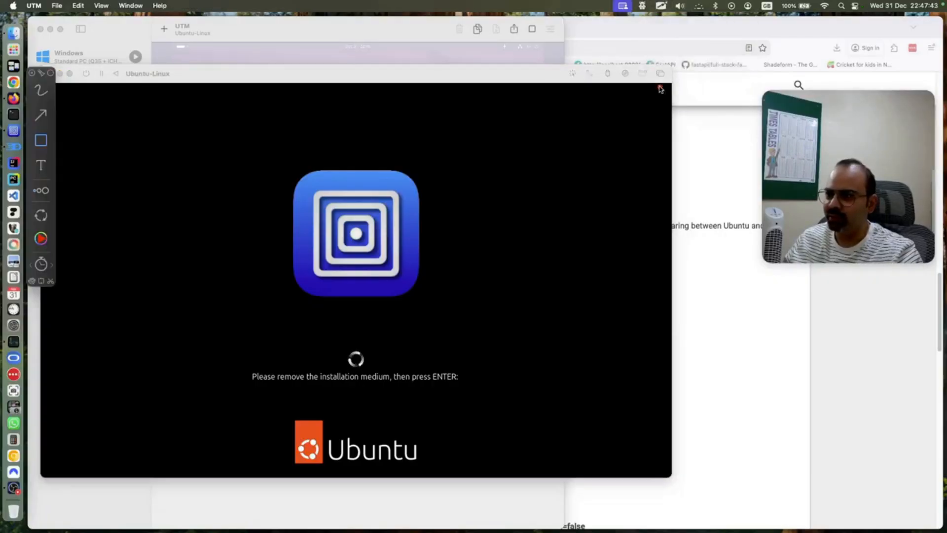
{"action": "left_click", "coordinate": [41, 117]}
{"action": "mouse_move", "coordinate": [630, 82]}
{"action": "left_mouse_down"}
{"action": "mouse_move", "coordinate": [645, 82]}
{"action": "mouse_move", "coordinate": [821, 200]}
{"action": "mouse_move", "coordinate": [810, 195]}
{"action": "mouse_move", "coordinate": [833, 184]}
{"action": "left_mouse_up"}
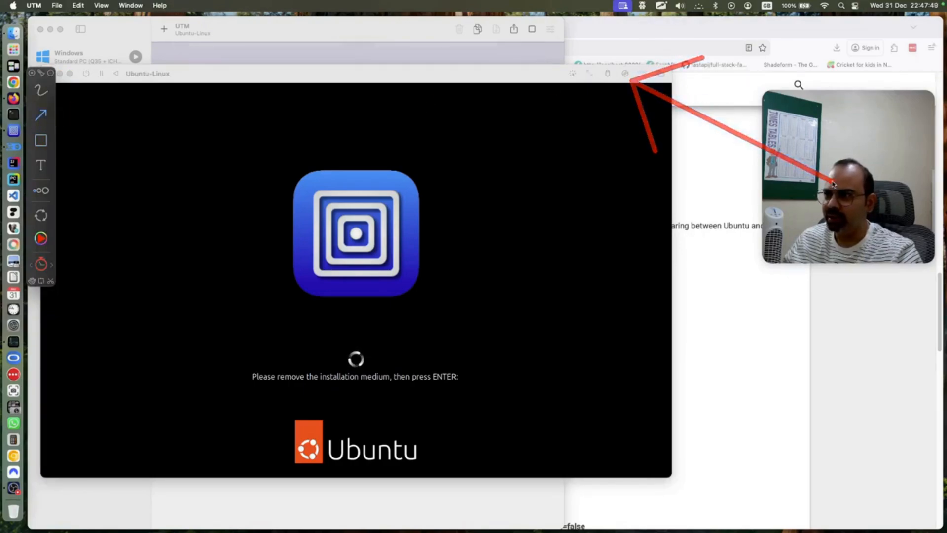
{"action": "left_click", "coordinate": [643, 6]}
{"action": "left_click", "coordinate": [666, 18]}
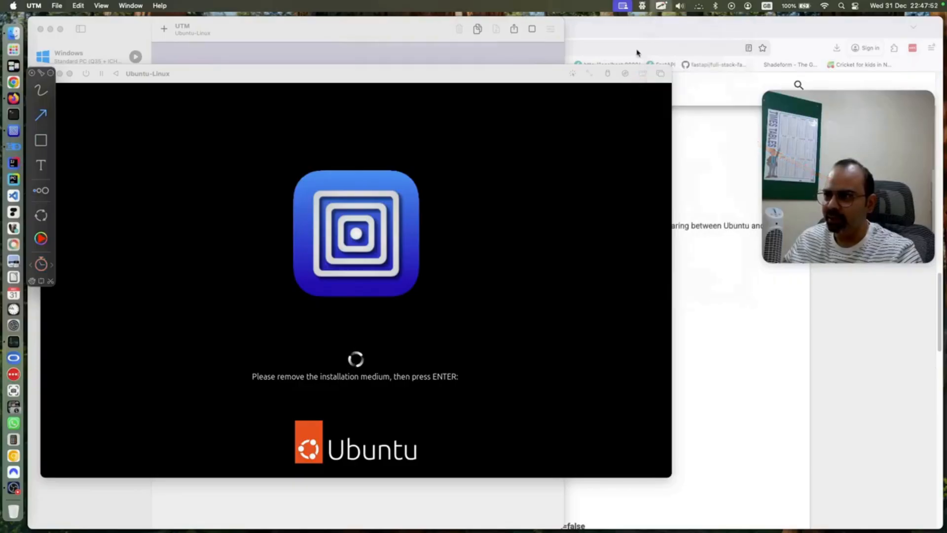
{"action": "left_click", "coordinate": [625, 74]}
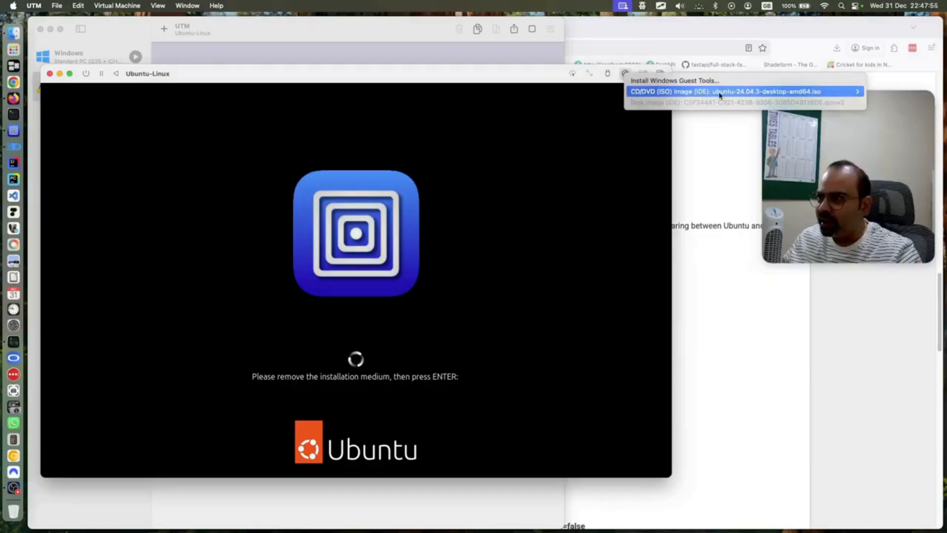
{"action": "mouse_move", "coordinate": [721, 95]}
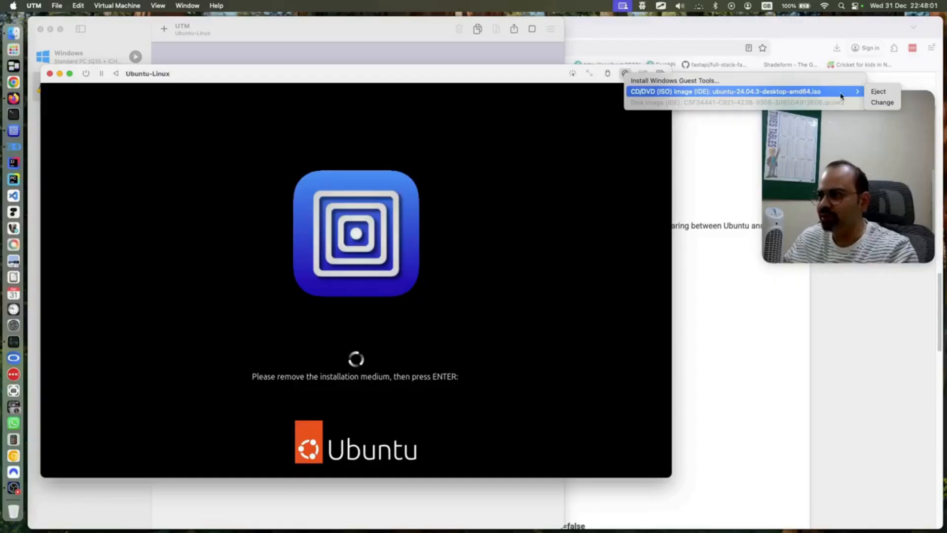
{"action": "left_click", "coordinate": [878, 92]}
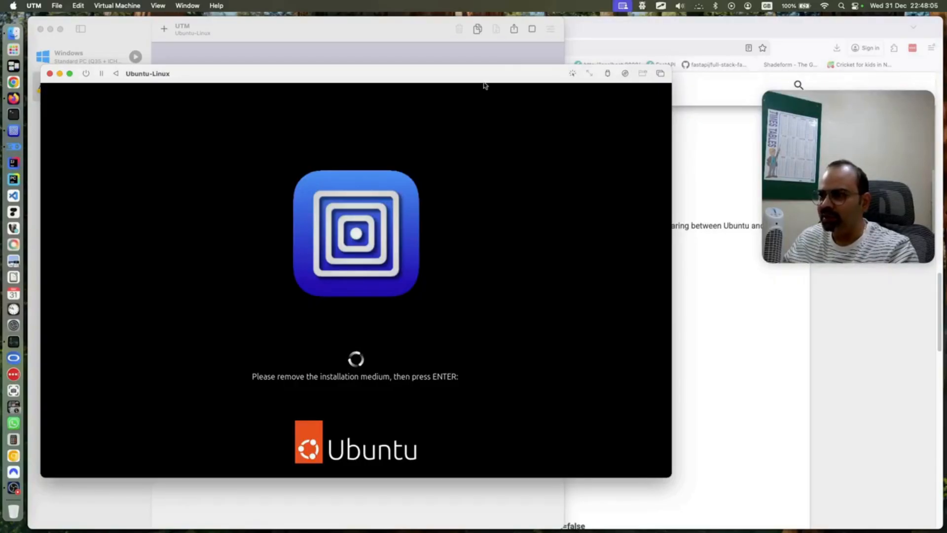
{"action": "left_click", "coordinate": [625, 74]}
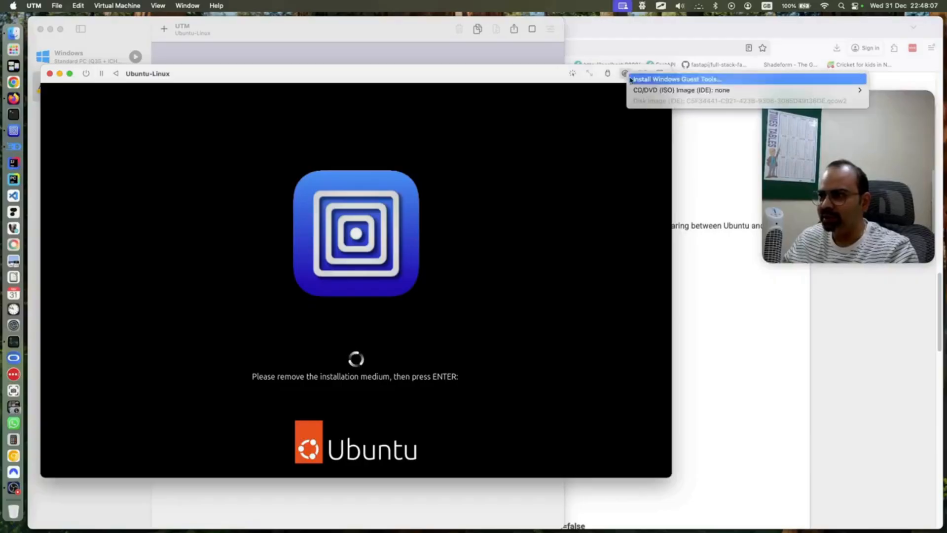
{"action": "left_click", "coordinate": [526, 129]}
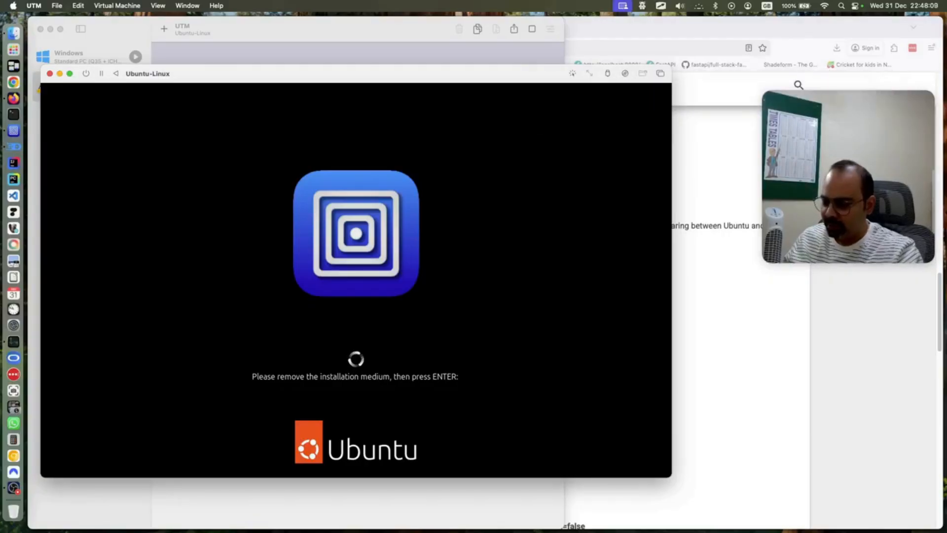
Continue booting, then sign in to the user account with its password at the Ubuntu login screen
{"action": "key", "text": "Return"}
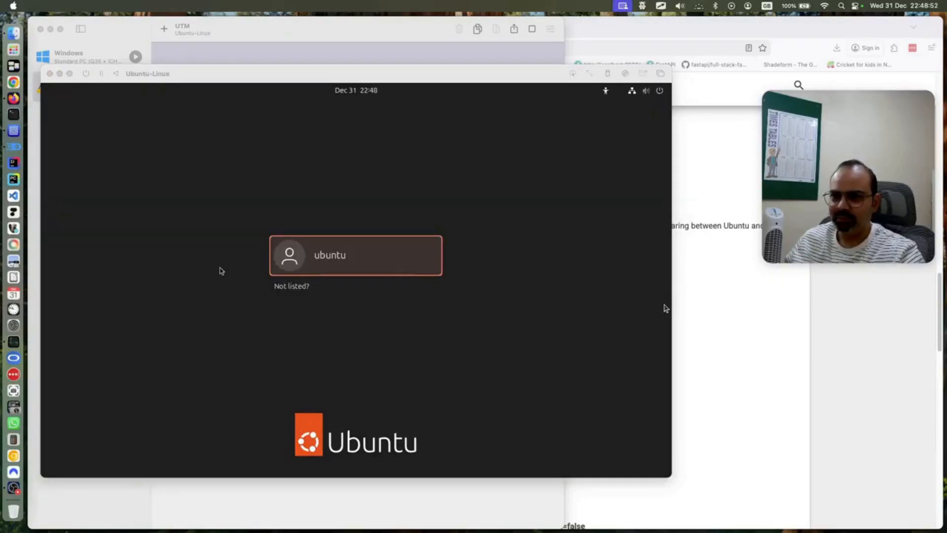
{"action": "left_click", "coordinate": [13, 130]}
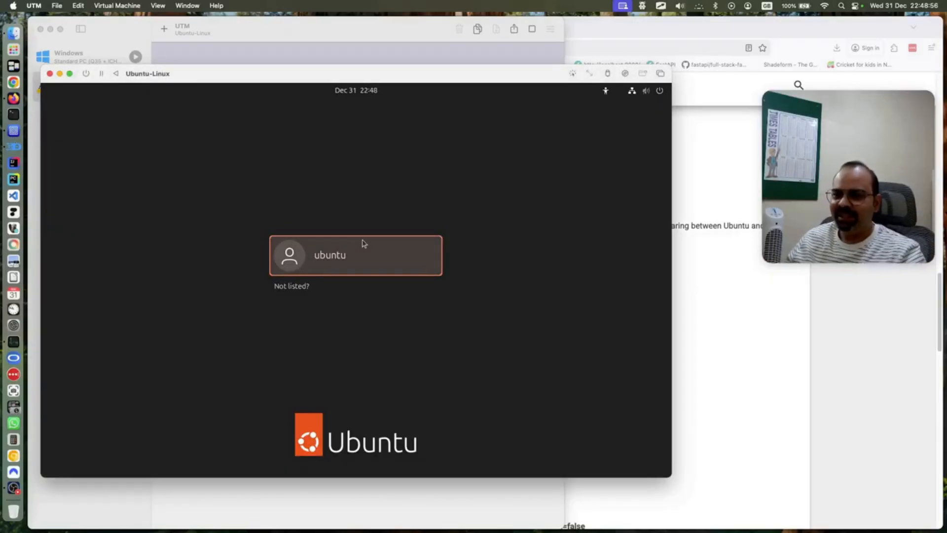
{"action": "left_click", "coordinate": [355, 266]}
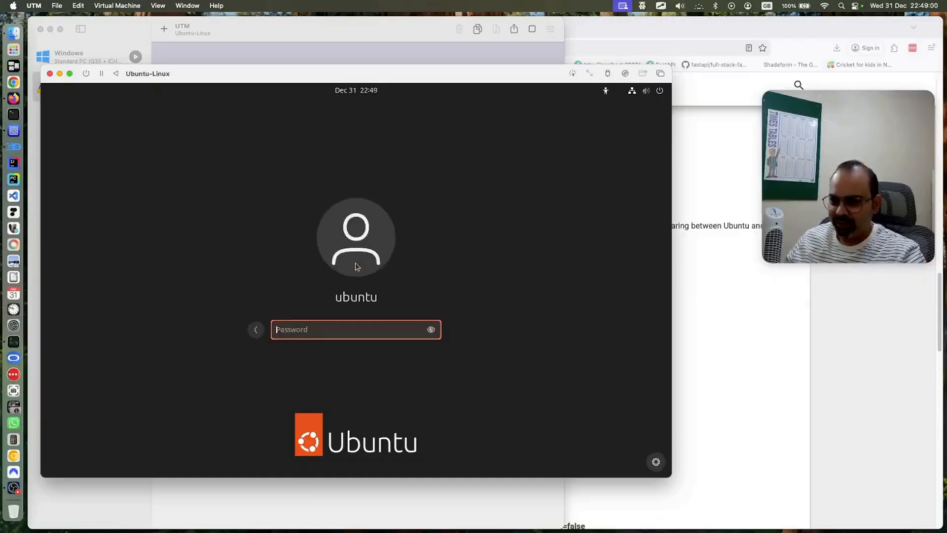
{"action": "type", "text": "u"}
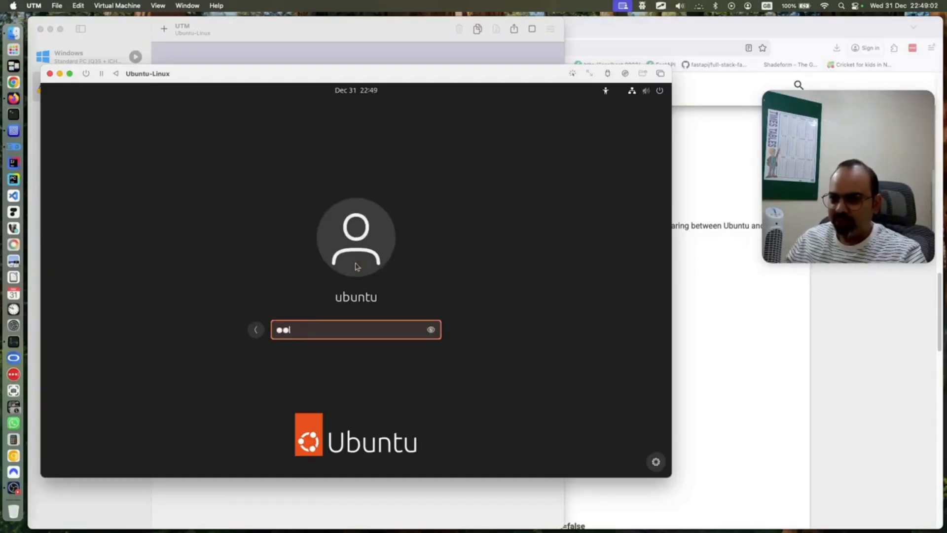
{"action": "type", "text": "●●●●●●●"}
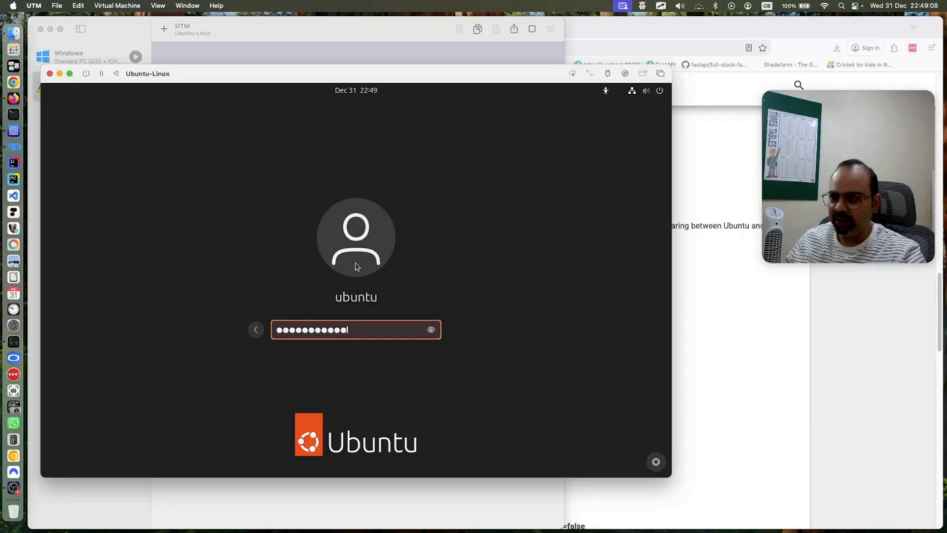
{"action": "key", "text": "Return"}
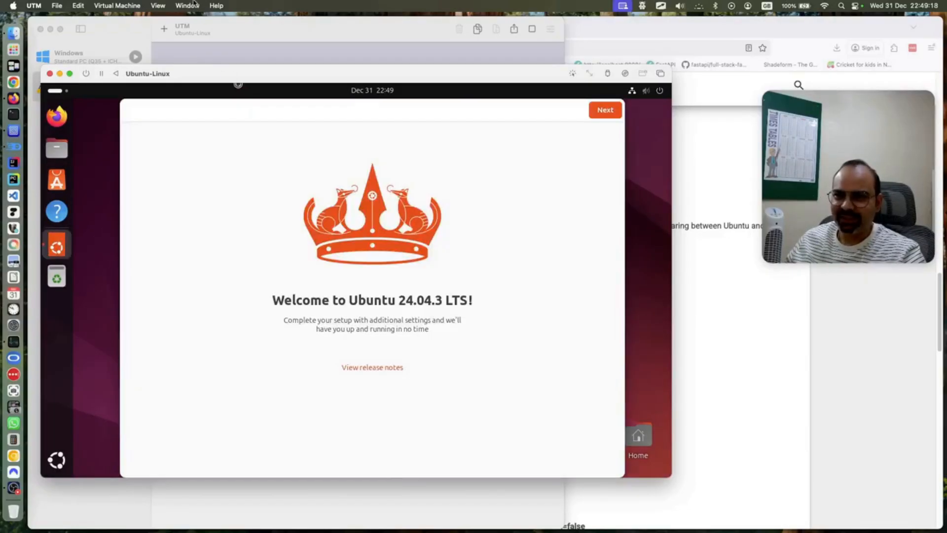
Make the VM window fill the screen and skip Ubuntu Pro in the welcome wizard
{"action": "left_click", "coordinate": [193, 6]}
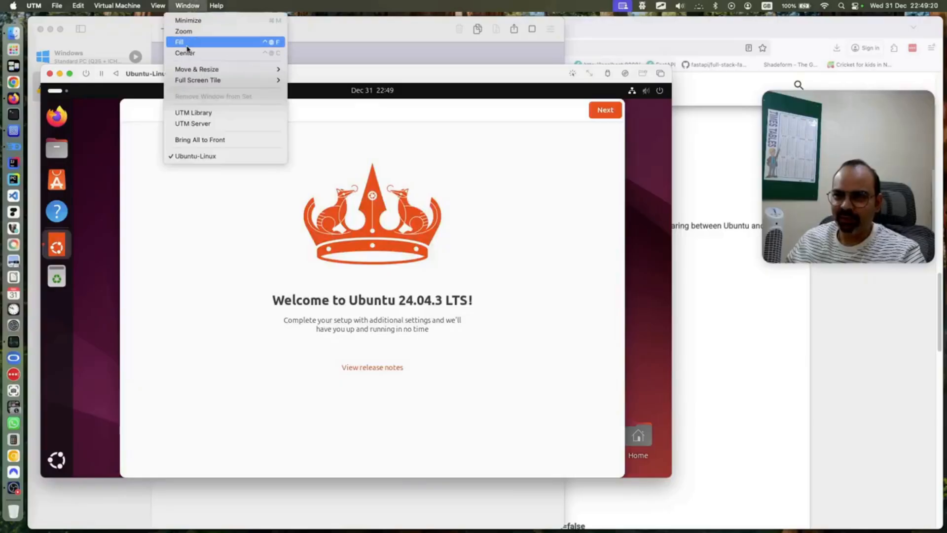
{"action": "left_click", "coordinate": [187, 44]}
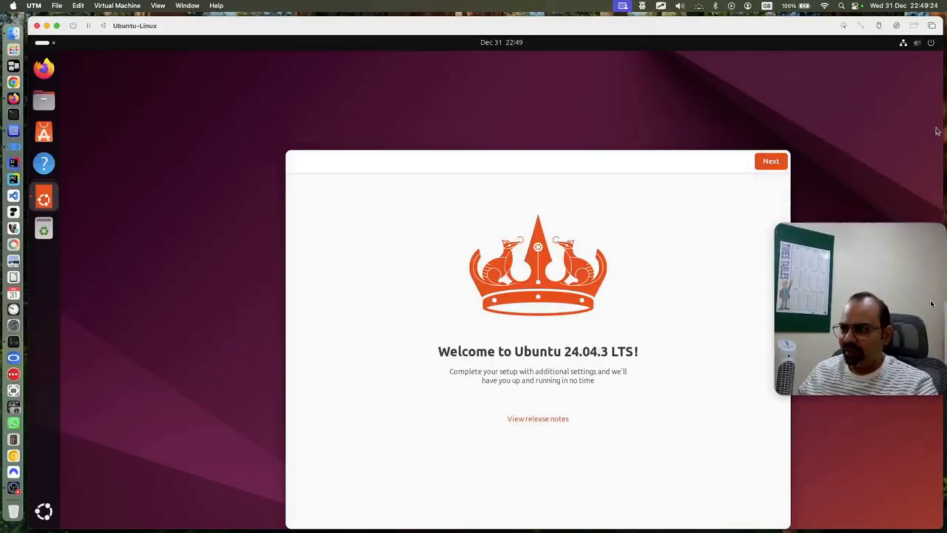
{"action": "left_click", "coordinate": [762, 162]}
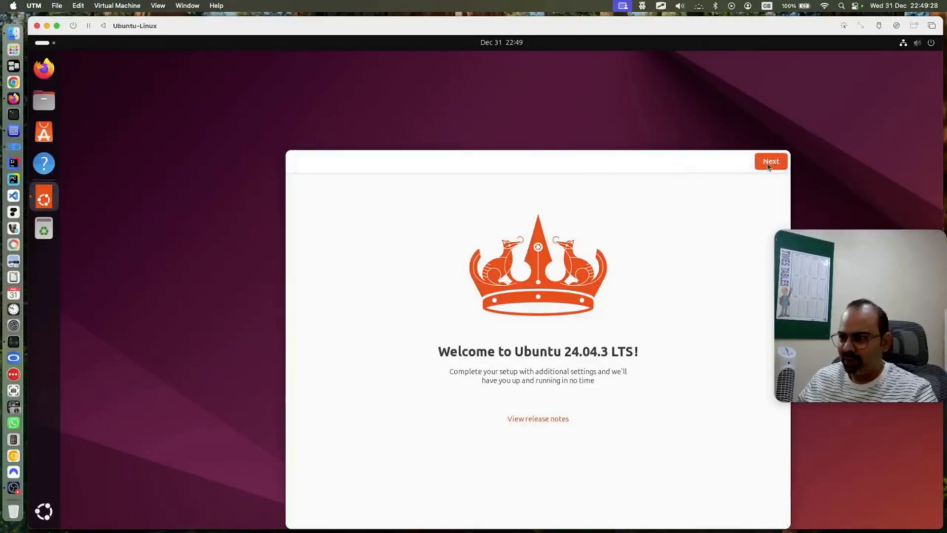
{"action": "left_click", "coordinate": [772, 163]}
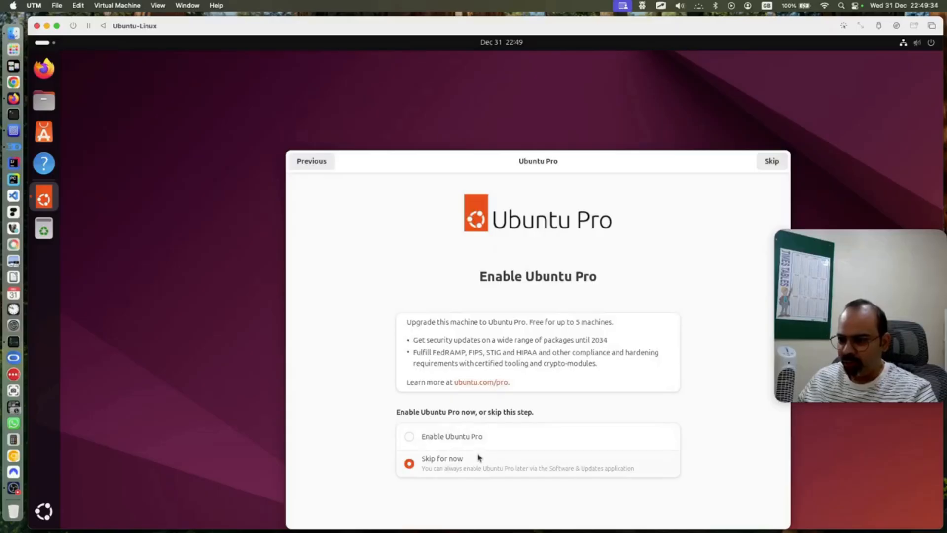
{"action": "left_click", "coordinate": [772, 163]}
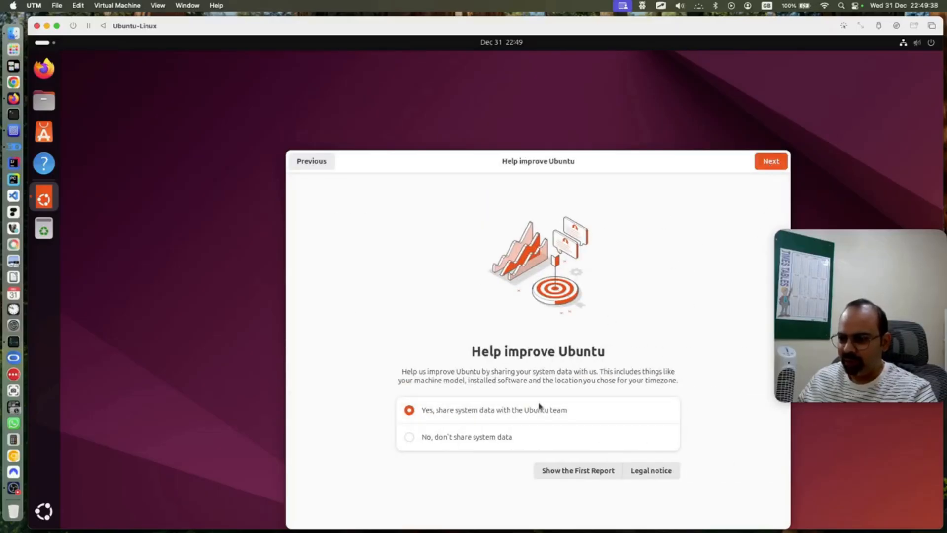
Choose not to share system data and finish the Ubuntu welcome setup
{"action": "left_click", "coordinate": [488, 440]}
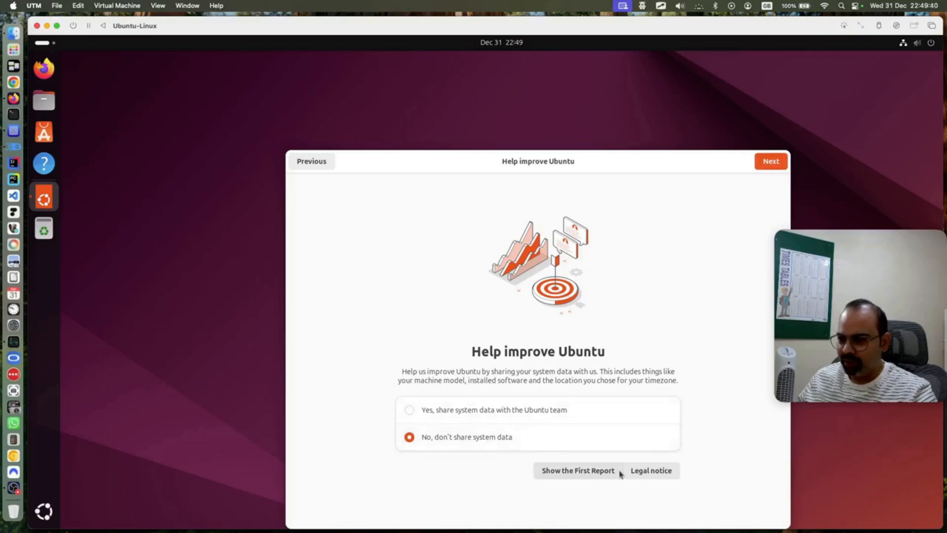
{"action": "left_click", "coordinate": [772, 163]}
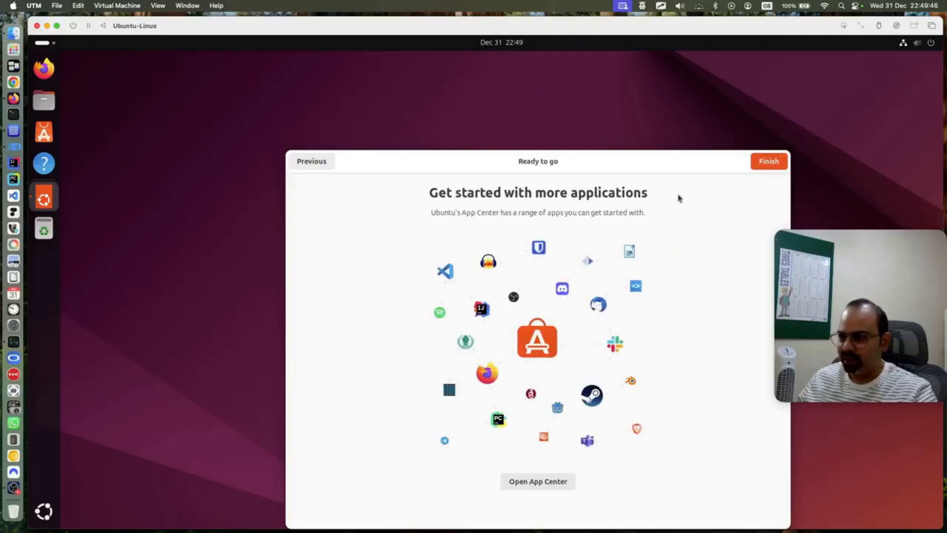
{"action": "left_click", "coordinate": [766, 164]}
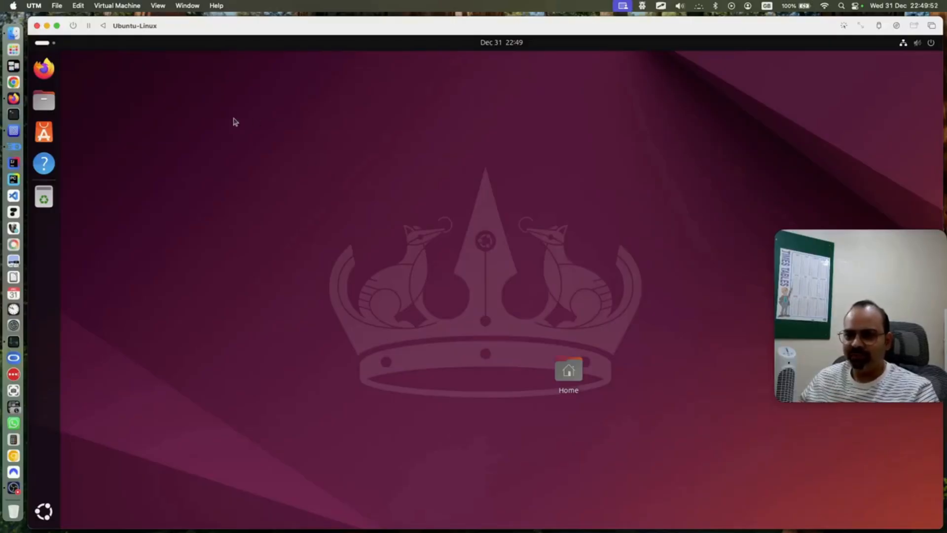
{"action": "left_click", "coordinate": [13, 98]}
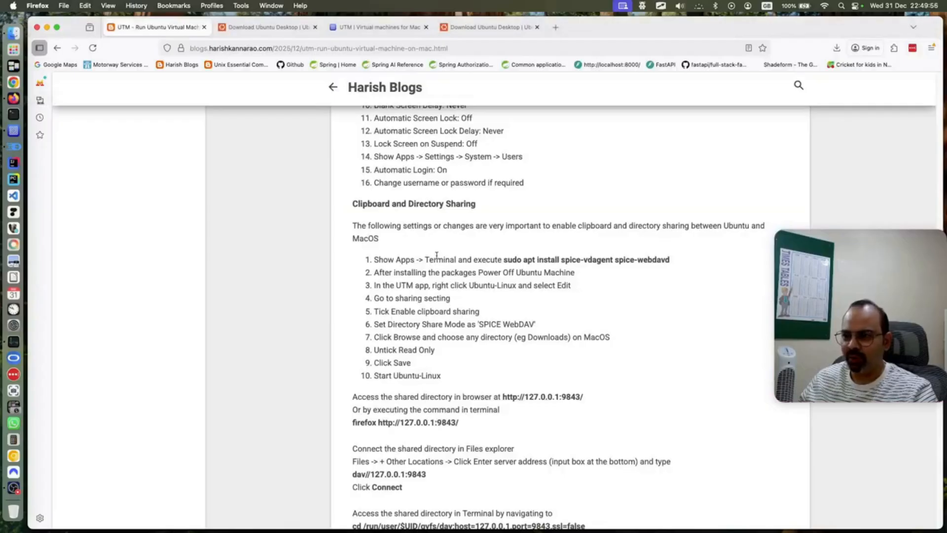
Highlight the blog's remove-medium, restart and Change Ubuntu Settings steps
{"action": "scroll", "coordinate": [437, 256], "scroll_direction": "up", "scroll_amount": 8}
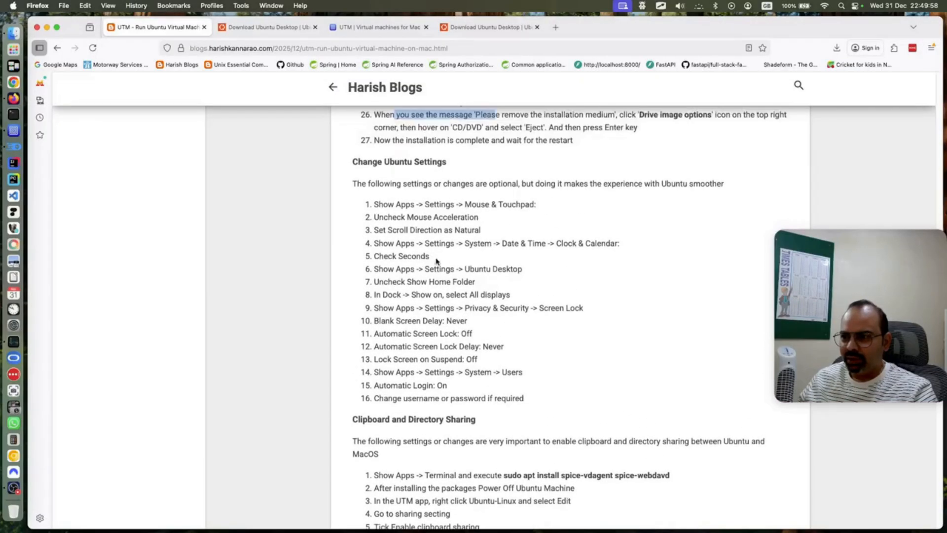
{"action": "scroll", "coordinate": [436, 261], "scroll_direction": "up", "scroll_amount": 4}
{"action": "left_click", "coordinate": [436, 231]}
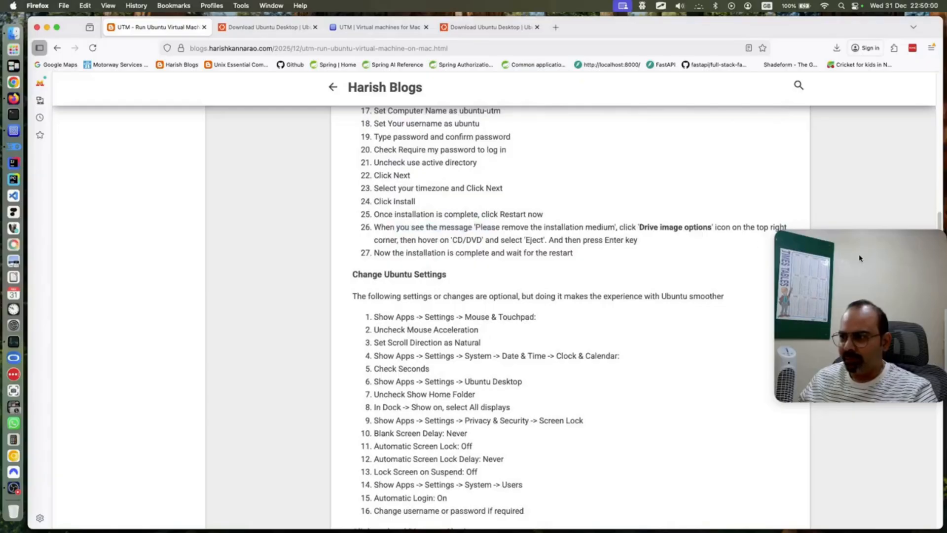
{"action": "left_click_drag", "start_coordinate": [489, 211], "coordinate": [605, 229]}
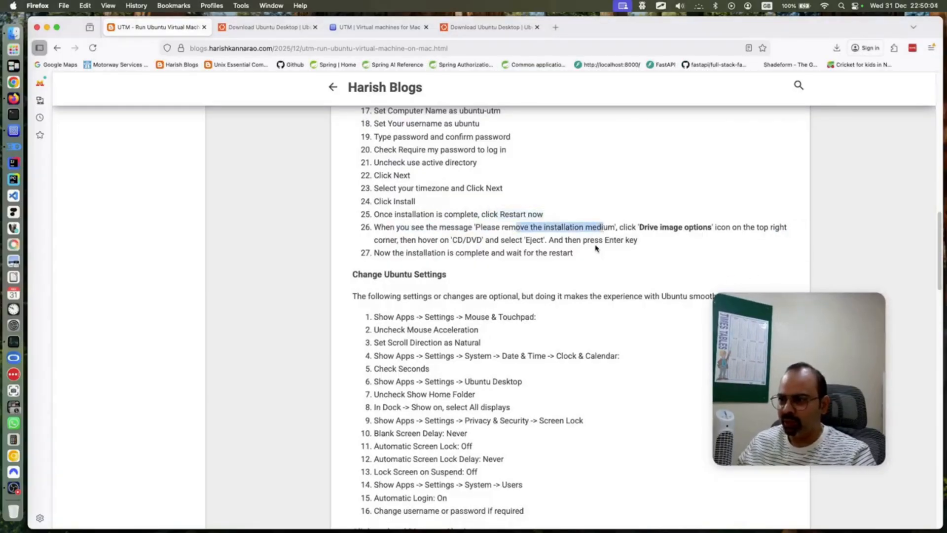
{"action": "left_click_drag", "start_coordinate": [545, 238], "coordinate": [563, 251]}
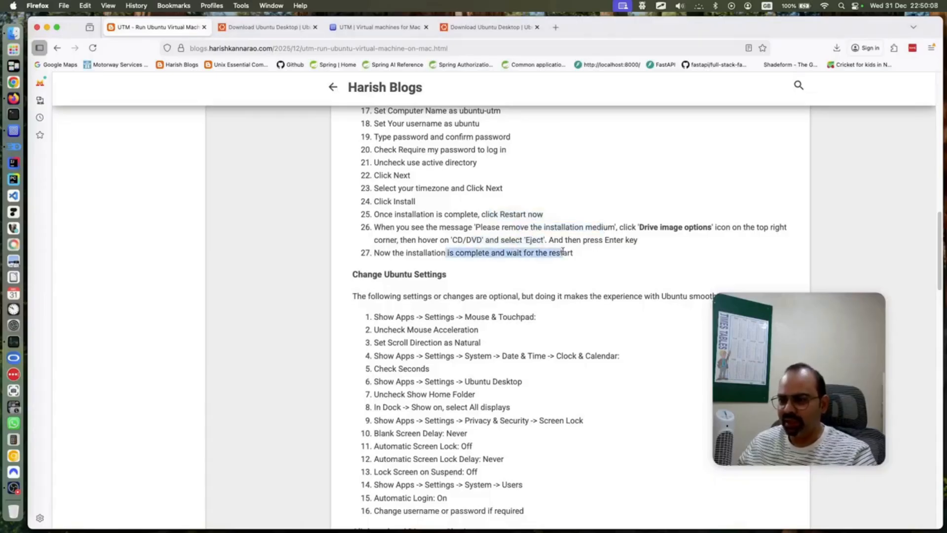
{"action": "scroll", "coordinate": [478, 260], "scroll_direction": "down", "scroll_amount": 3}
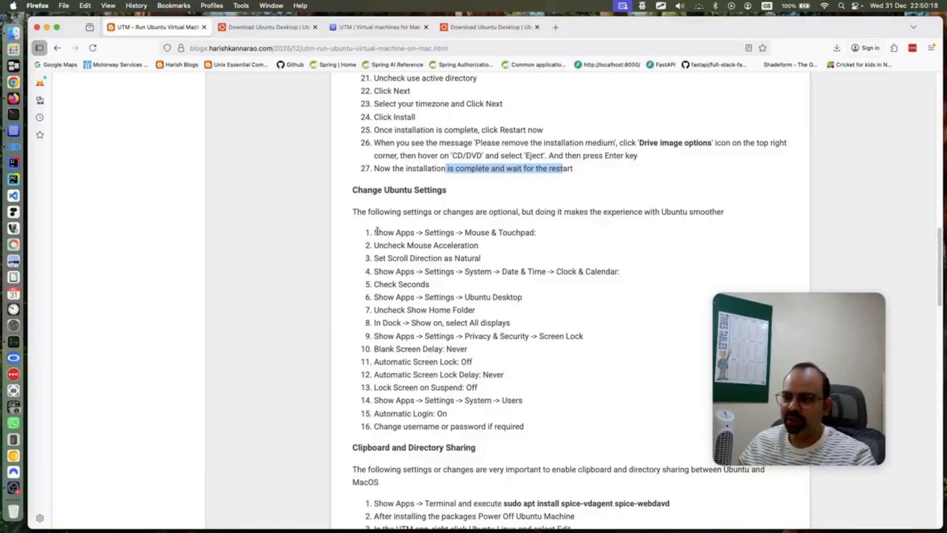
{"action": "double_click", "coordinate": [373, 190]}
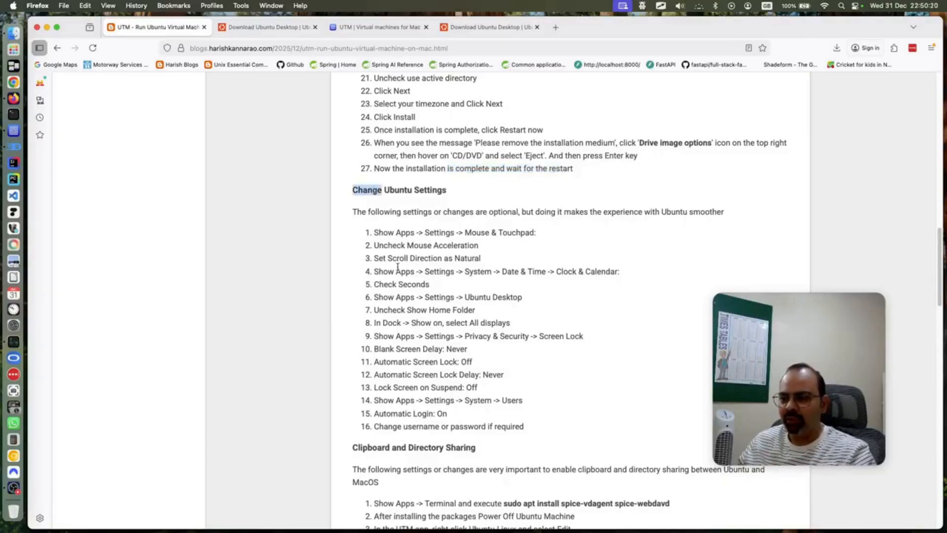
Copy 'sudo apt install spice-vdagent spice-webdavd' from the Clipboard and Directory Sharing section
{"action": "scroll", "coordinate": [397, 267], "scroll_direction": "down", "scroll_amount": 5}
{"action": "scroll", "coordinate": [398, 269], "scroll_direction": "down", "scroll_amount": 2}
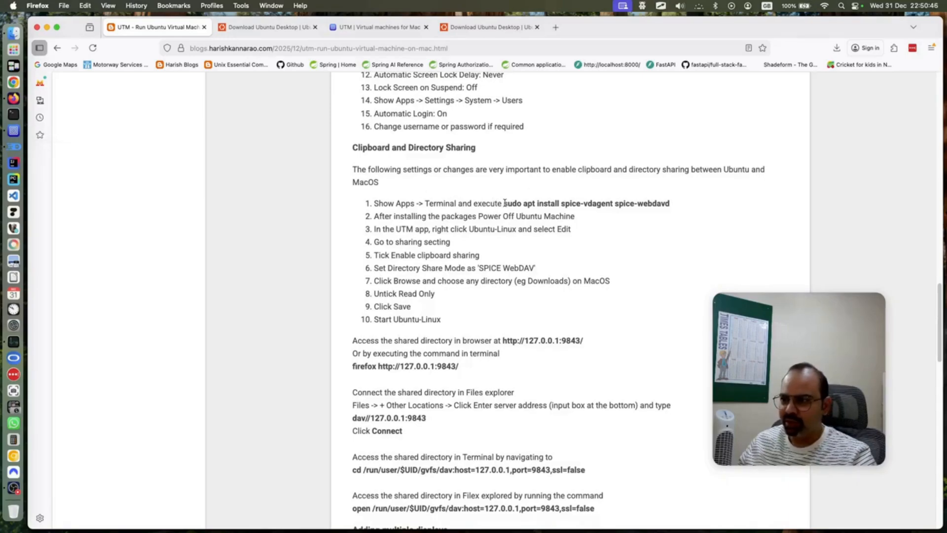
{"action": "left_click_drag", "start_coordinate": [503, 203], "coordinate": [669, 203]}
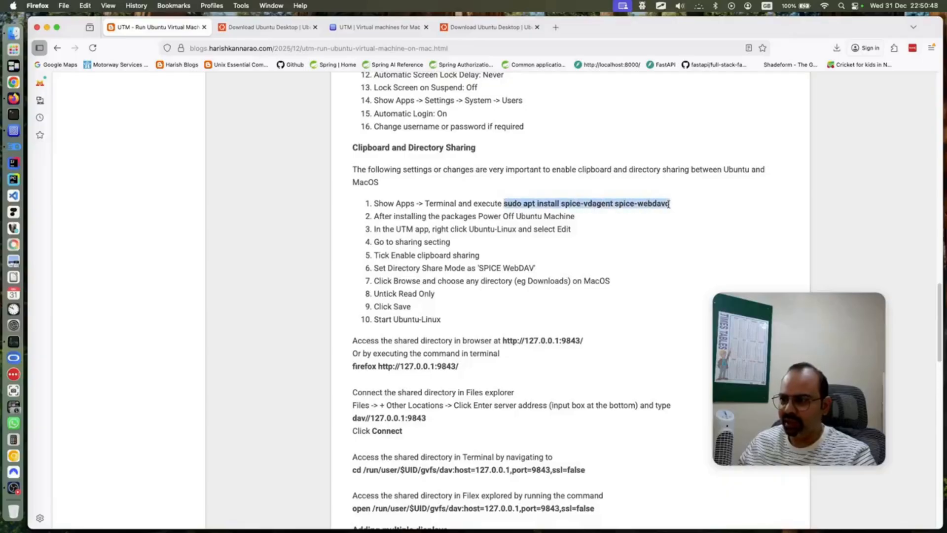
{"action": "right_click", "coordinate": [660, 203]}
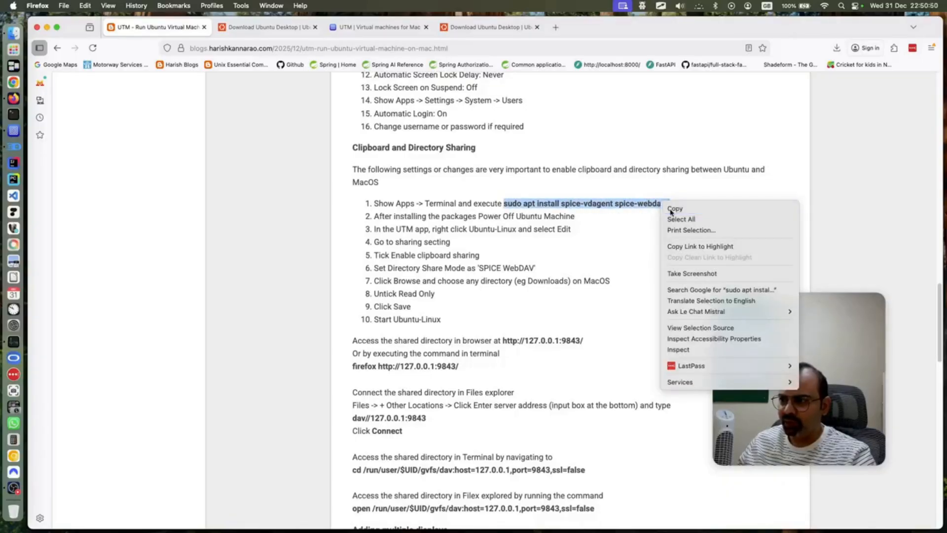
{"action": "left_click", "coordinate": [674, 209]}
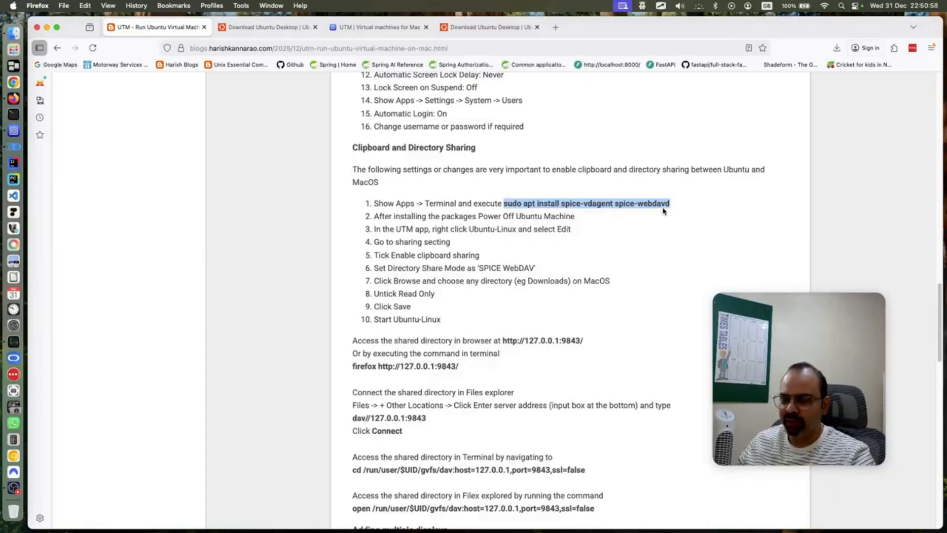
Launch Terminal from the Ubuntu app grid and maximise it
{"action": "left_click", "coordinate": [17, 133]}
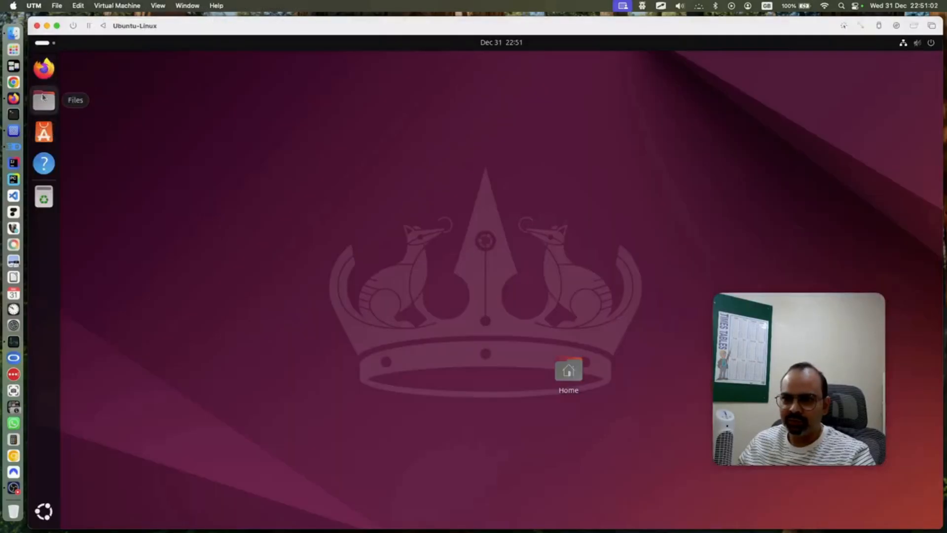
{"action": "left_click", "coordinate": [44, 511]}
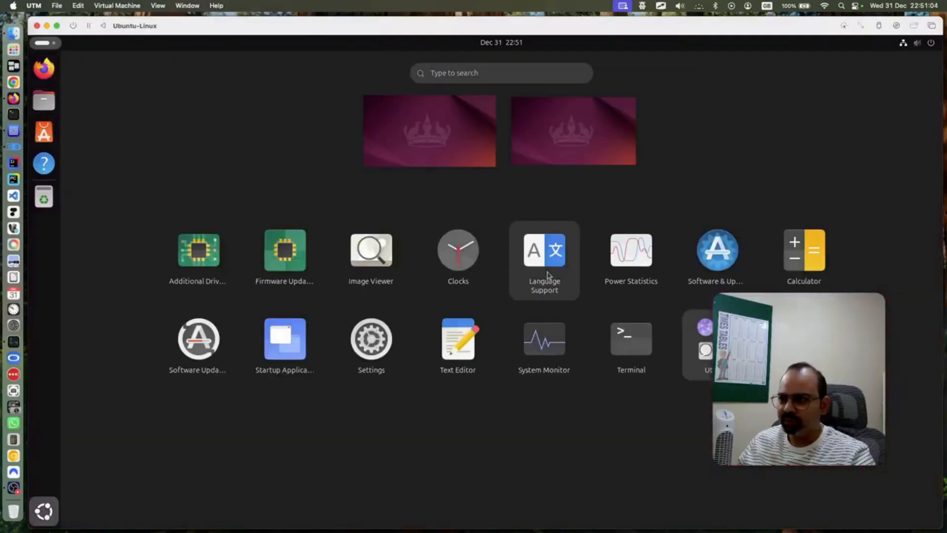
{"action": "left_click", "coordinate": [652, 342]}
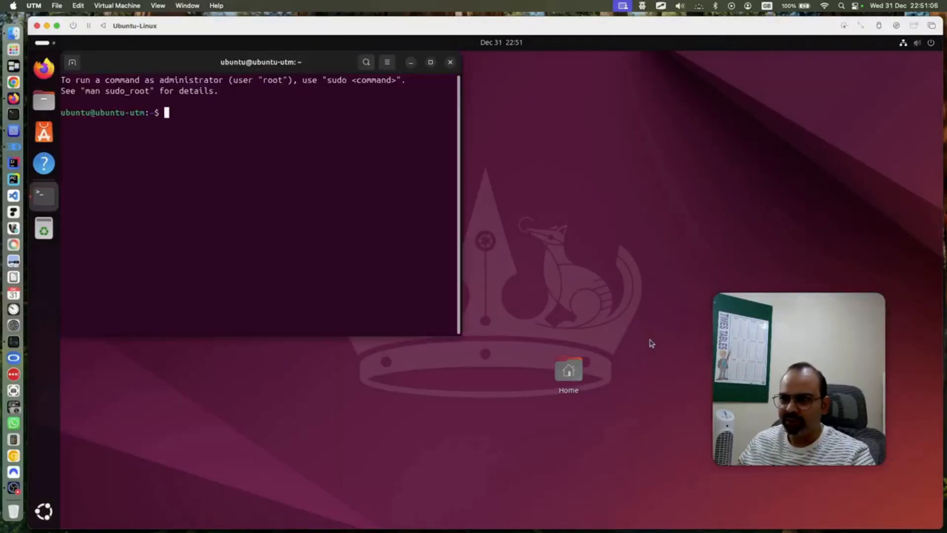
{"action": "left_click", "coordinate": [430, 62]}
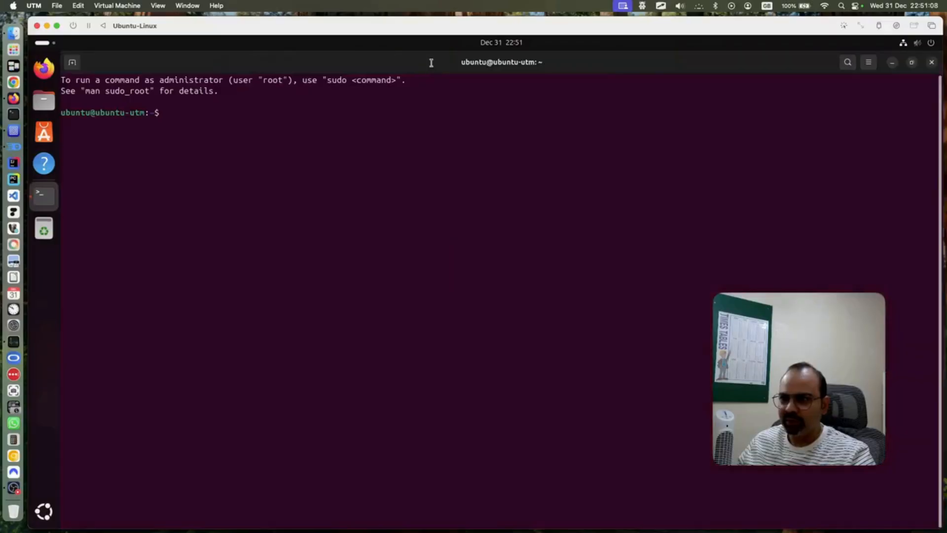
Paste and run 'sudo apt install spice-vdagent spice-webdavd', entering the administrator password
{"action": "right_click", "coordinate": [344, 139]}
{"action": "left_click", "coordinate": [371, 175]}
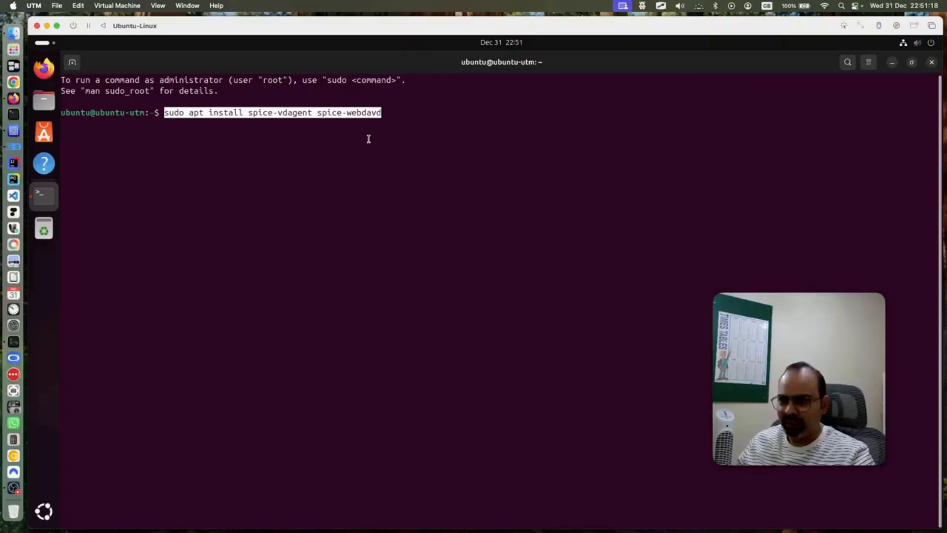
{"action": "key", "text": "Return"}
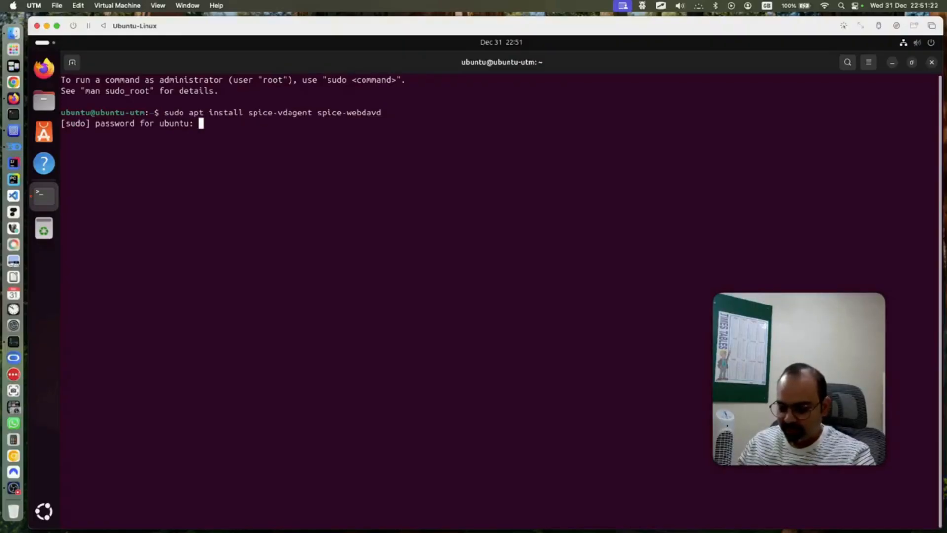
{"action": "key", "text": "Return"}
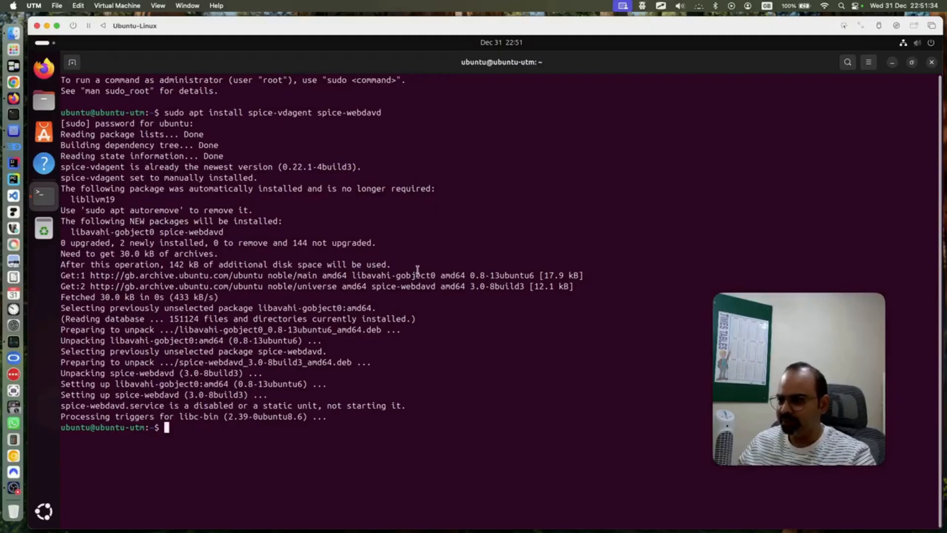
{"action": "left_click", "coordinate": [13, 97]}
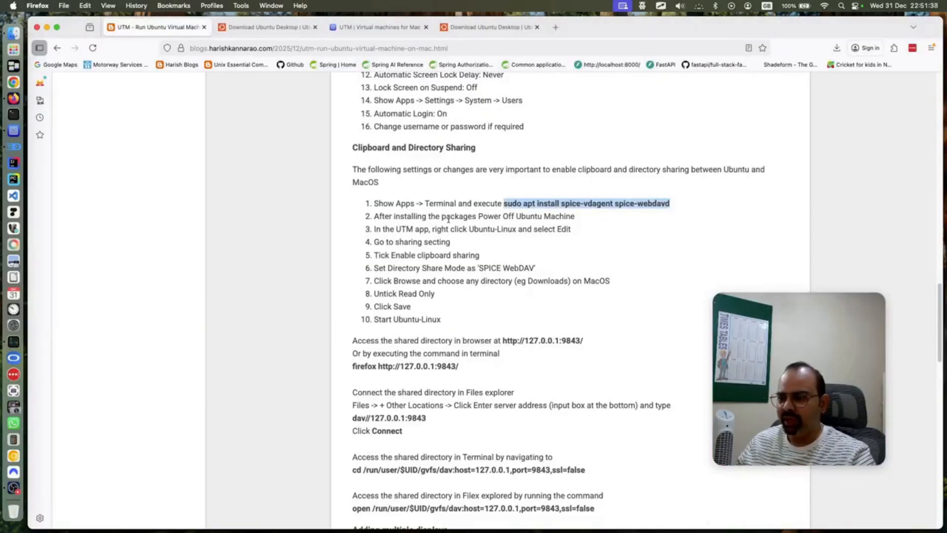
Close Terminal, power off Ubuntu from quick settings, and close the VM display window
{"action": "left_click", "coordinate": [14, 130]}
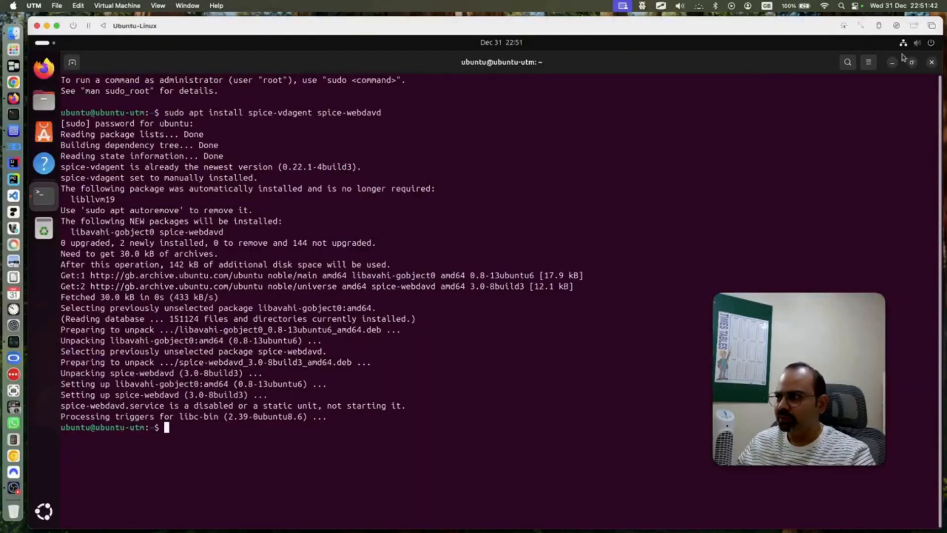
{"action": "left_click", "coordinate": [931, 62]}
{"action": "left_click", "coordinate": [930, 44]}
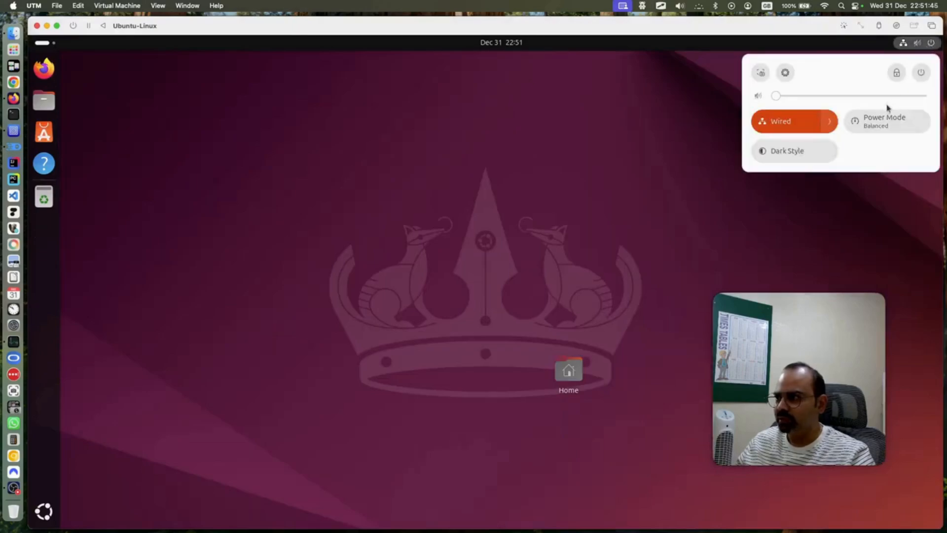
{"action": "left_click", "coordinate": [921, 73]}
{"action": "left_click", "coordinate": [785, 165]}
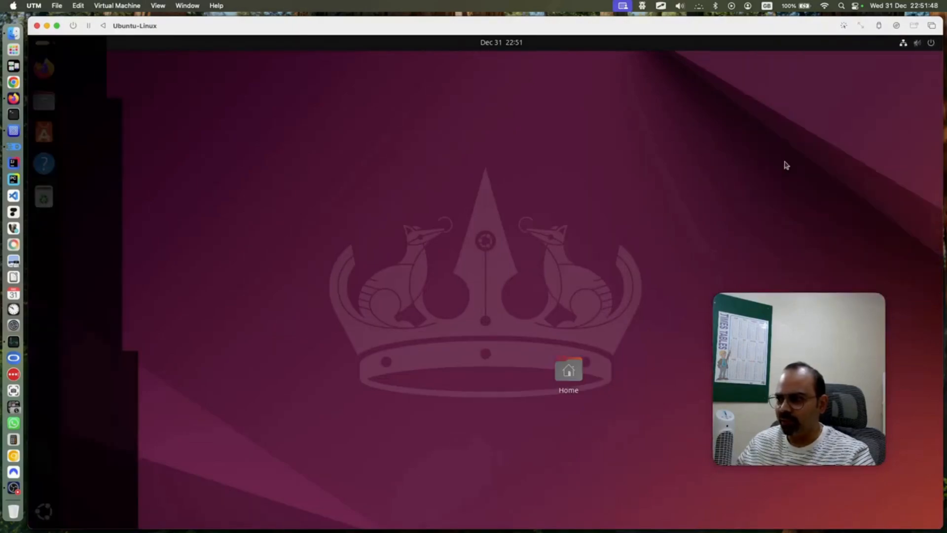
{"action": "left_click", "coordinate": [521, 314]}
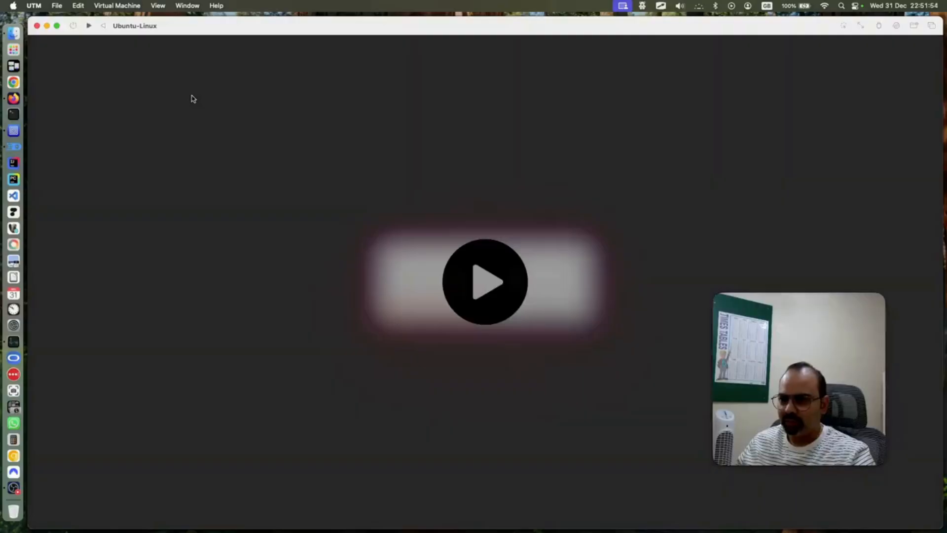
{"action": "left_click", "coordinate": [36, 26]}
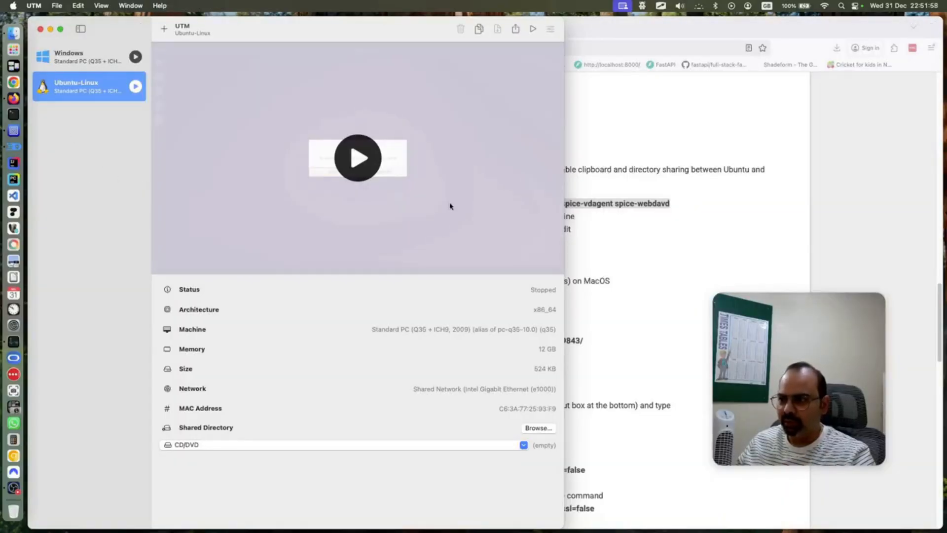
{"action": "left_click", "coordinate": [694, 215]}
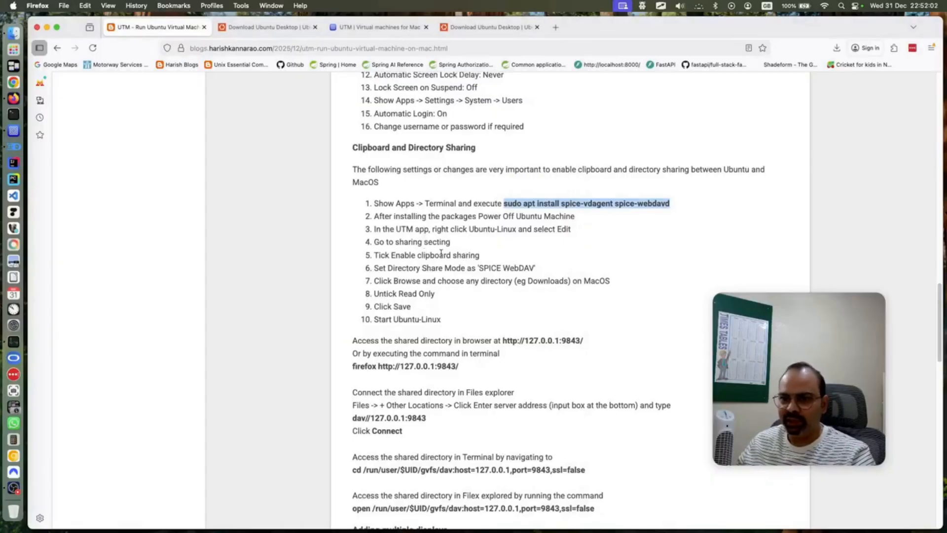
Open the Ubuntu-Linux VM settings at the Sharing page
{"action": "left_click", "coordinate": [14, 132]}
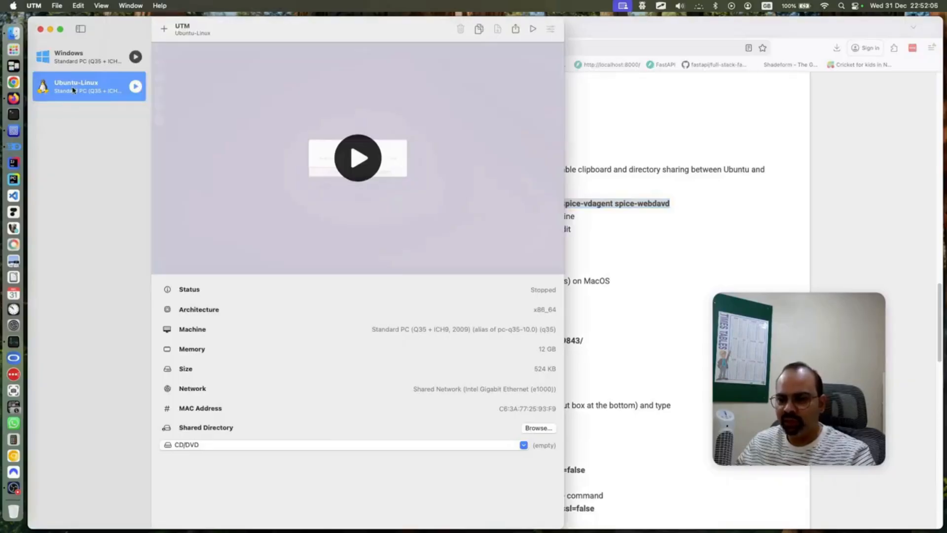
{"action": "left_click", "coordinate": [549, 31]}
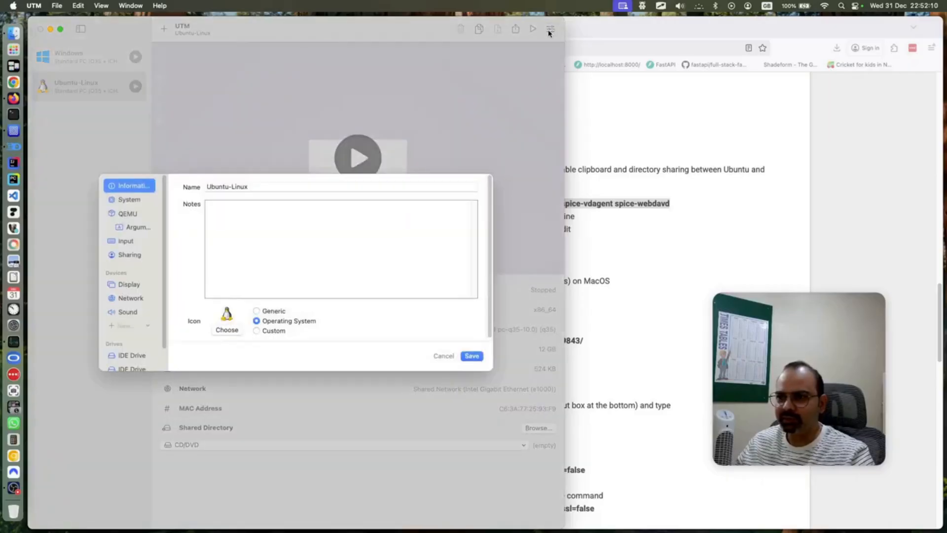
{"action": "left_click", "coordinate": [121, 256]}
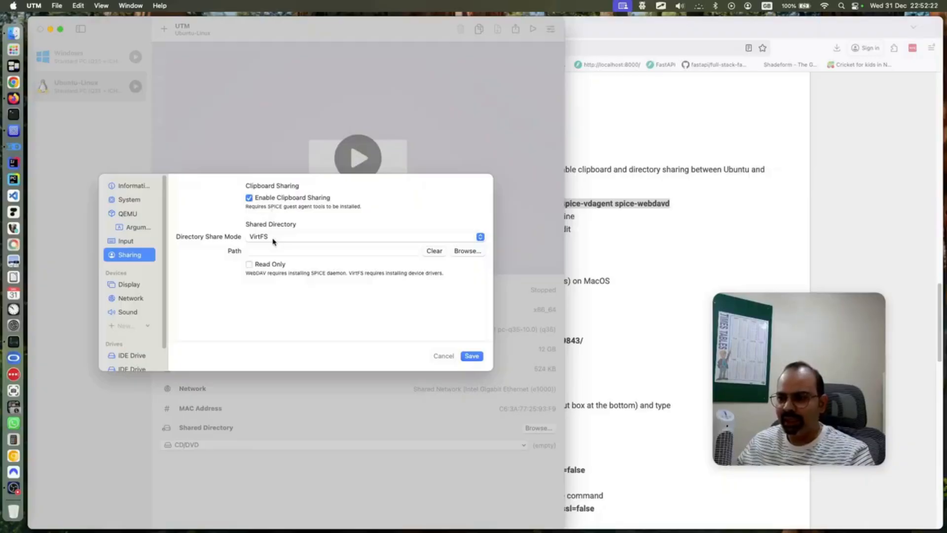
{"action": "left_click", "coordinate": [692, 286]}
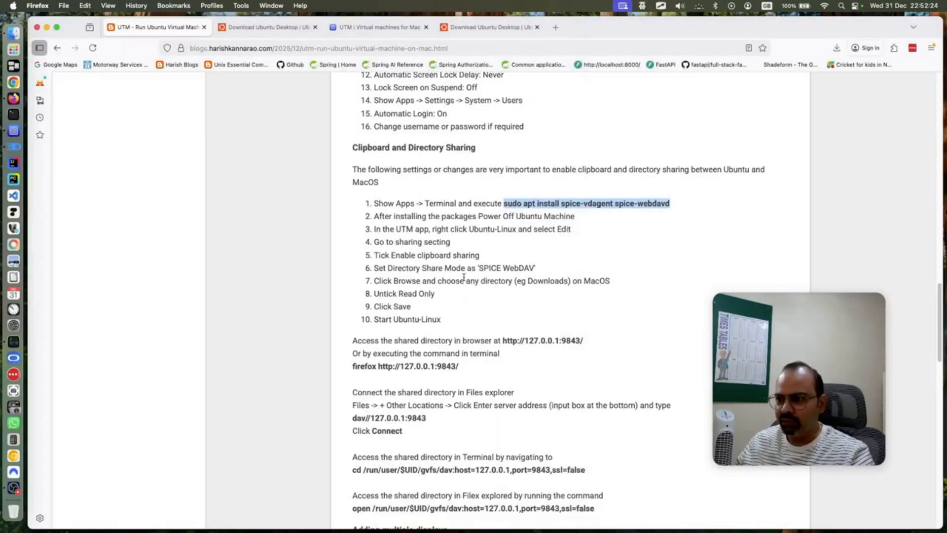
{"action": "left_click", "coordinate": [14, 131]}
Set Directory Share Mode to SPICE WebDAV, share the Downloads folder, and save
{"action": "left_click", "coordinate": [296, 237]}
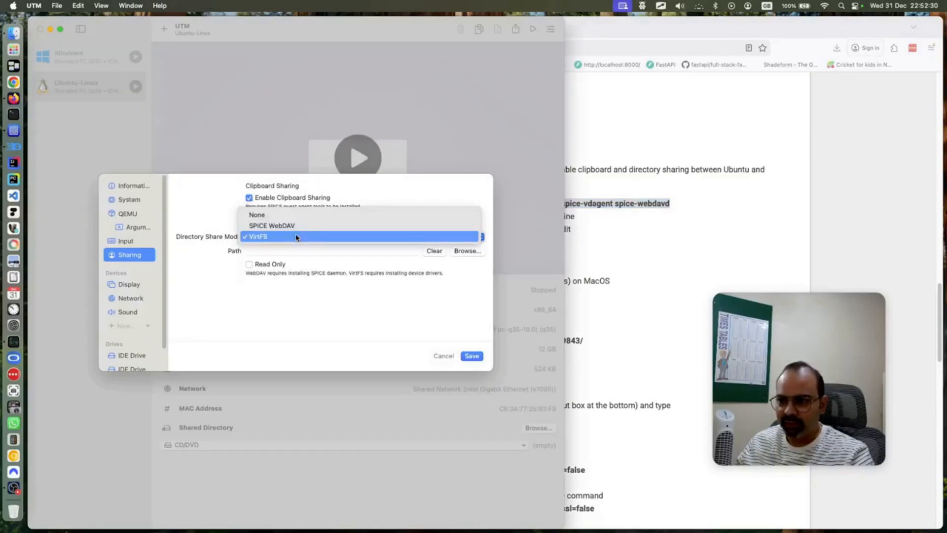
{"action": "left_click", "coordinate": [297, 226]}
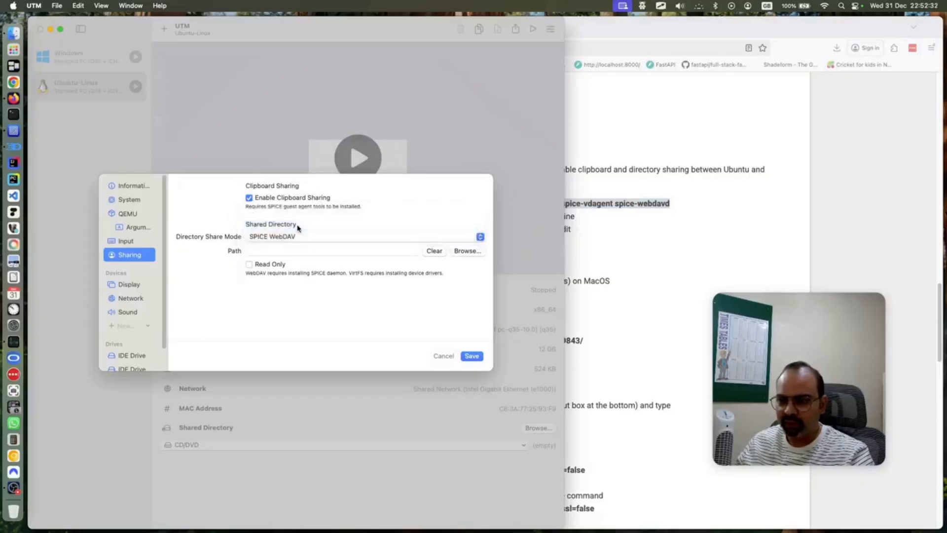
{"action": "left_click", "coordinate": [464, 254]}
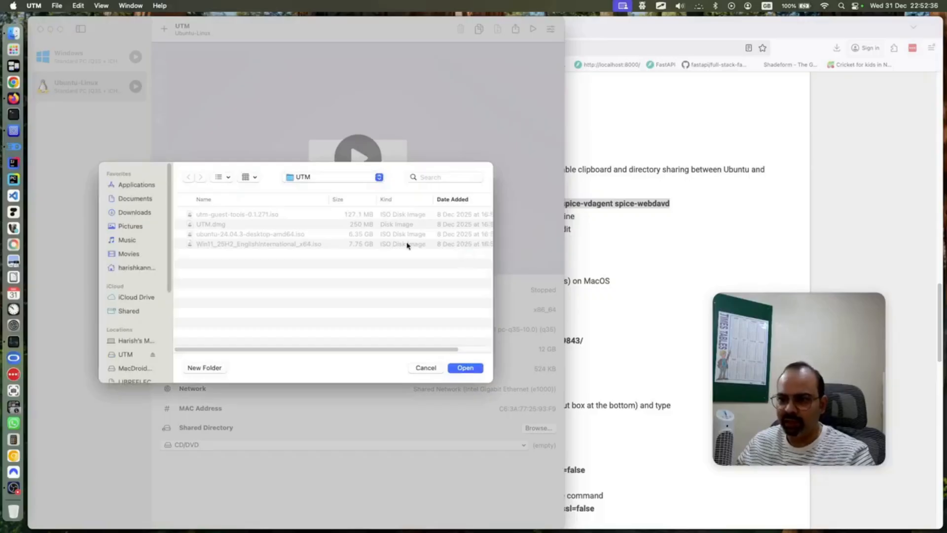
{"action": "left_click", "coordinate": [138, 215]}
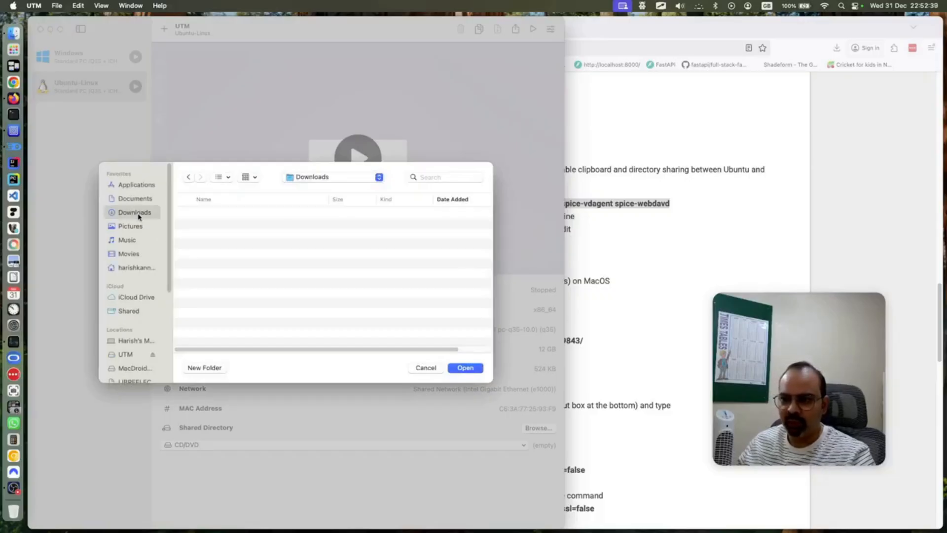
{"action": "left_click", "coordinate": [466, 368]}
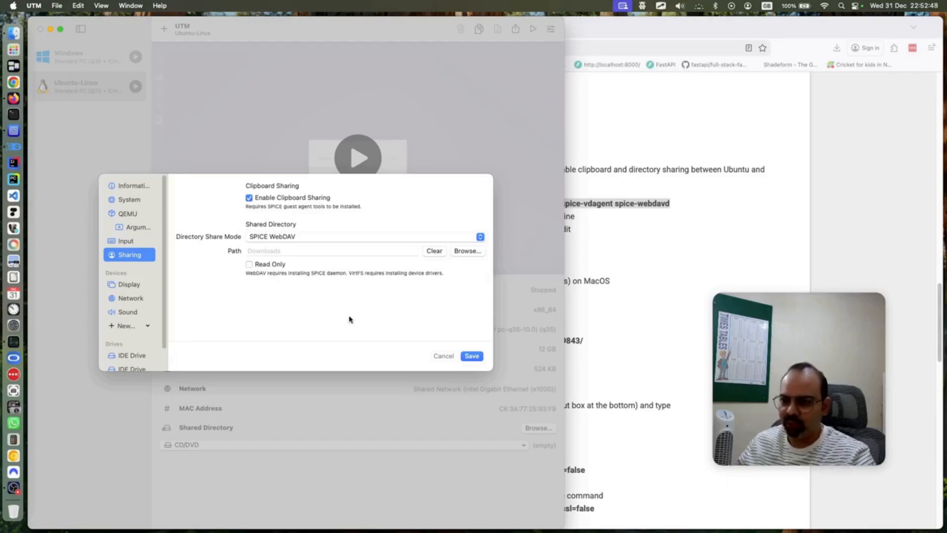
{"action": "key", "text": "super+Tab"}
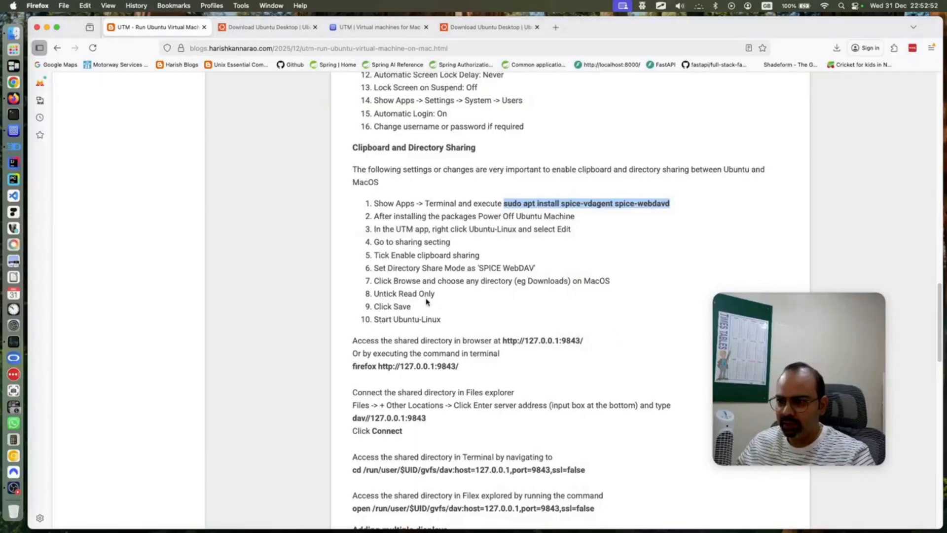
{"action": "left_click", "coordinate": [14, 130]}
{"action": "left_click", "coordinate": [468, 357]}
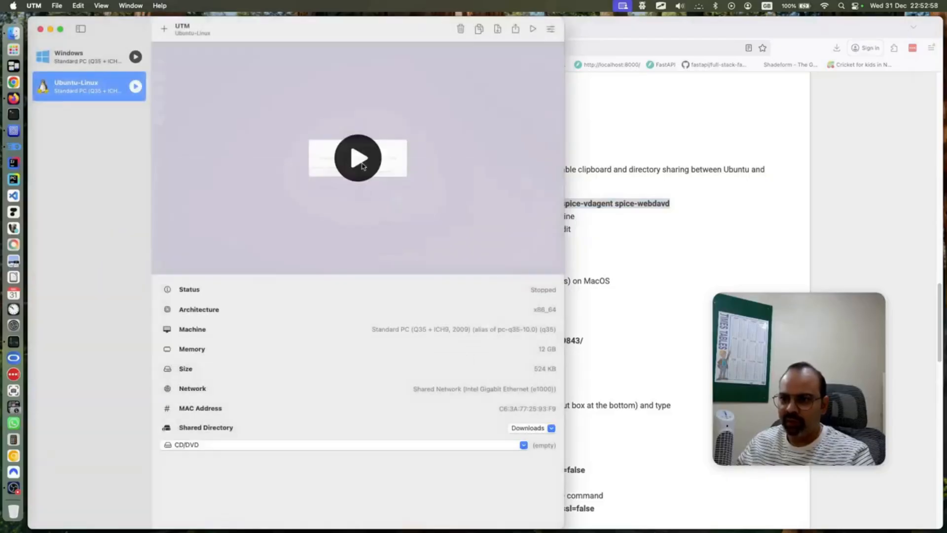
Start the Ubuntu-Linux VM and make its window fill the screen
{"action": "left_click", "coordinate": [136, 87]}
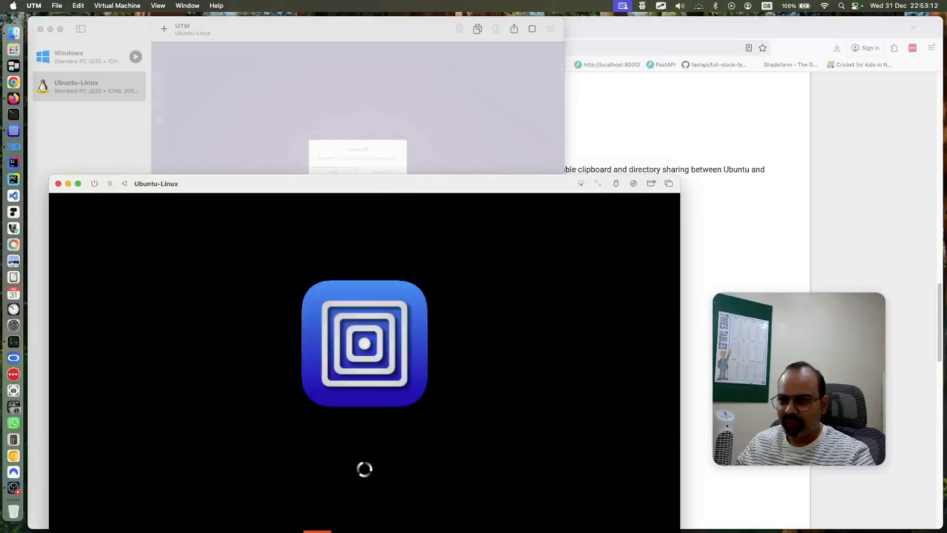
{"action": "left_click_drag", "start_coordinate": [377, 185], "coordinate": [371, 47]}
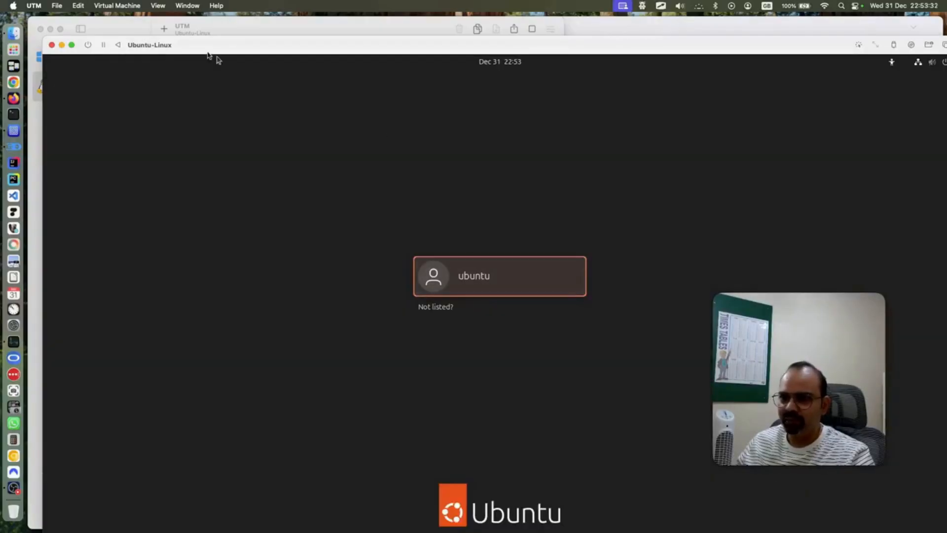
{"action": "left_click", "coordinate": [196, 5]}
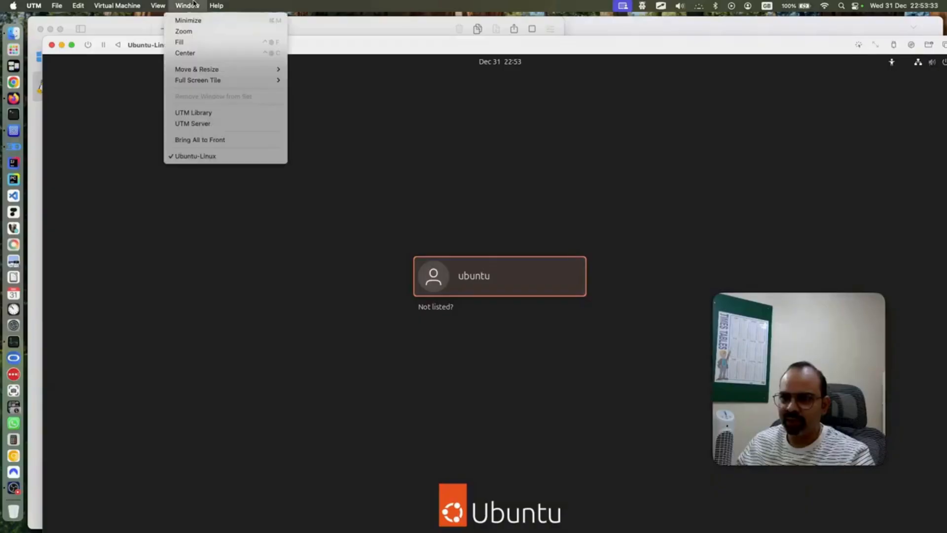
{"action": "left_click", "coordinate": [194, 42]}
Log in to the Ubuntu desktop with the user account's password
{"action": "left_click", "coordinate": [486, 265]}
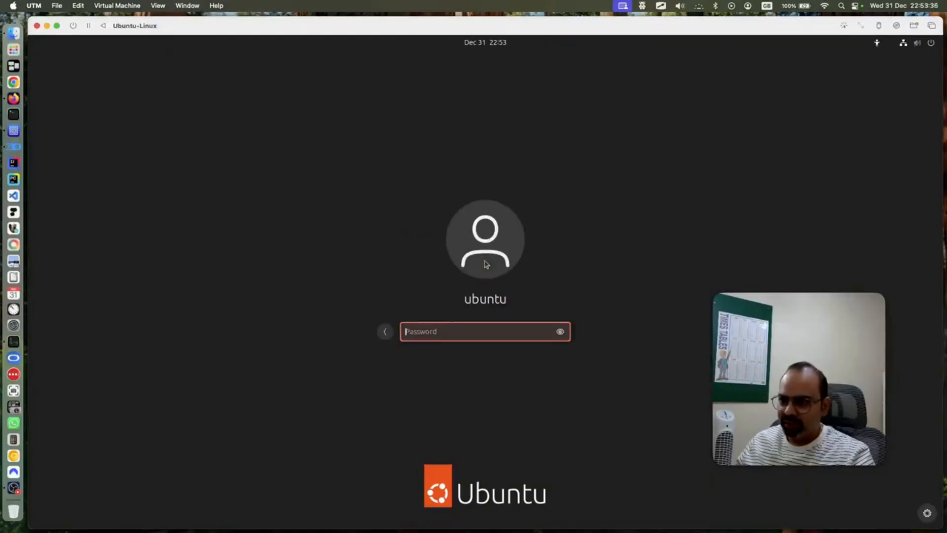
{"action": "type", "text": "********"}
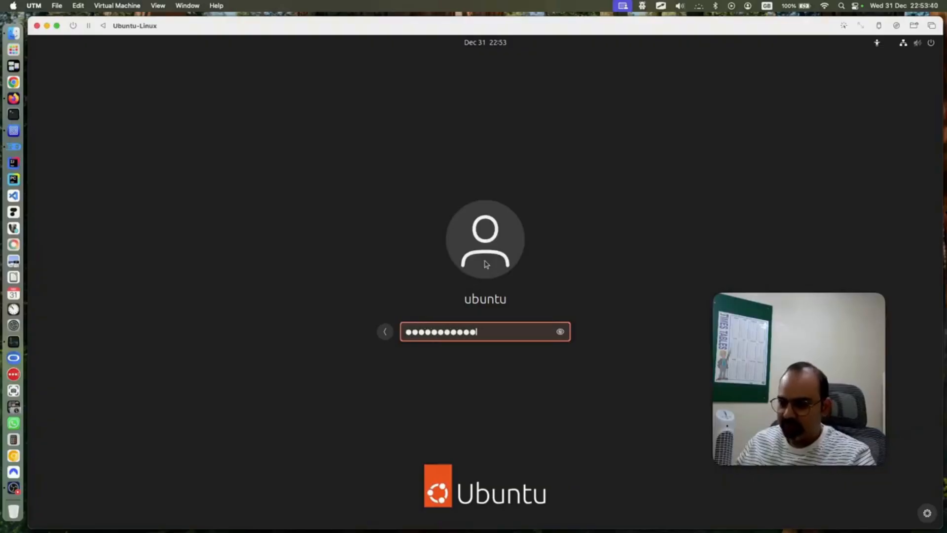
{"action": "key", "text": "Return"}
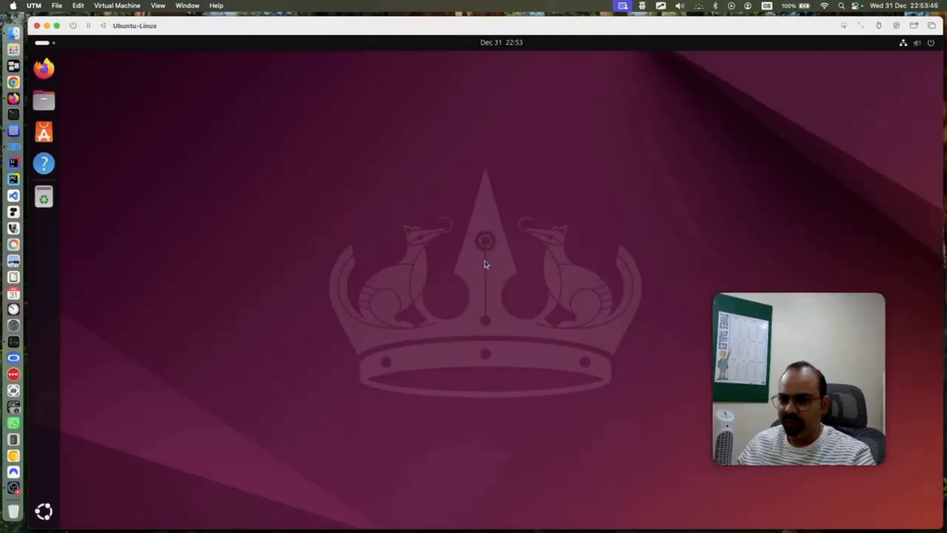
{"action": "left_click", "coordinate": [13, 98]}
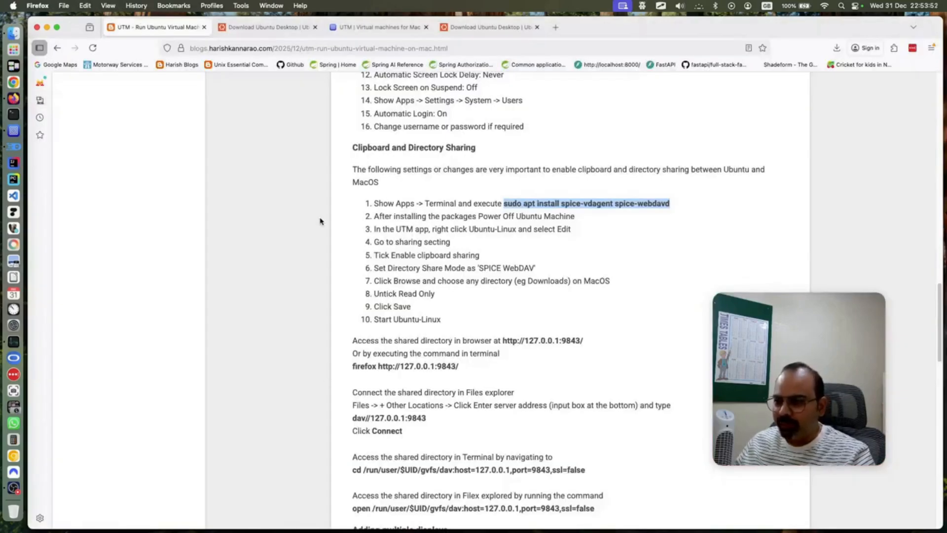
{"action": "scroll", "coordinate": [452, 306], "scroll_direction": "down", "scroll_amount": 2}
{"action": "left_click", "coordinate": [462, 220]}
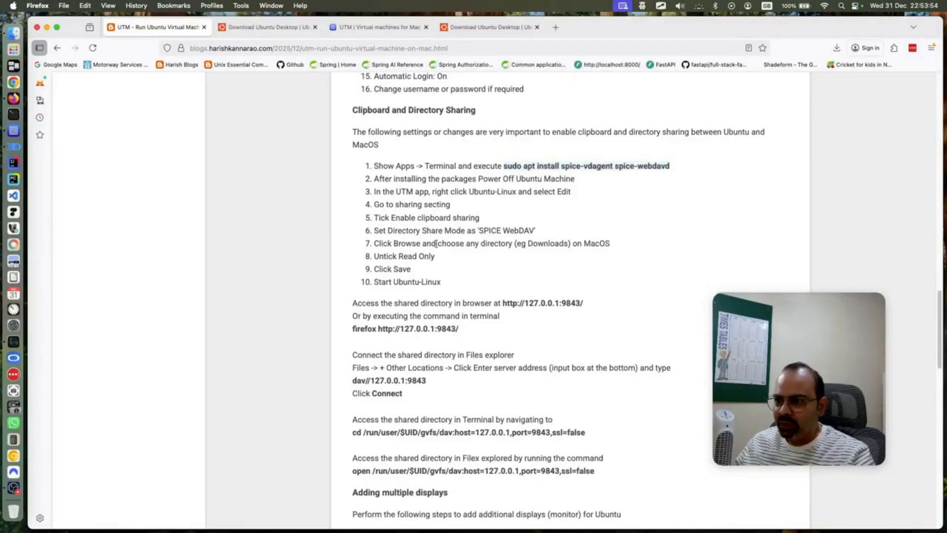
{"action": "left_click_drag", "start_coordinate": [387, 283], "coordinate": [446, 281]}
{"action": "scroll", "coordinate": [447, 280], "scroll_direction": "down", "scroll_amount": 4}
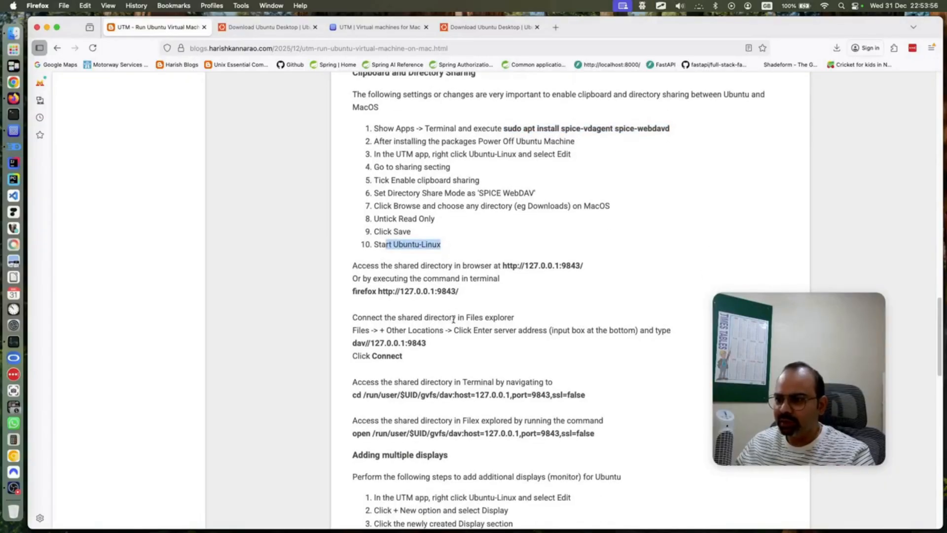
{"action": "left_click_drag", "start_coordinate": [504, 228], "coordinate": [581, 224]}
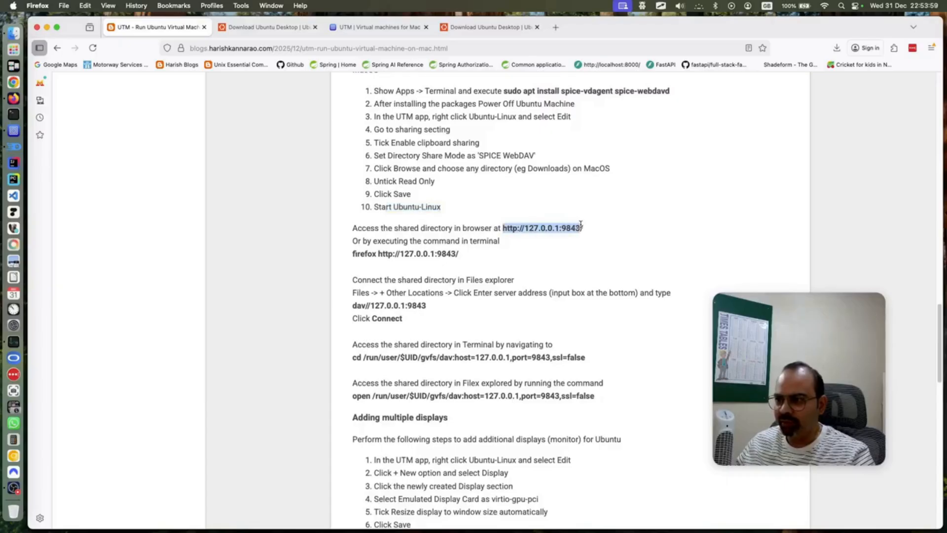
{"action": "right_click", "coordinate": [555, 229]}
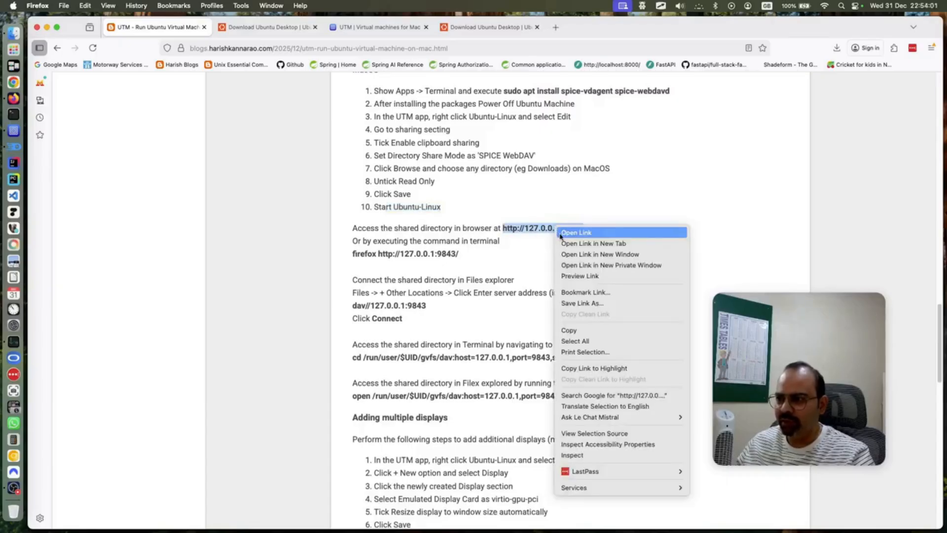
{"action": "left_click", "coordinate": [577, 330]}
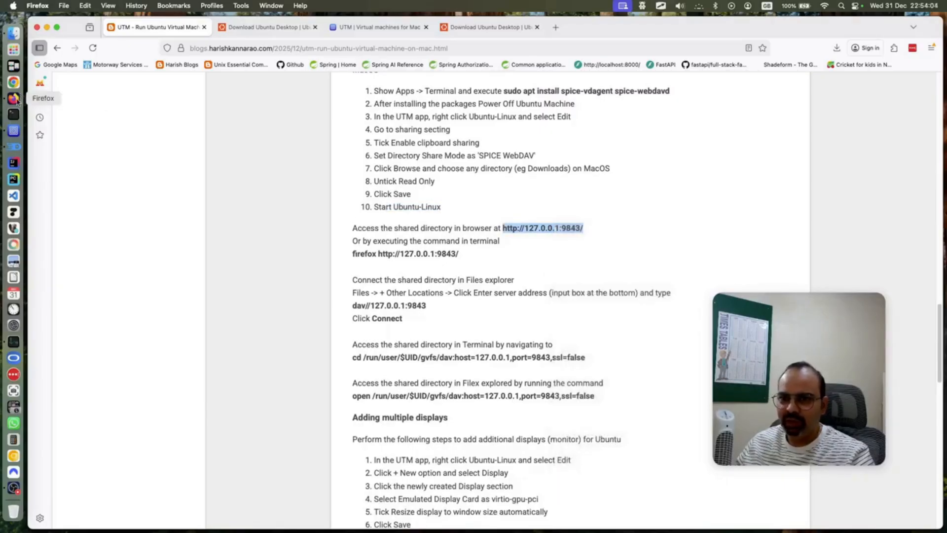
{"action": "left_click", "coordinate": [14, 133]}
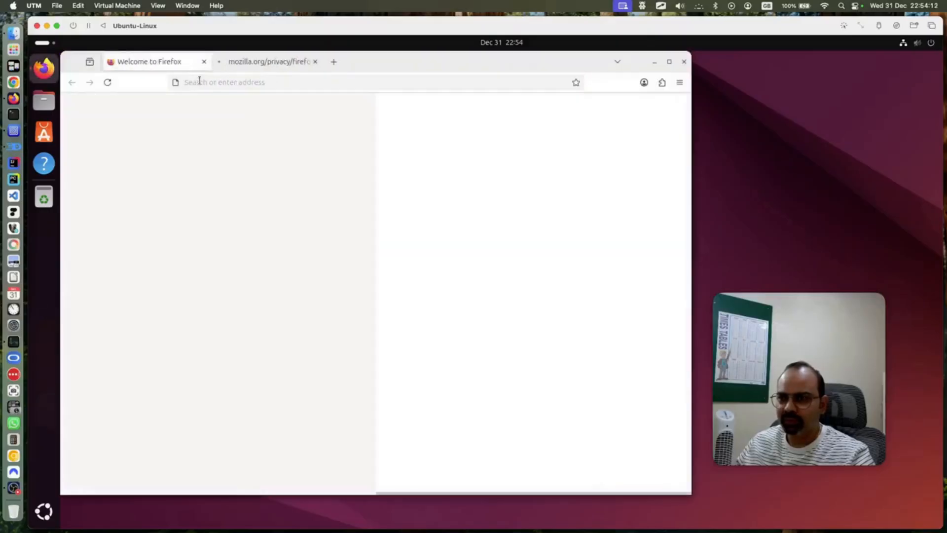
Maximize the VM's Firefox and load the copied 127.0.0.1:9843 share address with Paste and Go
{"action": "left_click", "coordinate": [670, 61]}
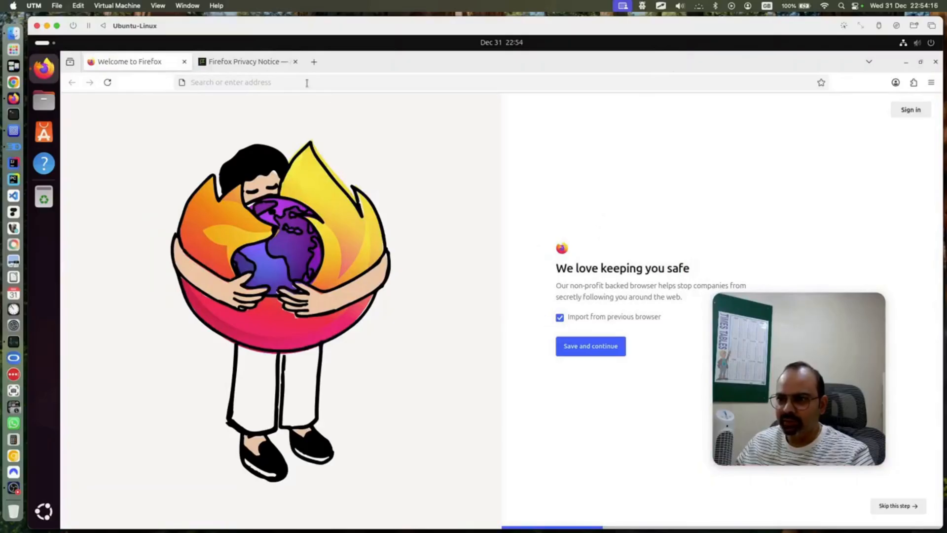
{"action": "left_click", "coordinate": [236, 83]}
{"action": "right_click", "coordinate": [238, 84]}
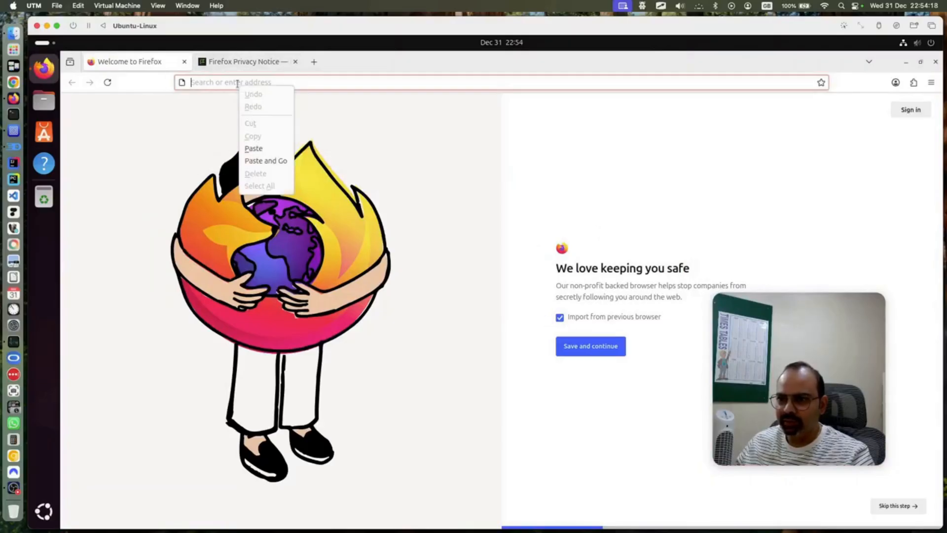
{"action": "left_click", "coordinate": [265, 161]}
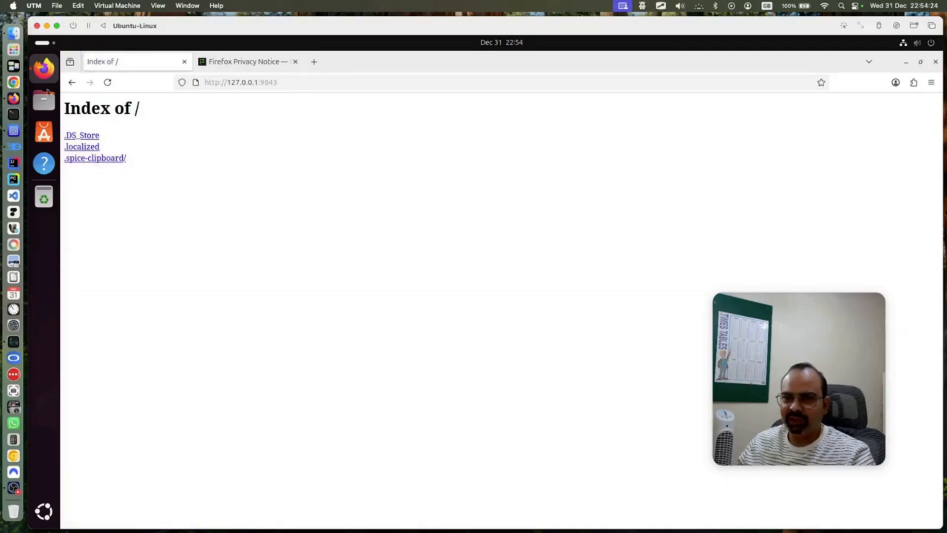
{"action": "left_click", "coordinate": [15, 34]}
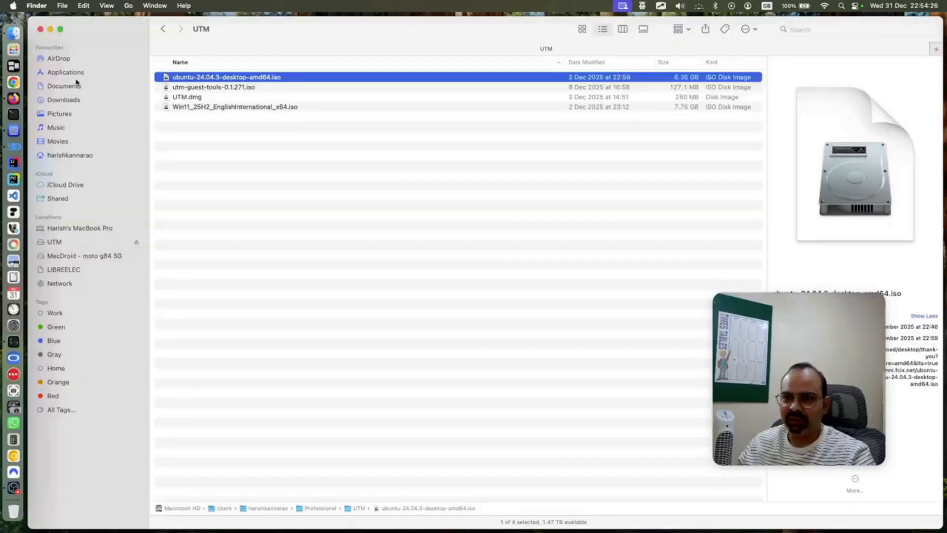
Confirm the Mac's Downloads folder shows 0 items, then bring up the Theia IDE blog-URL note
{"action": "left_click", "coordinate": [70, 104]}
{"action": "right_click", "coordinate": [256, 123]}
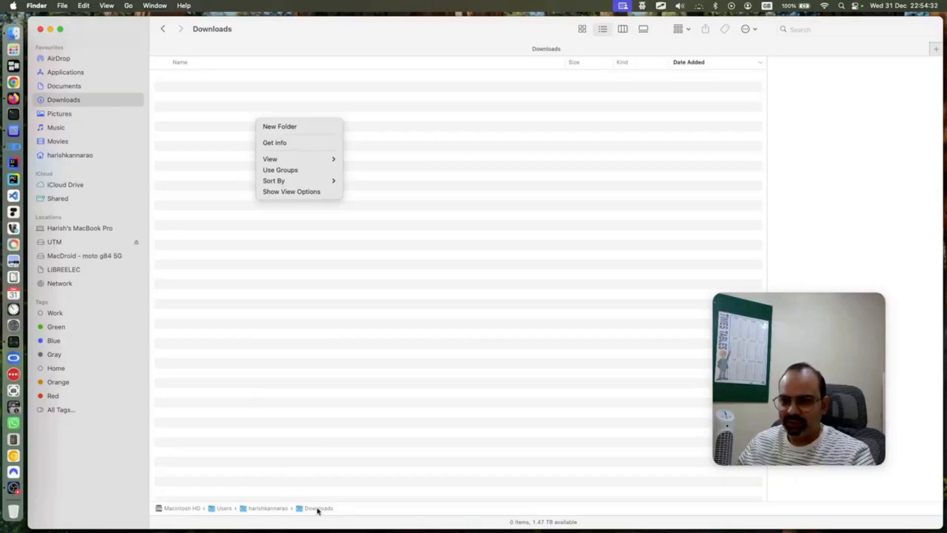
{"action": "left_click", "coordinate": [13, 146]}
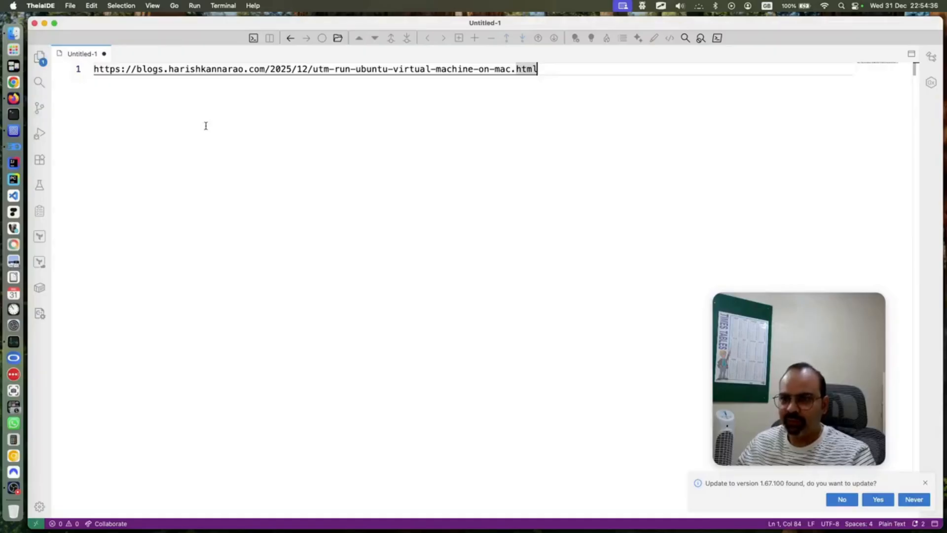
Save the Theia note as harish_blogs.txt in the Mac's Downloads folder
{"action": "key", "text": "super+s"}
{"action": "left_click", "coordinate": [319, 213]}
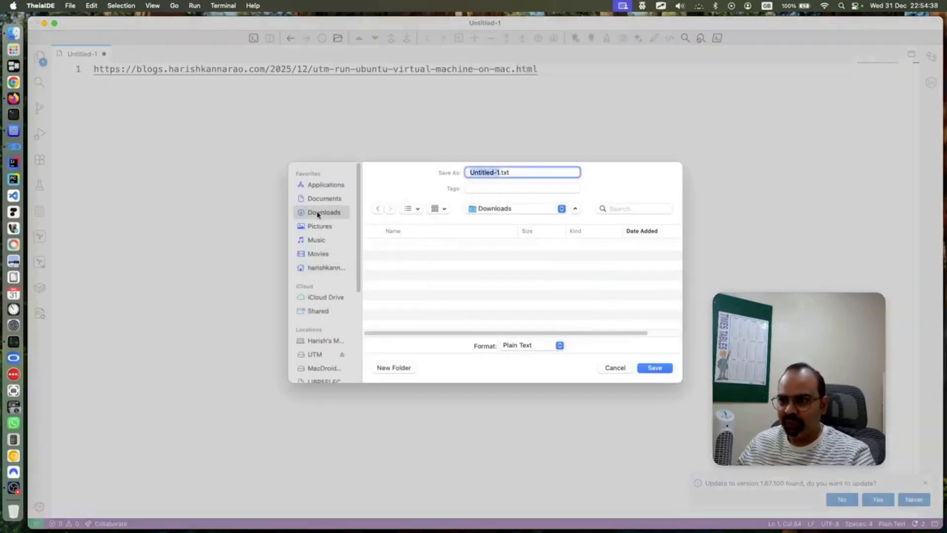
{"action": "left_click", "coordinate": [500, 172]}
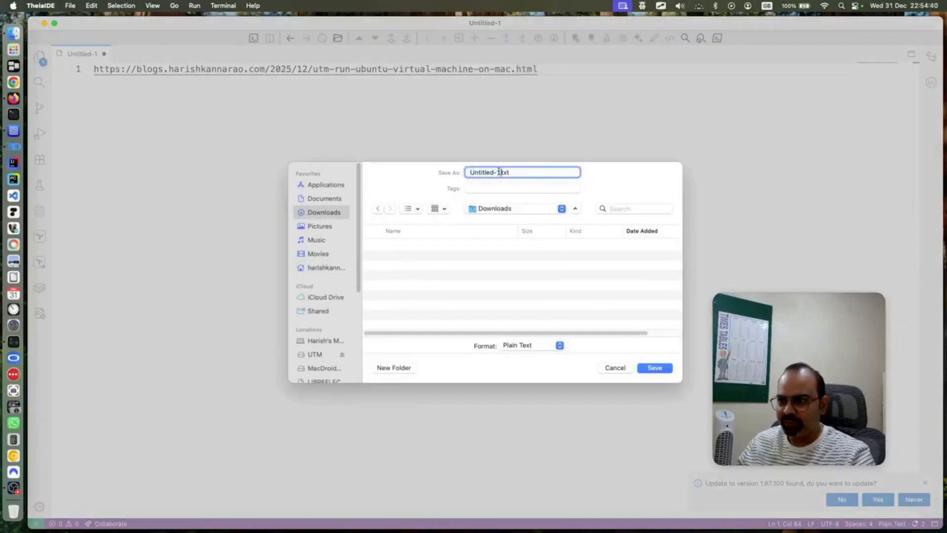
{"action": "left_click_drag", "start_coordinate": [498, 171], "coordinate": [440, 170]}
{"action": "type", "text": "harish"}
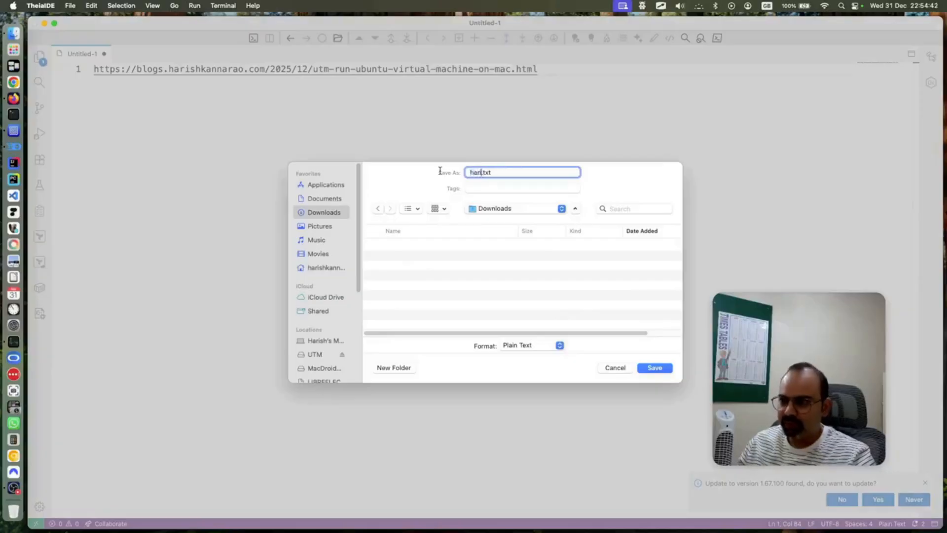
{"action": "type", "text": "_blogs"}
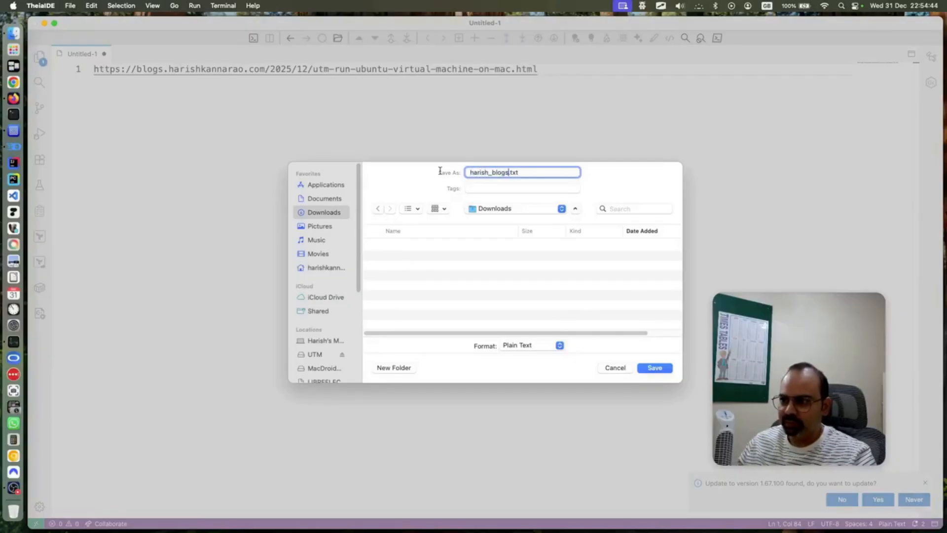
{"action": "key", "text": "Return"}
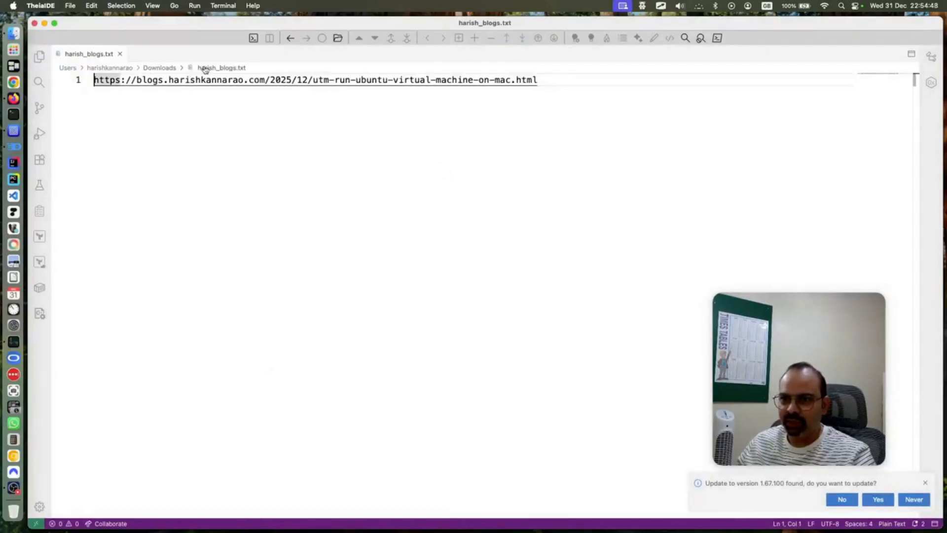
{"action": "left_click", "coordinate": [14, 131]}
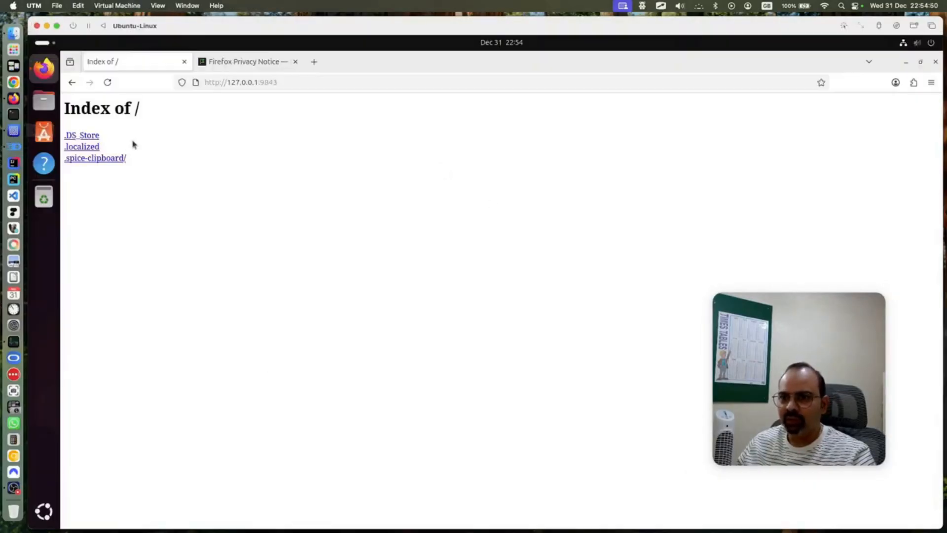
Reload the VM's share listing, open harish_blogs.txt to read the URL, and return to the listing
{"action": "left_click", "coordinate": [107, 83]}
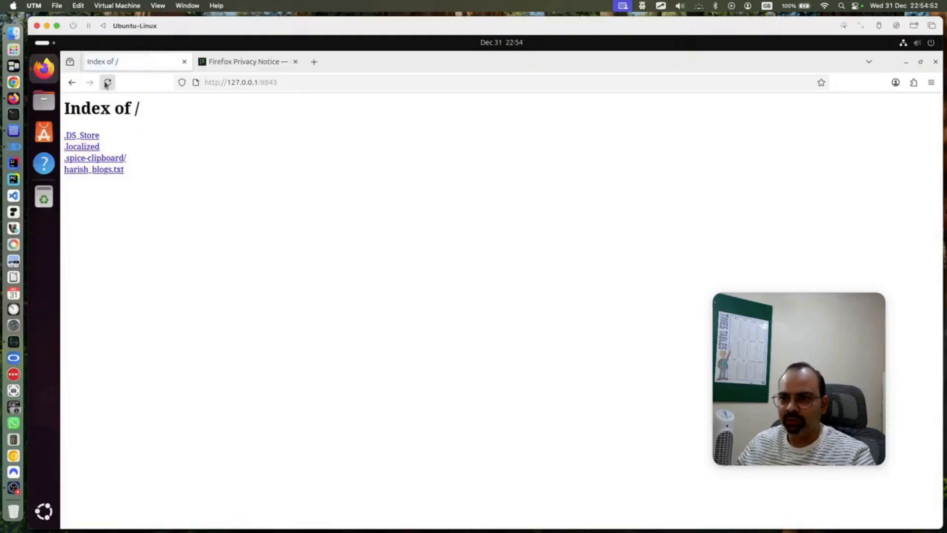
{"action": "left_click", "coordinate": [103, 170]}
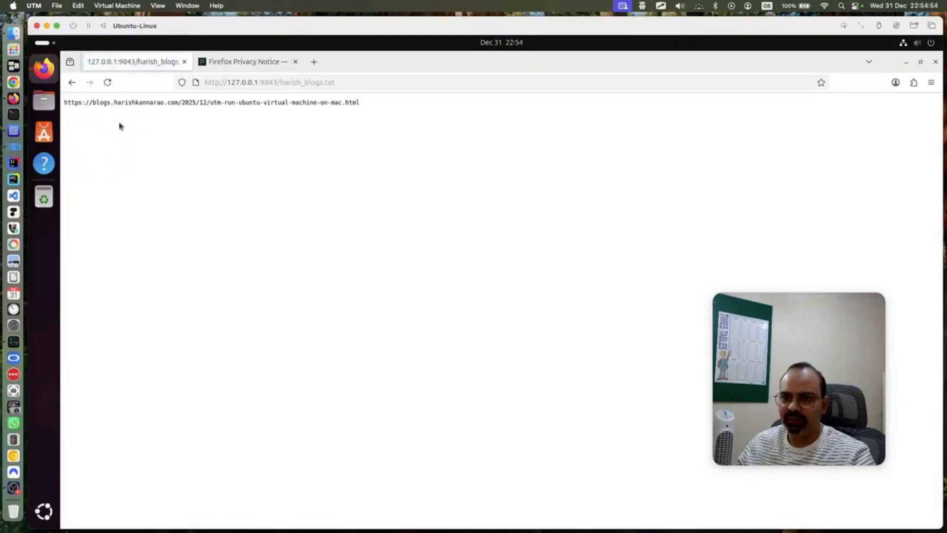
{"action": "left_click", "coordinate": [72, 83]}
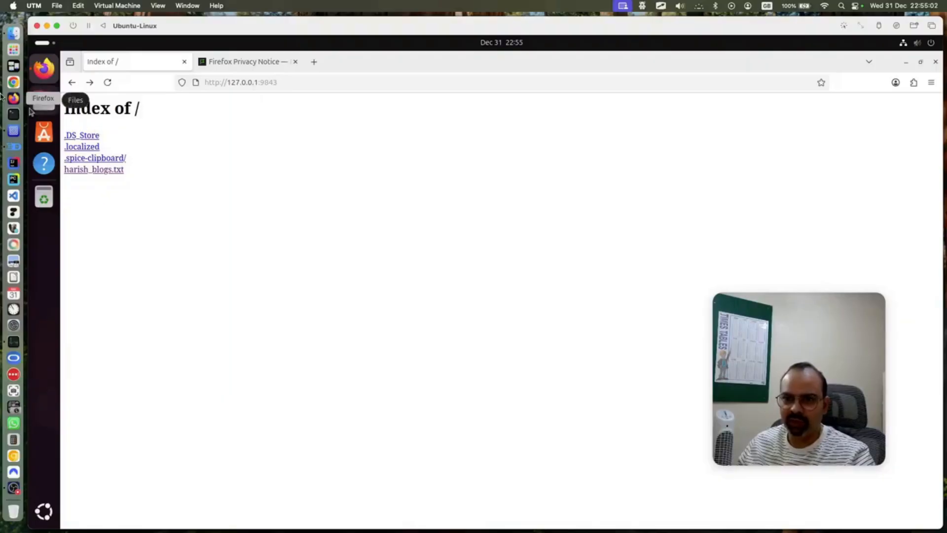
{"action": "left_click", "coordinate": [14, 98]}
Scroll the blog down to the Files-explorer connection and multiple-displays instructions
{"action": "scroll", "coordinate": [396, 236], "scroll_direction": "down", "scroll_amount": 3}
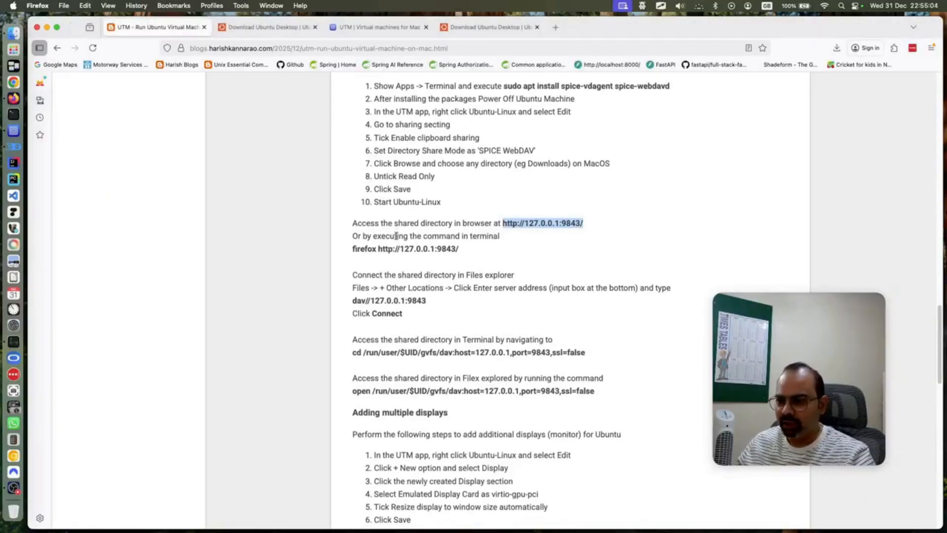
{"action": "scroll", "coordinate": [395, 236], "scroll_direction": "down", "scroll_amount": 1}
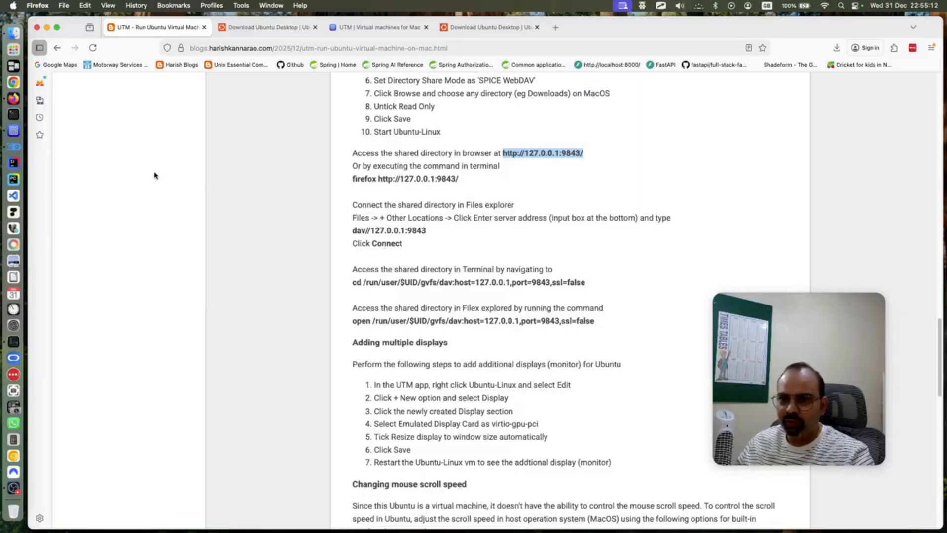
{"action": "left_click", "coordinate": [14, 131]}
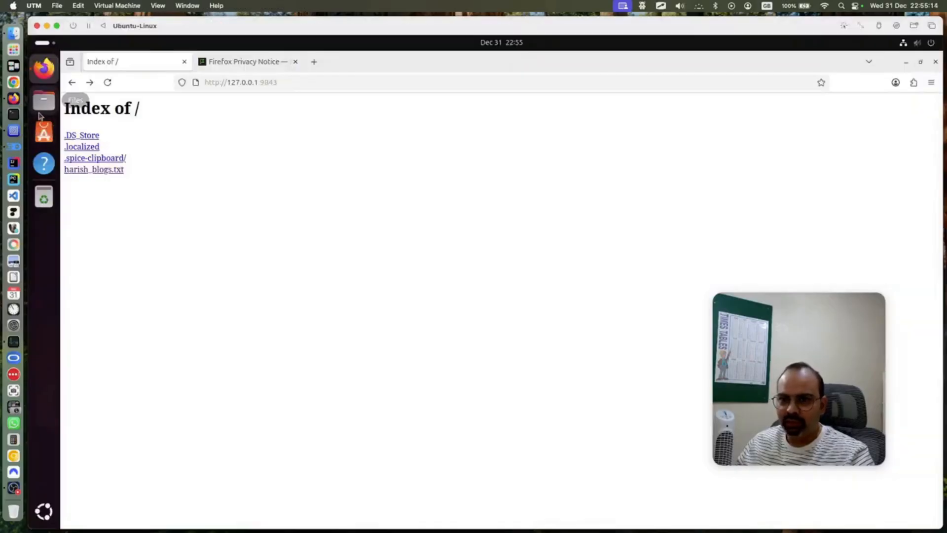
Open Ubuntu's Files maximized on Other Locations and focus the server address box
{"action": "left_click", "coordinate": [43, 102]}
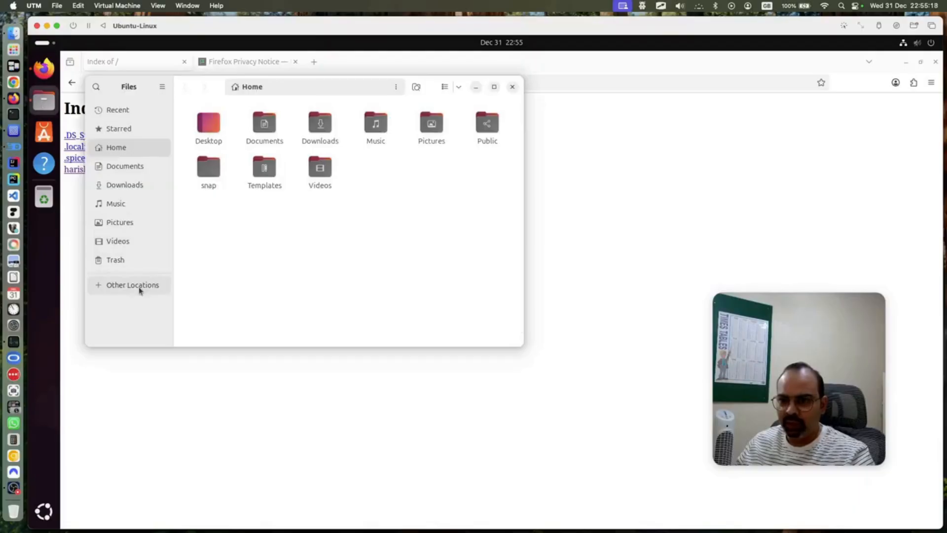
{"action": "left_click", "coordinate": [494, 87]}
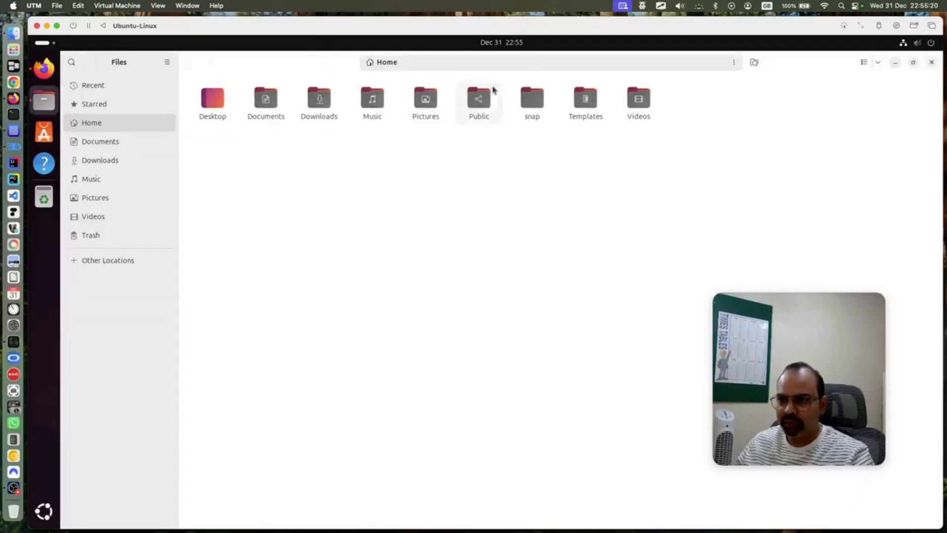
{"action": "left_click", "coordinate": [141, 260]}
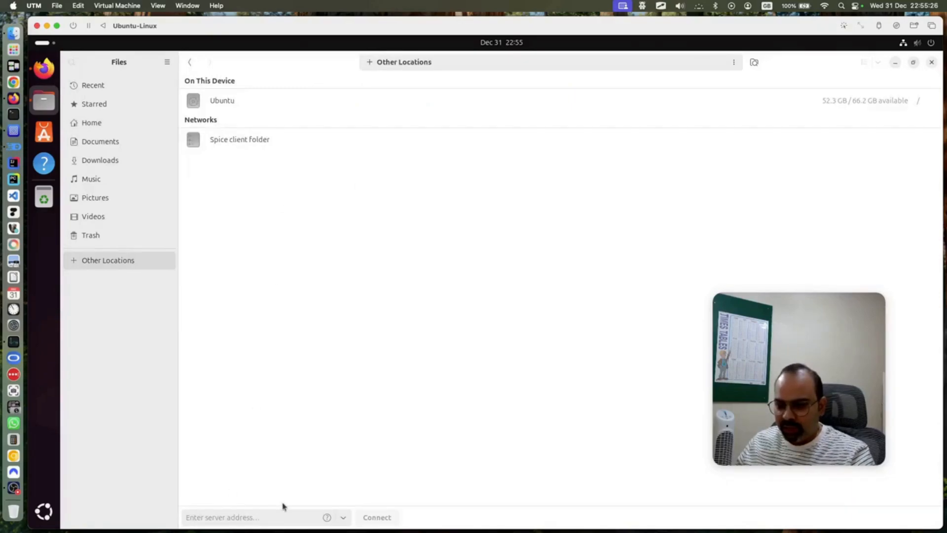
{"action": "left_click", "coordinate": [255, 517]}
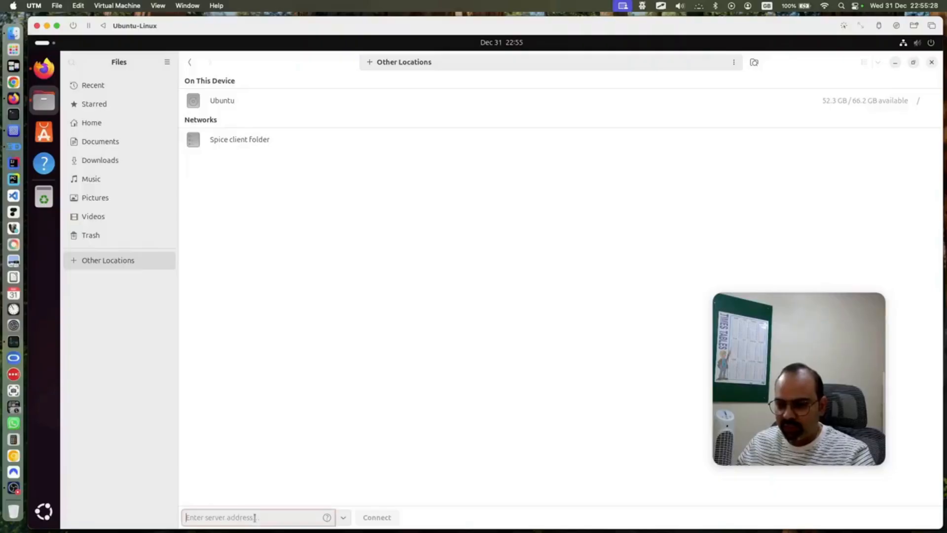
{"action": "left_click", "coordinate": [13, 98]}
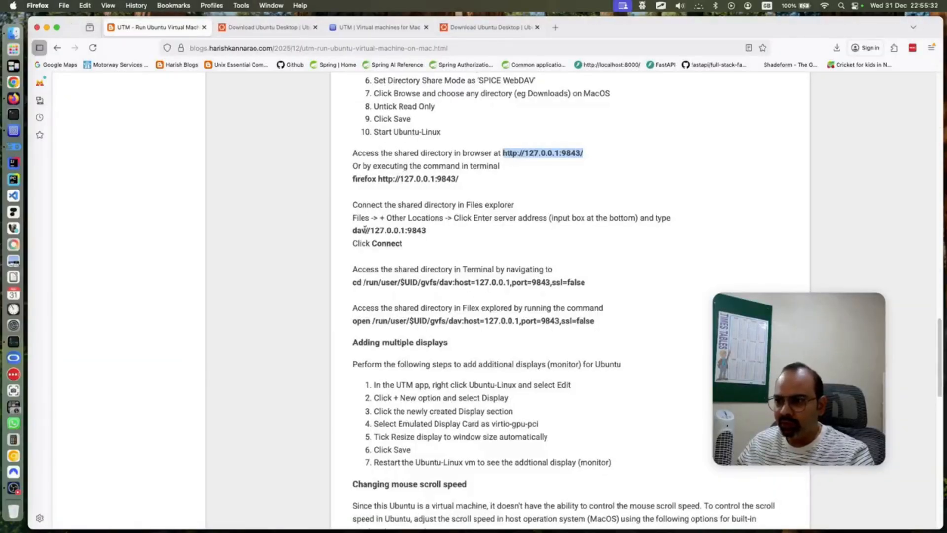
Copy the dav//127.0.0.1:9843 server address from the blog
{"action": "left_click_drag", "start_coordinate": [354, 231], "coordinate": [403, 230]}
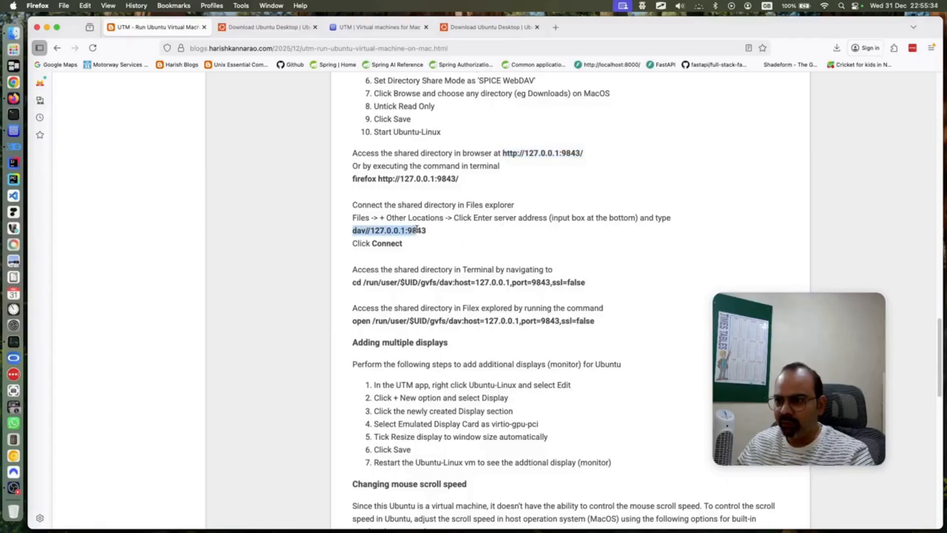
{"action": "right_click", "coordinate": [424, 229]}
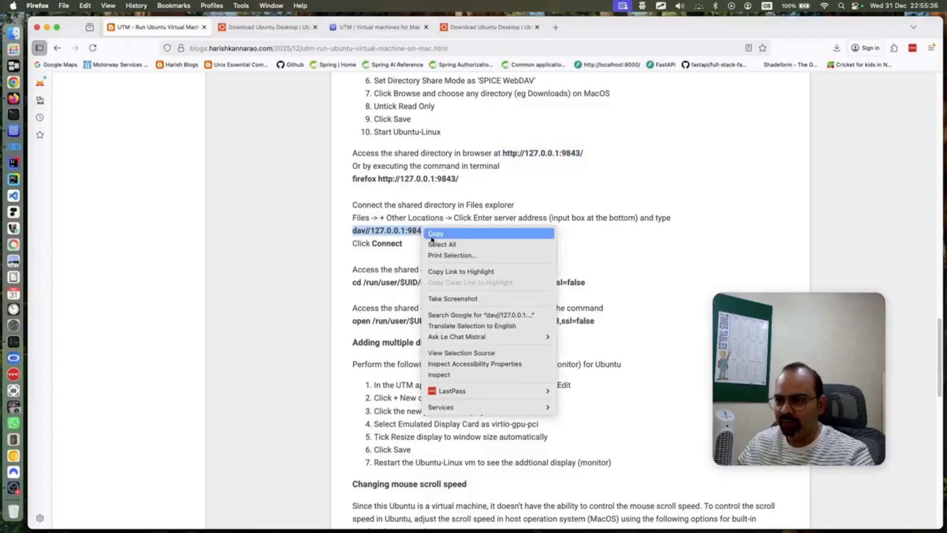
{"action": "left_click", "coordinate": [431, 234]}
{"action": "left_click", "coordinate": [13, 129]}
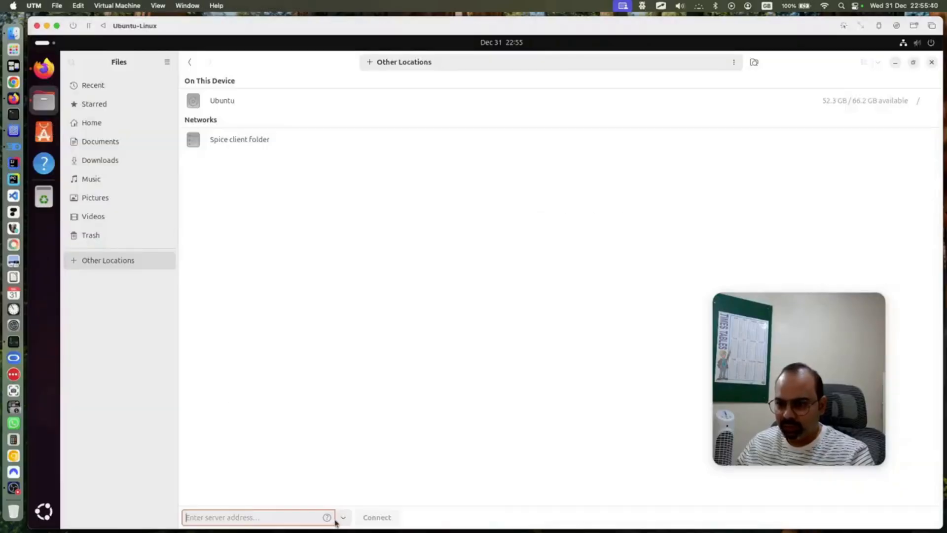
Paste dav//127.0.0.1:9843 into the Files server address field
{"action": "left_click", "coordinate": [344, 517]}
{"action": "left_click", "coordinate": [265, 516]}
{"action": "left_click", "coordinate": [266, 516]}
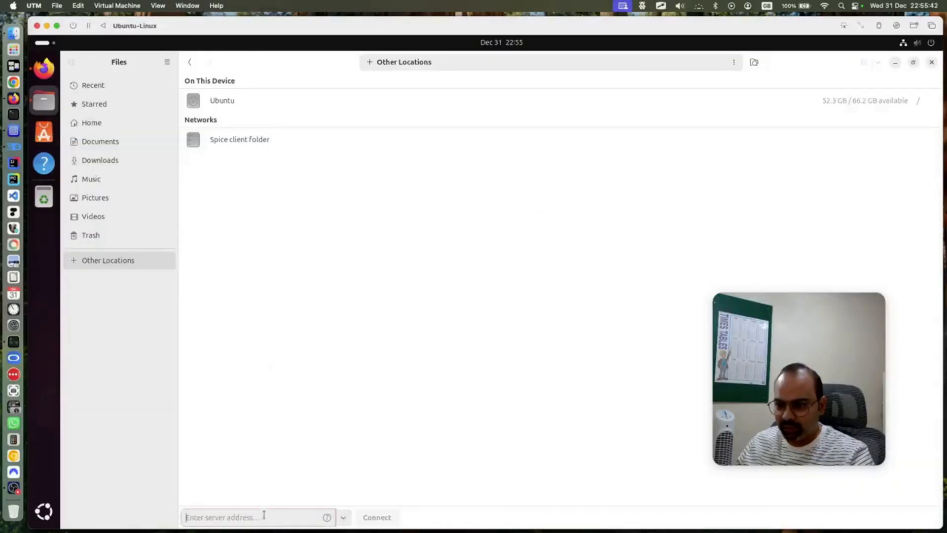
{"action": "right_click", "coordinate": [265, 516]}
{"action": "left_click", "coordinate": [288, 466]}
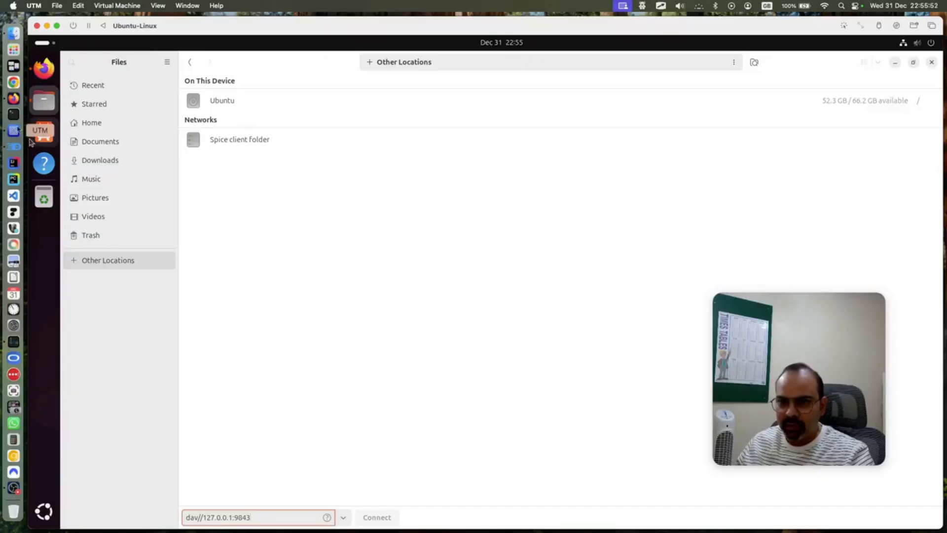
Recheck the blog instructions, then close the Ubuntu file manager window
{"action": "left_click", "coordinate": [13, 99]}
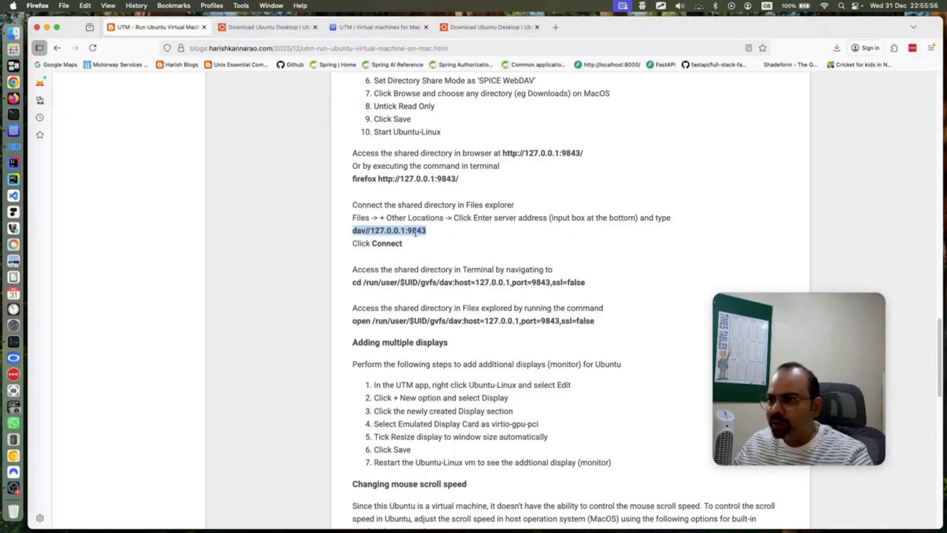
{"action": "left_click", "coordinate": [14, 130]}
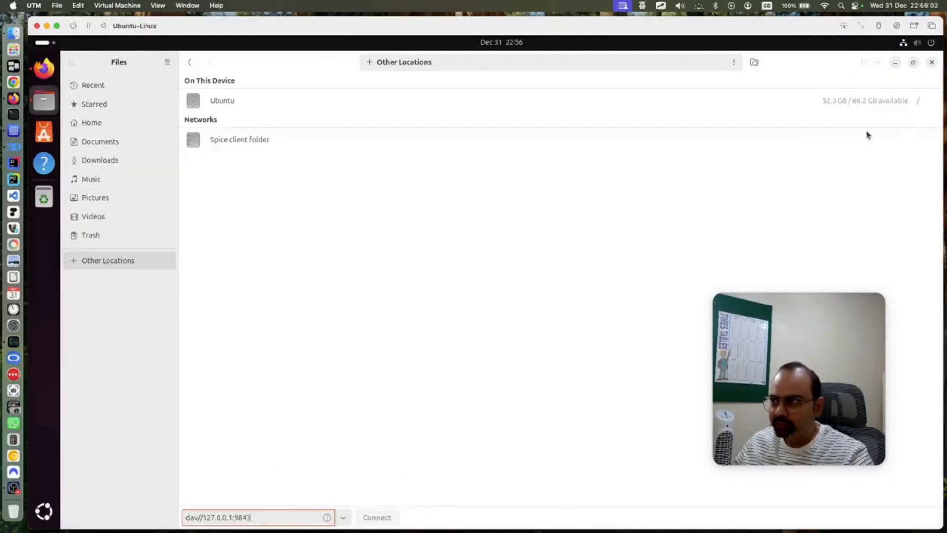
{"action": "left_click", "coordinate": [932, 62]}
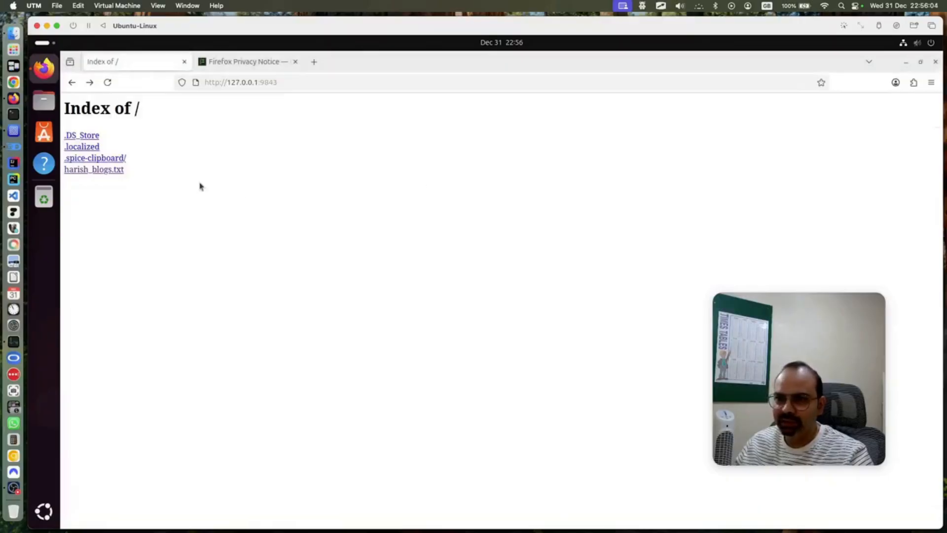
In a new Files window, paste dav//127.0.0.1:9843 under Other Locations and connect
{"action": "left_click", "coordinate": [44, 101]}
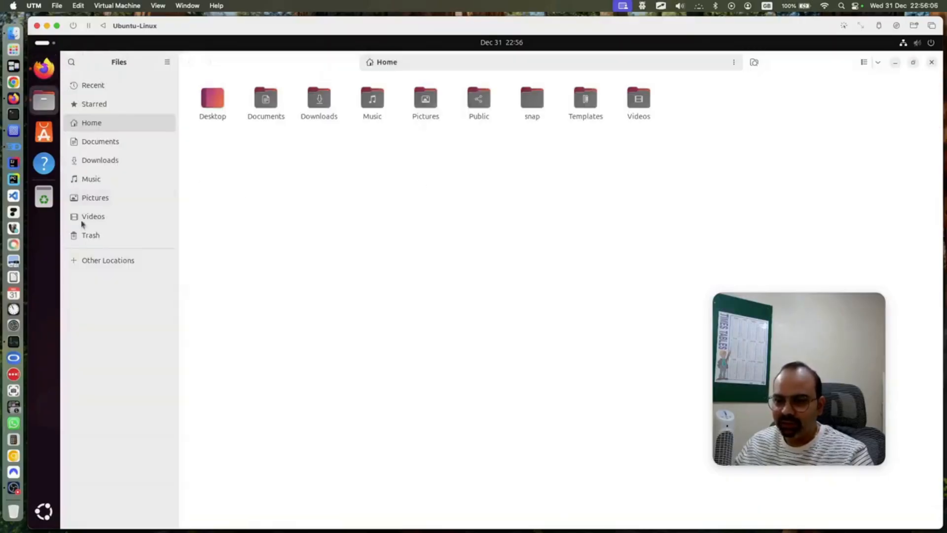
{"action": "left_click", "coordinate": [106, 261]}
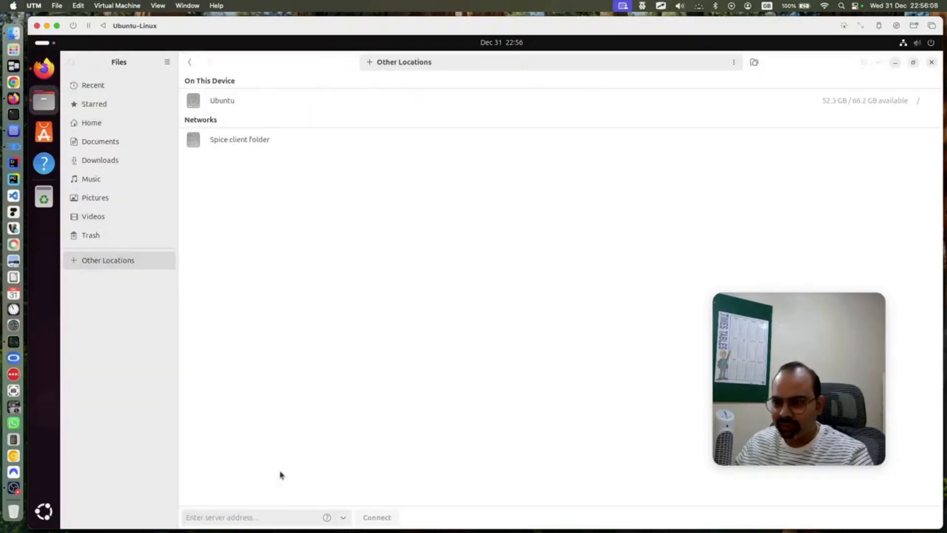
{"action": "left_click", "coordinate": [246, 516]}
{"action": "right_click", "coordinate": [248, 515]}
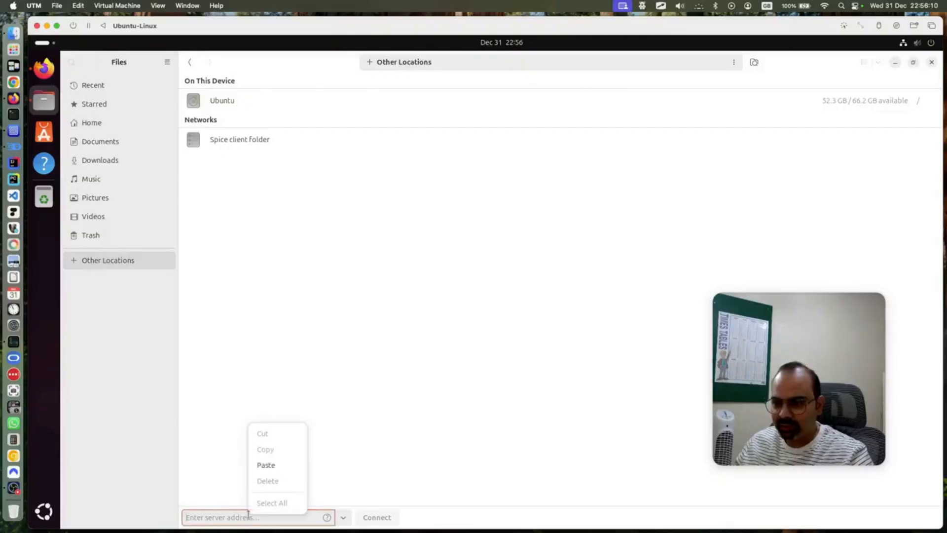
{"action": "left_click", "coordinate": [272, 466]}
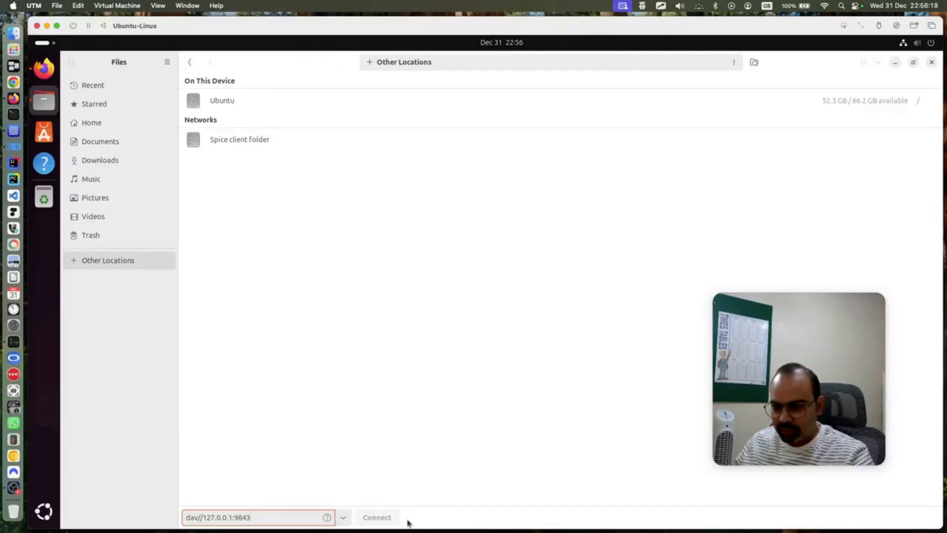
{"action": "left_click", "coordinate": [237, 140]}
Open the mounted Spice client folder and start a new folder named test_from_ubuntu
{"action": "left_click", "coordinate": [272, 519]}
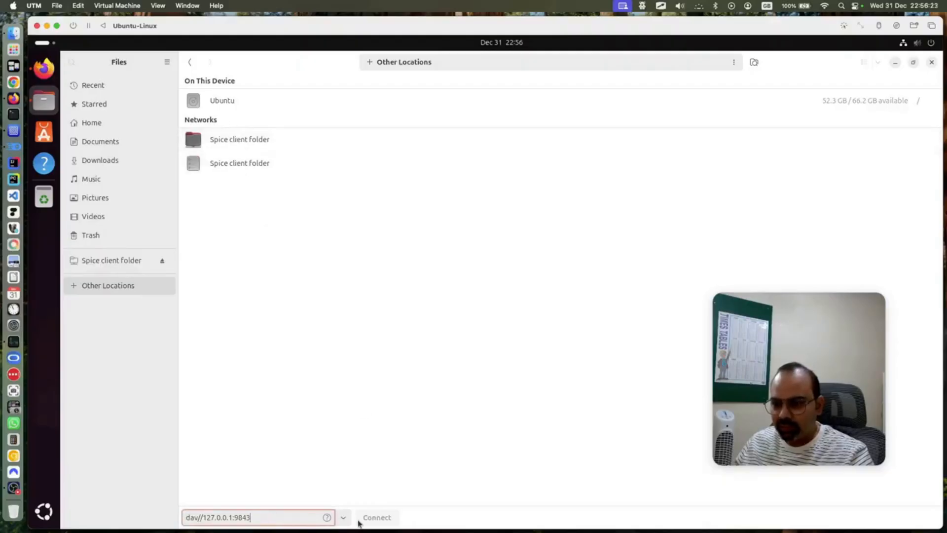
{"action": "left_click", "coordinate": [245, 144]}
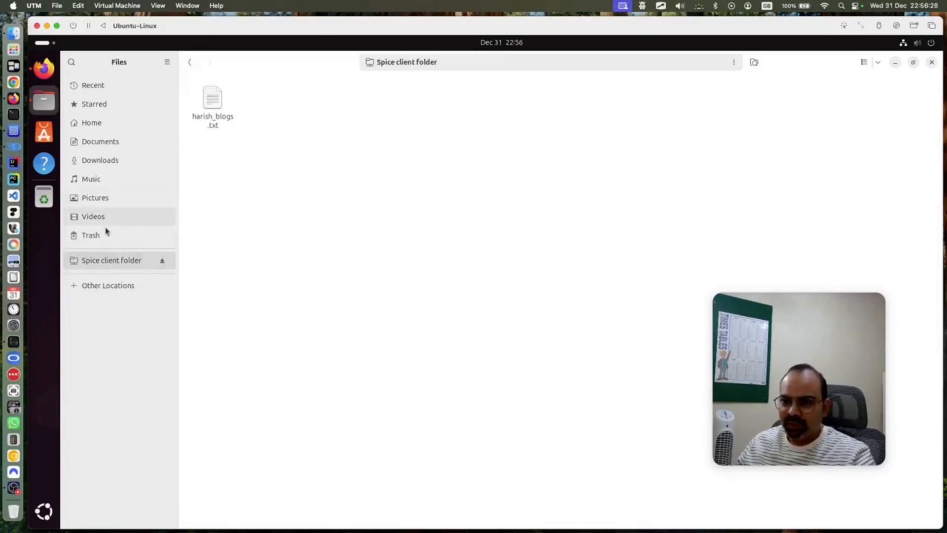
{"action": "left_click", "coordinate": [96, 285]}
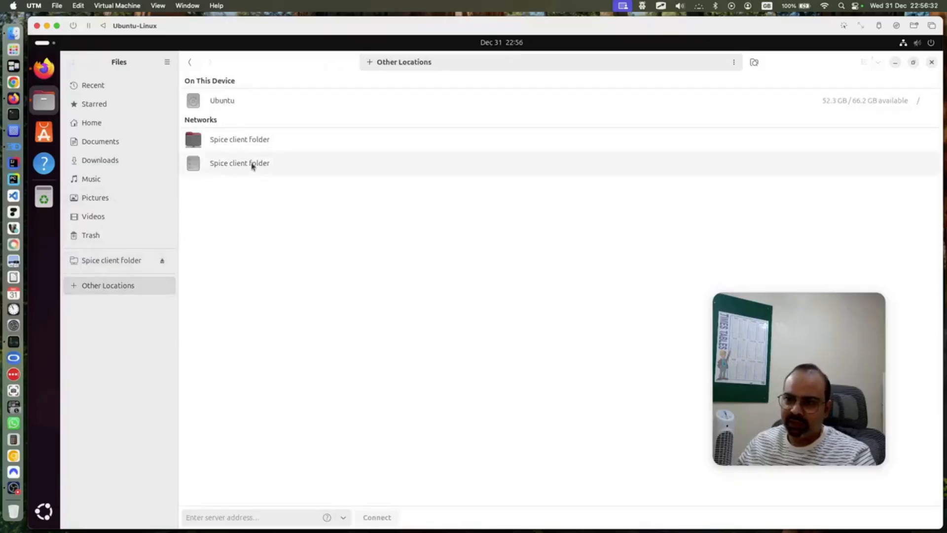
{"action": "left_click", "coordinate": [252, 147]}
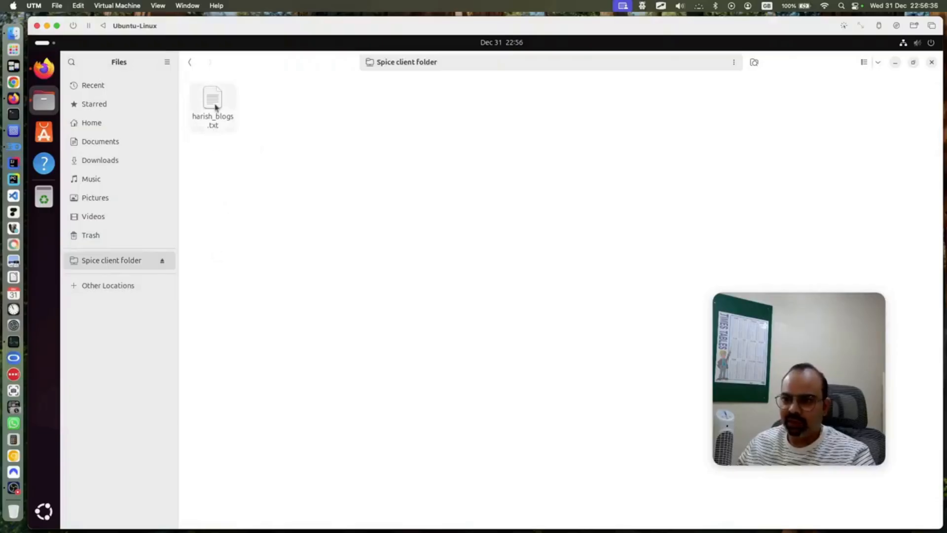
{"action": "left_click", "coordinate": [217, 116]}
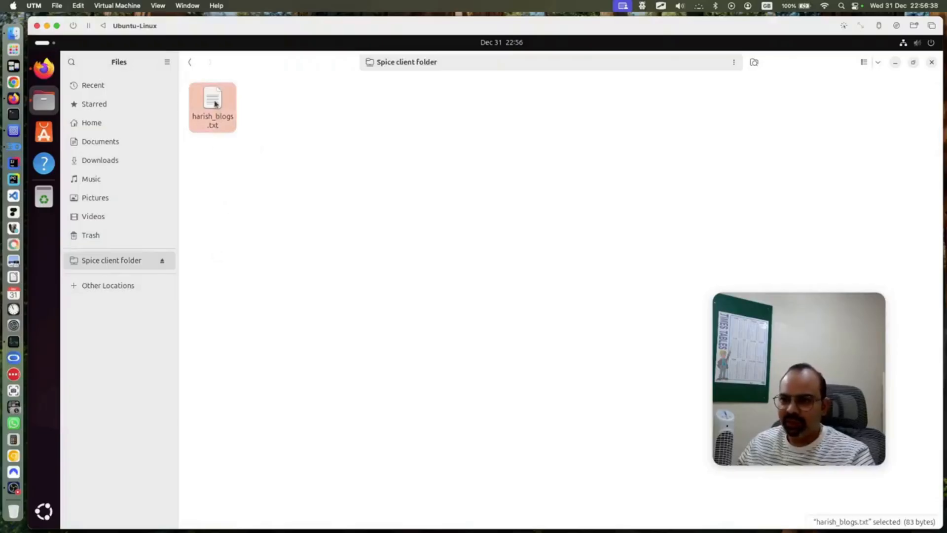
{"action": "right_click", "coordinate": [267, 164]}
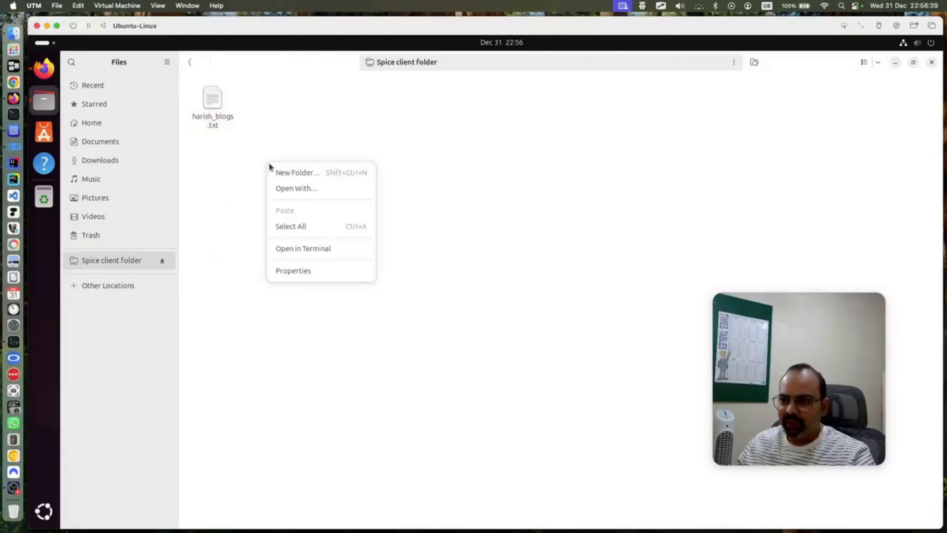
{"action": "left_click", "coordinate": [306, 174]}
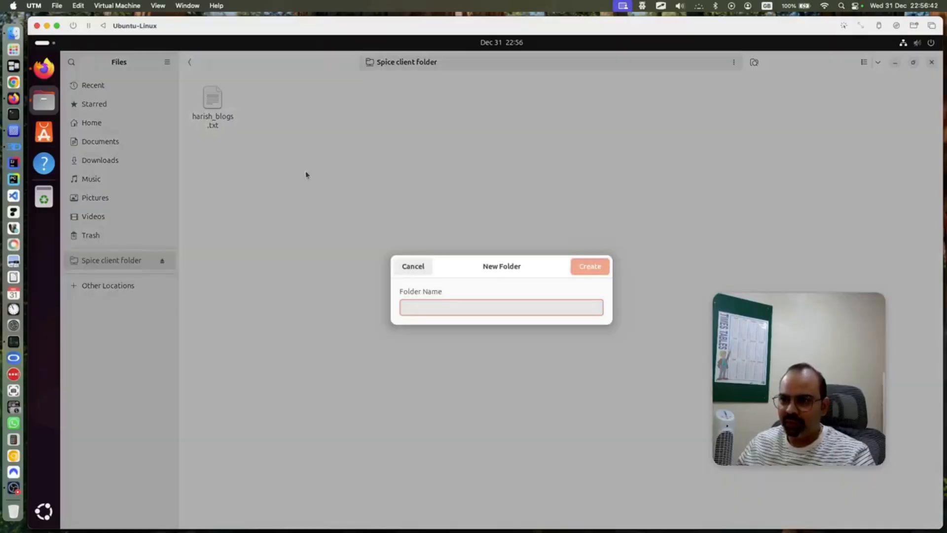
{"action": "type", "text": "test_"}
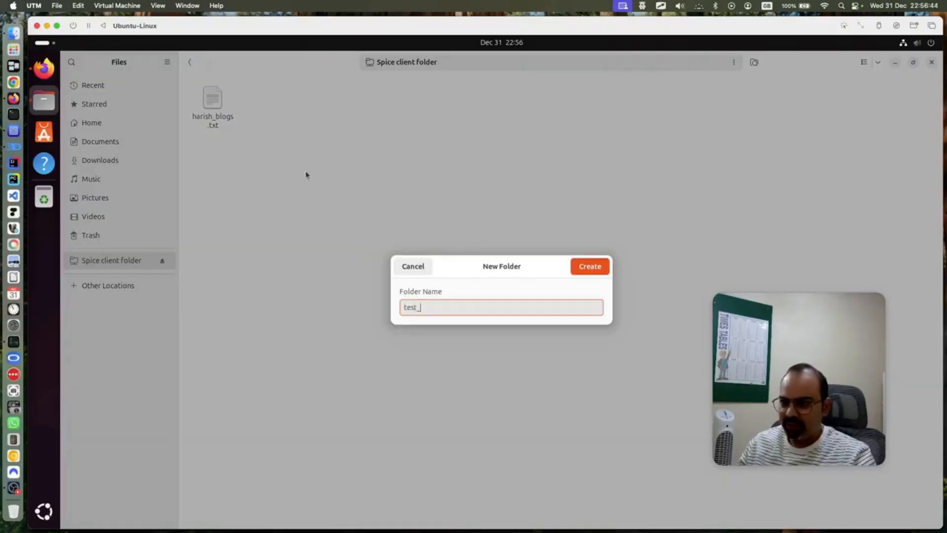
{"action": "type", "text": "from_ubuntu"}
Create the test_from_ubuntu folder and check for it in the Mac's Downloads
{"action": "key", "text": "Return"}
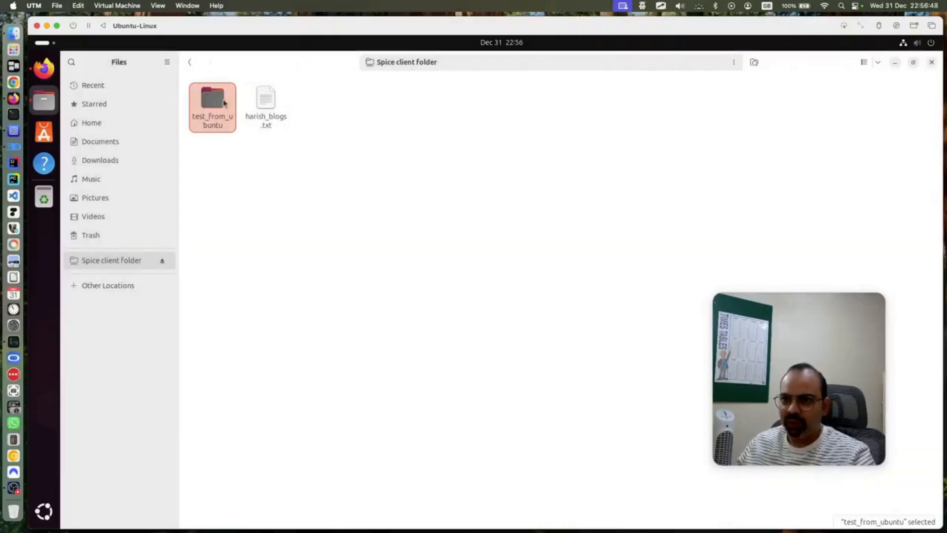
{"action": "left_click", "coordinate": [13, 33]}
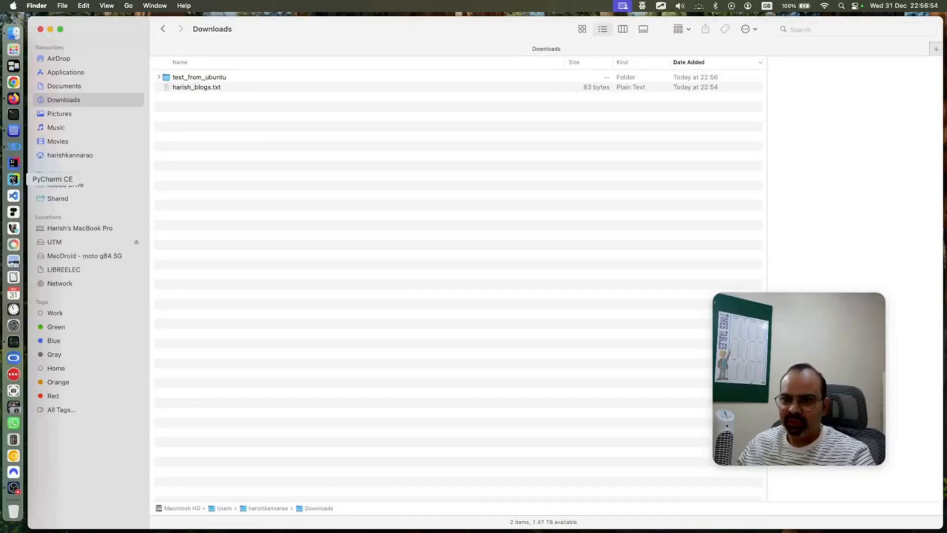
{"action": "left_click", "coordinate": [13, 131]}
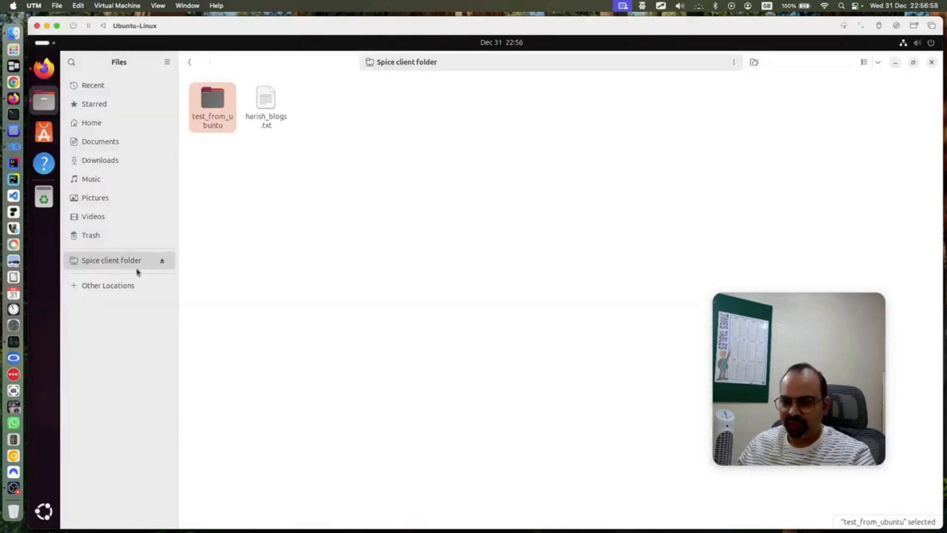
Reopen the Spice client folder from Other Locations and verify test_from_ubuntu on the Mac
{"action": "left_click", "coordinate": [125, 286]}
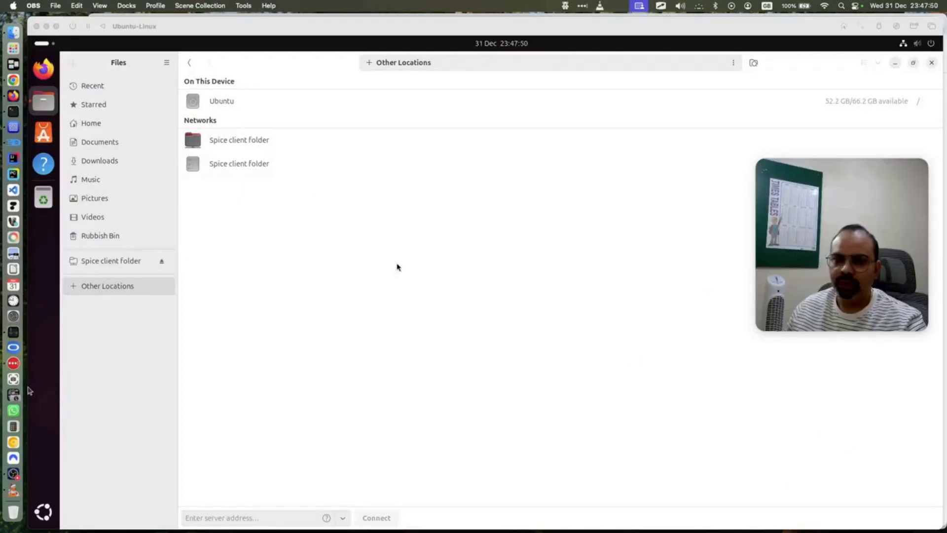
{"action": "left_click", "coordinate": [27, 59]}
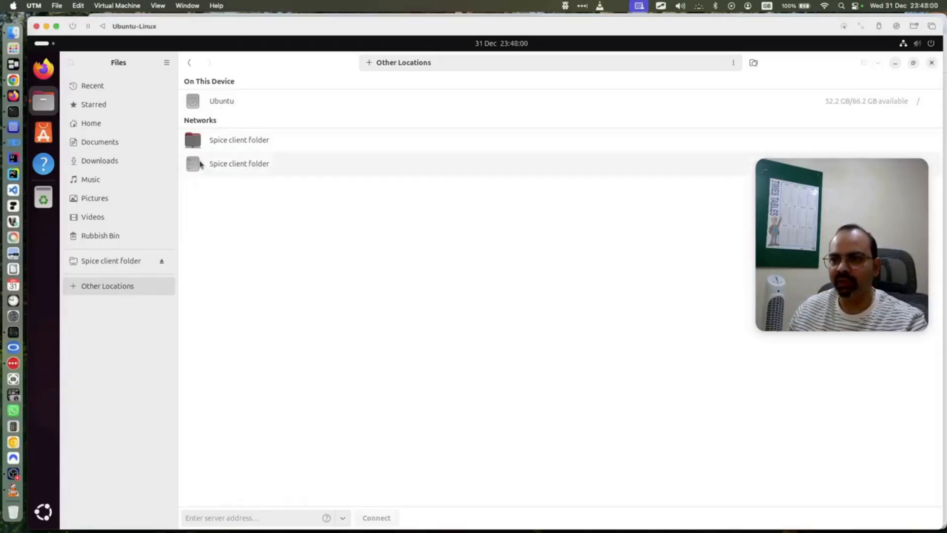
{"action": "left_click", "coordinate": [238, 146]}
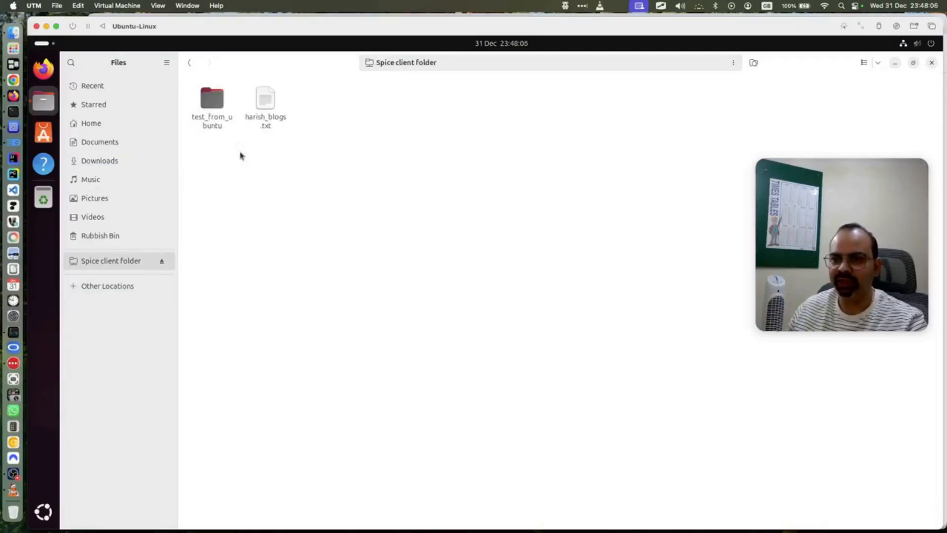
{"action": "left_click", "coordinate": [14, 33]}
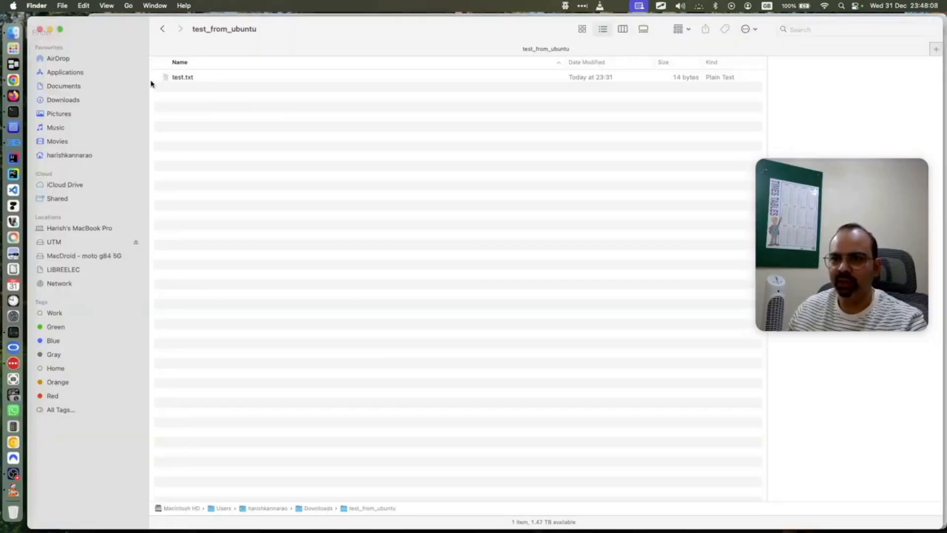
{"action": "left_click", "coordinate": [162, 29]}
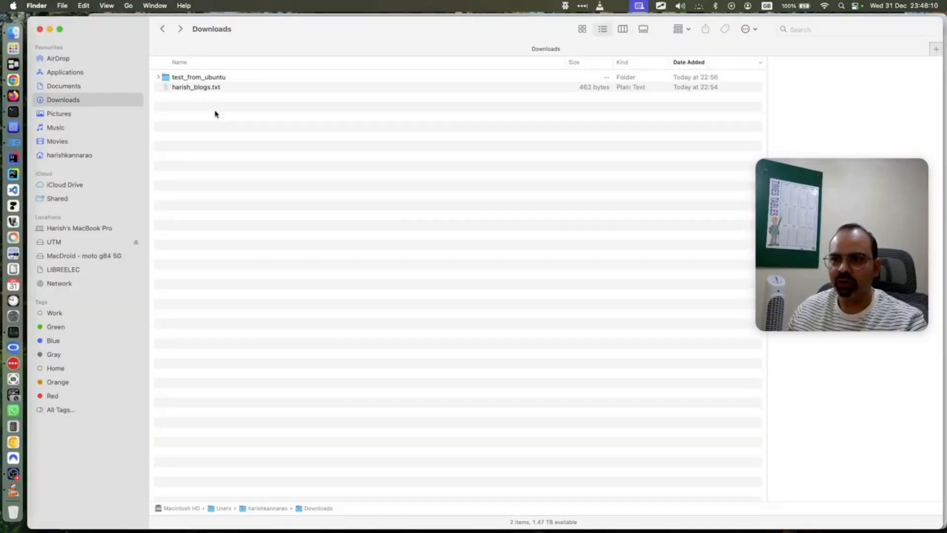
{"action": "left_click", "coordinate": [15, 130]}
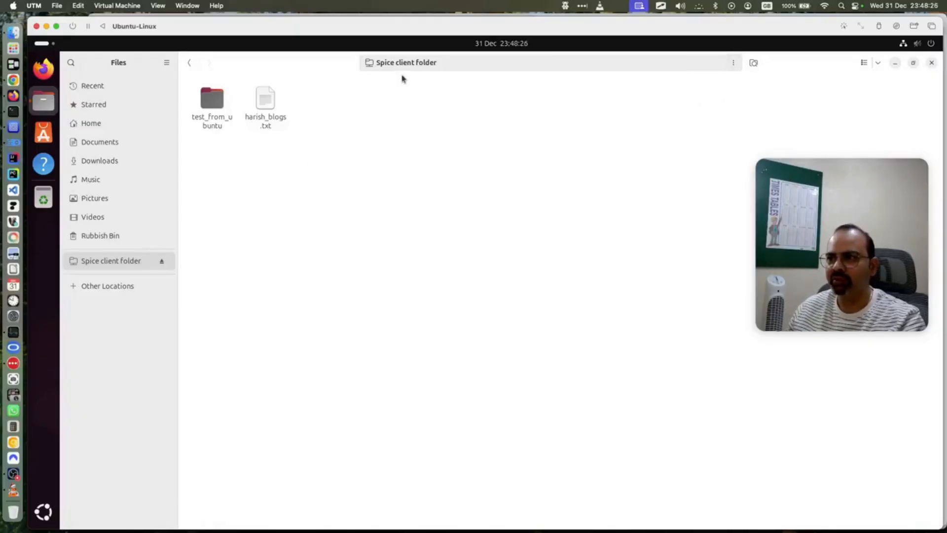
{"action": "left_click", "coordinate": [733, 63]}
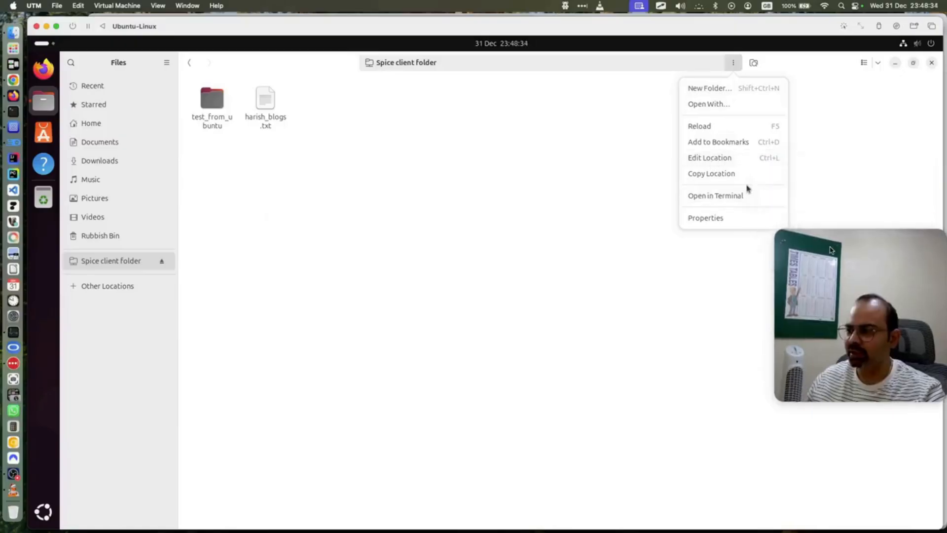
{"action": "left_click", "coordinate": [711, 196]}
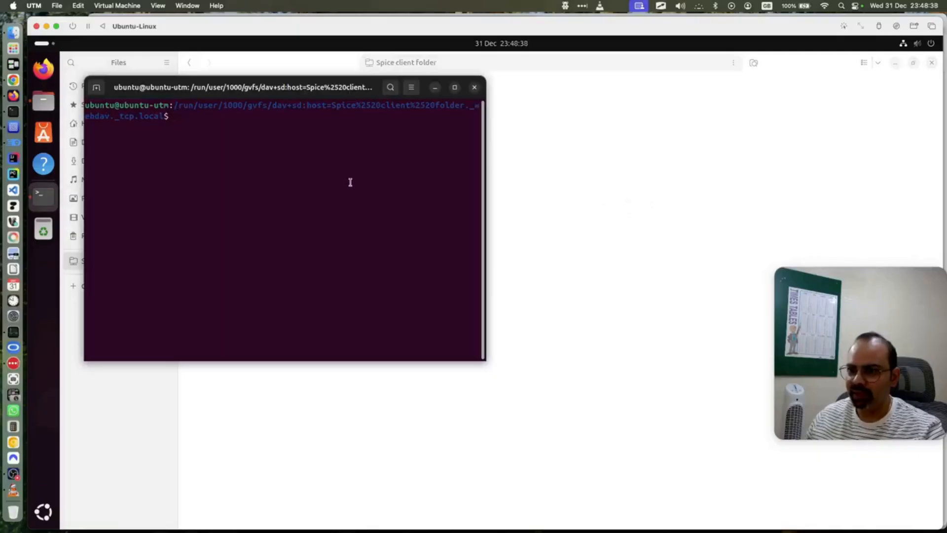
{"action": "type", "text": "ls -al"}
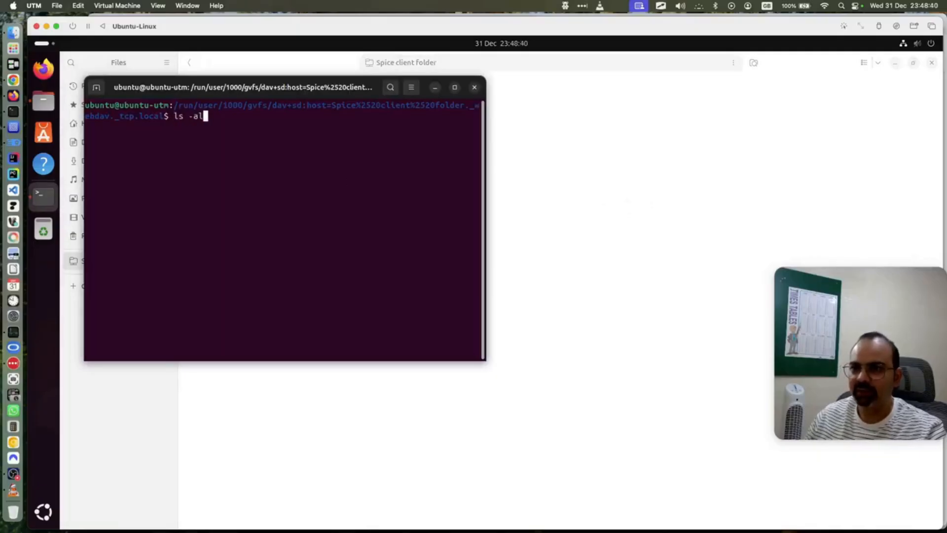
{"action": "type", "text": "tr"}
{"action": "key", "text": "Return"}
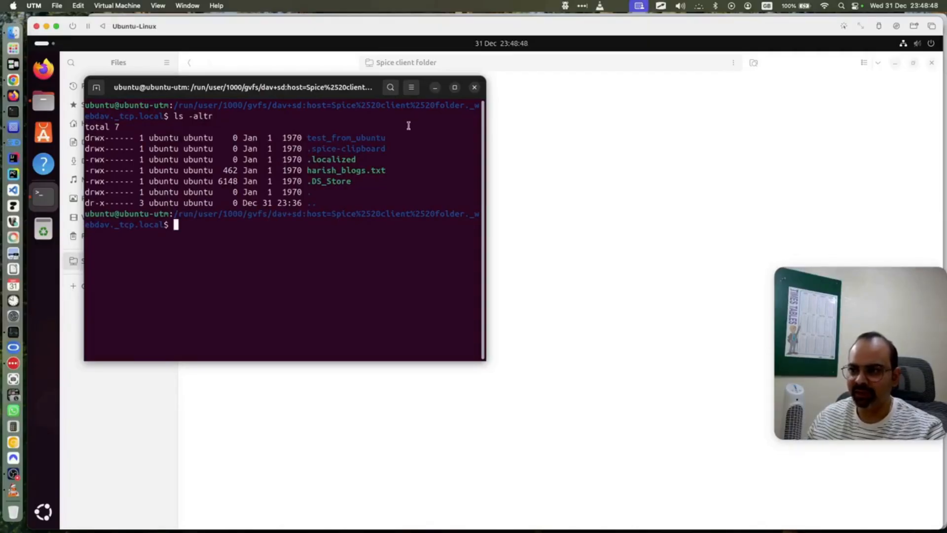
{"action": "left_click", "coordinate": [474, 88]}
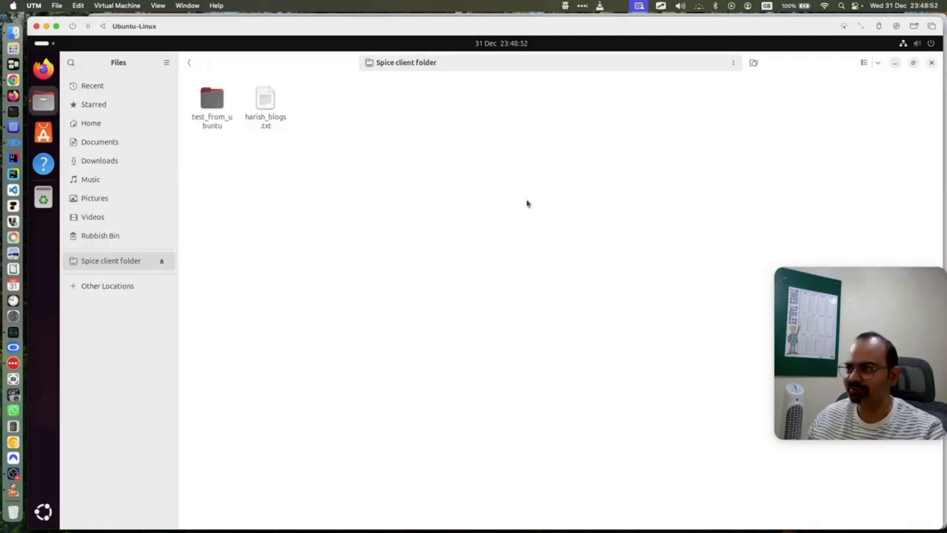
{"action": "left_click", "coordinate": [14, 474]}
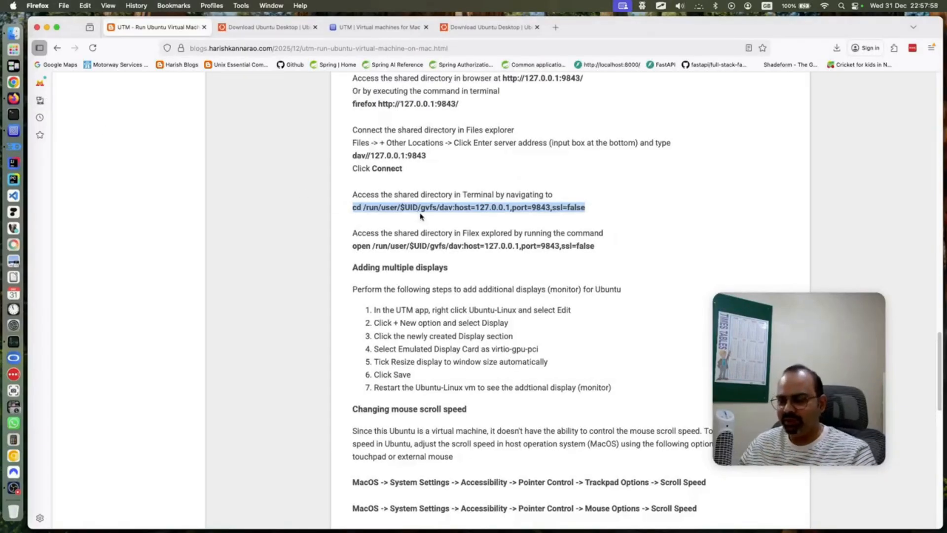
Scroll the guide to 'Adding multiple displays' and return to the Ubuntu-Linux VM in UTM
{"action": "scroll", "coordinate": [420, 218], "scroll_direction": "down", "scroll_amount": 2}
{"action": "scroll", "coordinate": [409, 250], "scroll_direction": "up", "scroll_amount": 4}
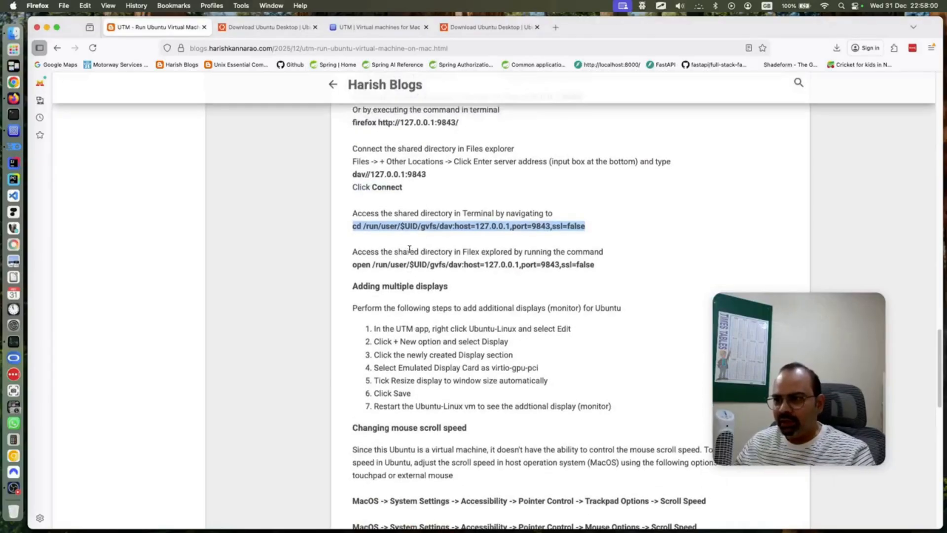
{"action": "scroll", "coordinate": [435, 274], "scroll_direction": "up", "scroll_amount": 1}
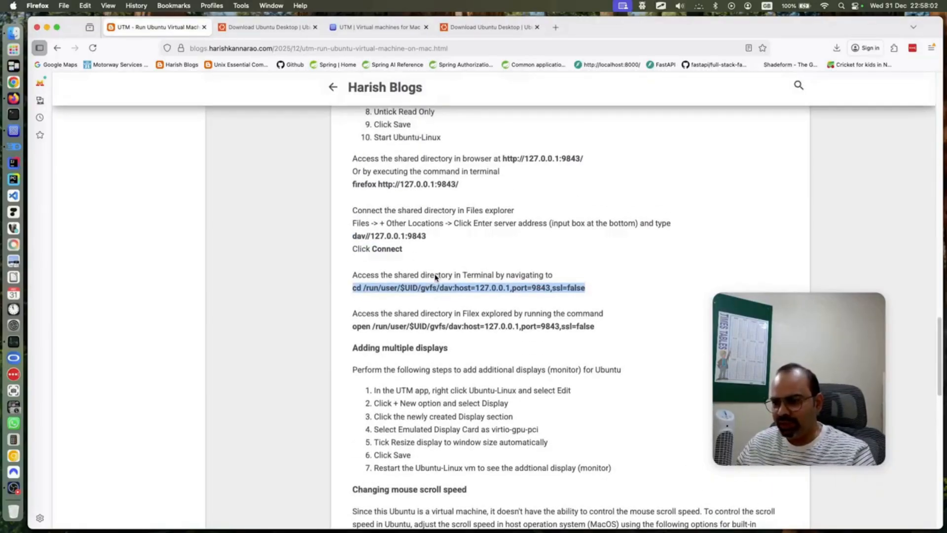
{"action": "scroll", "coordinate": [407, 342], "scroll_direction": "down", "scroll_amount": 3}
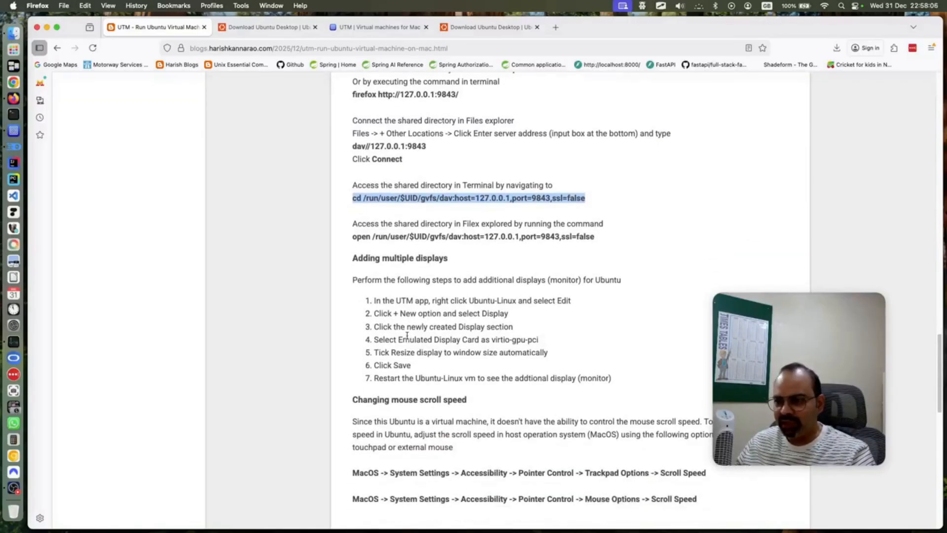
{"action": "scroll", "coordinate": [407, 336], "scroll_direction": "down", "scroll_amount": 1}
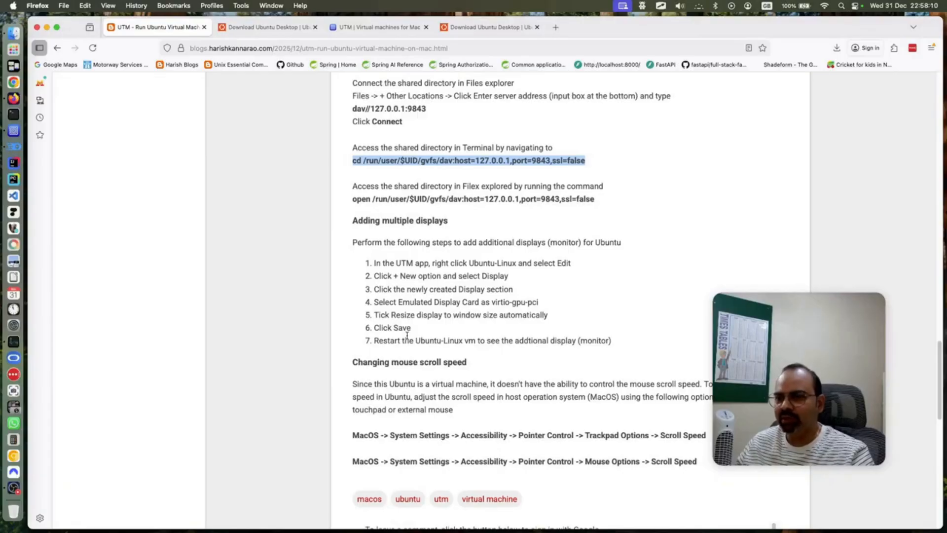
{"action": "left_click", "coordinate": [10, 132]}
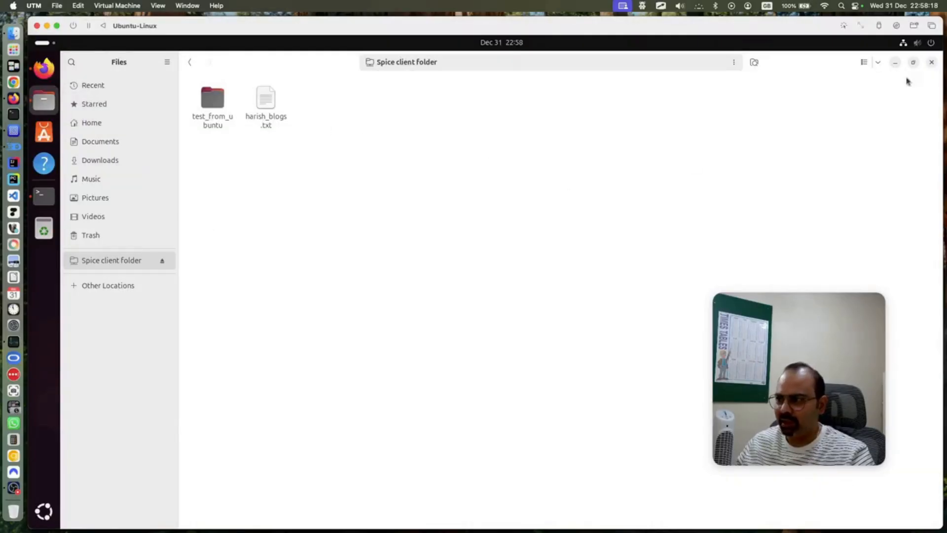
Close the Files, Terminal and Firefox windows inside the Ubuntu guest
{"action": "left_click", "coordinate": [932, 62]}
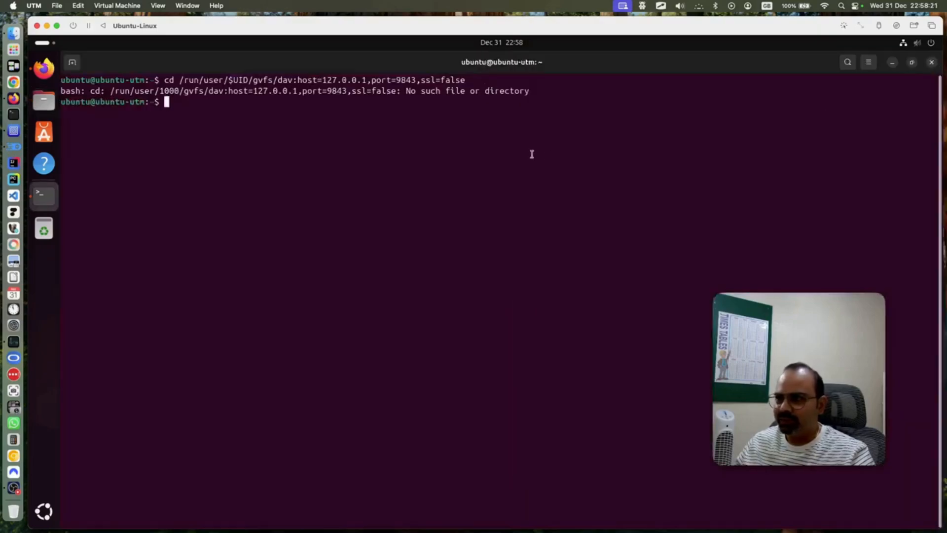
{"action": "left_click", "coordinate": [932, 62]}
{"action": "left_click", "coordinate": [930, 43]}
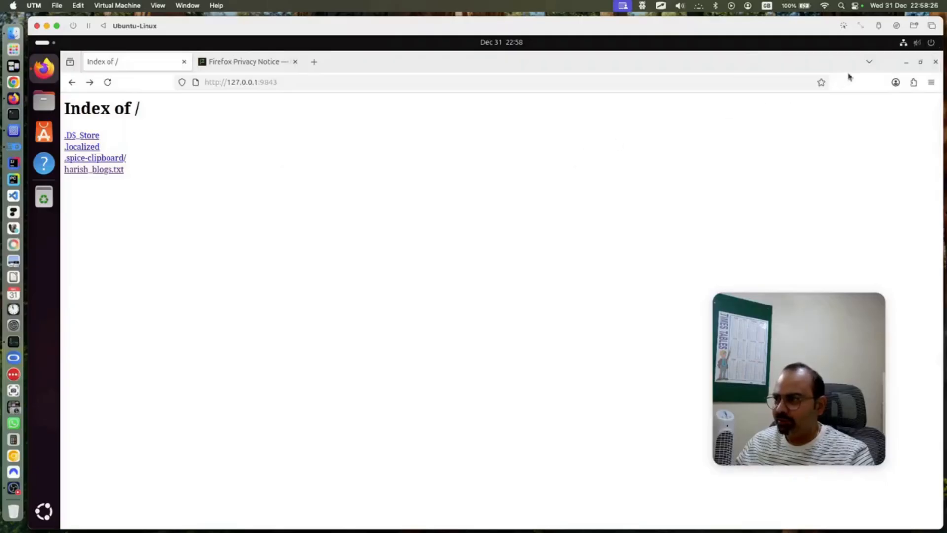
{"action": "left_click", "coordinate": [936, 61]}
Power off the Ubuntu-Linux guest from its quick settings and confirm
{"action": "left_click", "coordinate": [916, 42]}
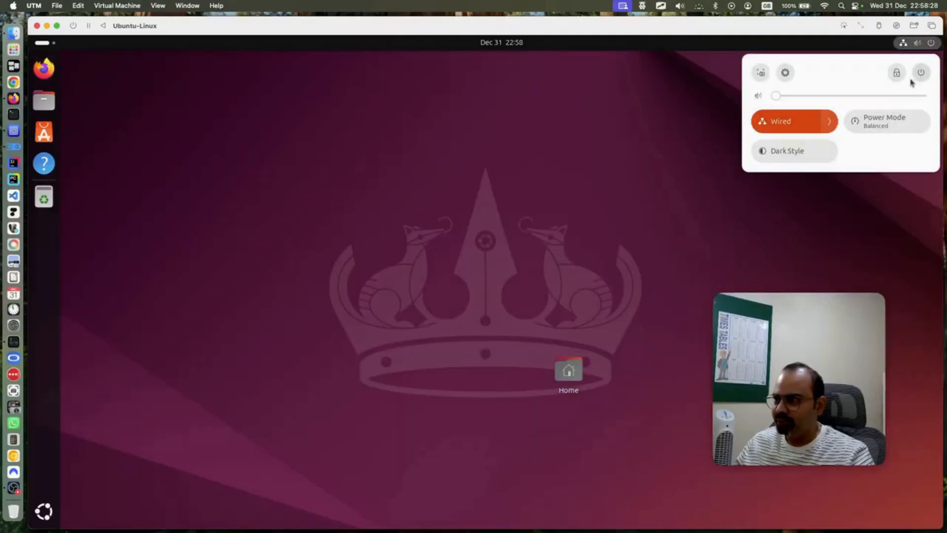
{"action": "left_click", "coordinate": [920, 73]}
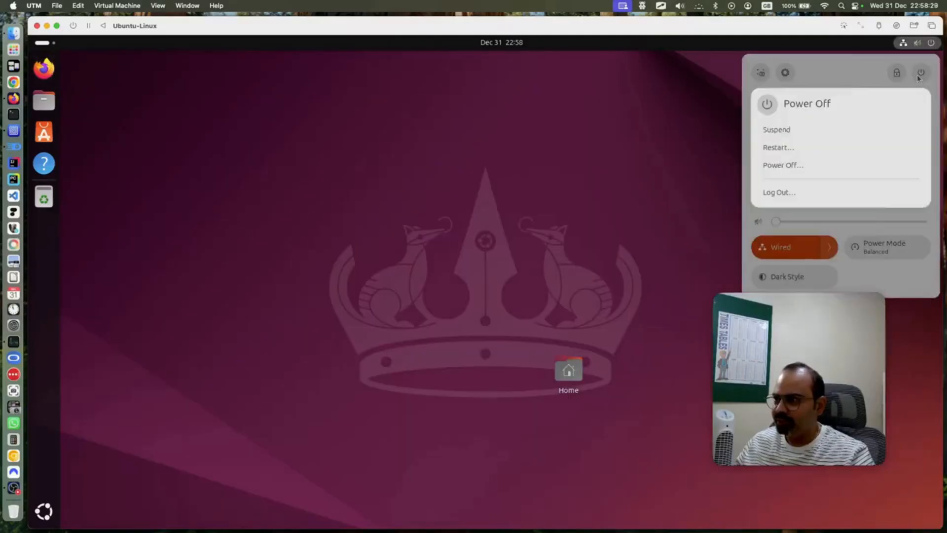
{"action": "left_click", "coordinate": [798, 165]}
{"action": "left_click", "coordinate": [539, 315]}
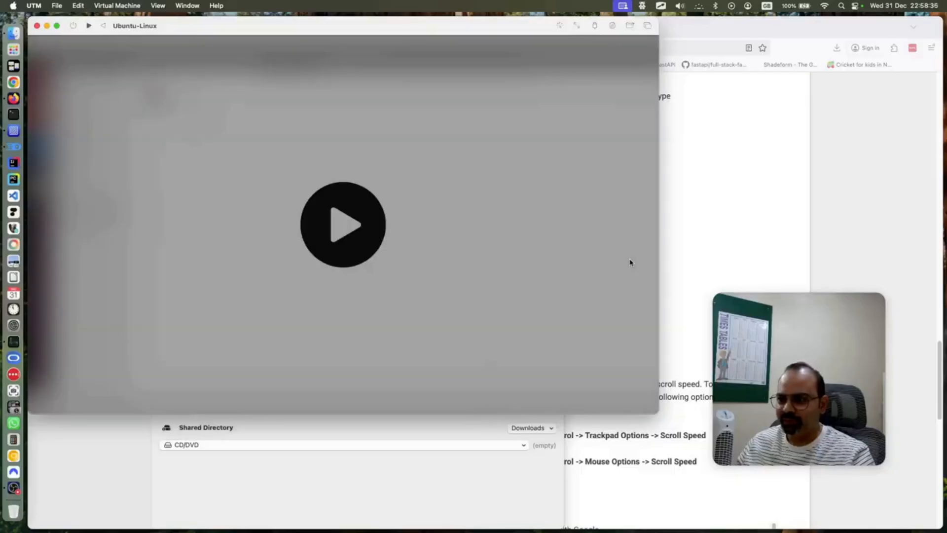
Close the stopped VM window and tile the Firefox guide to the right half
{"action": "left_click", "coordinate": [38, 27]}
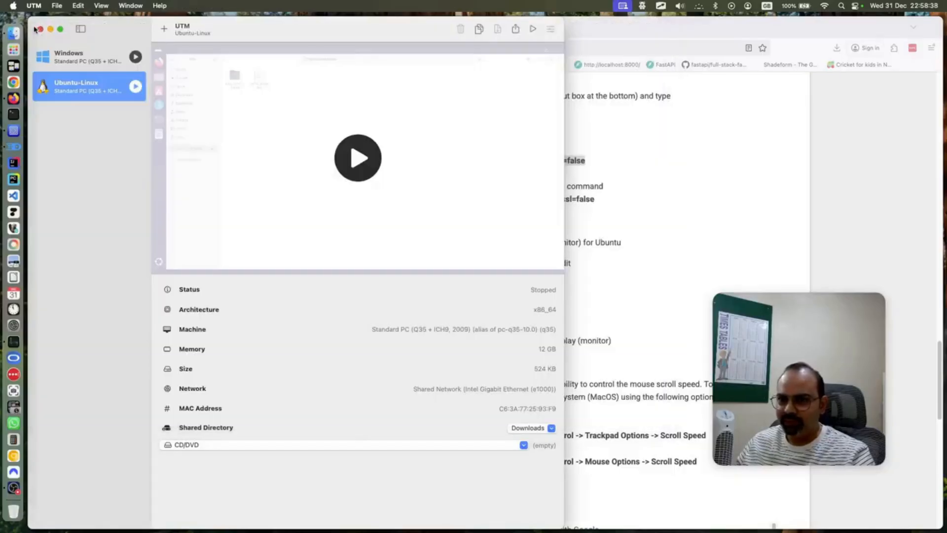
{"action": "left_click", "coordinate": [624, 307]}
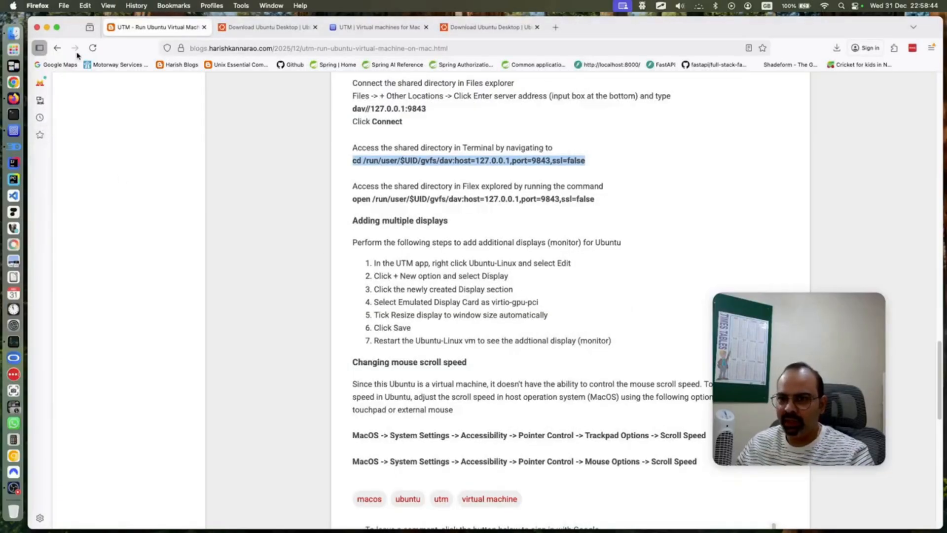
{"action": "mouse_move", "coordinate": [57, 31]}
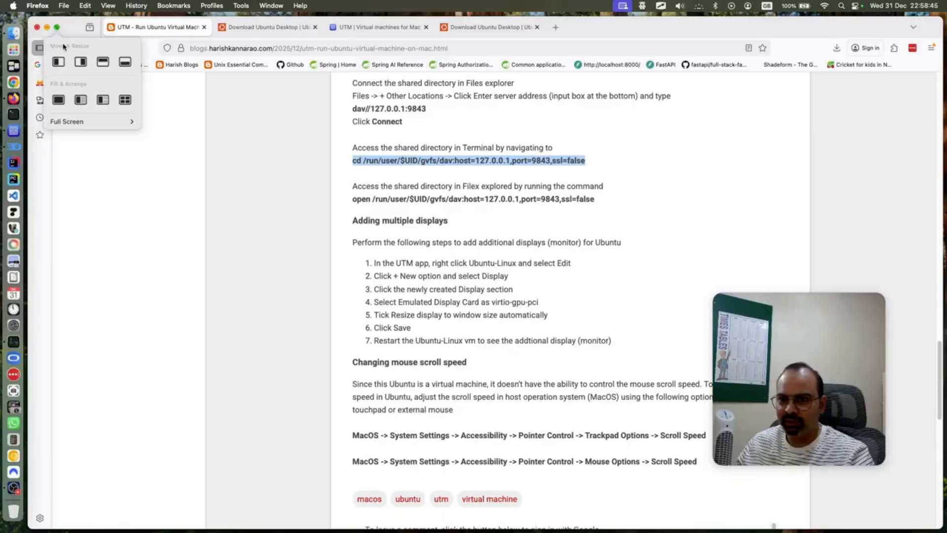
{"action": "left_click", "coordinate": [80, 63]}
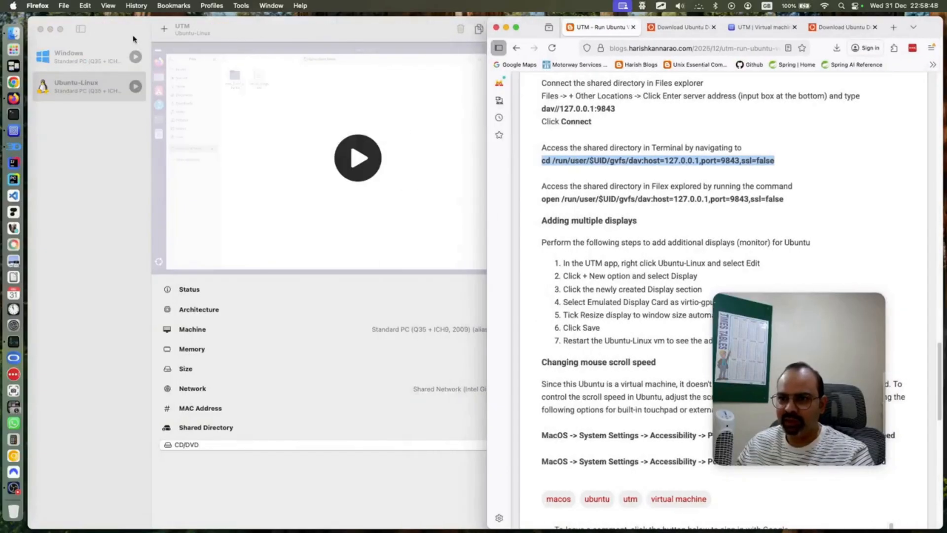
Tile the UTM library to the left half and widen it over Firefox
{"action": "left_click", "coordinate": [91, 33]}
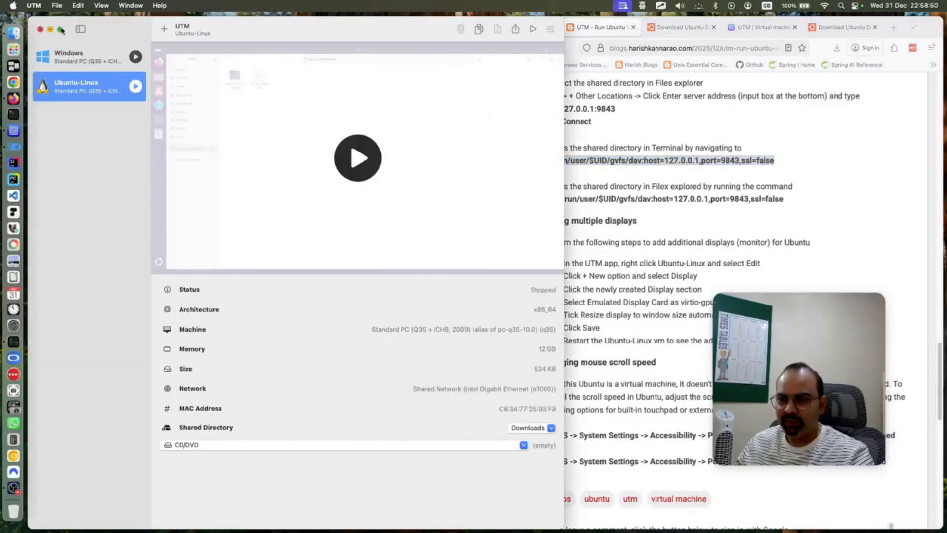
{"action": "mouse_move", "coordinate": [60, 30]}
{"action": "left_click", "coordinate": [61, 65]}
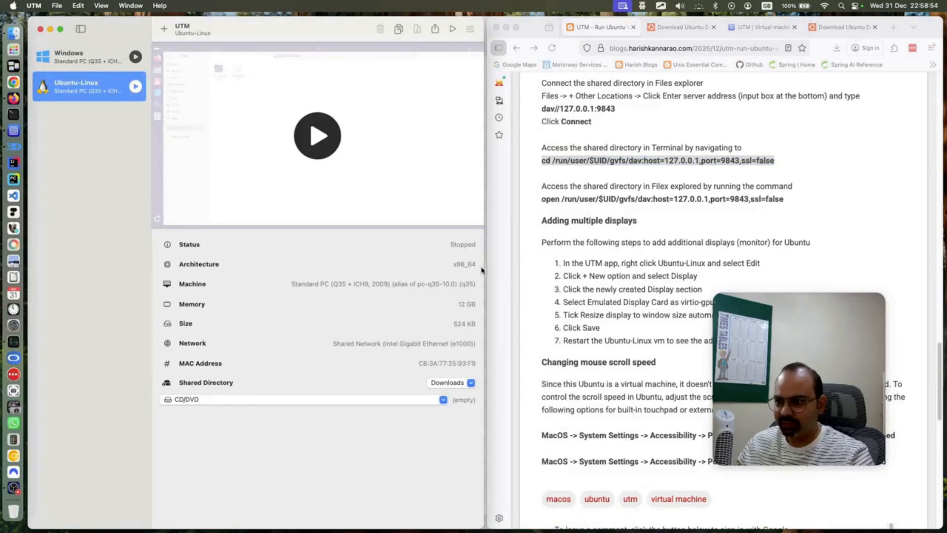
{"action": "left_click_drag", "start_coordinate": [486, 271], "coordinate": [537, 268]}
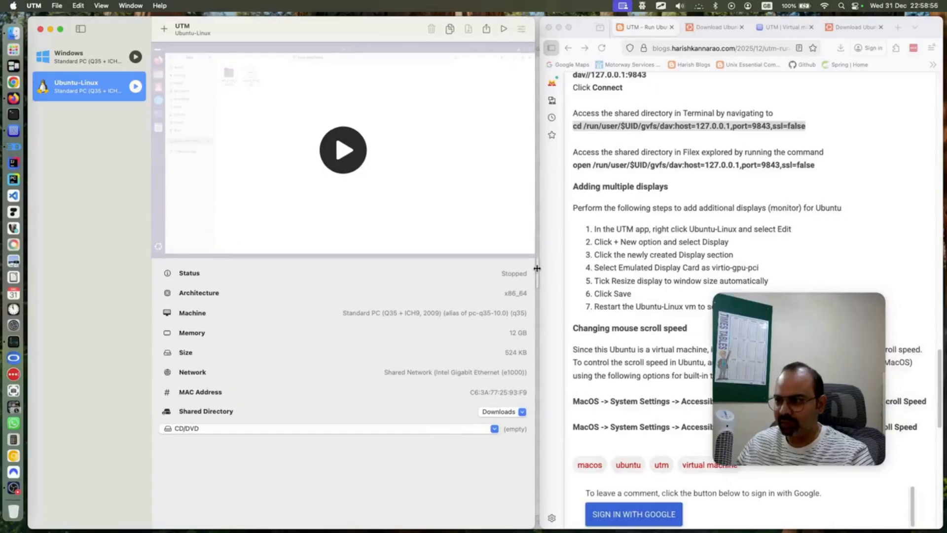
Edit the Ubuntu-Linux VM settings and add a second Display device
{"action": "right_click", "coordinate": [90, 83]}
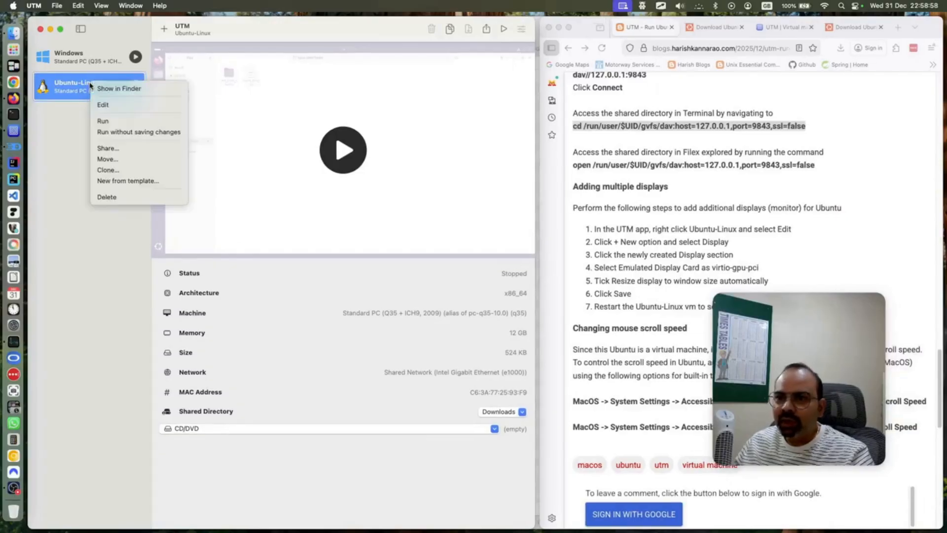
{"action": "left_click", "coordinate": [109, 102]}
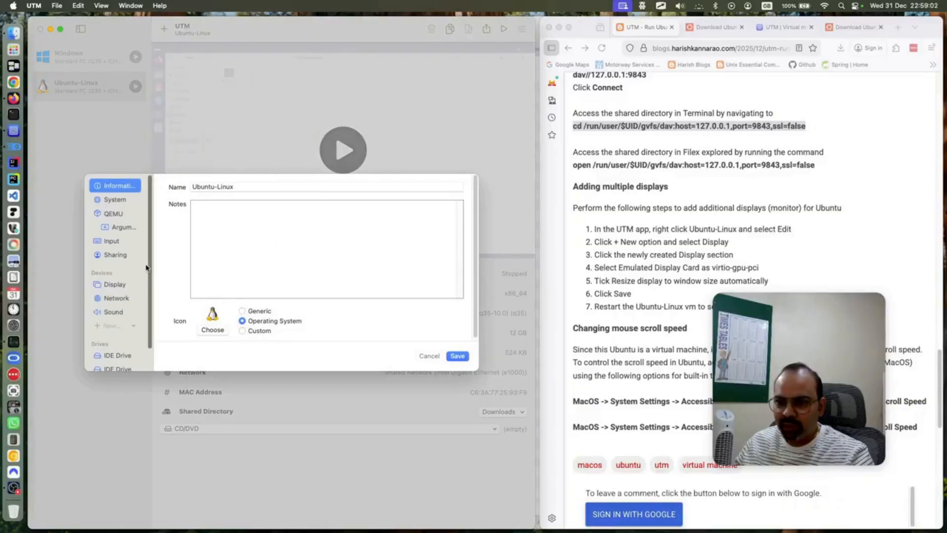
{"action": "scroll", "coordinate": [151, 267], "scroll_direction": "down", "scroll_amount": 2}
{"action": "left_click", "coordinate": [122, 262]}
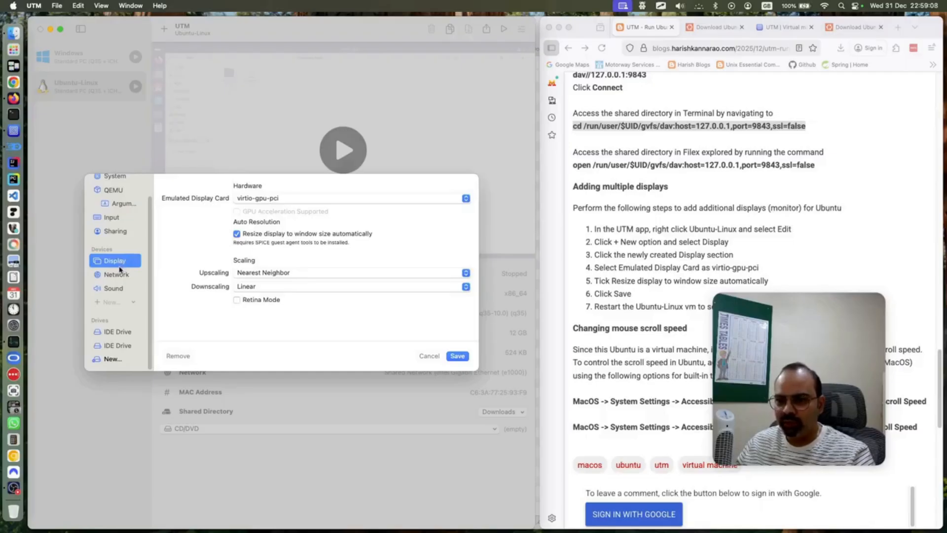
{"action": "left_click", "coordinate": [132, 302]}
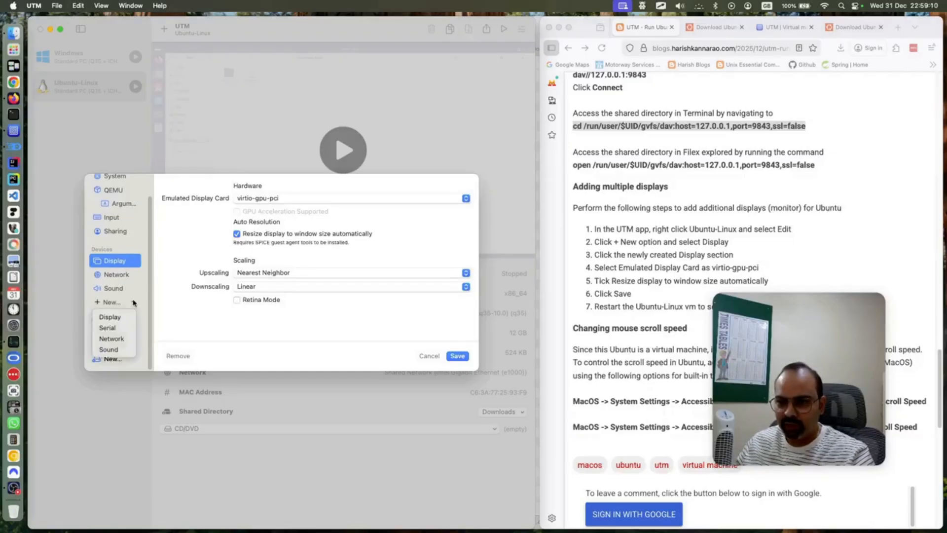
{"action": "left_click", "coordinate": [122, 315]}
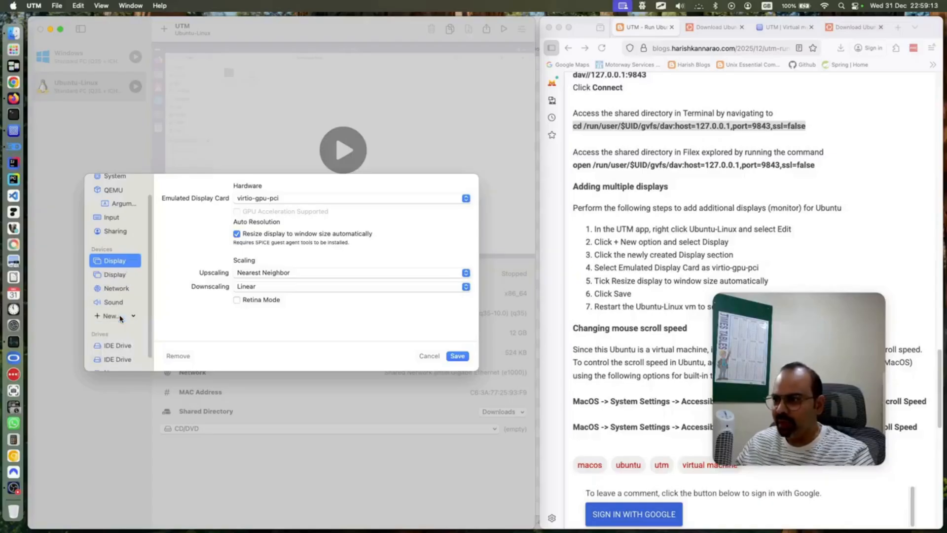
Set the new display's emulated card to virtio-gpu-pci and save the VM settings
{"action": "left_click", "coordinate": [119, 279]}
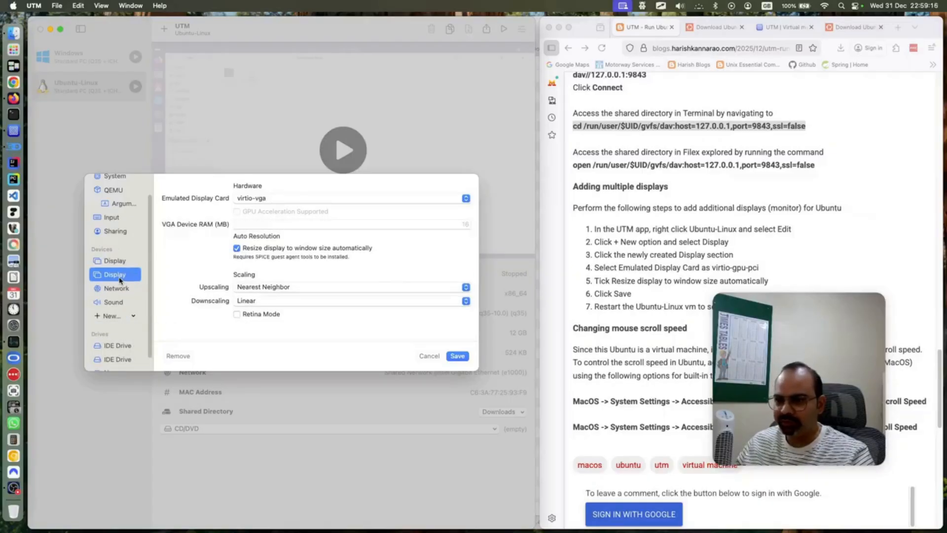
{"action": "left_click", "coordinate": [293, 203]}
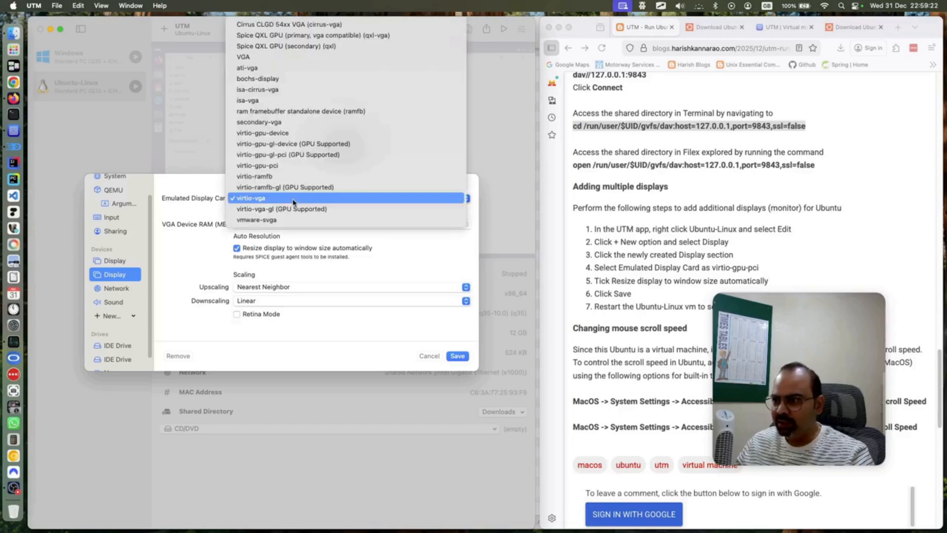
{"action": "left_click", "coordinate": [290, 170]}
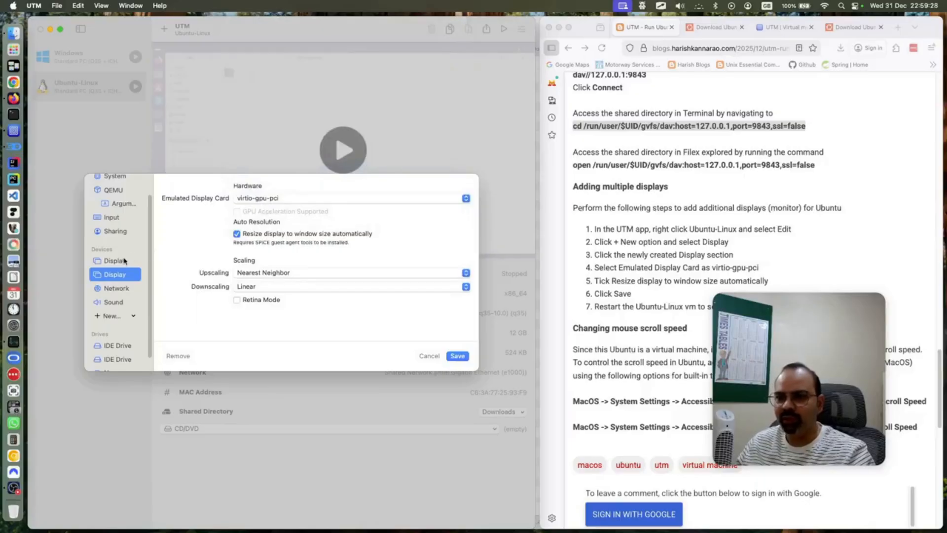
{"action": "left_click", "coordinate": [124, 261]}
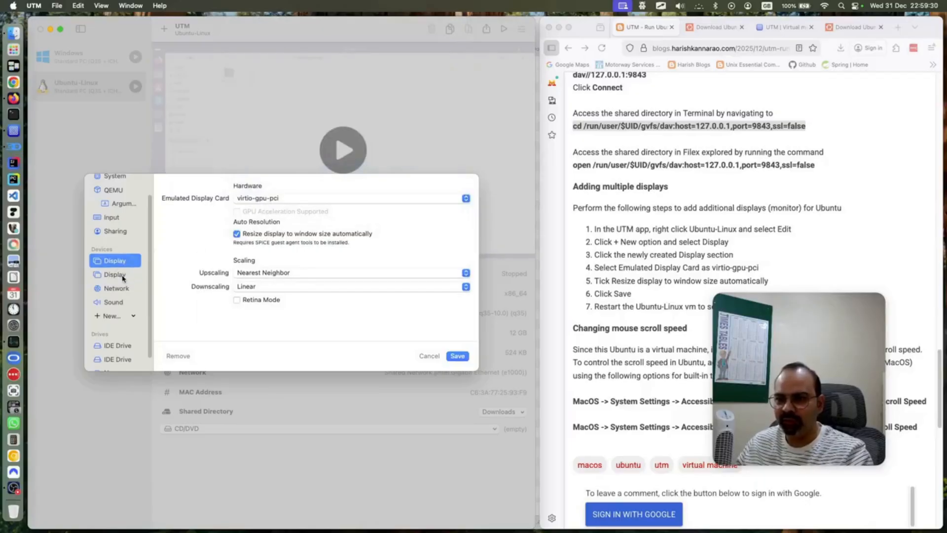
{"action": "left_click", "coordinate": [123, 275]}
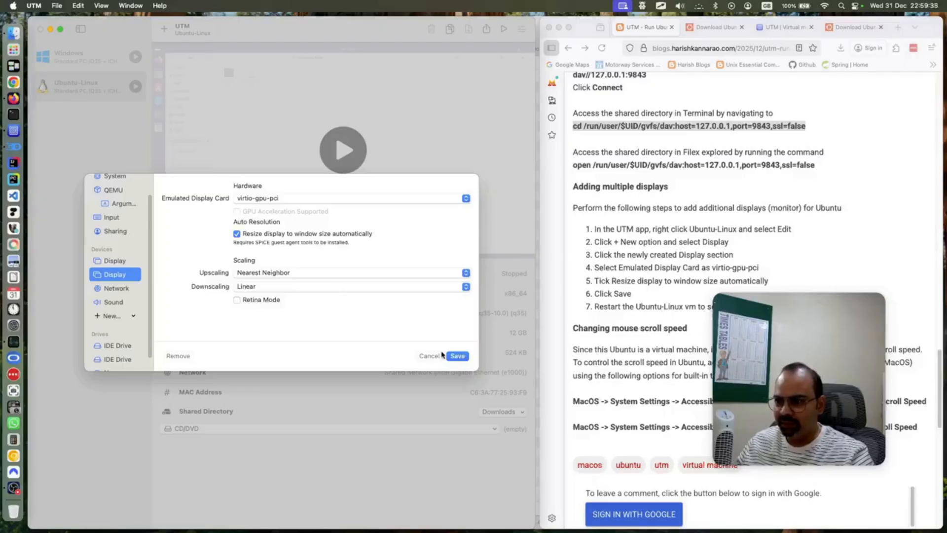
{"action": "left_click", "coordinate": [456, 355]}
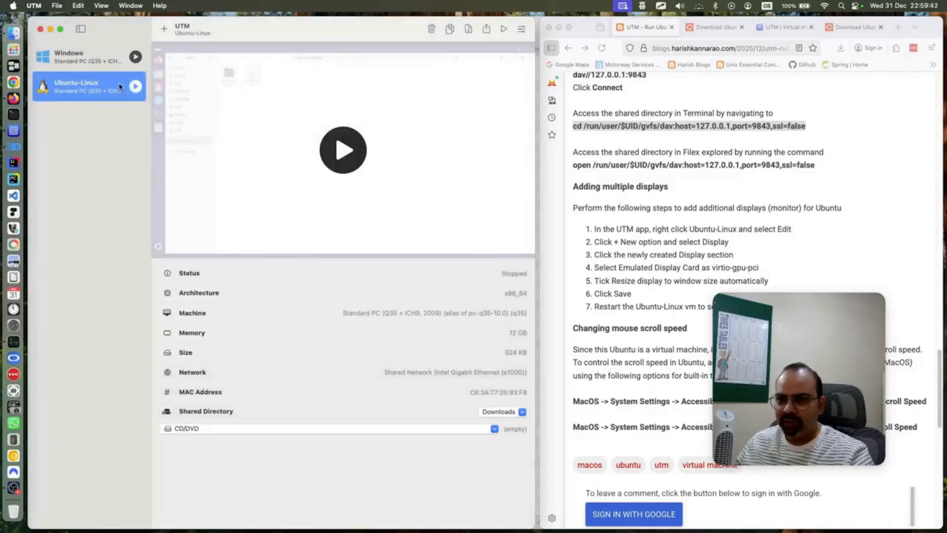
{"action": "right_click", "coordinate": [112, 89]}
Verify the two displays in settings, cancel, then start Ubuntu-Linux and move its window aside
{"action": "left_click", "coordinate": [119, 111]}
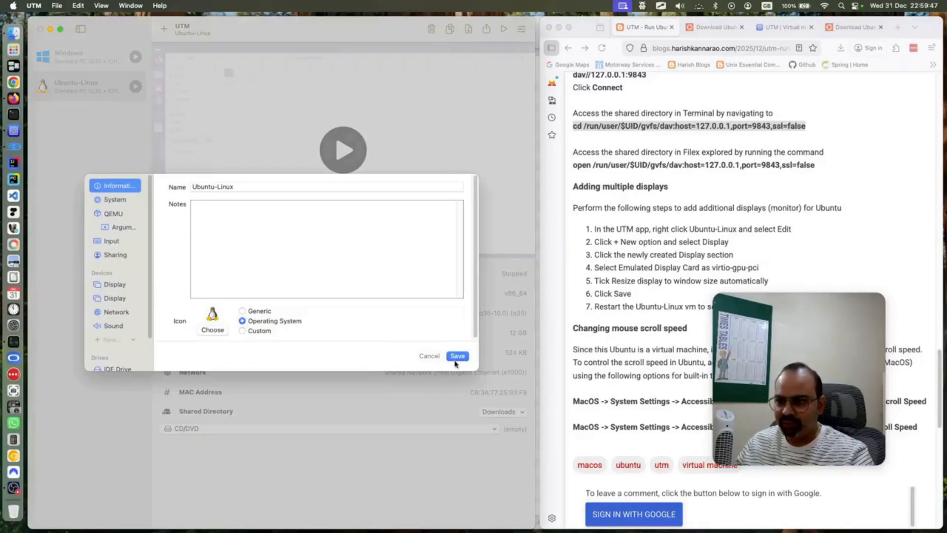
{"action": "left_click", "coordinate": [429, 356]}
{"action": "left_click", "coordinate": [136, 87]}
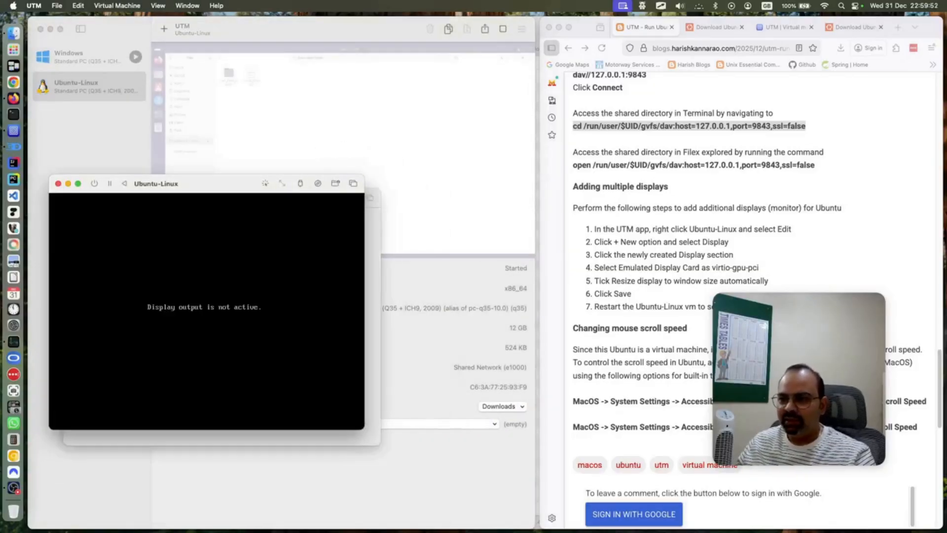
{"action": "left_click_drag", "start_coordinate": [275, 187], "coordinate": [445, 84]}
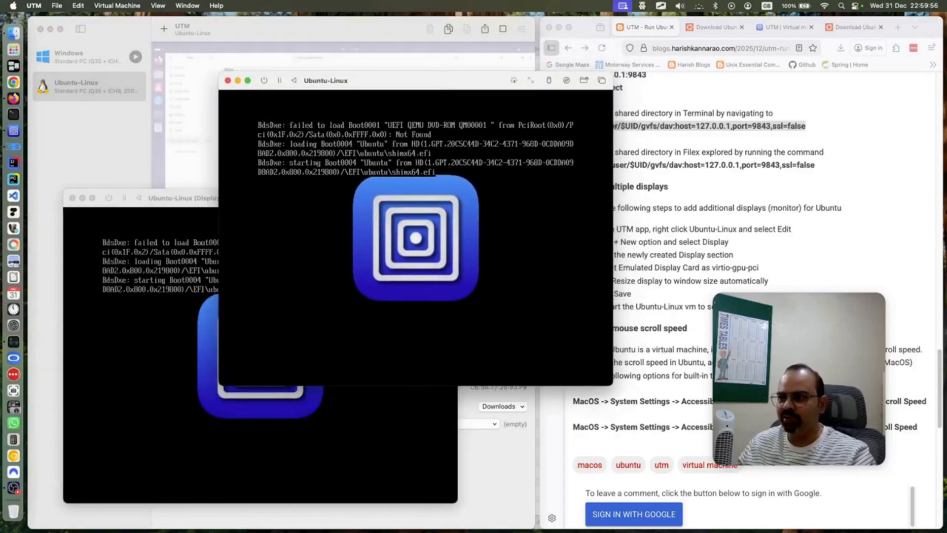
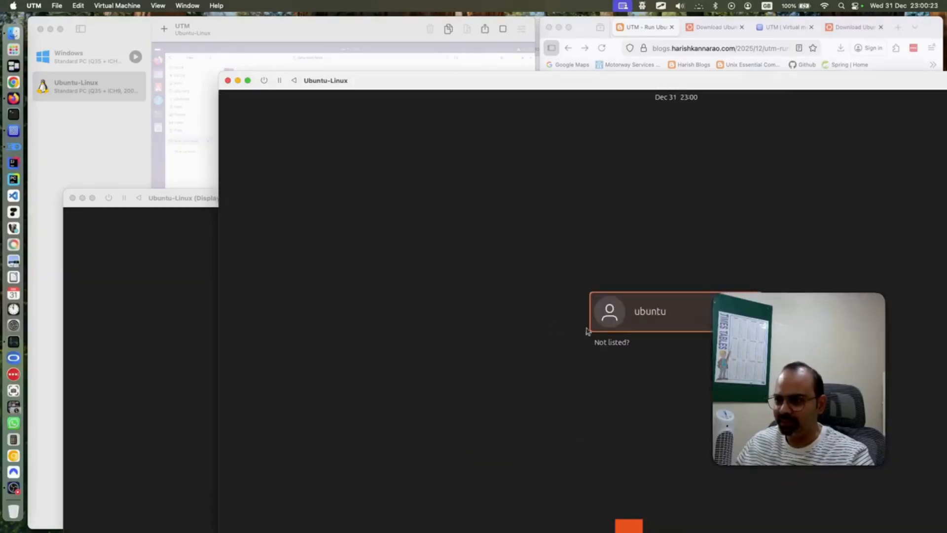
Sign in to Ubuntu as the ubuntu user with the account password
{"action": "left_click", "coordinate": [632, 321]}
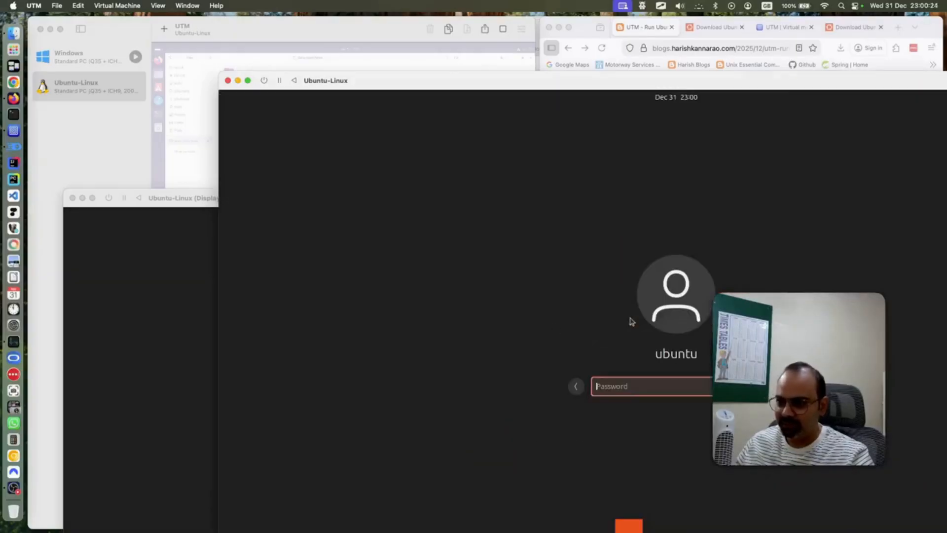
{"action": "type", "text": "●●●●●●●●●●●"}
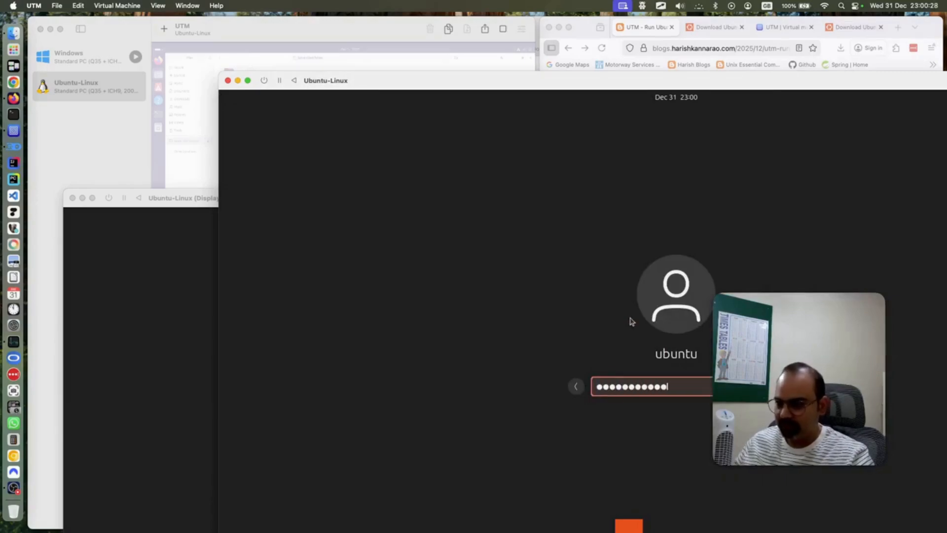
{"action": "left_click_drag", "start_coordinate": [625, 82], "coordinate": [402, 62]}
{"action": "key", "text": "Return"}
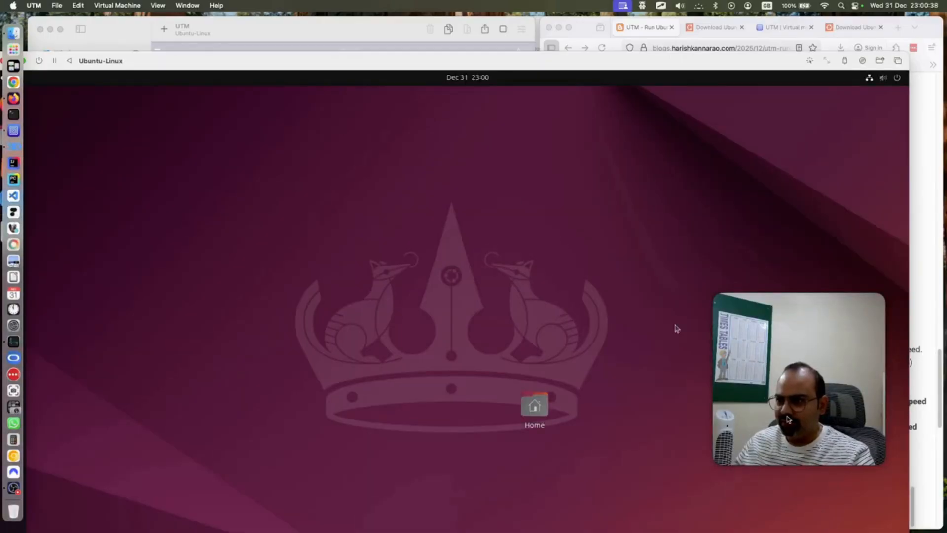
Resize the Ubuntu-Linux VM window to fill the Mac screen using Window > Fill
{"action": "key", "text": "ctrl+Down"}
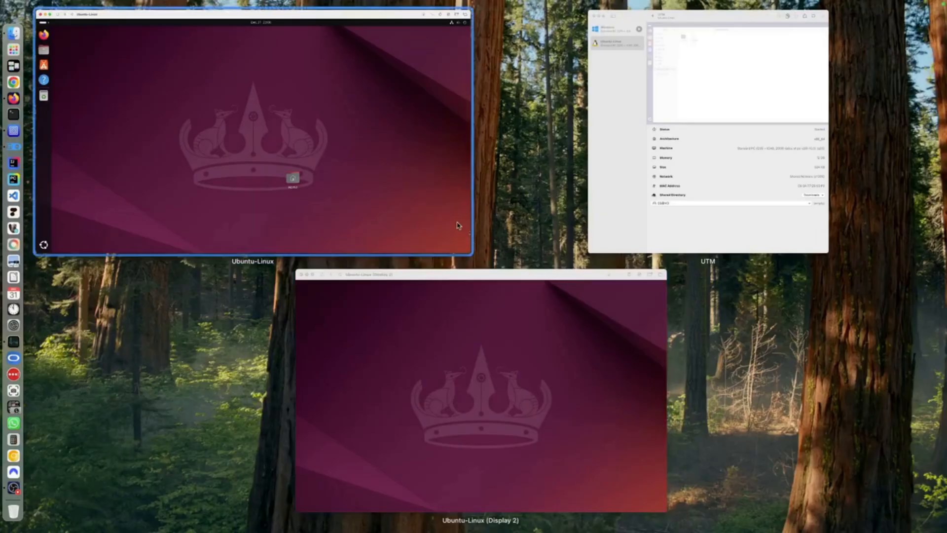
{"action": "left_click", "coordinate": [296, 179]}
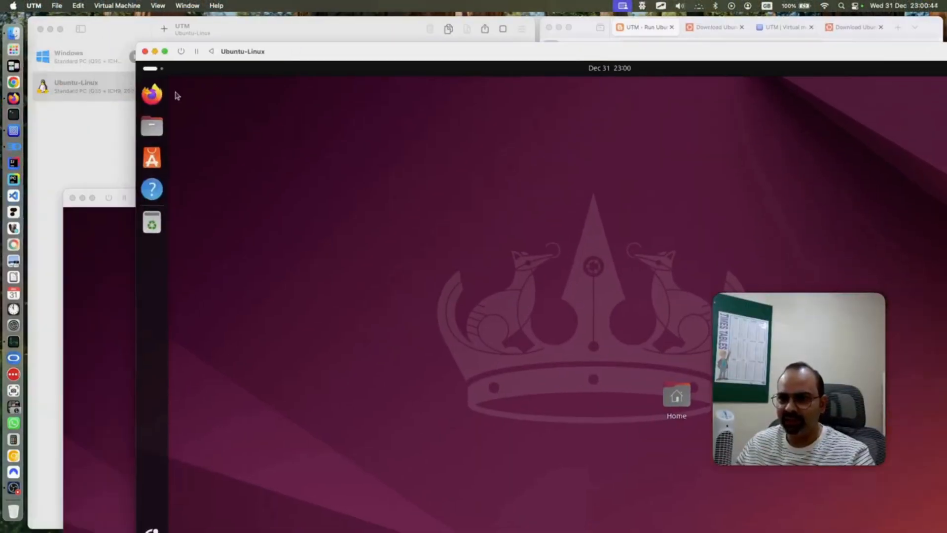
{"action": "left_click", "coordinate": [188, 5]}
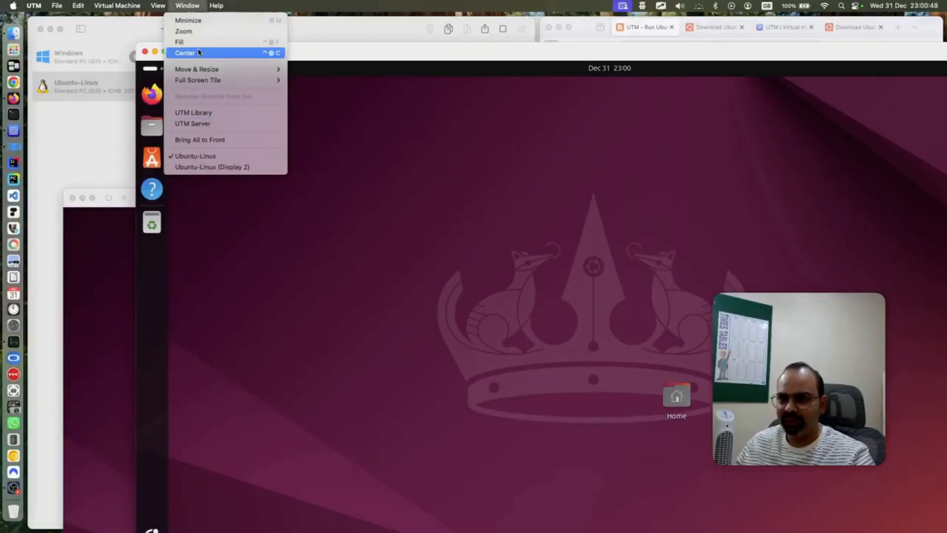
{"action": "left_click", "coordinate": [261, 42]}
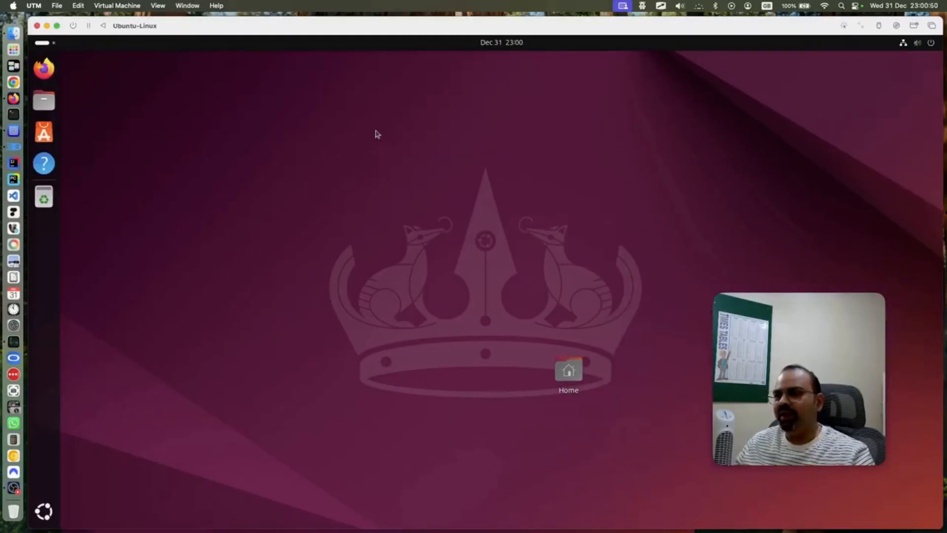
{"action": "mouse_move", "coordinate": [946, 532]}
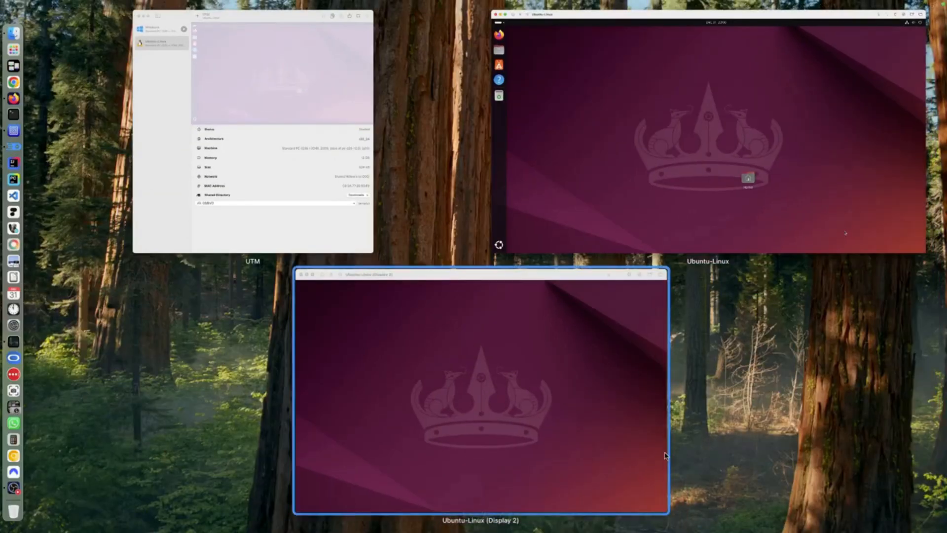
{"action": "left_click", "coordinate": [617, 224]}
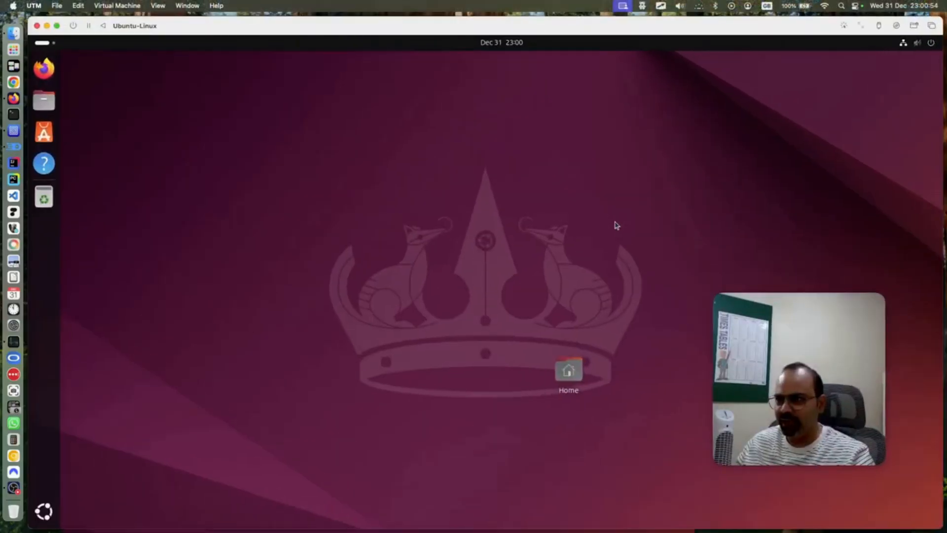
Read the blog's Adding multiple displays and mouse scroll-speed sections in Firefox, then return to the VM
{"action": "left_click", "coordinate": [13, 98]}
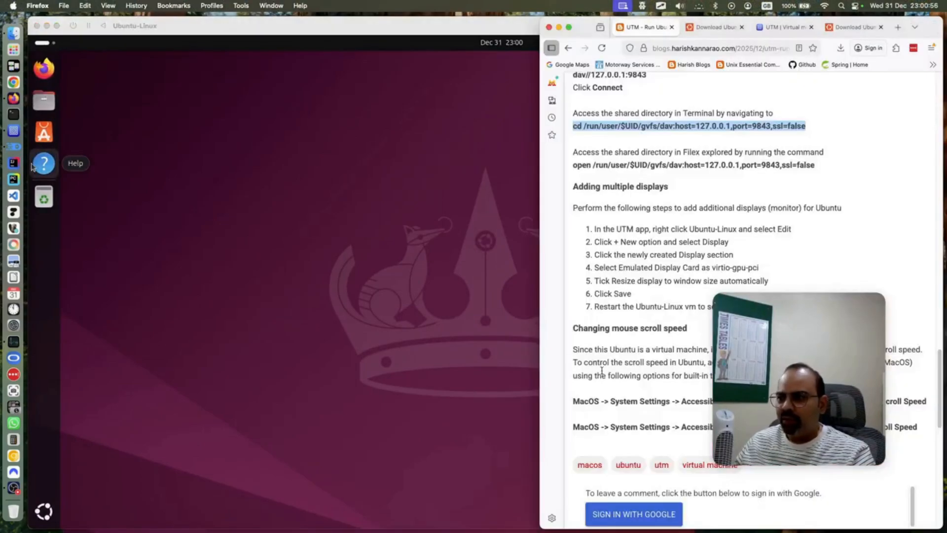
{"action": "left_click", "coordinate": [622, 297]}
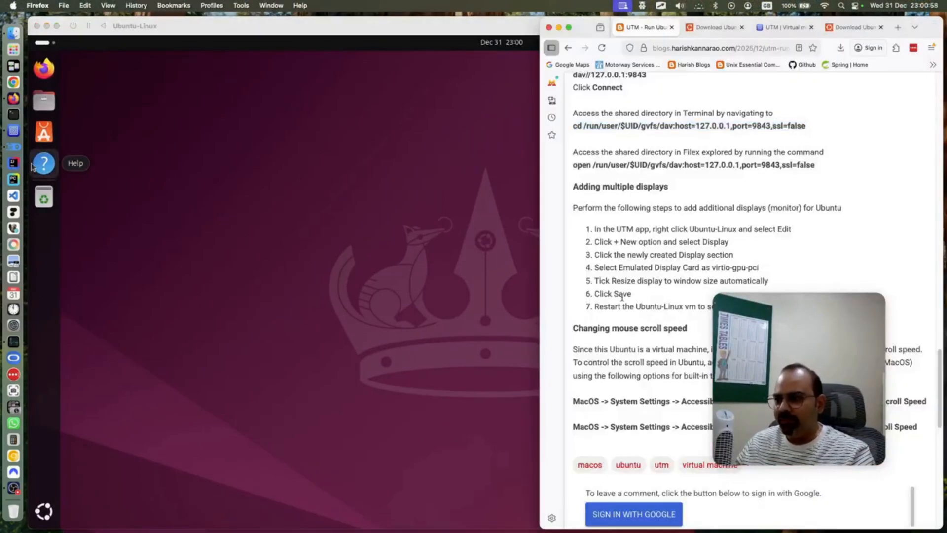
{"action": "scroll", "coordinate": [623, 294], "scroll_direction": "down", "scroll_amount": 1}
{"action": "scroll", "coordinate": [623, 294], "scroll_direction": "up", "scroll_amount": 5}
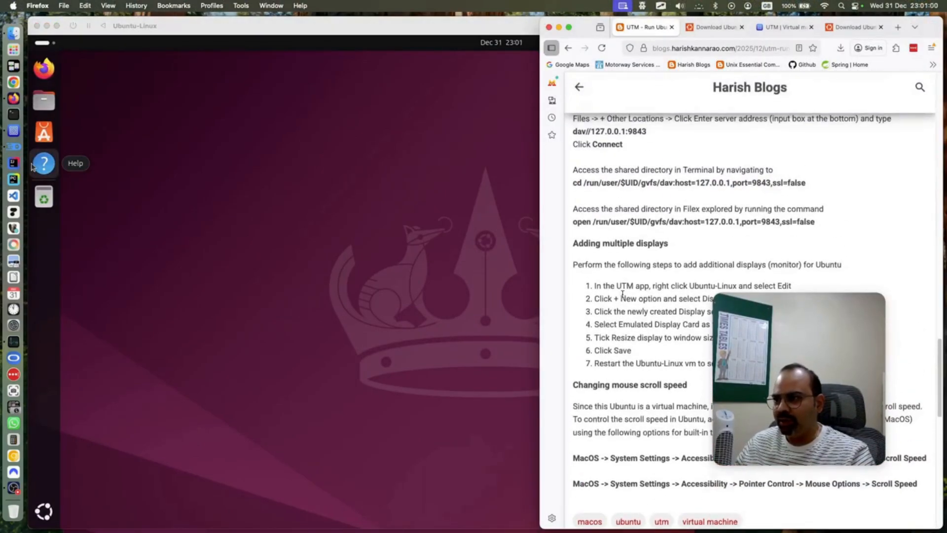
{"action": "scroll", "coordinate": [623, 296], "scroll_direction": "up", "scroll_amount": 2}
{"action": "scroll", "coordinate": [623, 296], "scroll_direction": "down", "scroll_amount": 3}
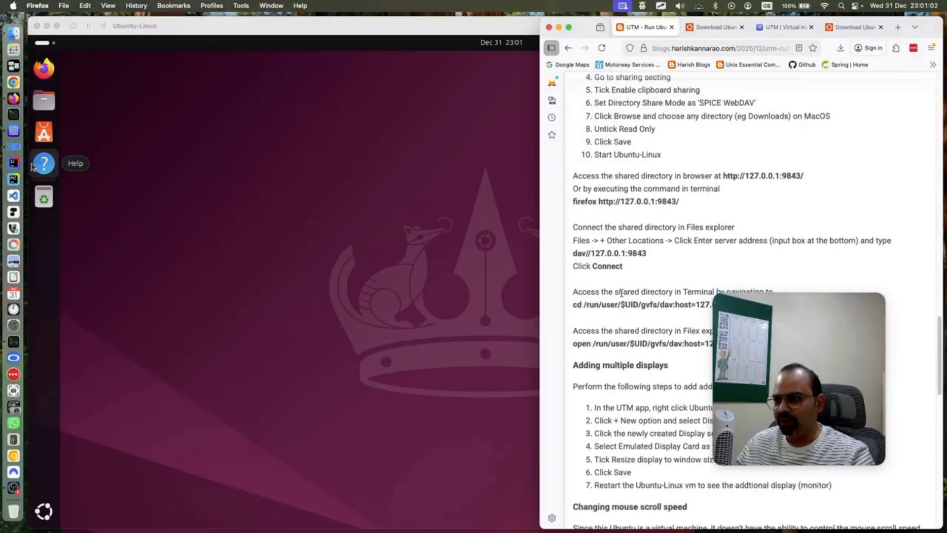
{"action": "scroll", "coordinate": [622, 296], "scroll_direction": "down", "scroll_amount": 3}
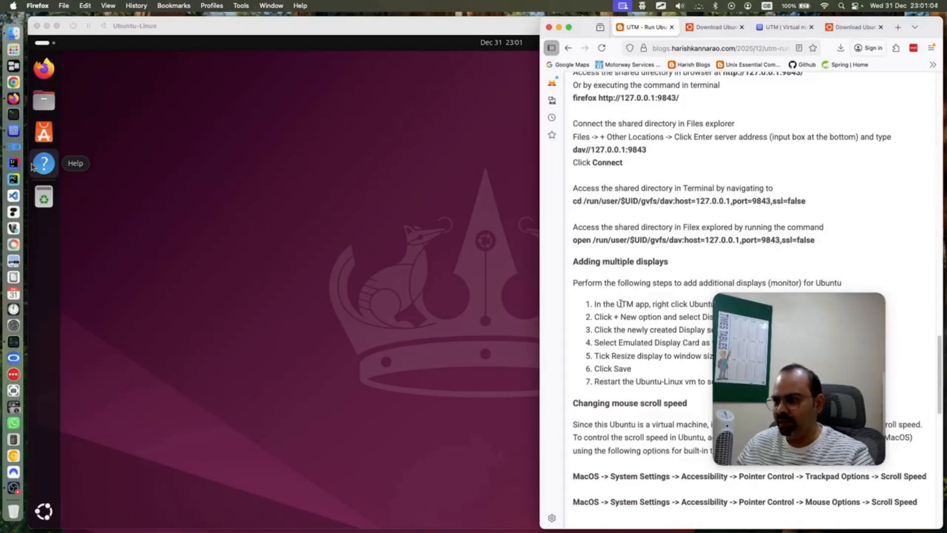
{"action": "scroll", "coordinate": [620, 301], "scroll_direction": "down", "scroll_amount": 10}
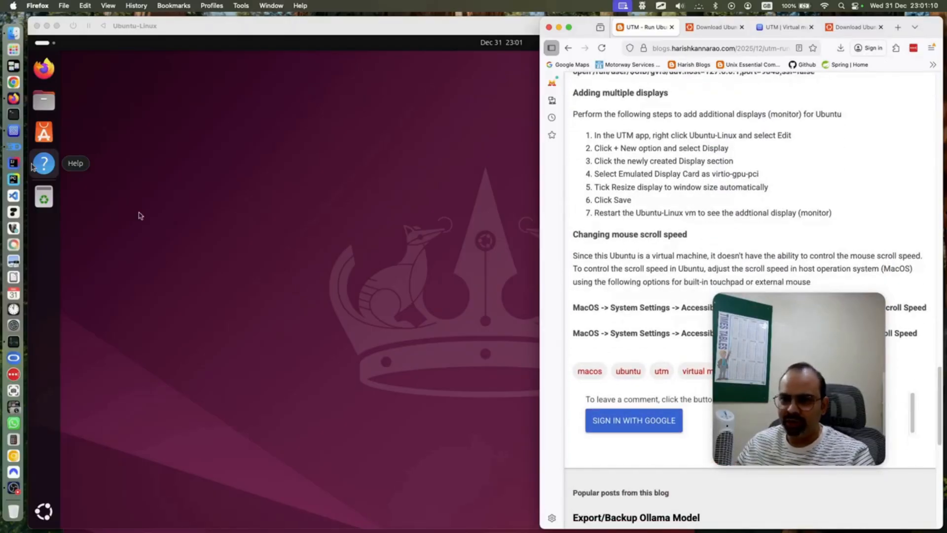
{"action": "left_click", "coordinate": [45, 515]}
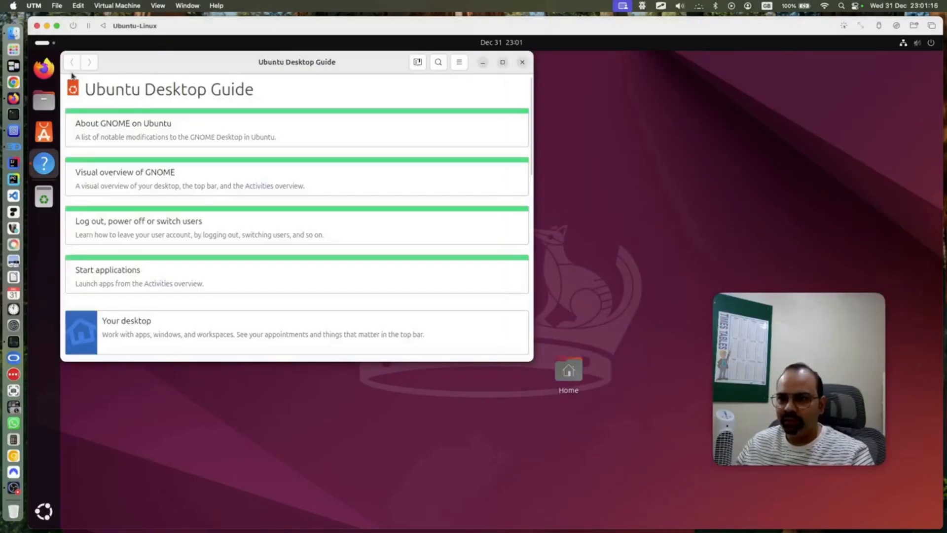
Close the Ubuntu Desktop Guide and launch Ubuntu's Settings app
{"action": "left_click", "coordinate": [521, 62]}
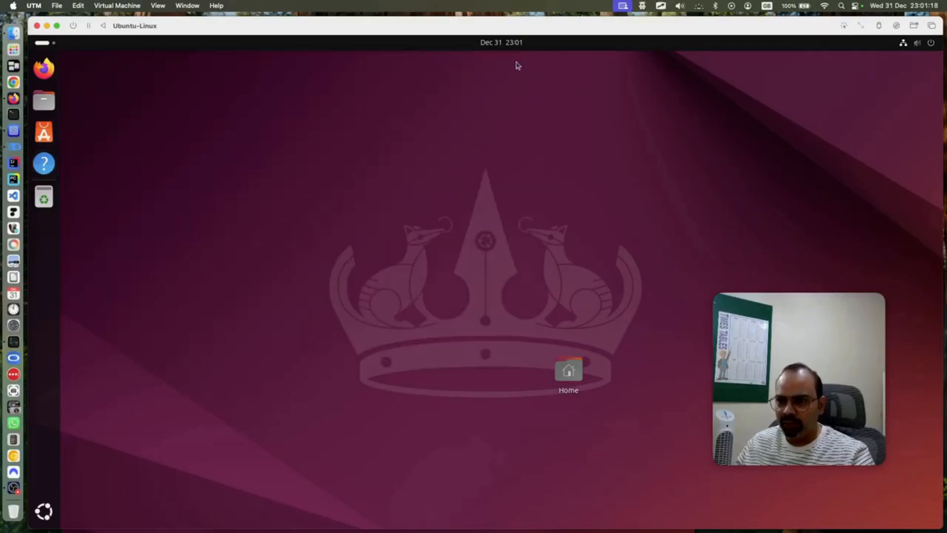
{"action": "left_click", "coordinate": [44, 511]}
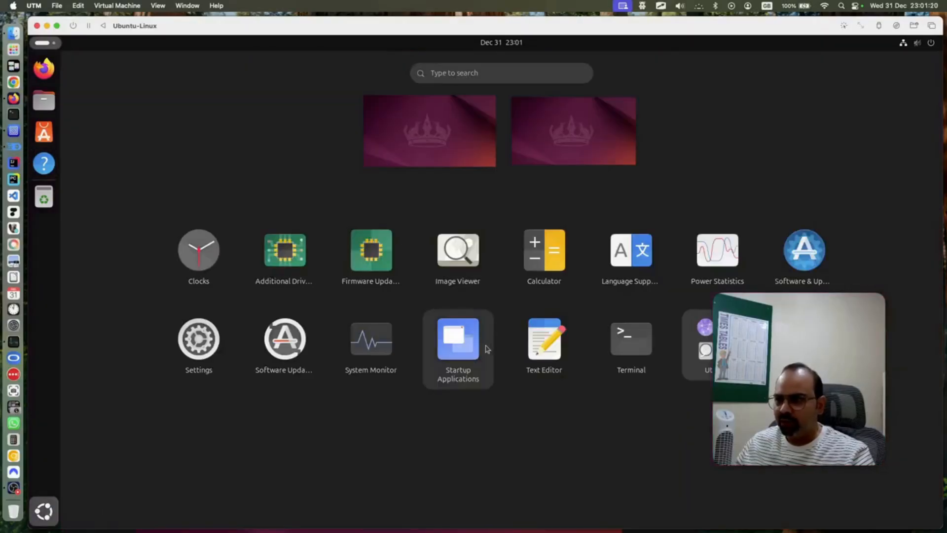
{"action": "left_click", "coordinate": [188, 339]}
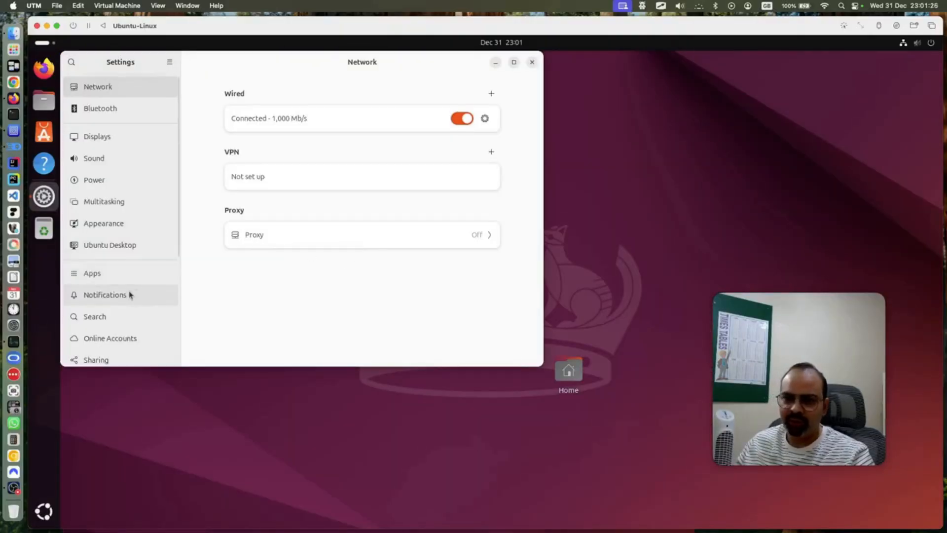
Show the Mouse & Touchpad settings page, then bring the Firefox blog guide alongside
{"action": "scroll", "coordinate": [129, 295], "scroll_direction": "down", "scroll_amount": 4}
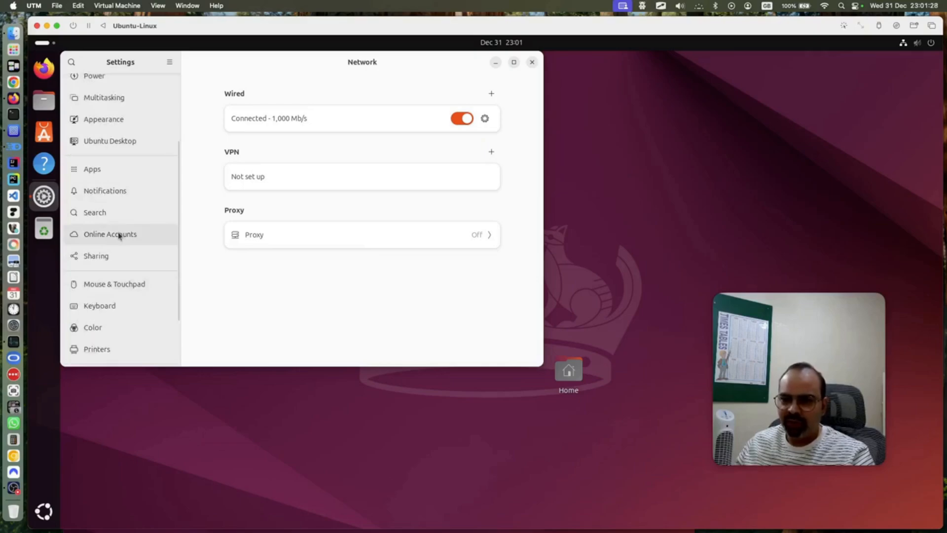
{"action": "scroll", "coordinate": [119, 236], "scroll_direction": "up", "scroll_amount": 3}
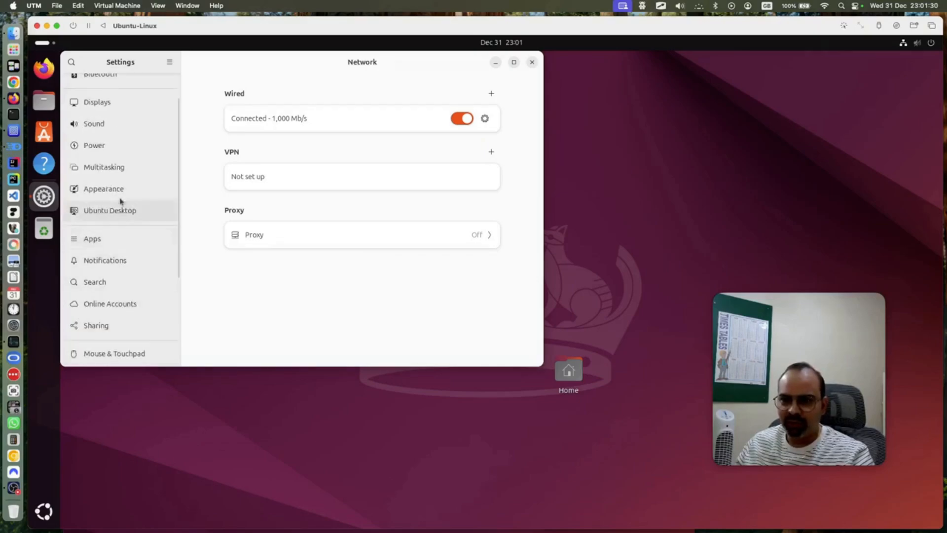
{"action": "scroll", "coordinate": [118, 195], "scroll_direction": "down", "scroll_amount": 3}
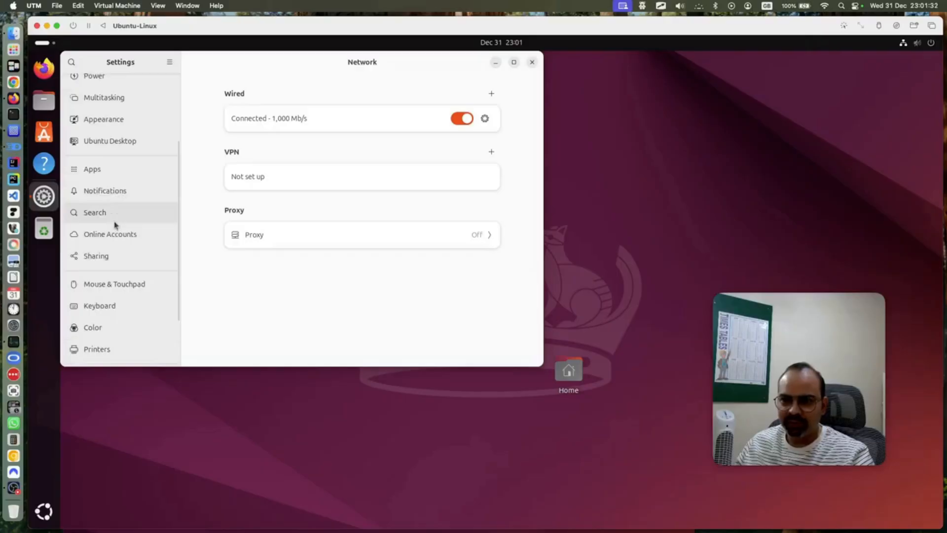
{"action": "scroll", "coordinate": [115, 225], "scroll_direction": "down", "scroll_amount": 2}
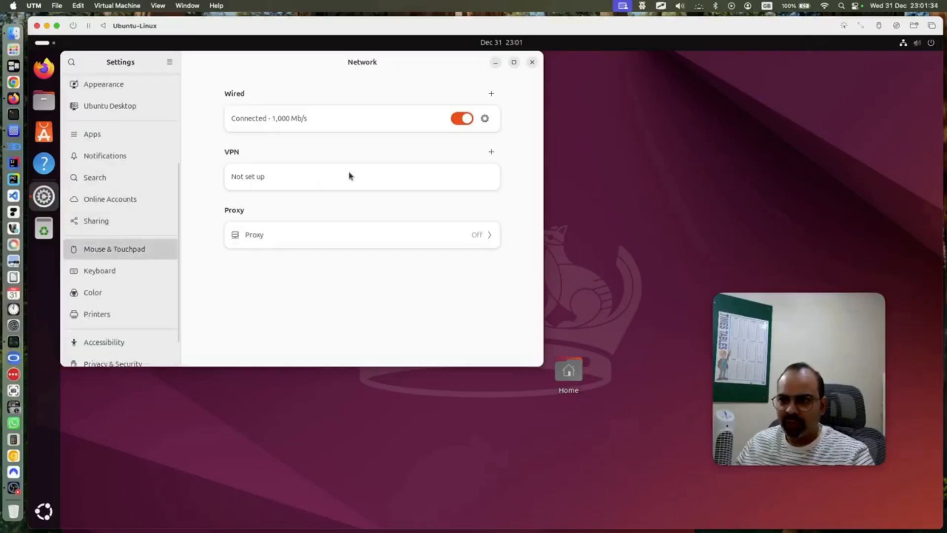
{"action": "left_click", "coordinate": [117, 248]}
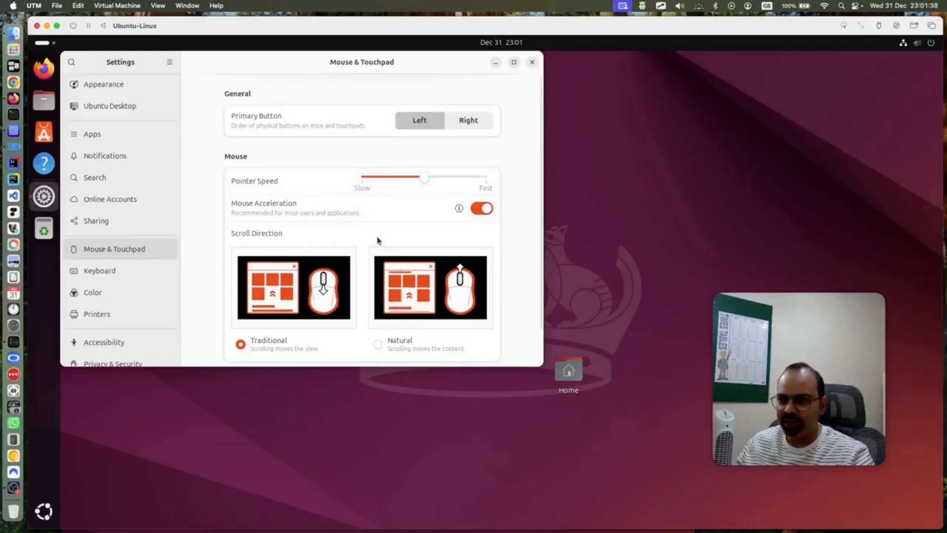
{"action": "scroll", "coordinate": [491, 220], "scroll_direction": "down", "scroll_amount": 2}
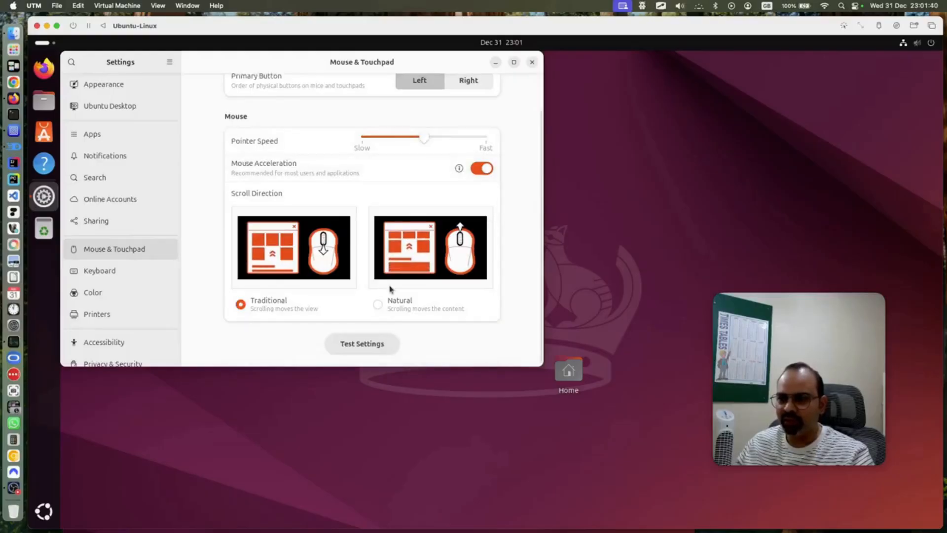
{"action": "scroll", "coordinate": [390, 260], "scroll_direction": "up", "scroll_amount": 2}
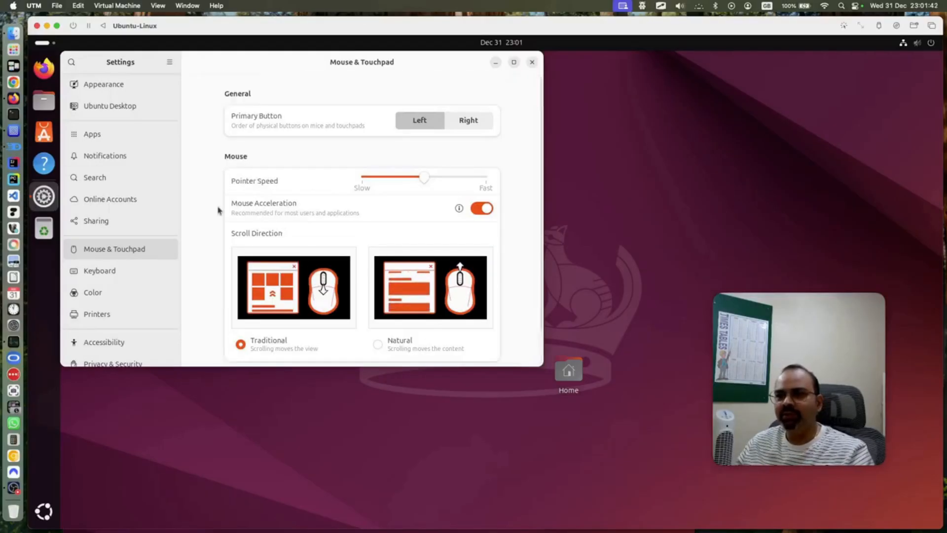
{"action": "left_click", "coordinate": [13, 100]}
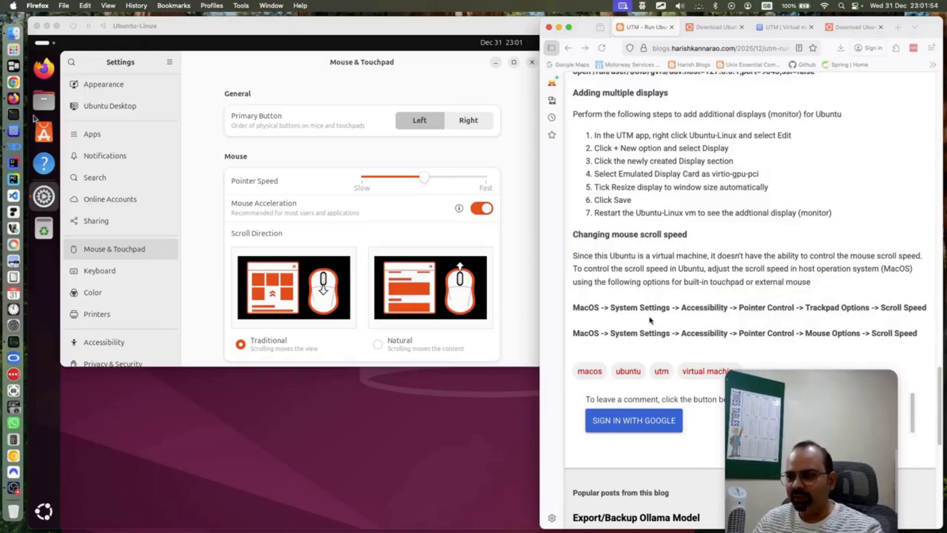
Review the Mac's Pointer Control trackpad and mouse scroll options unchanged, then close System Settings
{"action": "left_click", "coordinate": [22, 324]}
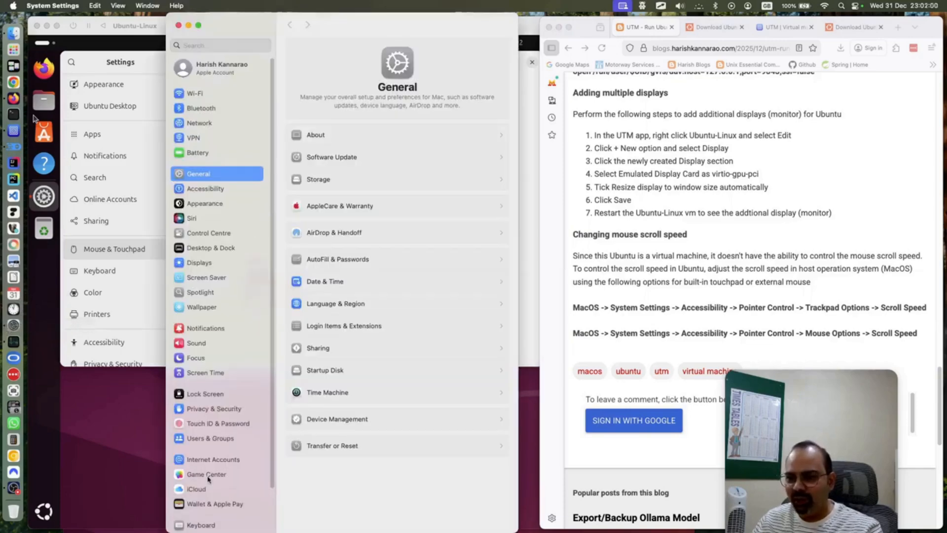
{"action": "scroll", "coordinate": [236, 459], "scroll_direction": "down", "scroll_amount": 3}
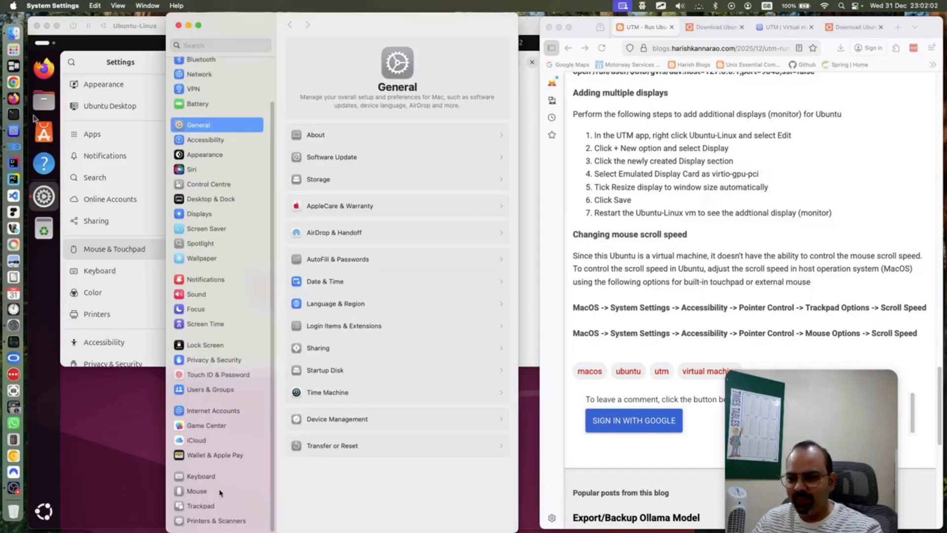
{"action": "left_click", "coordinate": [215, 141]}
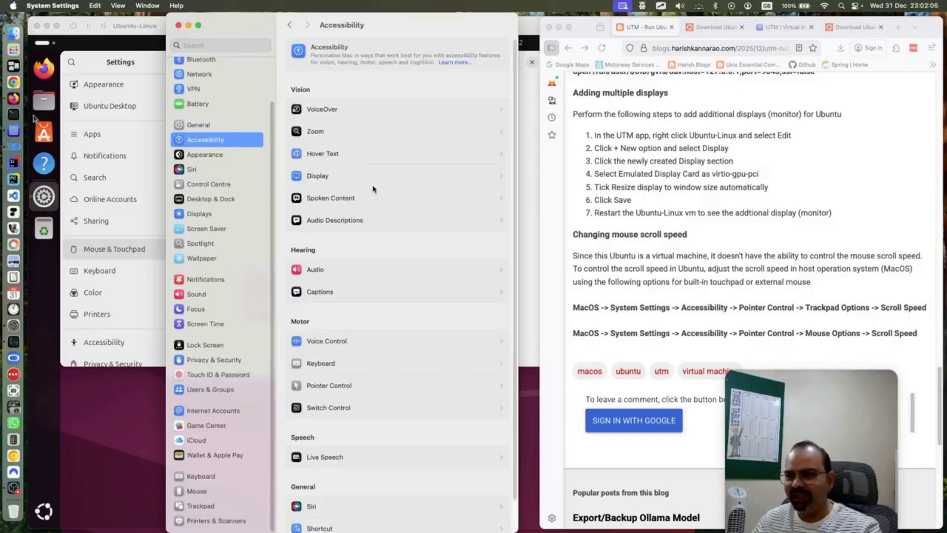
{"action": "left_click", "coordinate": [354, 387]}
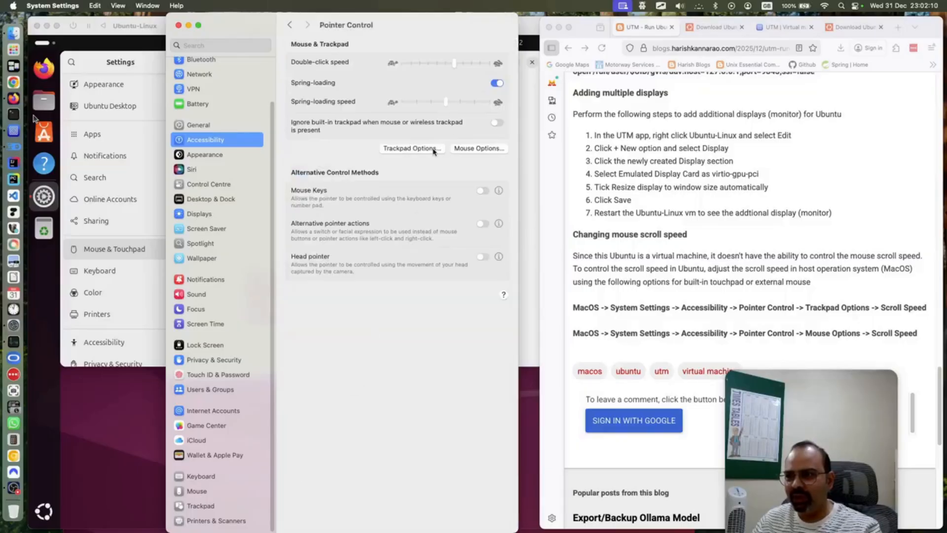
{"action": "left_click", "coordinate": [413, 149]}
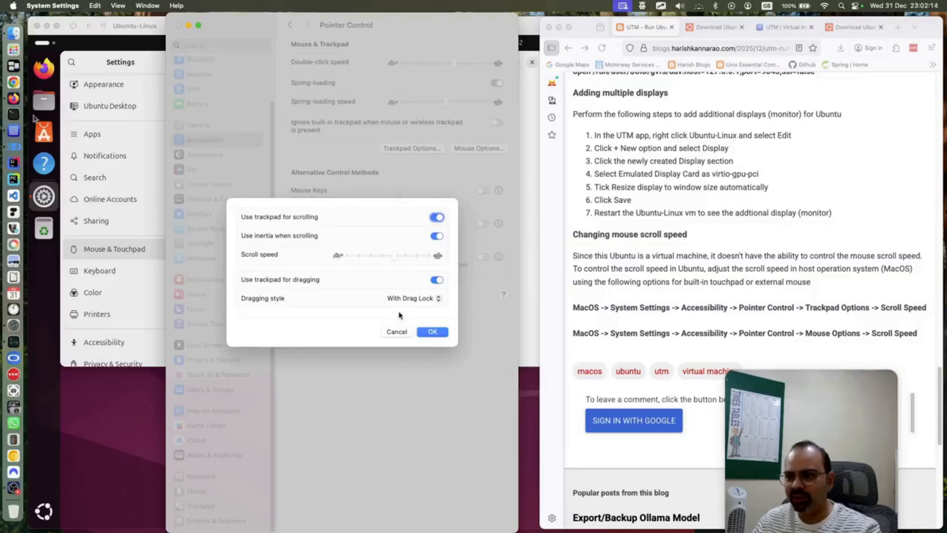
{"action": "left_click", "coordinate": [400, 332]}
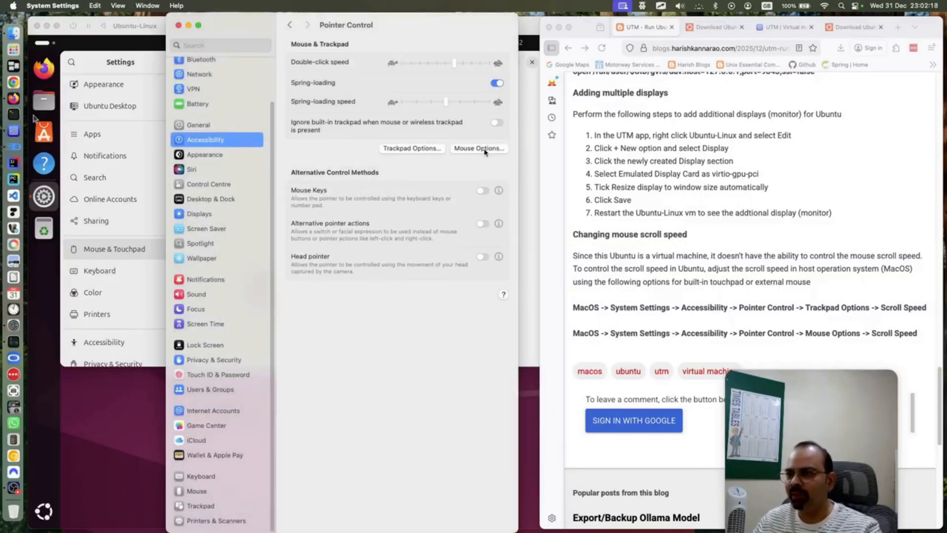
{"action": "left_click", "coordinate": [479, 149]}
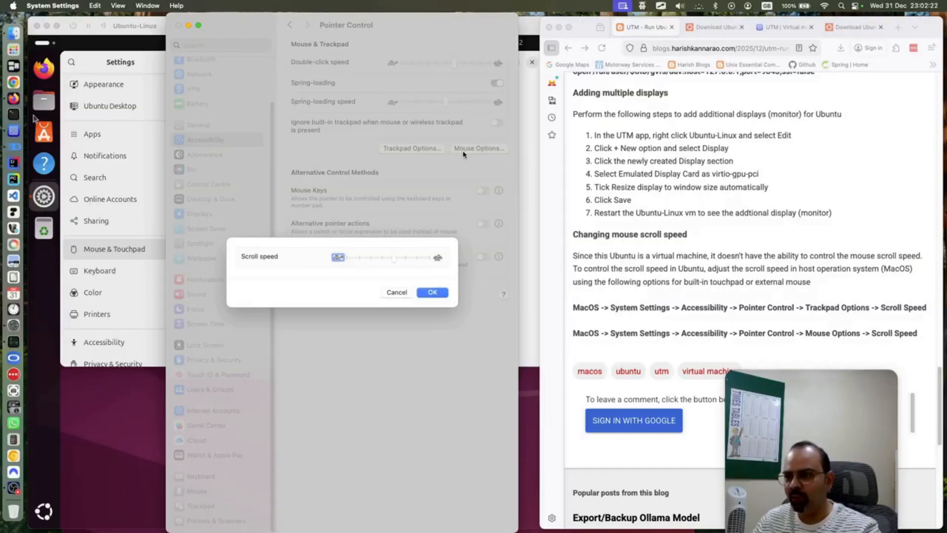
{"action": "left_click", "coordinate": [397, 293]}
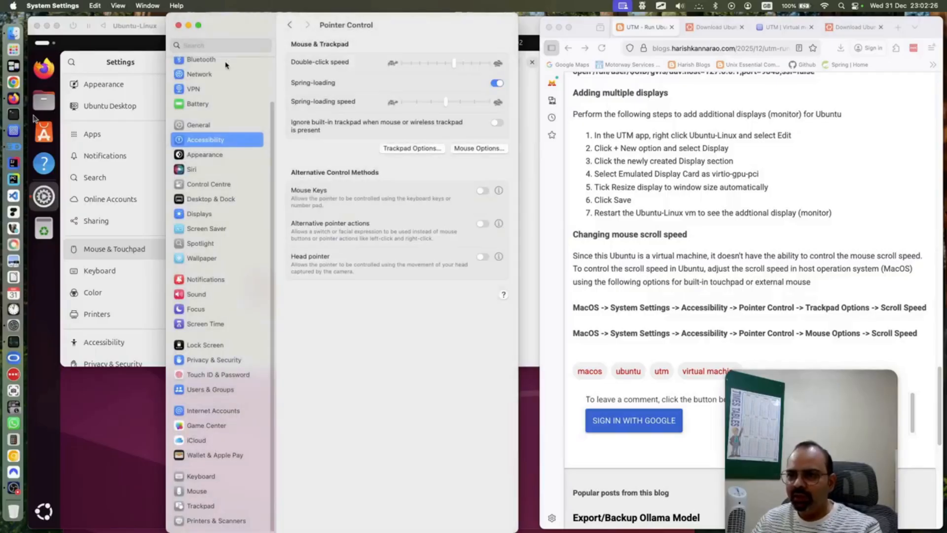
{"action": "left_click", "coordinate": [179, 26]}
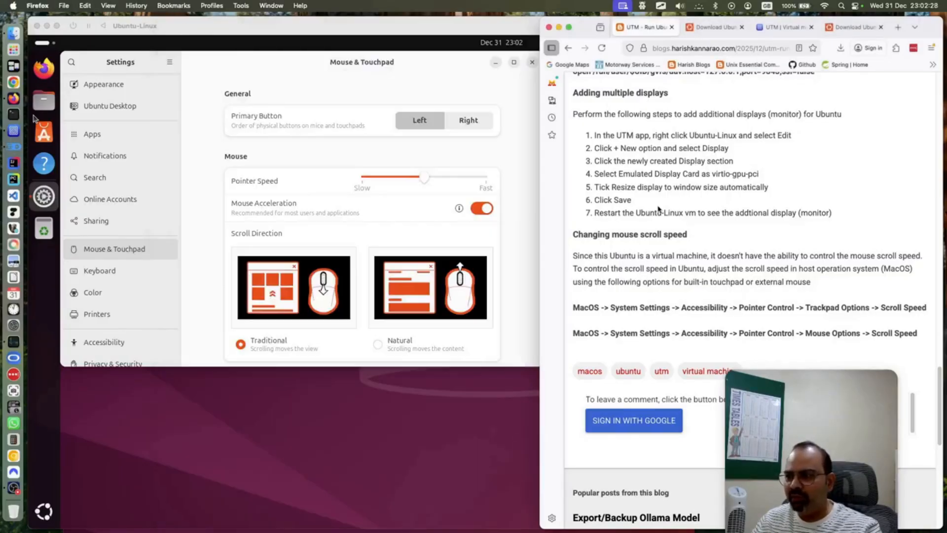
Scroll the blog up to the Change Ubuntu Settings list, then return to the Ubuntu VM
{"action": "scroll", "coordinate": [658, 252], "scroll_direction": "up", "scroll_amount": 4}
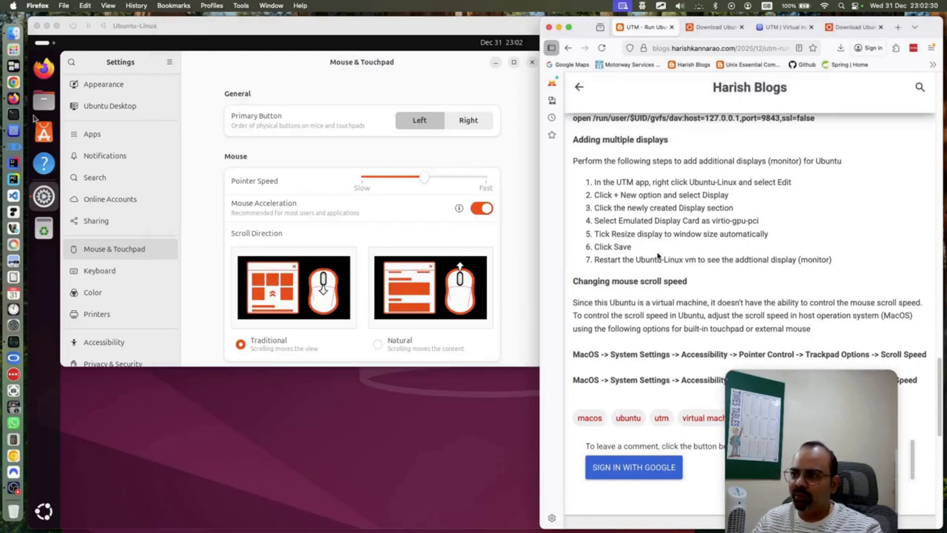
{"action": "scroll", "coordinate": [658, 252], "scroll_direction": "up", "scroll_amount": 10}
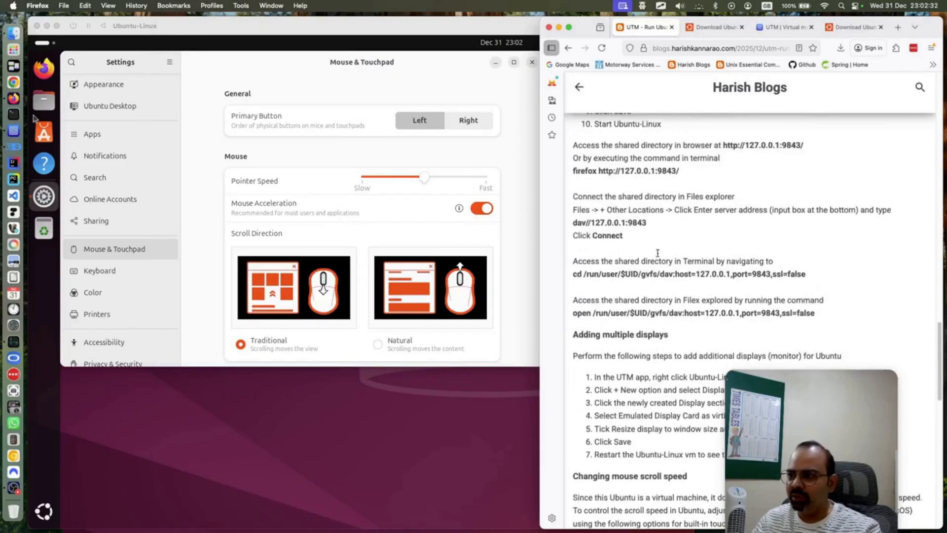
{"action": "scroll", "coordinate": [658, 255], "scroll_direction": "up", "scroll_amount": 14}
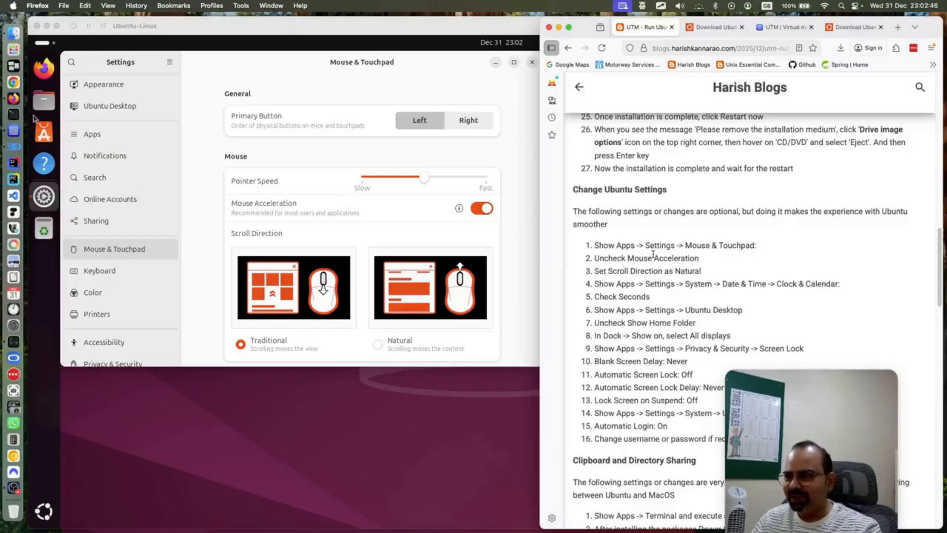
{"action": "left_click", "coordinate": [482, 178]}
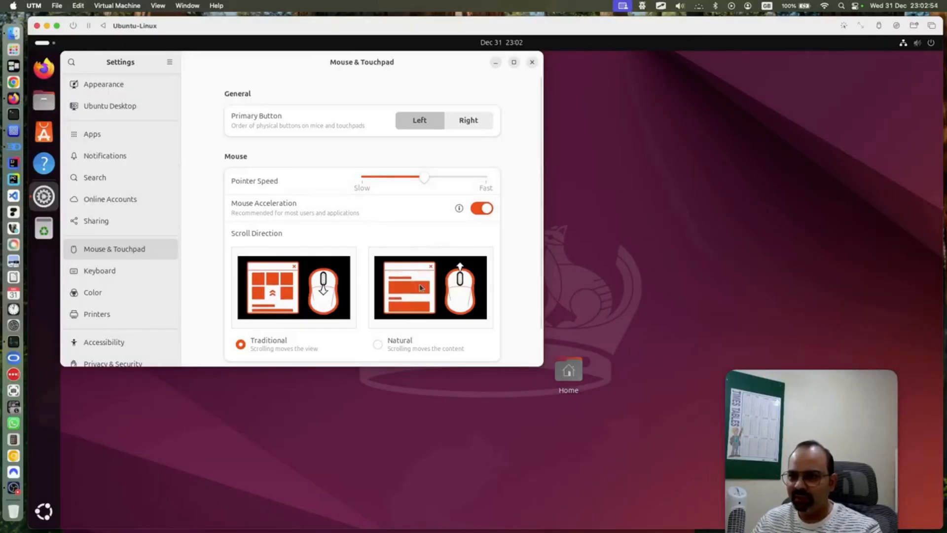
Set Ubuntu's scroll direction to Natural and turn Mouse Acceleration off
{"action": "left_click", "coordinate": [378, 344]}
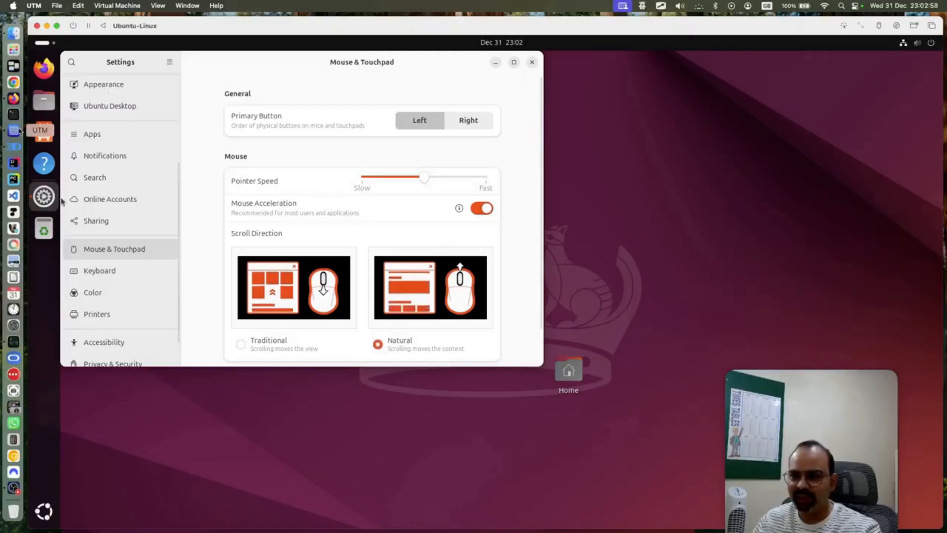
{"action": "scroll", "coordinate": [463, 260], "scroll_direction": "down", "scroll_amount": 2}
{"action": "scroll", "coordinate": [463, 259], "scroll_direction": "up", "scroll_amount": 2}
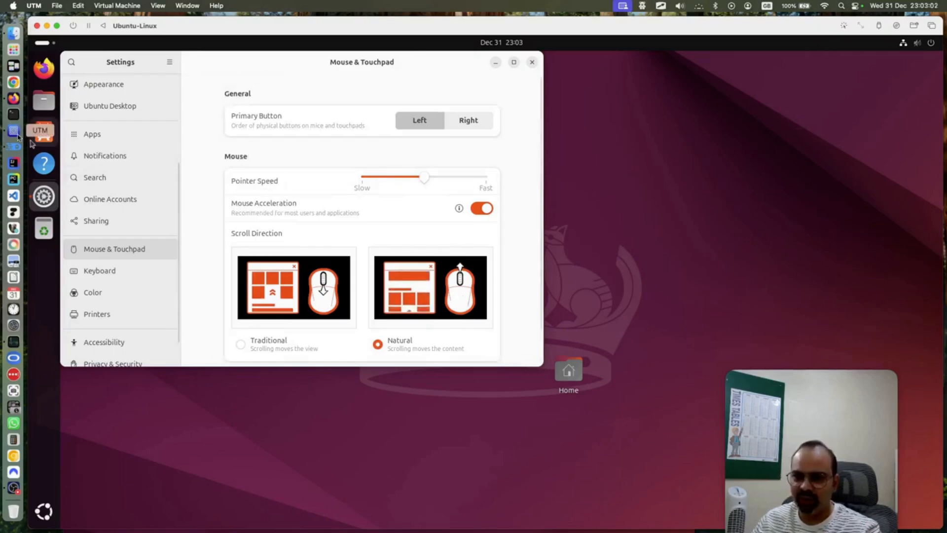
{"action": "left_click", "coordinate": [13, 98]}
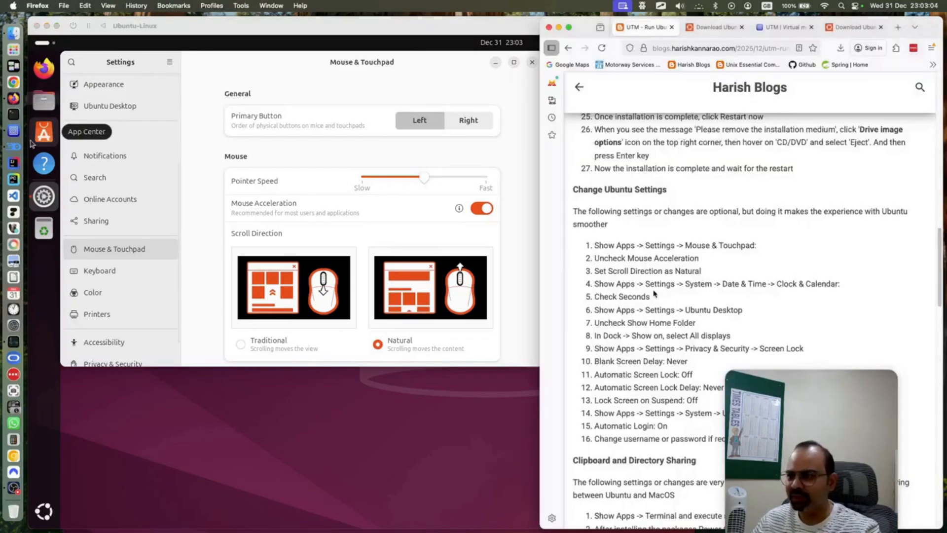
{"action": "left_click", "coordinate": [31, 143]}
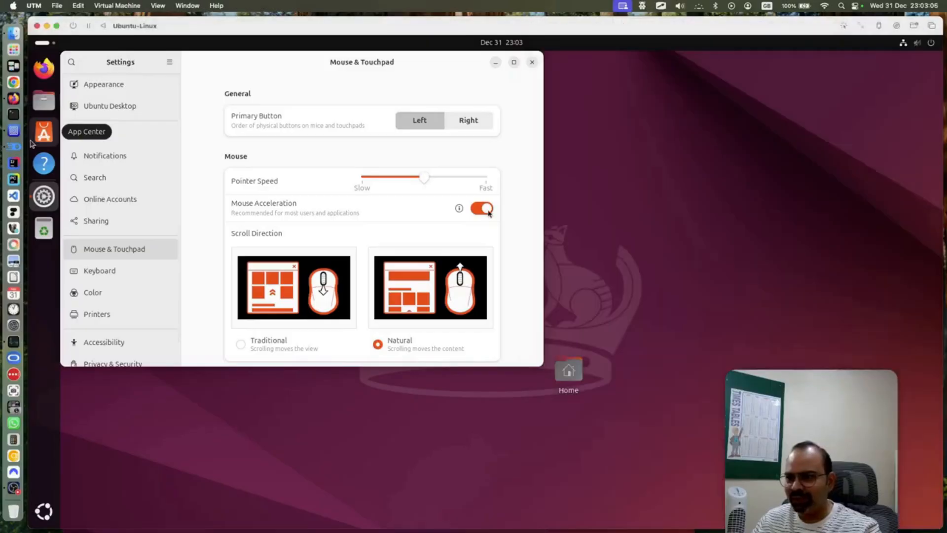
{"action": "left_click", "coordinate": [482, 208]}
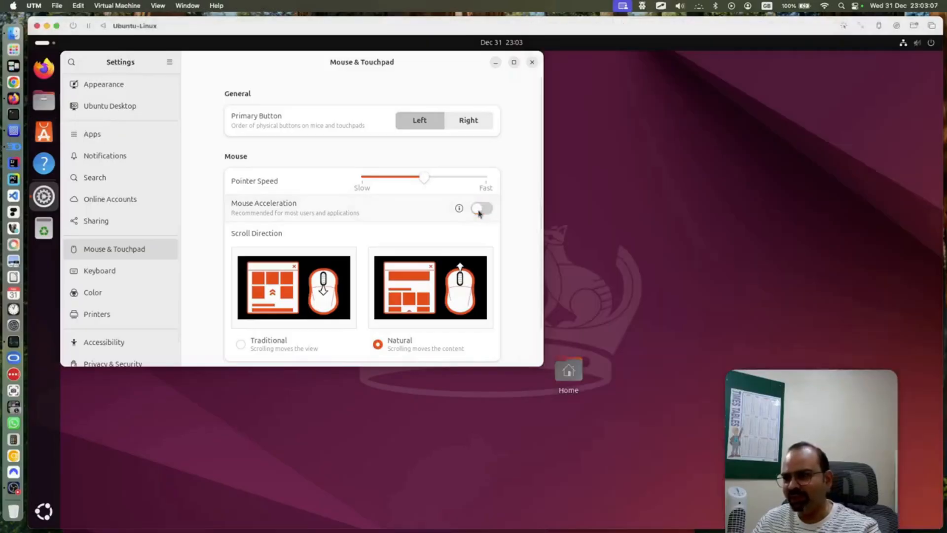
Quit the Mac Terminal app from its Dock menu
{"action": "left_click", "coordinate": [16, 110]}
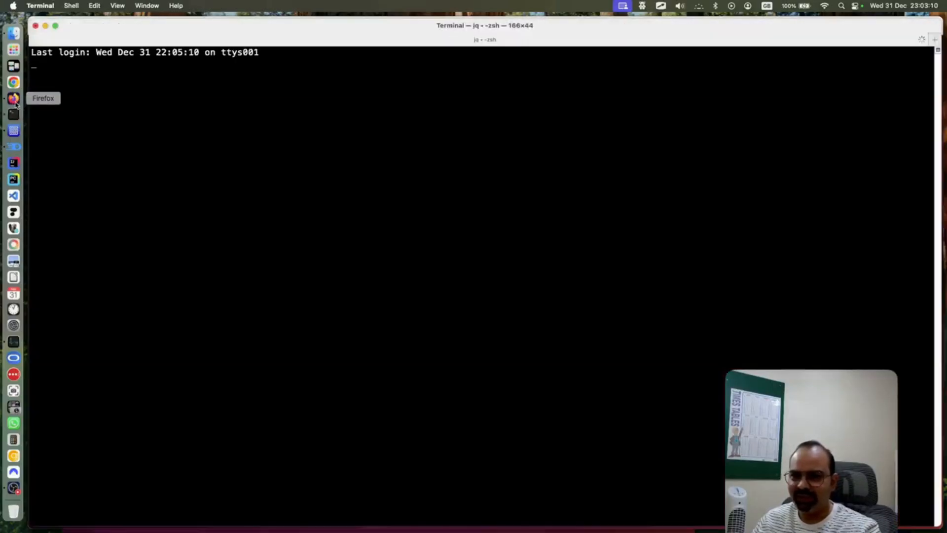
{"action": "left_click", "coordinate": [13, 99]}
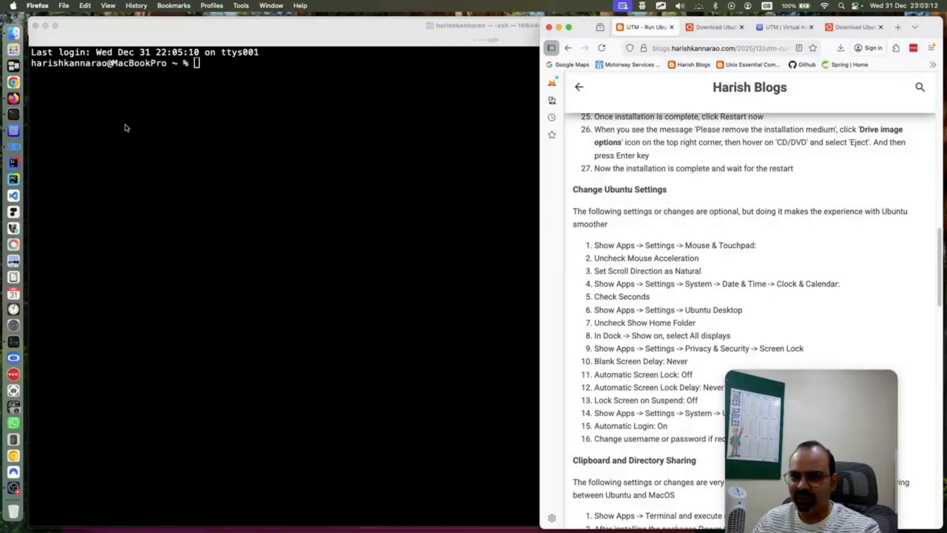
{"action": "right_click", "coordinate": [13, 114]}
{"action": "left_click", "coordinate": [93, 212]}
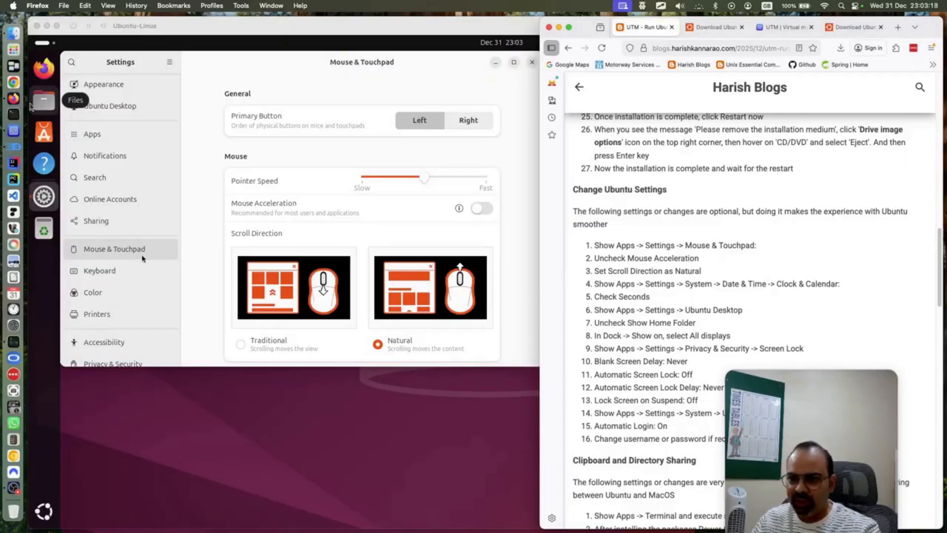
Check the blog guide, then open the System page in Ubuntu Settings
{"action": "left_click", "coordinate": [198, 231]}
{"action": "scroll", "coordinate": [90, 159], "scroll_direction": "up", "scroll_amount": 3}
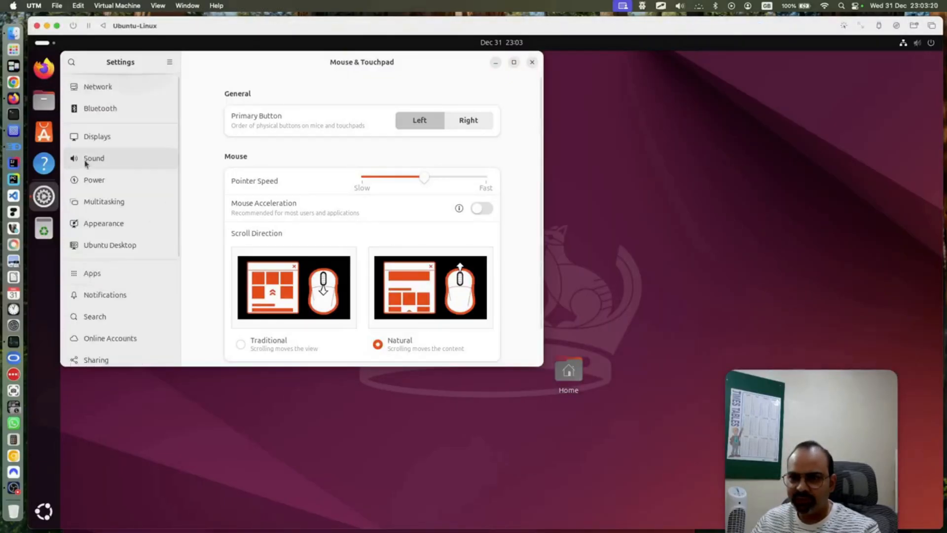
{"action": "scroll", "coordinate": [85, 164], "scroll_direction": "down", "scroll_amount": 3}
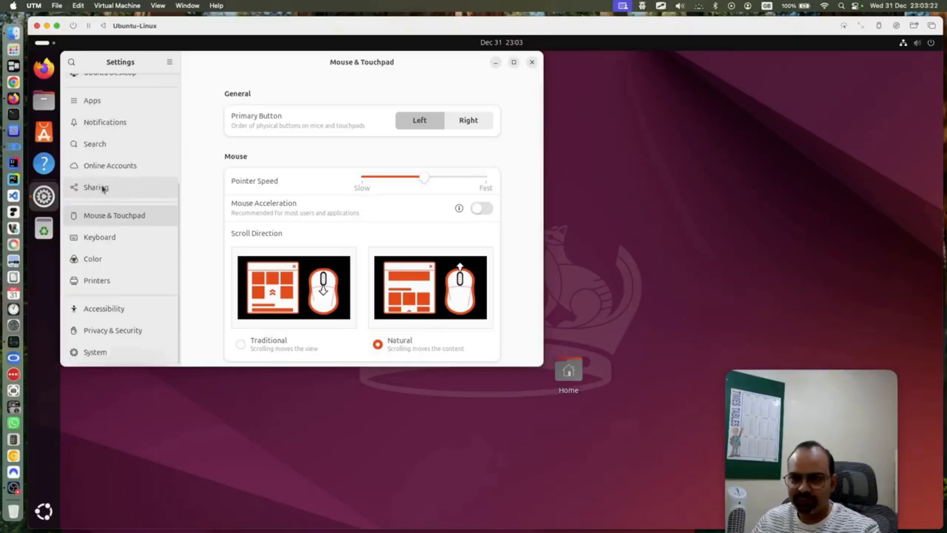
{"action": "scroll", "coordinate": [123, 229], "scroll_direction": "up", "scroll_amount": 3}
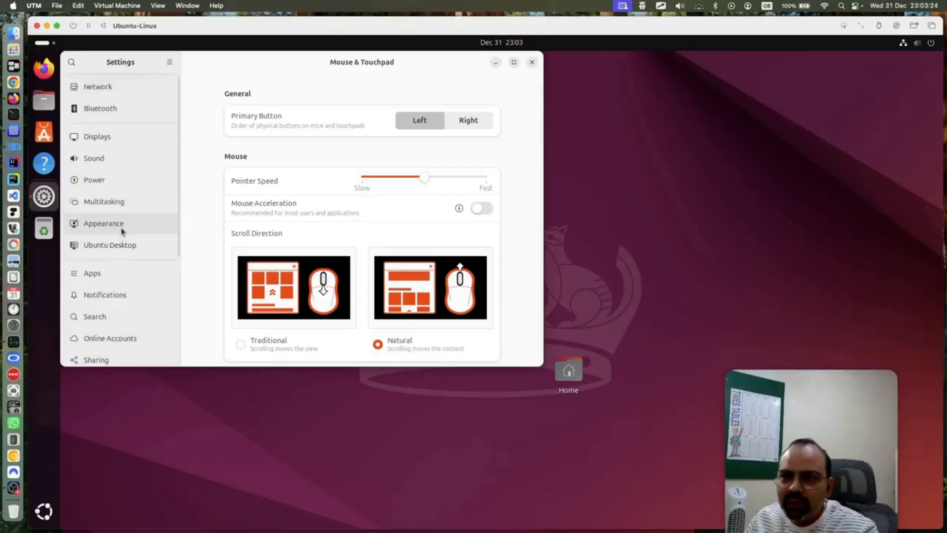
{"action": "left_click", "coordinate": [12, 99]}
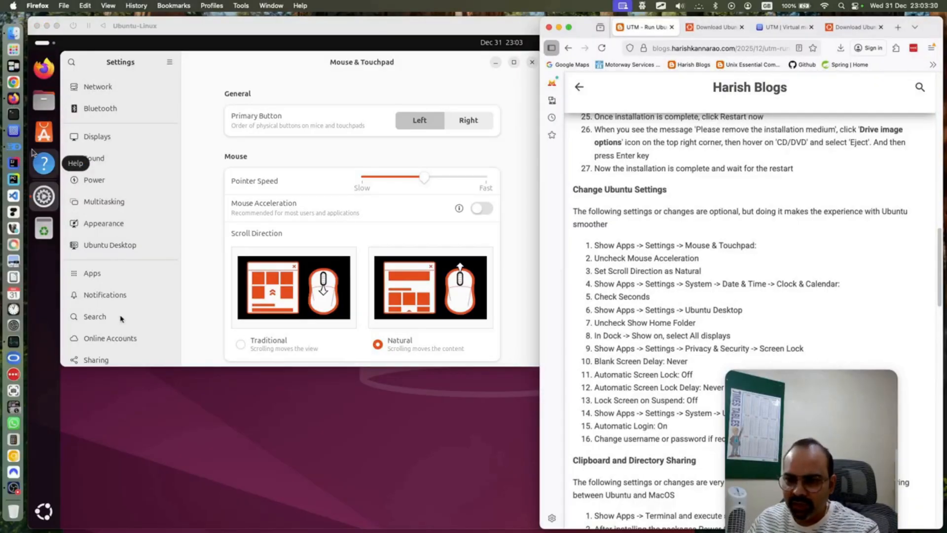
{"action": "left_click", "coordinate": [196, 159]}
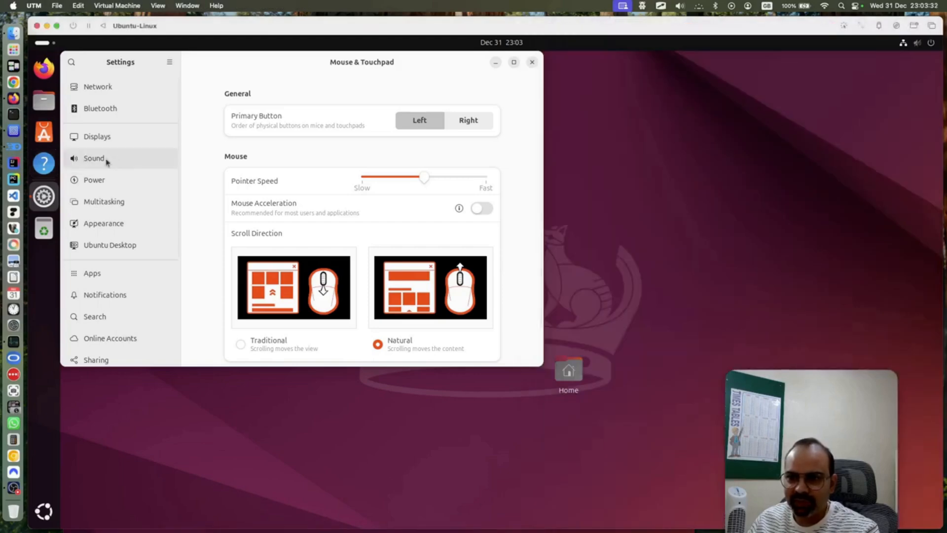
{"action": "scroll", "coordinate": [105, 158], "scroll_direction": "down", "scroll_amount": 5}
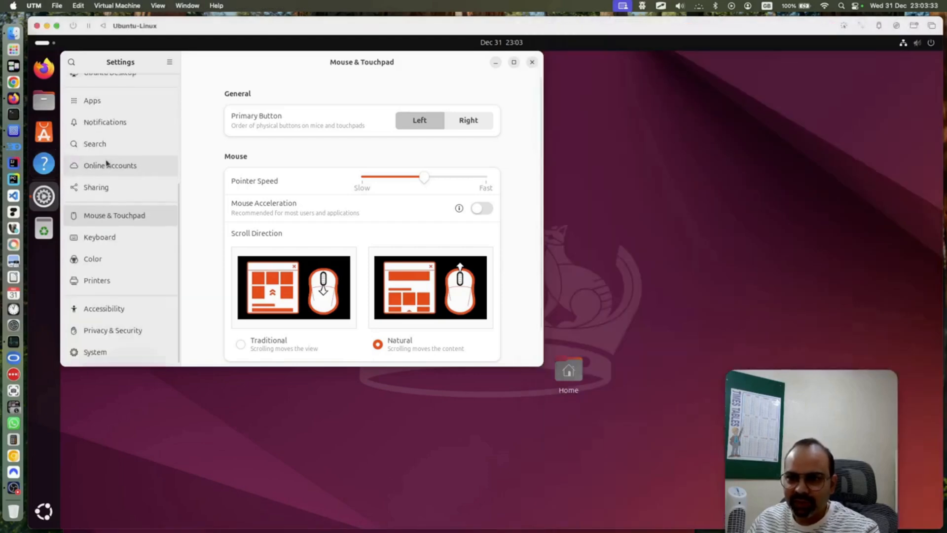
{"action": "left_click", "coordinate": [114, 353]}
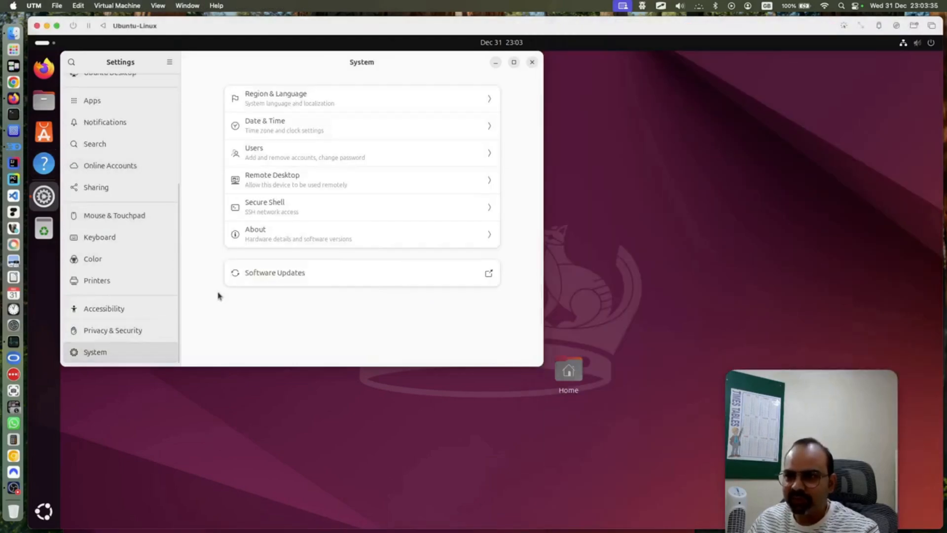
In Date & Time, turn on Automatic Time Zone and show seconds in the clock
{"action": "left_click", "coordinate": [332, 130]}
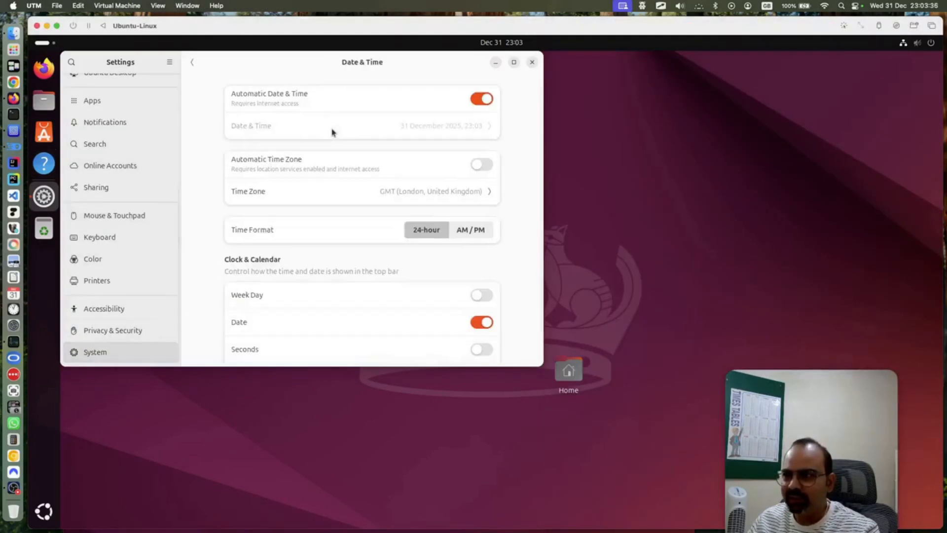
{"action": "left_click", "coordinate": [480, 168]}
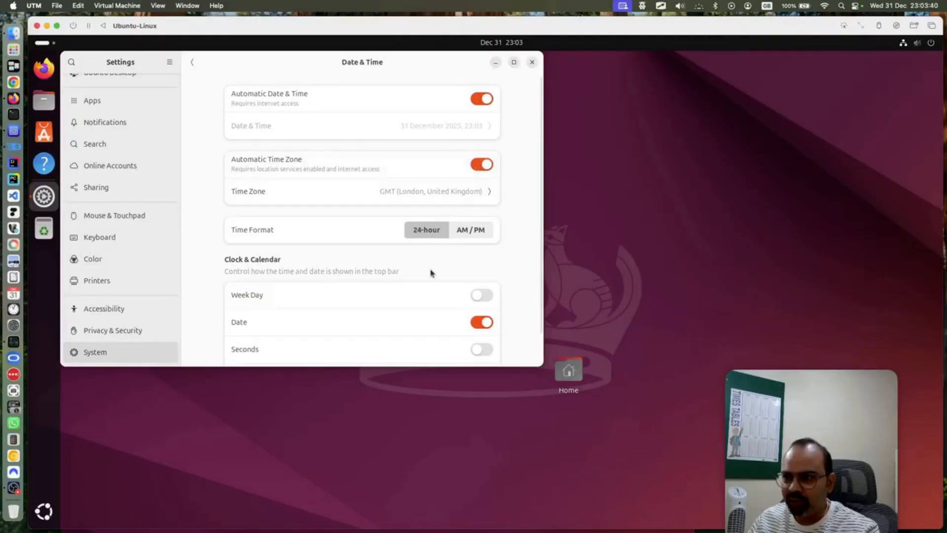
{"action": "scroll", "coordinate": [430, 273], "scroll_direction": "down", "scroll_amount": 2}
{"action": "left_click", "coordinate": [488, 314]}
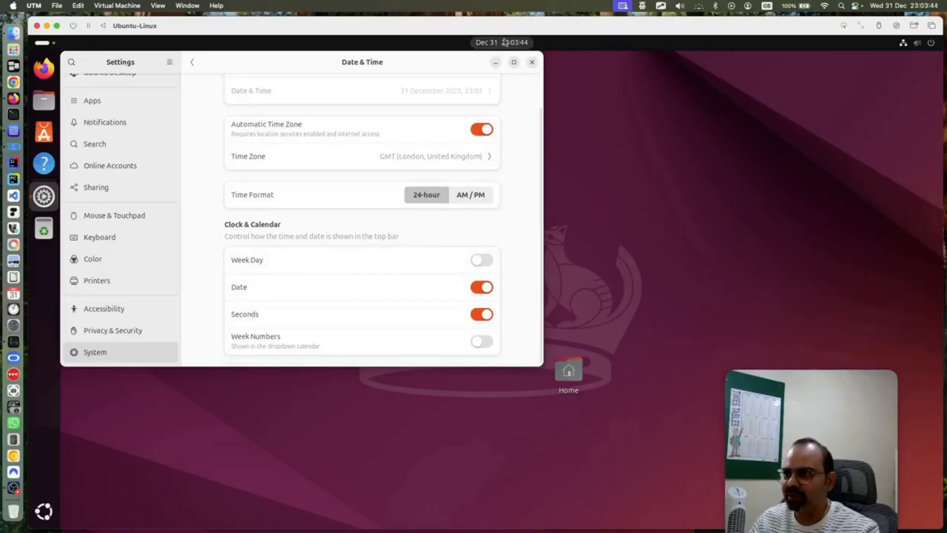
{"action": "scroll", "coordinate": [363, 250], "scroll_direction": "up", "scroll_amount": 2}
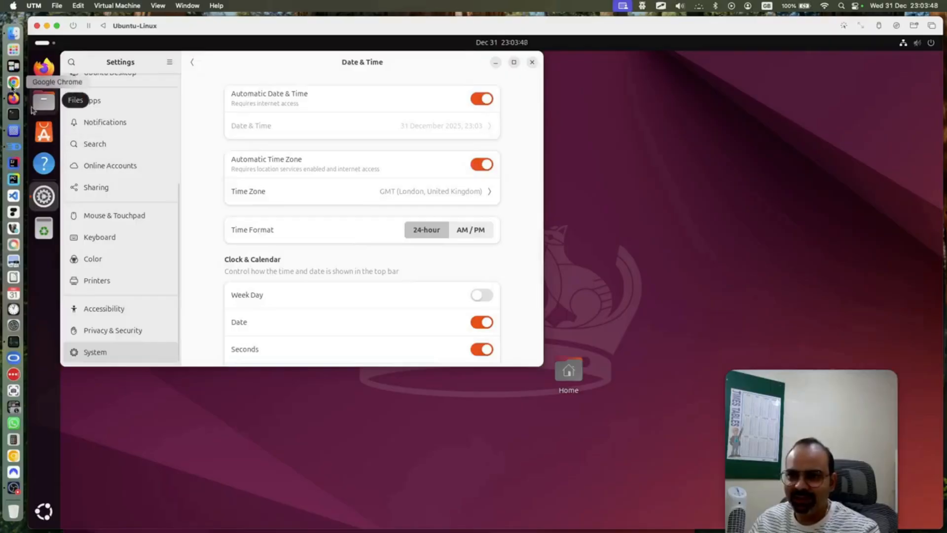
Check the blog guide, then maximize the Ubuntu Settings window
{"action": "left_click", "coordinate": [14, 98]}
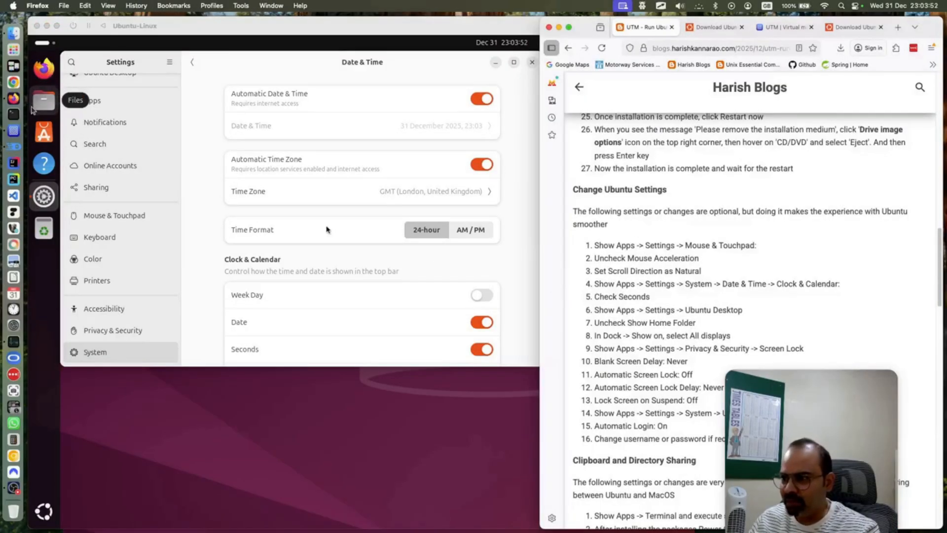
{"action": "left_click", "coordinate": [519, 63]}
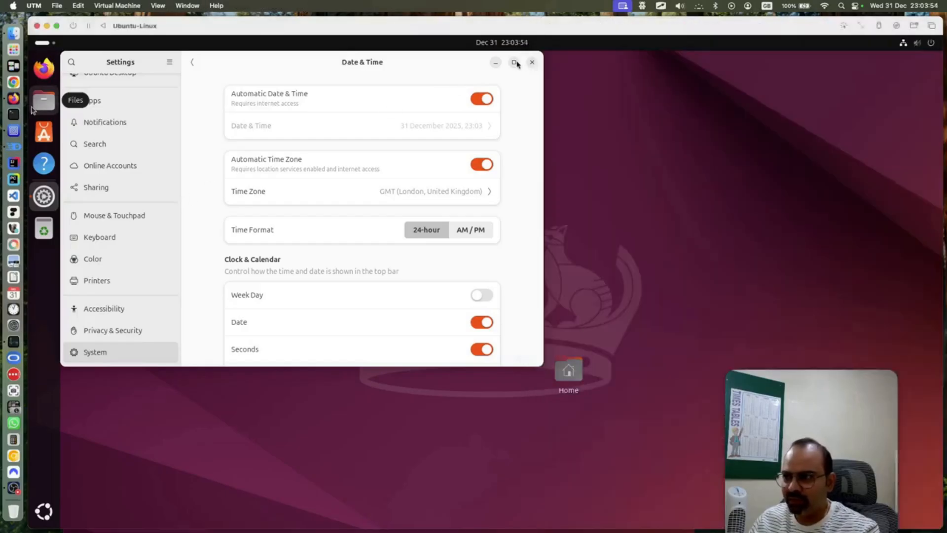
{"action": "left_click", "coordinate": [513, 62]}
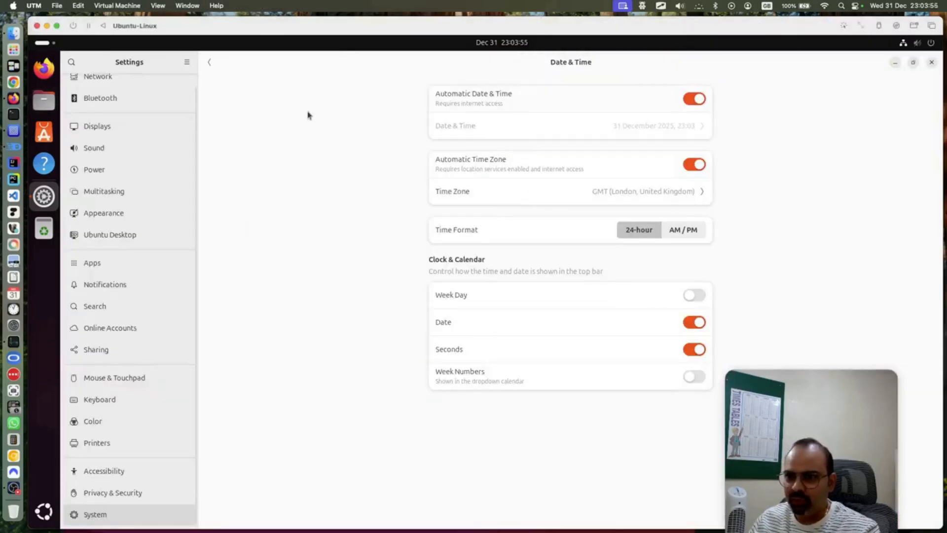
Open the Ubuntu Desktop settings page, copy the blog guide's URL from Mac Firefox, and launch Ubuntu's Firefox
{"action": "left_click", "coordinate": [120, 236]}
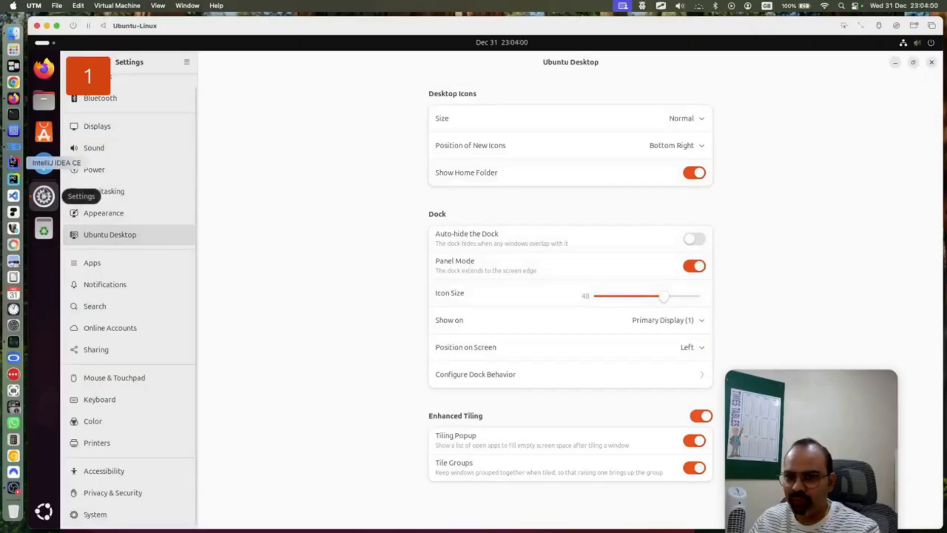
{"action": "left_click", "coordinate": [14, 99]}
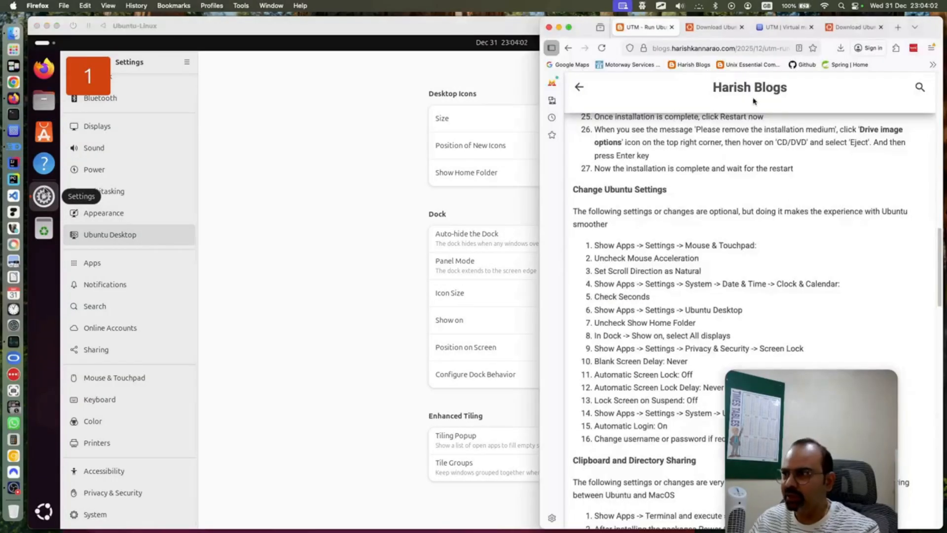
{"action": "left_click", "coordinate": [726, 49]}
{"action": "right_click", "coordinate": [726, 49]}
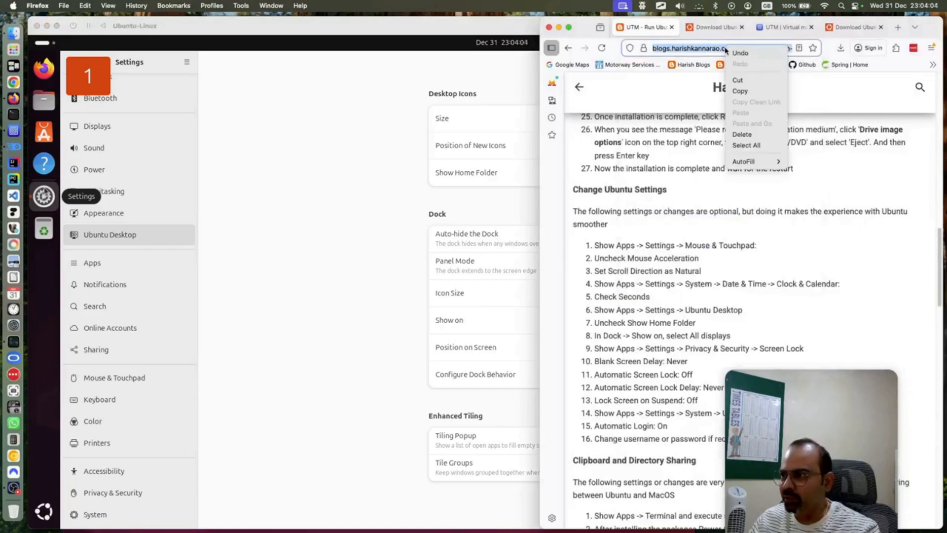
{"action": "left_click", "coordinate": [746, 91]}
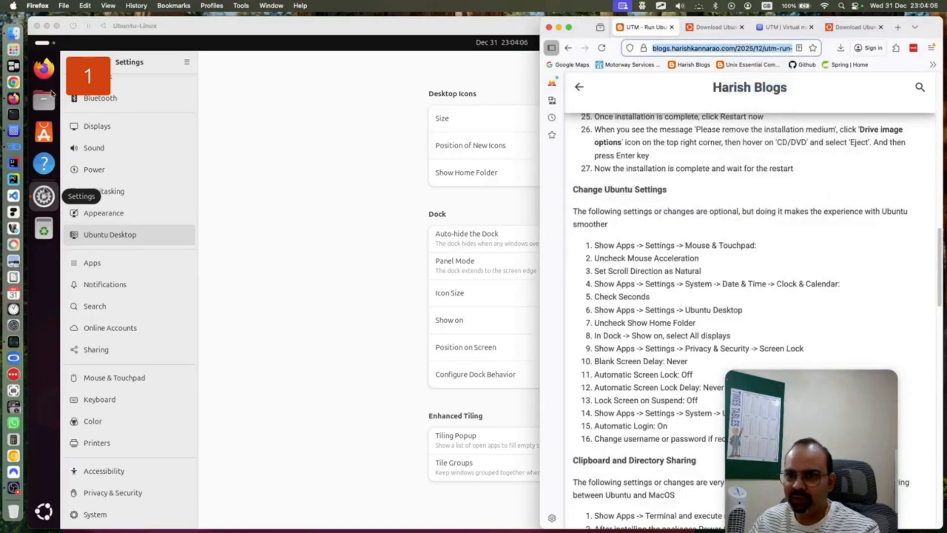
{"action": "left_click", "coordinate": [48, 73]}
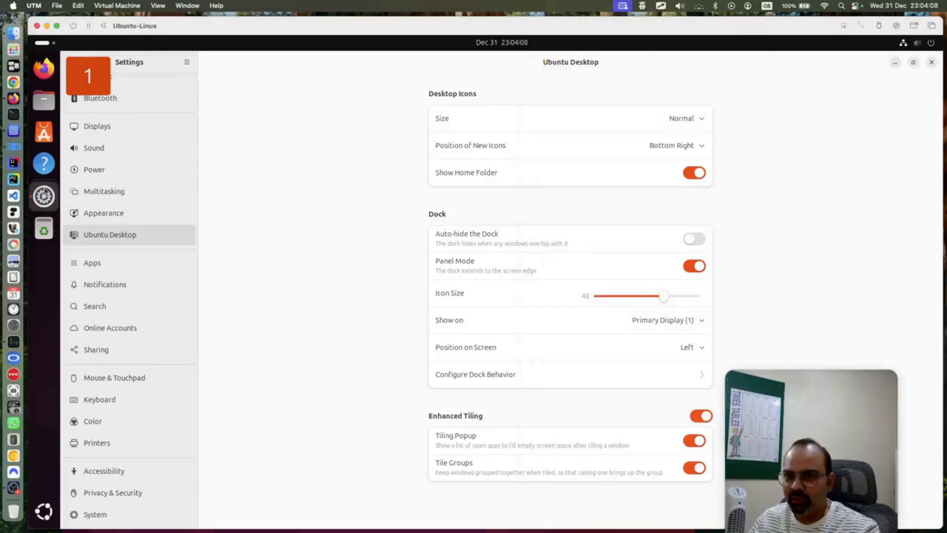
{"action": "left_click", "coordinate": [45, 68]}
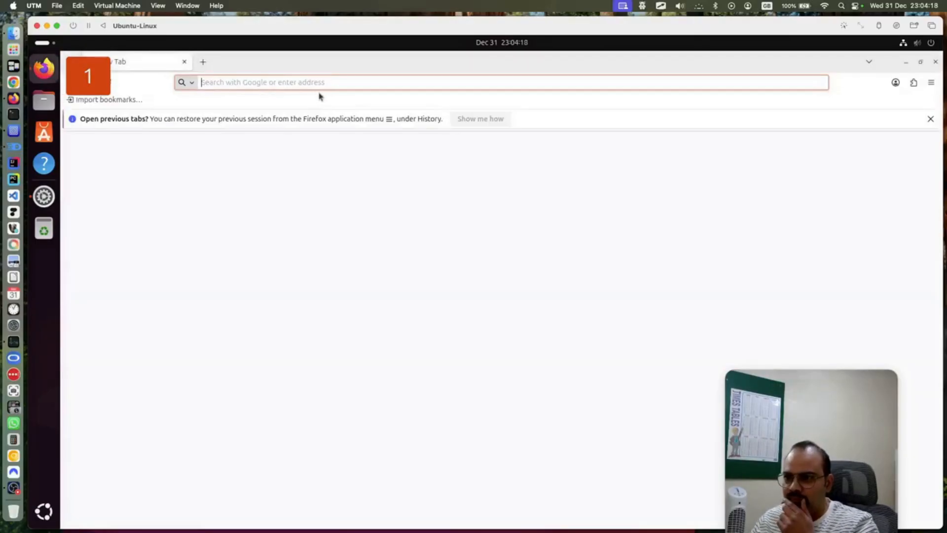
Paste and Go the blog URL in Ubuntu's Firefox, scroll to Change Ubuntu Settings, then return to Settings
{"action": "right_click", "coordinate": [316, 82]}
{"action": "left_click", "coordinate": [345, 159]}
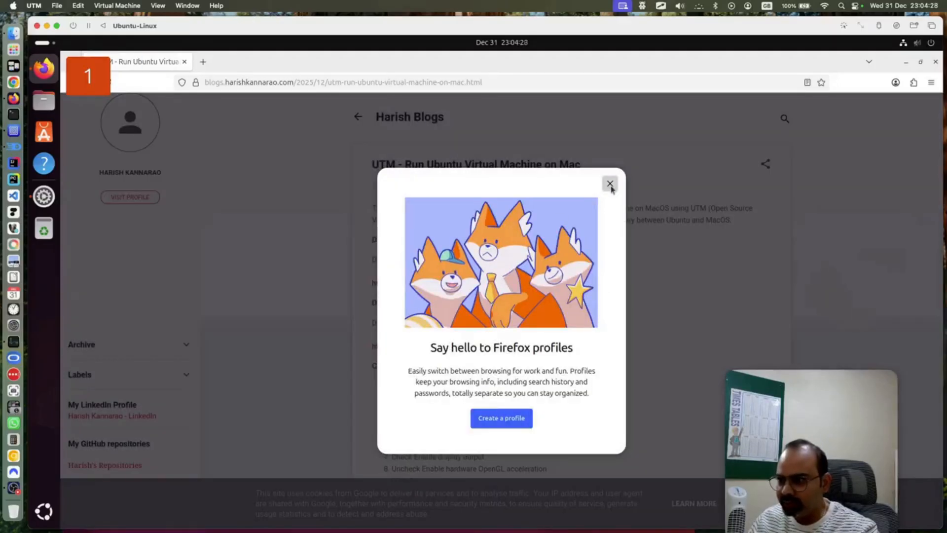
{"action": "left_click", "coordinate": [610, 184]}
{"action": "scroll", "coordinate": [583, 359], "scroll_direction": "down", "scroll_amount": 15}
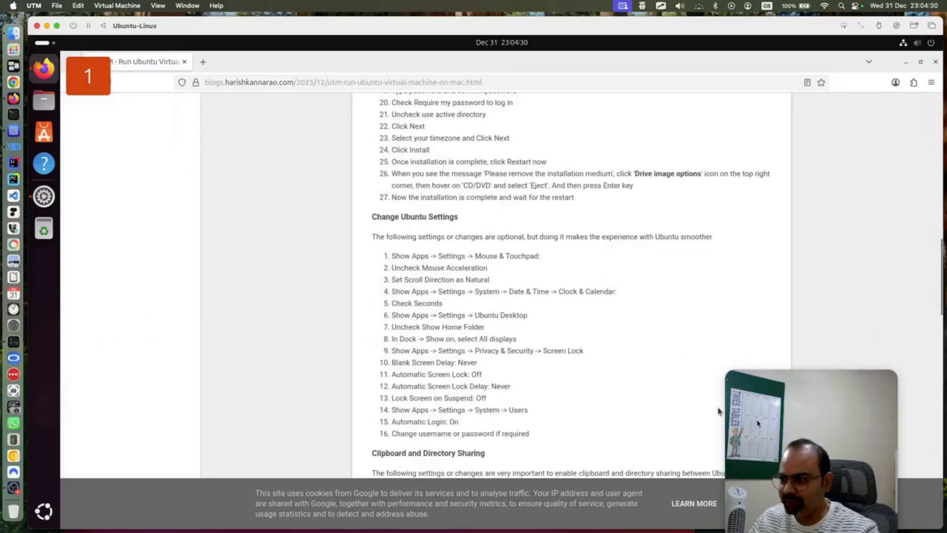
{"action": "scroll", "coordinate": [438, 318], "scroll_direction": "down", "scroll_amount": 3}
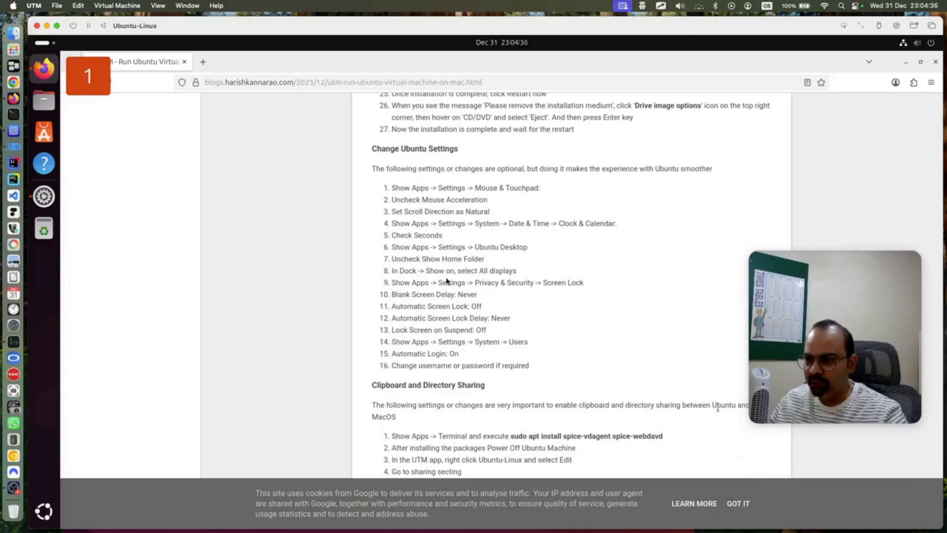
{"action": "left_click", "coordinate": [38, 200]}
{"action": "left_click", "coordinate": [44, 196]}
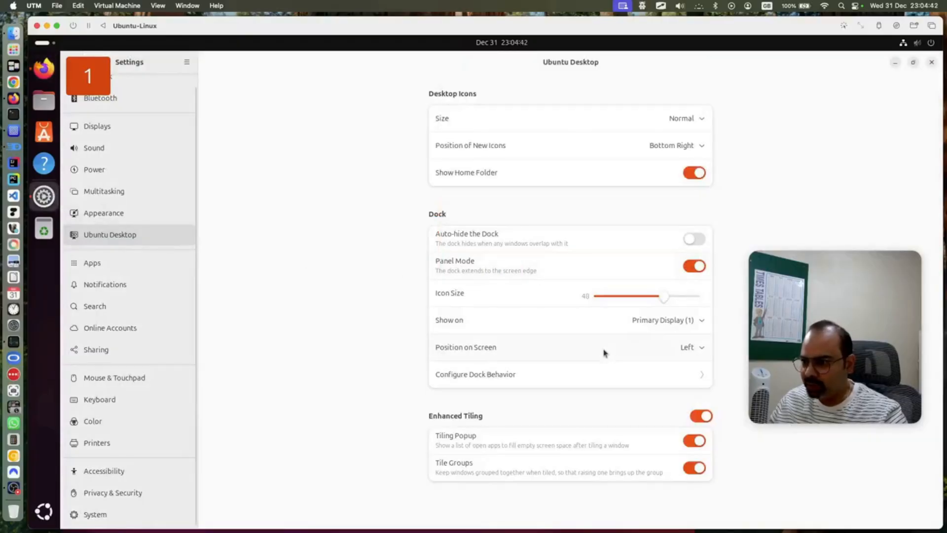
Turn off Show Home Folder, set the dock to show on All displays, and bring up Display 2
{"action": "left_click", "coordinate": [691, 172]}
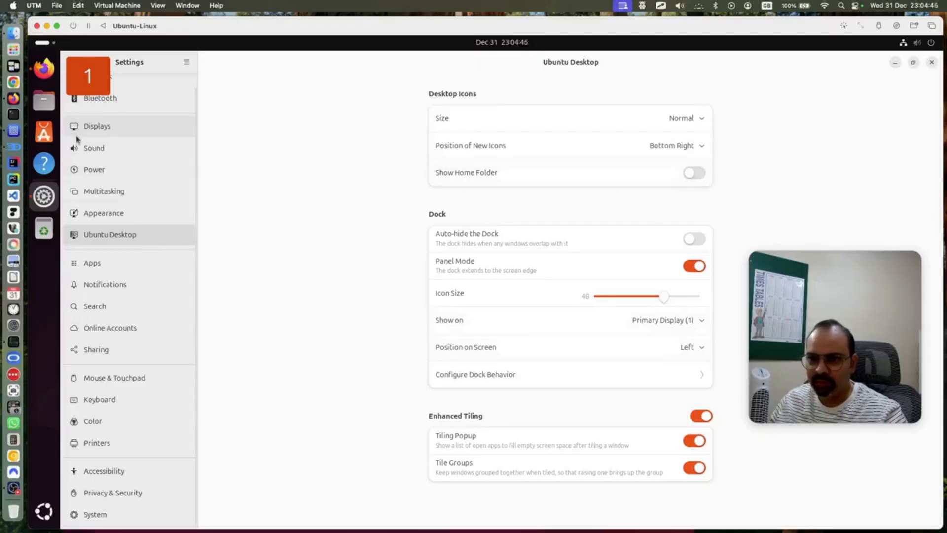
{"action": "left_click", "coordinate": [44, 69]}
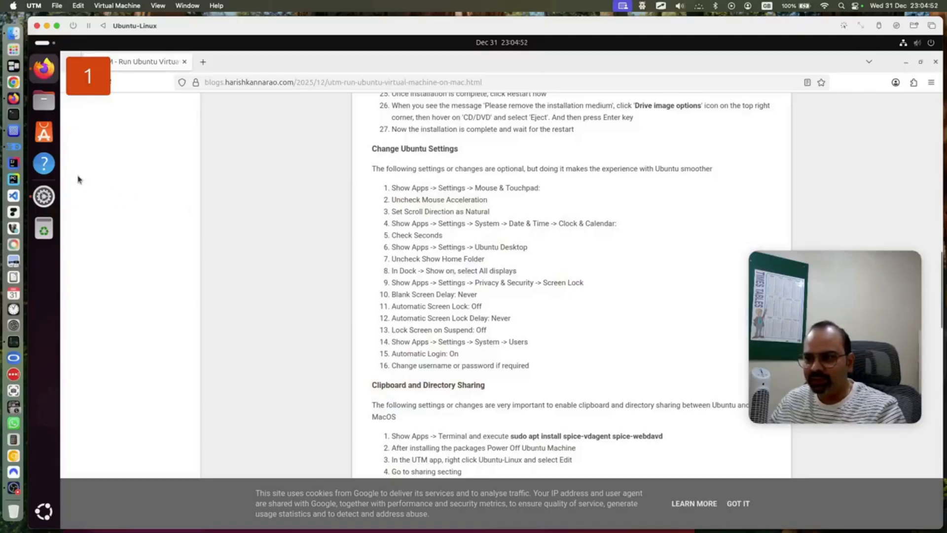
{"action": "left_click", "coordinate": [44, 196]}
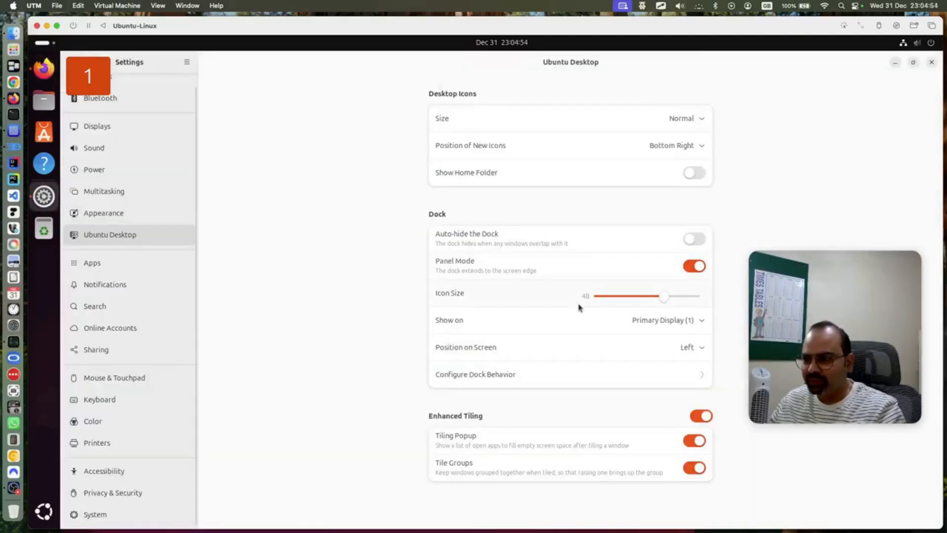
{"action": "left_click", "coordinate": [665, 323]}
{"action": "left_click", "coordinate": [695, 344]}
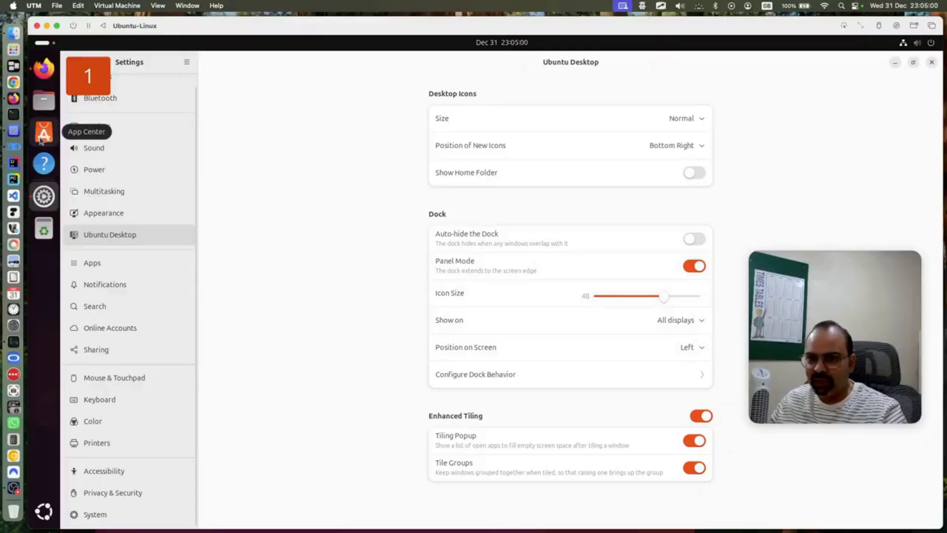
{"action": "key", "text": "ctrl+Up"}
{"action": "left_click", "coordinate": [565, 400]}
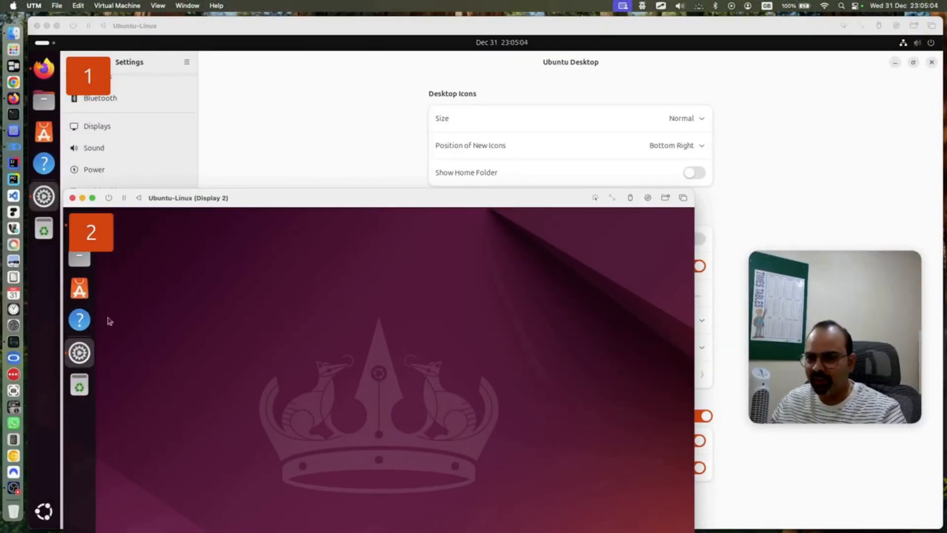
Bring the main Ubuntu-Linux window forward via Mission Control, then return to the Settings window
{"action": "key", "text": "ctrl+Up"}
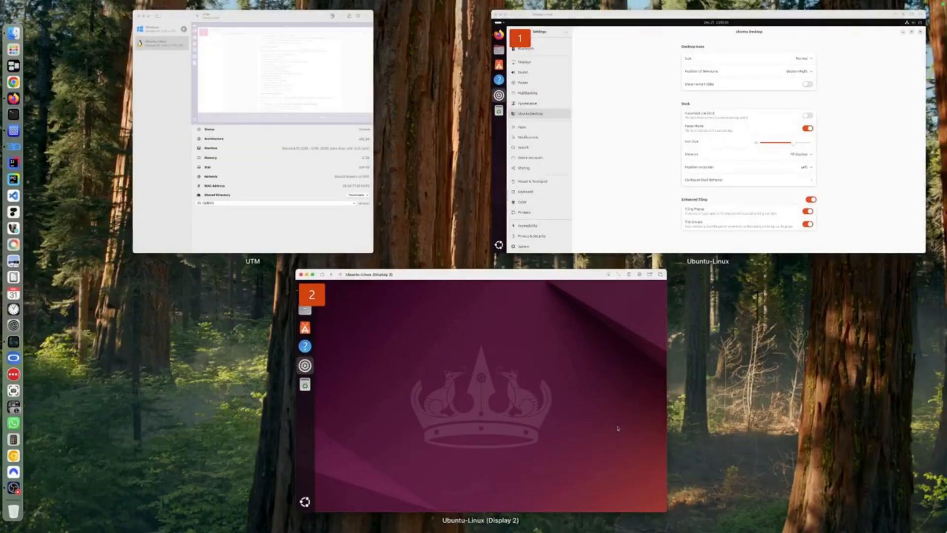
{"action": "left_click", "coordinate": [620, 202]}
{"action": "left_click", "coordinate": [44, 68]}
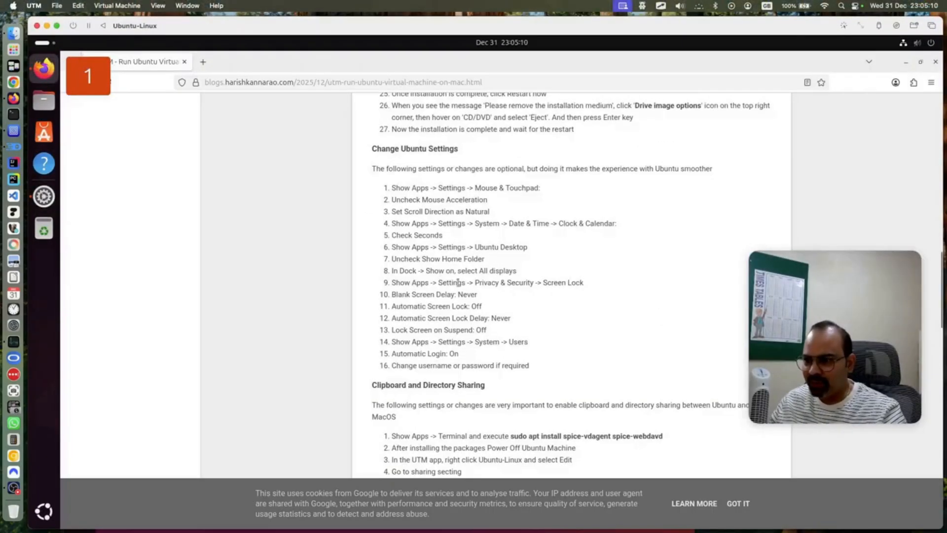
{"action": "left_click", "coordinate": [54, 197]}
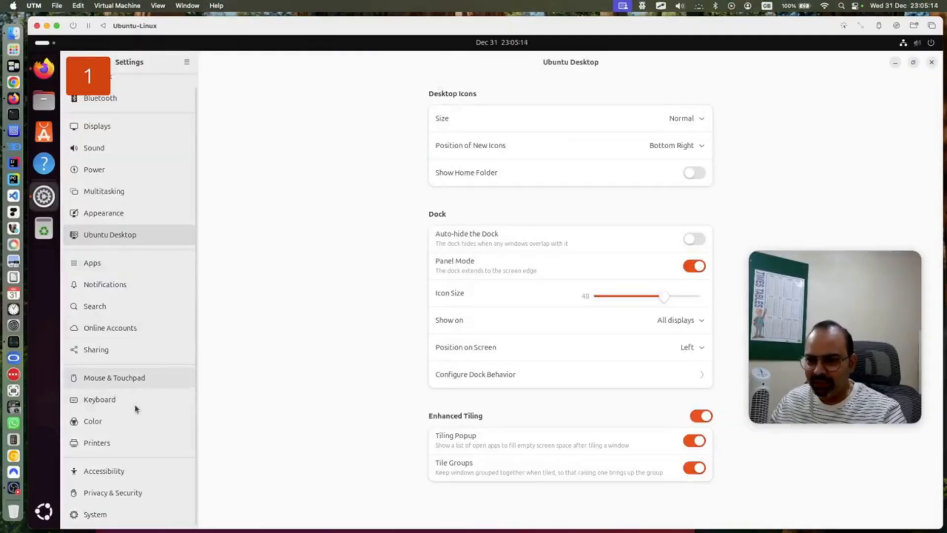
In Privacy & Security > Screen Lock, set Blank Screen Delay to Never
{"action": "left_click", "coordinate": [131, 493]}
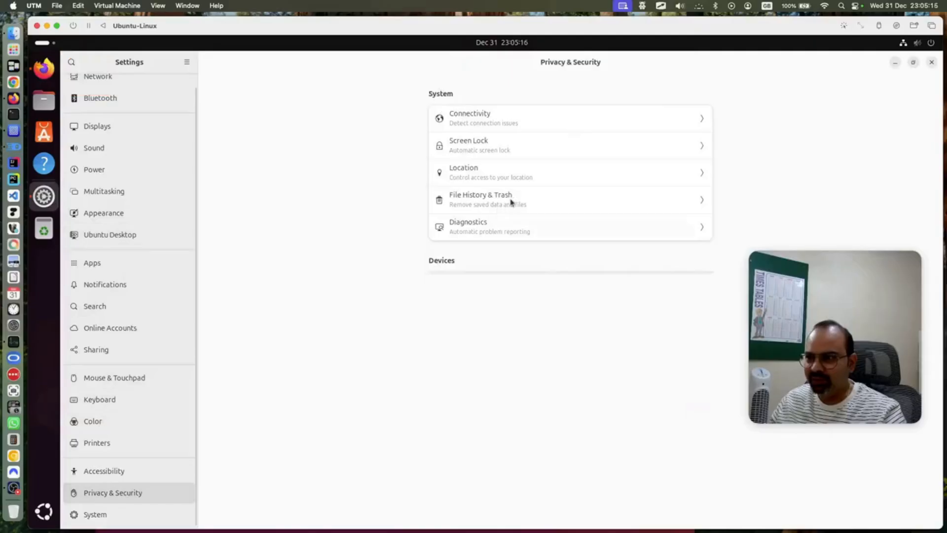
{"action": "left_click", "coordinate": [556, 150]}
{"action": "left_click", "coordinate": [671, 140]}
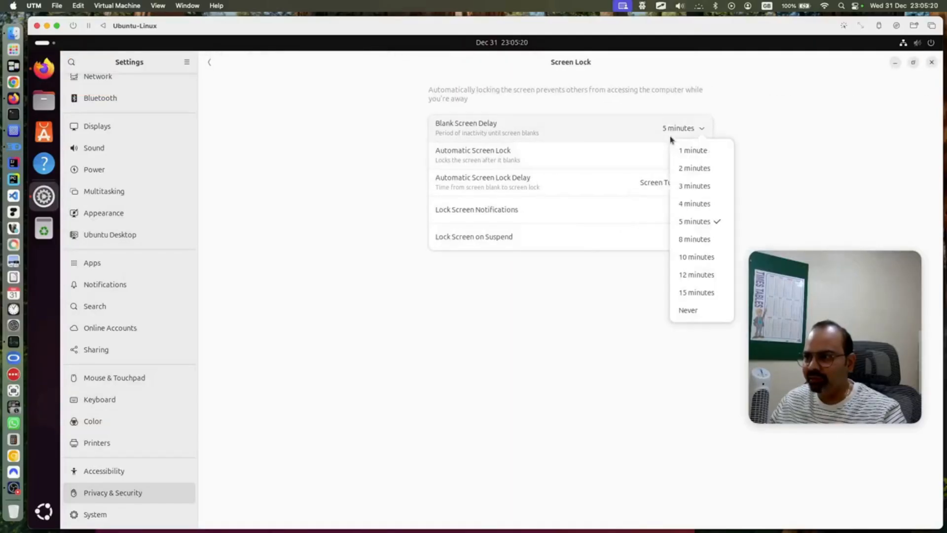
{"action": "left_click", "coordinate": [686, 309]}
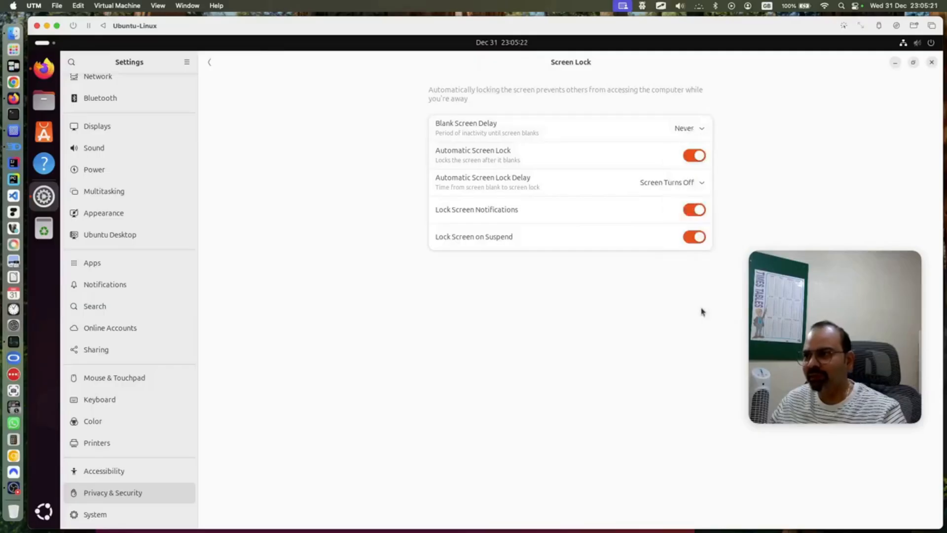
Turn off Automatic Screen Lock, Lock Screen on Suspend and Lock Screen Notifications
{"action": "left_click", "coordinate": [699, 161]}
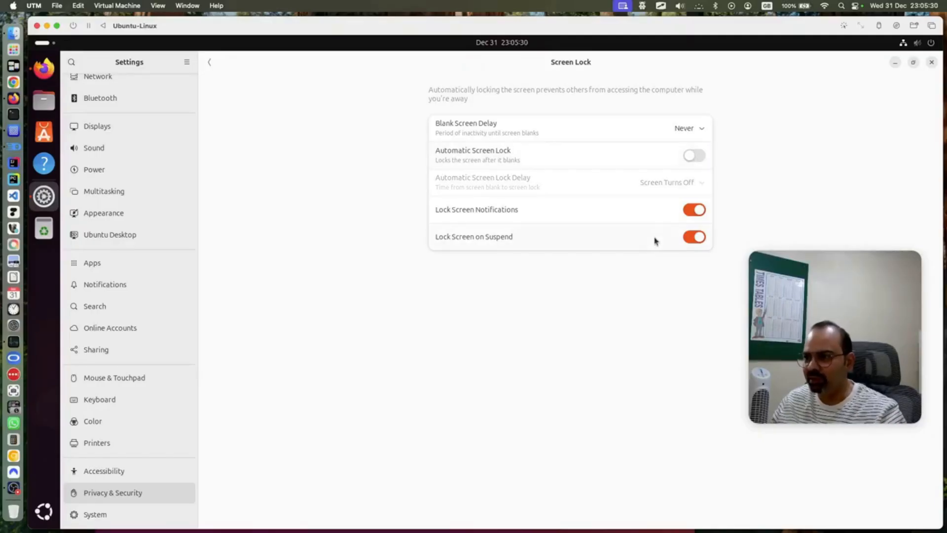
{"action": "left_click", "coordinate": [702, 241]}
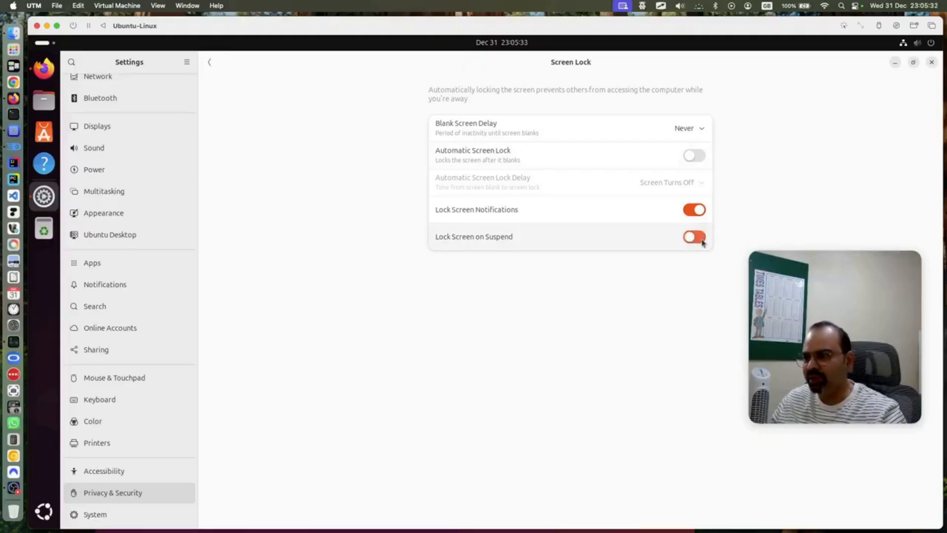
{"action": "left_click", "coordinate": [695, 211]}
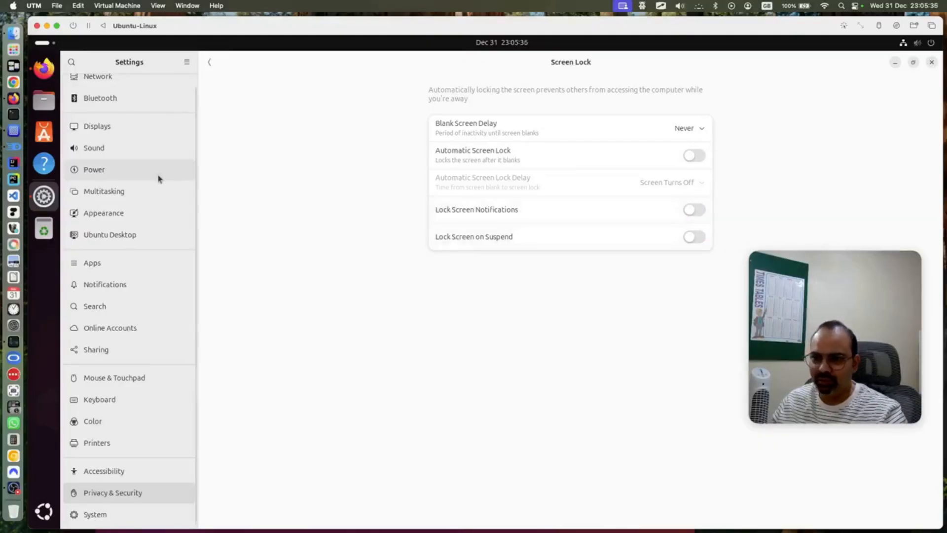
{"action": "left_click", "coordinate": [44, 71]}
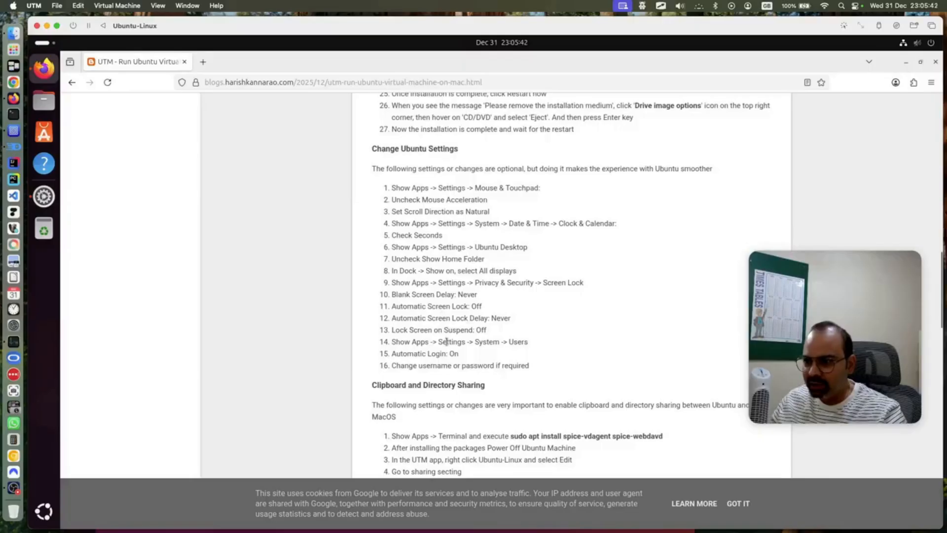
Go to System > Users in Settings, cancelling the password change dialog without changes
{"action": "left_click_drag", "start_coordinate": [447, 341], "coordinate": [500, 341]}
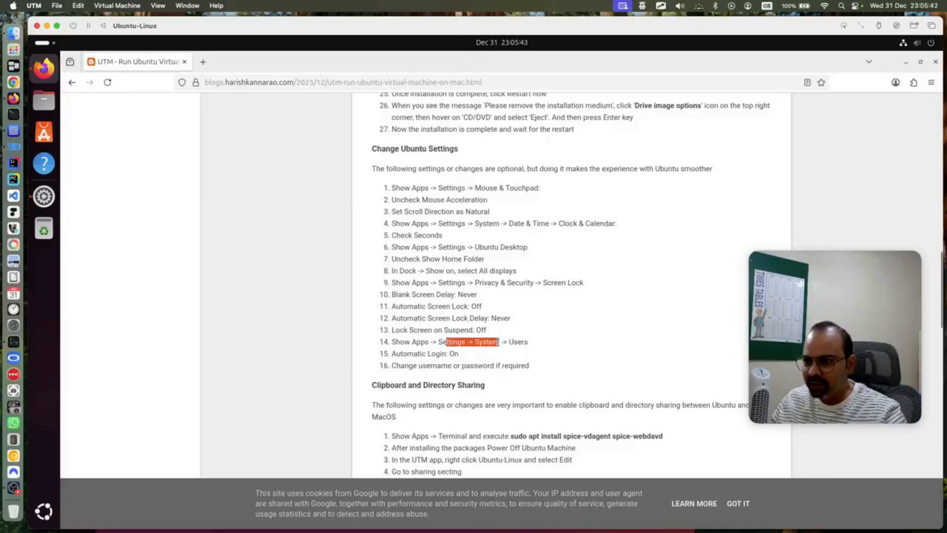
{"action": "left_click", "coordinate": [38, 203]}
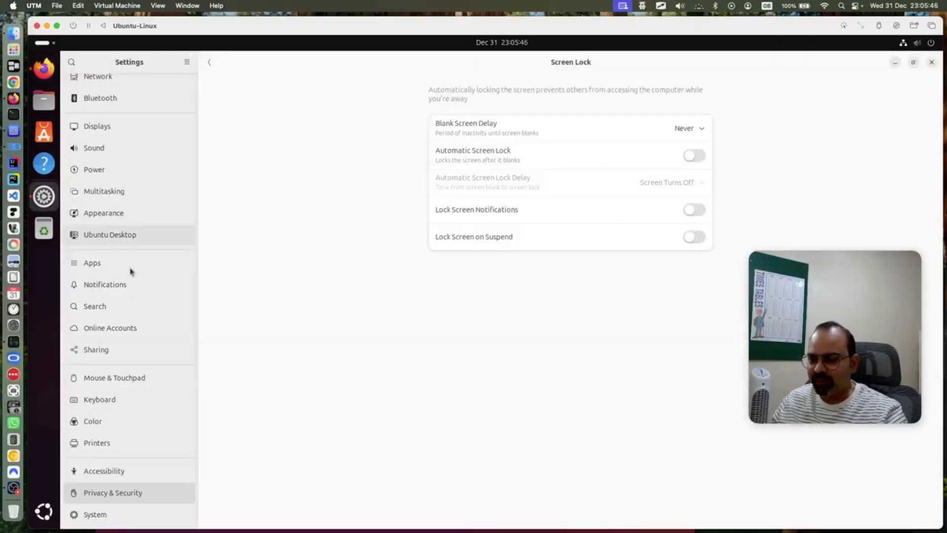
{"action": "left_click", "coordinate": [116, 513]}
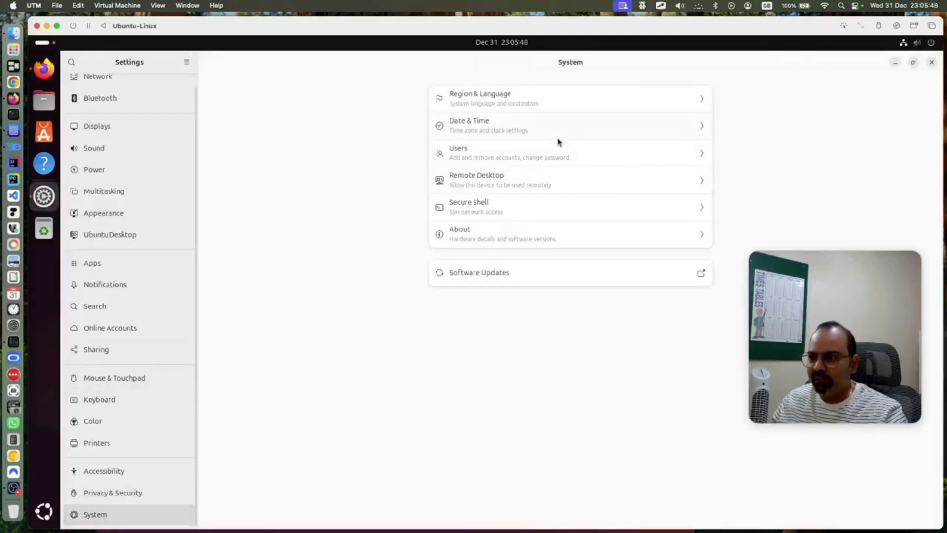
{"action": "left_click", "coordinate": [560, 152]}
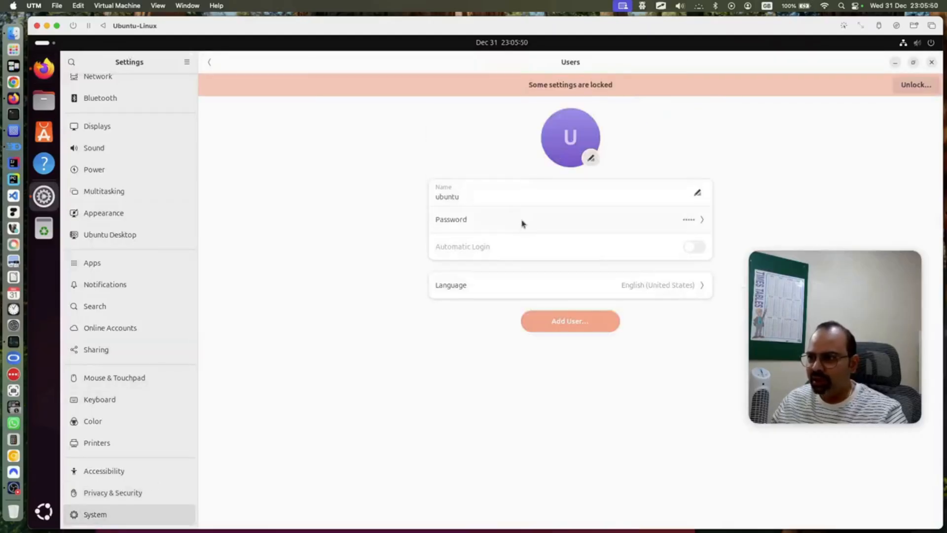
{"action": "left_click", "coordinate": [693, 222]}
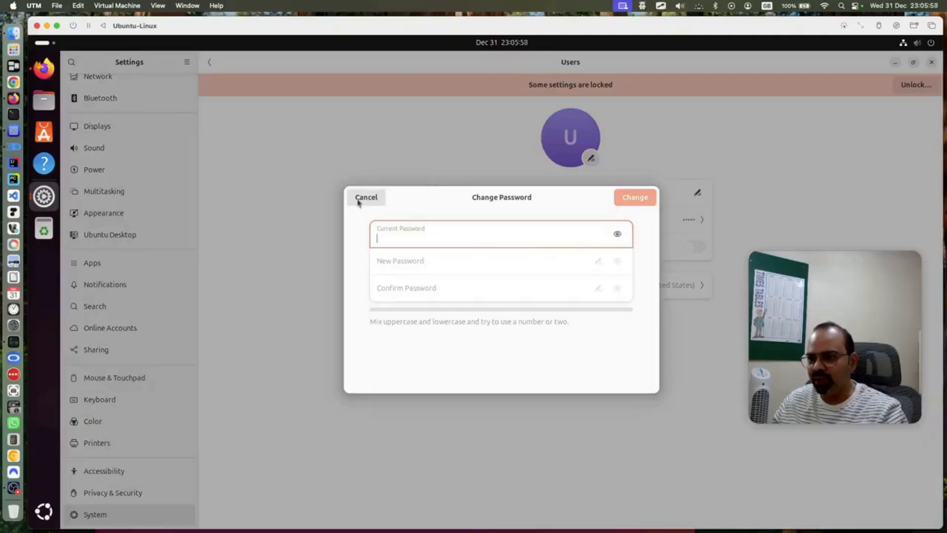
{"action": "left_click", "coordinate": [359, 199]}
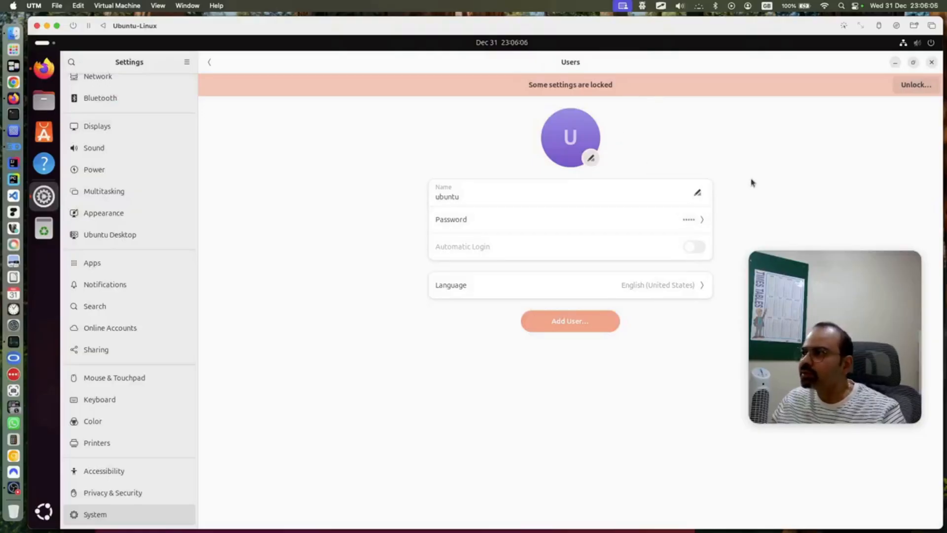
Unlock the user settings with the account password and turn on Automatic Login
{"action": "left_click", "coordinate": [905, 87]}
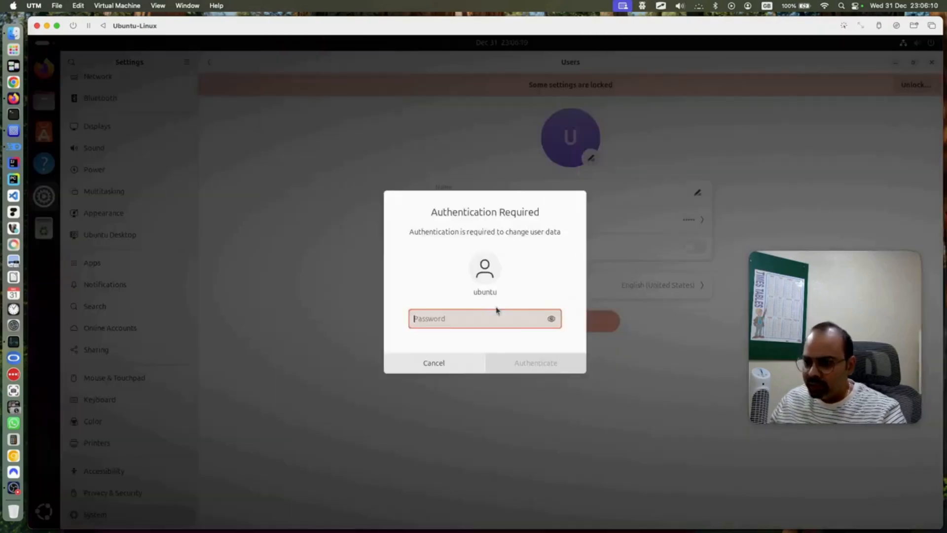
{"action": "type", "text": "ubuntu12345"}
{"action": "key", "text": "Return"}
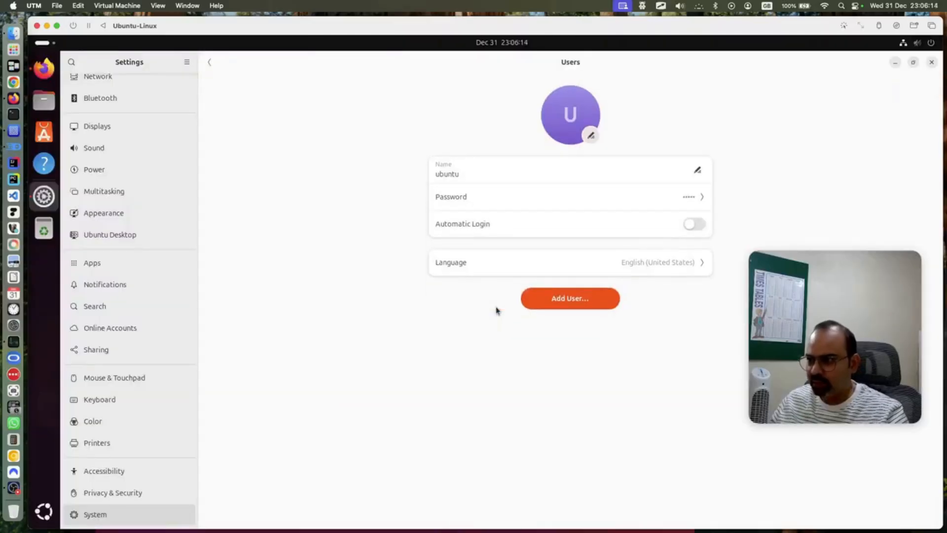
{"action": "left_click", "coordinate": [682, 223]}
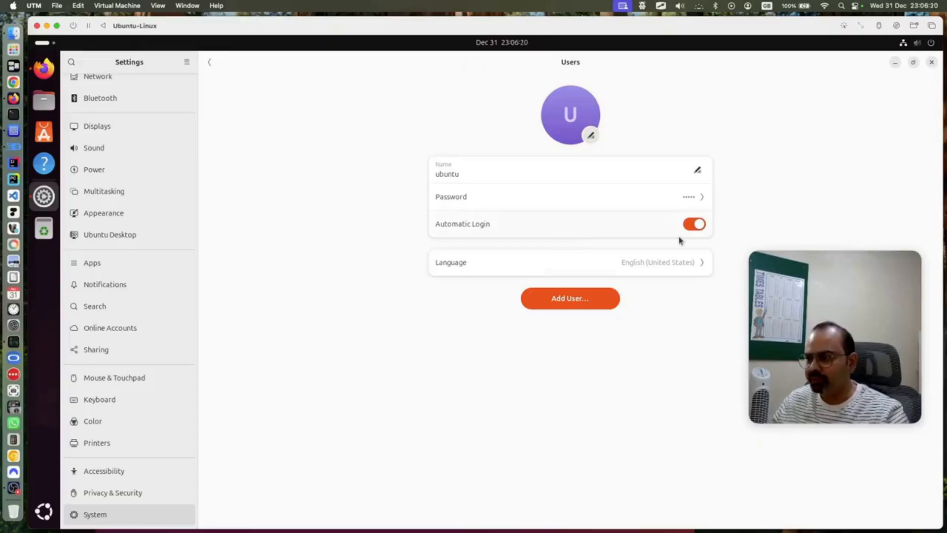
Set the account language to English (United Kingdom)
{"action": "left_click", "coordinate": [660, 264]}
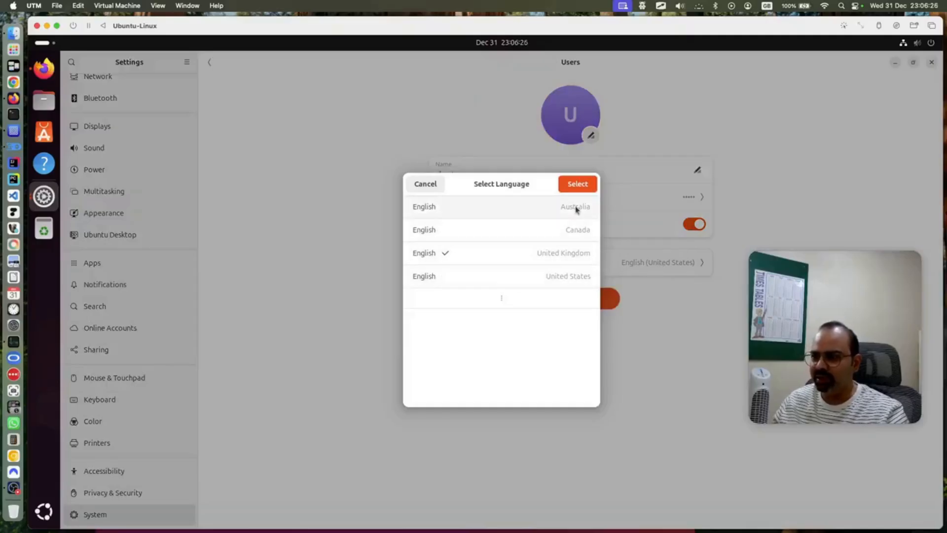
{"action": "left_click", "coordinate": [577, 184]}
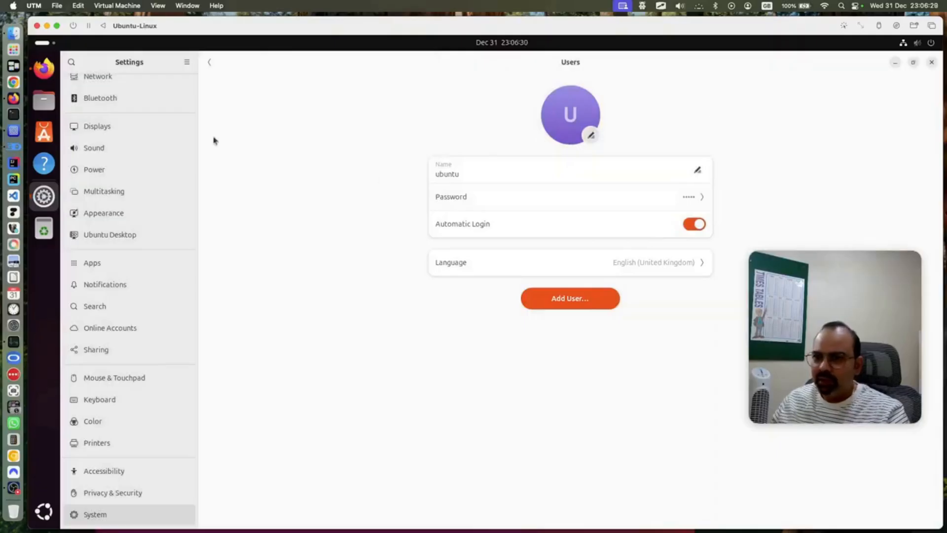
{"action": "left_click", "coordinate": [44, 68]}
Scroll the blog guide down to the 'Connect the shared directory' instructions
{"action": "scroll", "coordinate": [444, 294], "scroll_direction": "down", "scroll_amount": 2}
{"action": "left_click", "coordinate": [461, 296]}
{"action": "scroll", "coordinate": [461, 279], "scroll_direction": "down", "scroll_amount": 10}
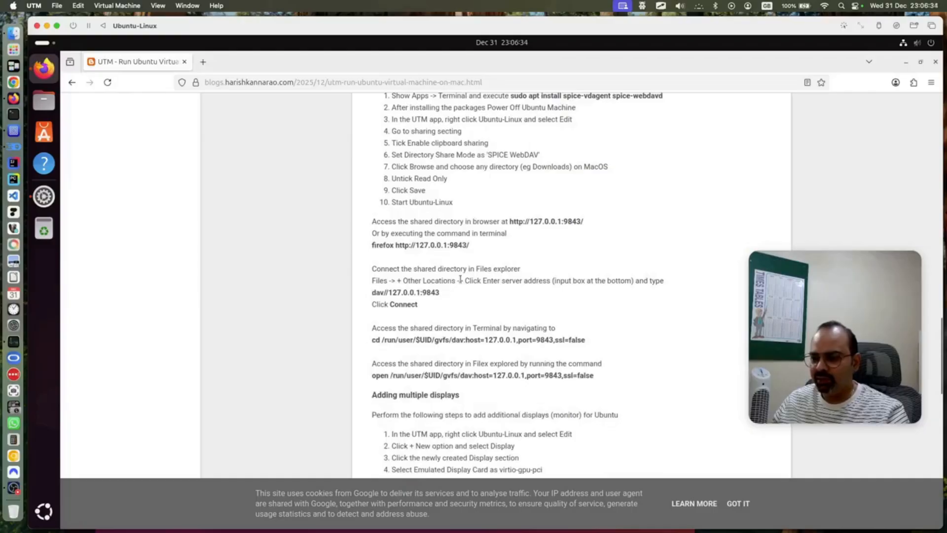
{"action": "scroll", "coordinate": [460, 280], "scroll_direction": "down", "scroll_amount": 5}
{"action": "scroll", "coordinate": [461, 283], "scroll_direction": "up", "scroll_amount": 15}
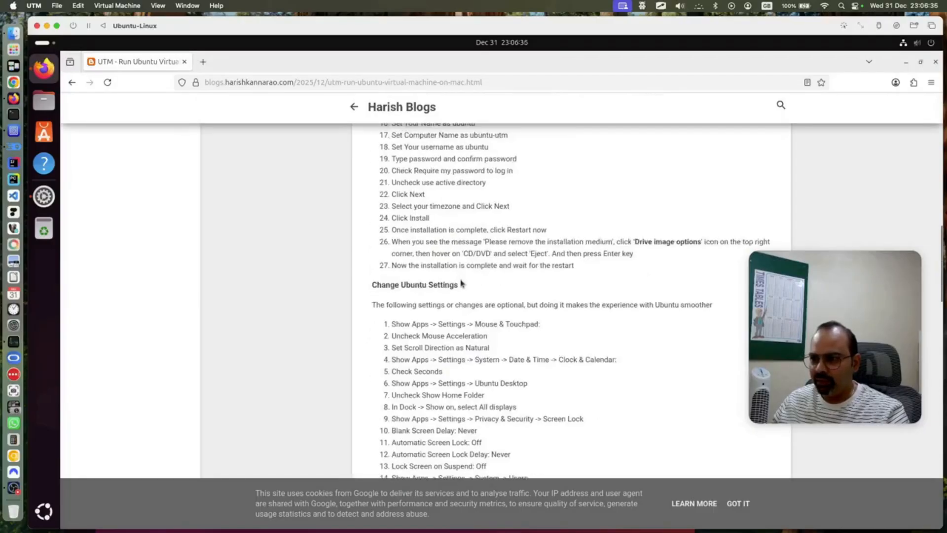
{"action": "scroll", "coordinate": [462, 284], "scroll_direction": "down", "scroll_amount": 10}
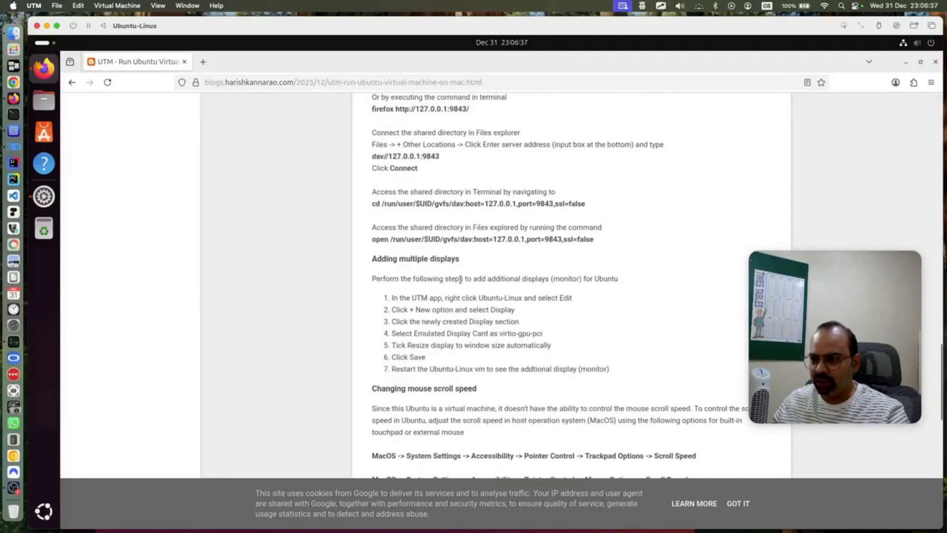
{"action": "double_click", "coordinate": [385, 239]}
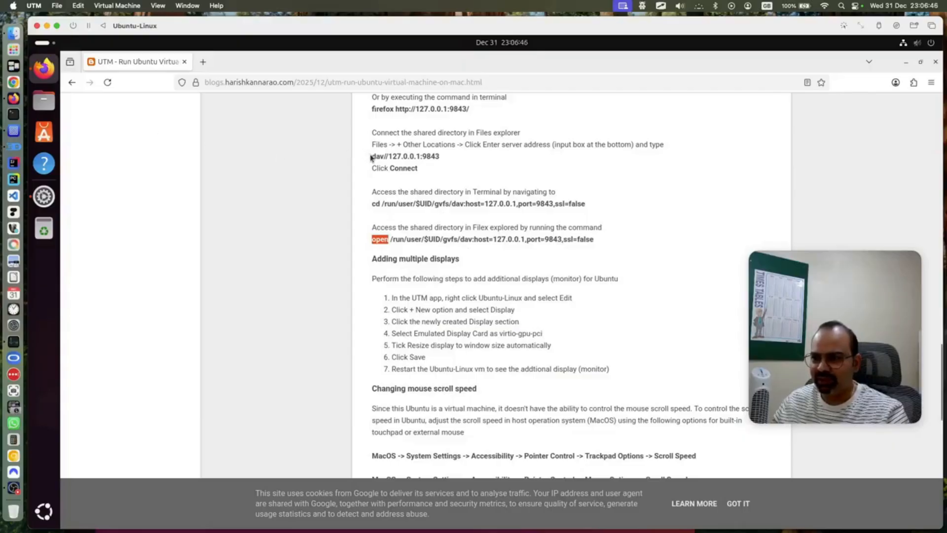
Copy the dav//127.0.0.1:9843 server address from the guide
{"action": "left_click_drag", "start_coordinate": [372, 157], "coordinate": [441, 157]}
{"action": "right_click", "coordinate": [420, 151]}
{"action": "left_click", "coordinate": [434, 162]}
{"action": "left_click", "coordinate": [44, 100]}
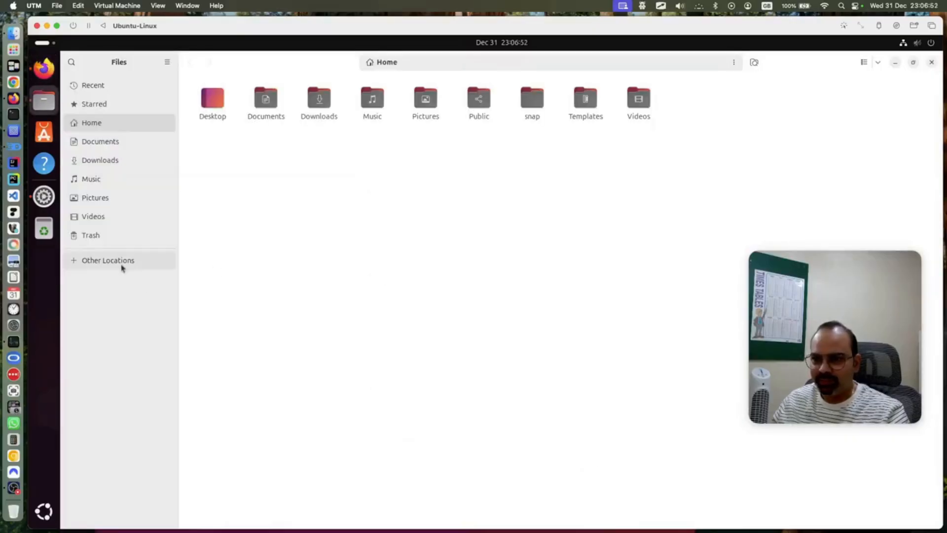
Enter dav//127.0.0.1:9843 as the server address in Files' Other Locations
{"action": "left_click", "coordinate": [124, 269]}
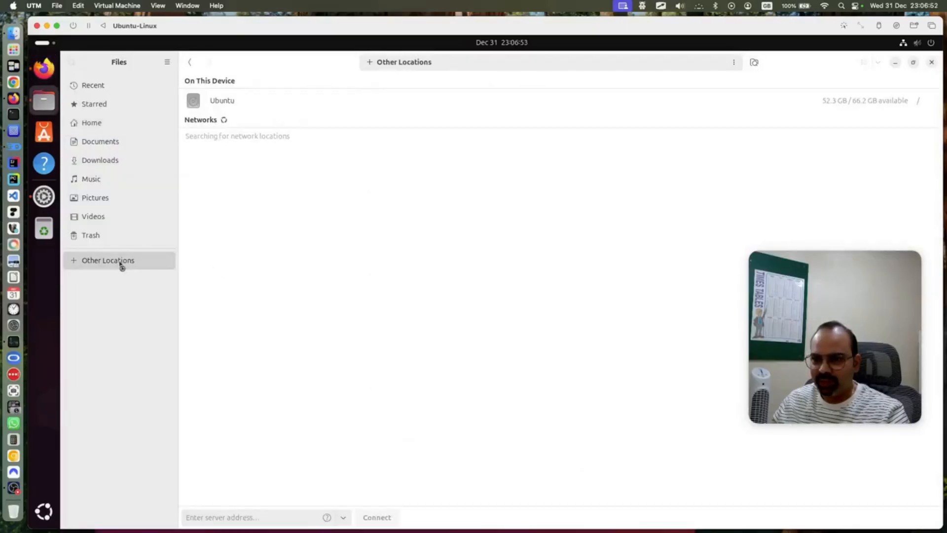
{"action": "left_click", "coordinate": [228, 518]}
{"action": "right_click", "coordinate": [228, 516]}
{"action": "left_click", "coordinate": [246, 466]}
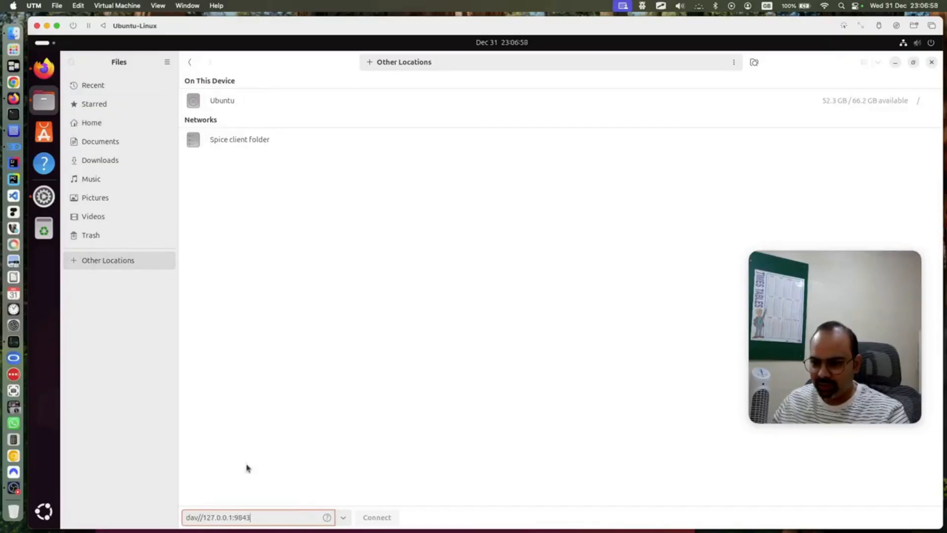
{"action": "key", "text": "BackSpace"}
{"action": "key", "text": "BackSpace"}
{"action": "key", "text": "BackSpace"}
{"action": "key", "text": "BackSpace"}
{"action": "key", "text": "BackSpace"}
{"action": "key", "text": "BackSpace"}
{"action": "key", "text": "BackSpace"}
{"action": "key", "text": "BackSpace"}
{"action": "key", "text": "BackSpace"}
{"action": "key", "text": "BackSpace"}
{"action": "key", "text": "BackSpace"}
{"action": "key", "text": "BackSpace"}
{"action": "key", "text": "BackSpace"}
{"action": "key", "text": "BackSpace"}
{"action": "key", "text": "BackSpace"}
{"action": "key", "text": "BackSpace"}
{"action": "key", "text": "BackSpace"}
{"action": "key", "text": "BackSpace"}
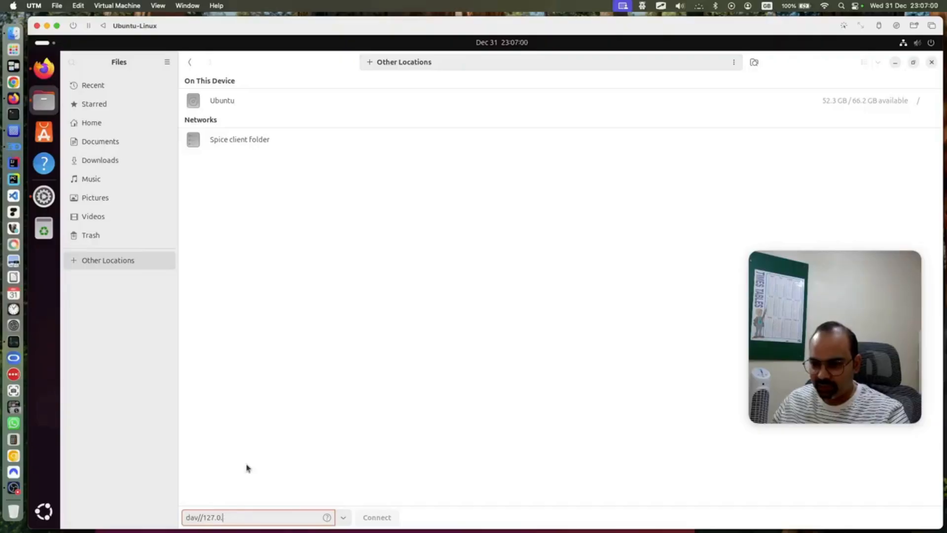
{"action": "type", "text": "da"}
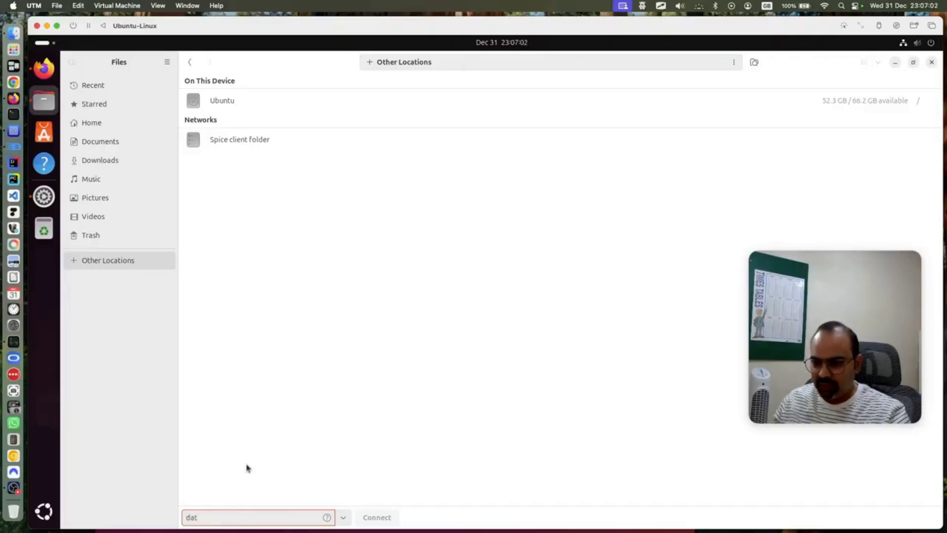
{"action": "type", "text": "v//127.0."}
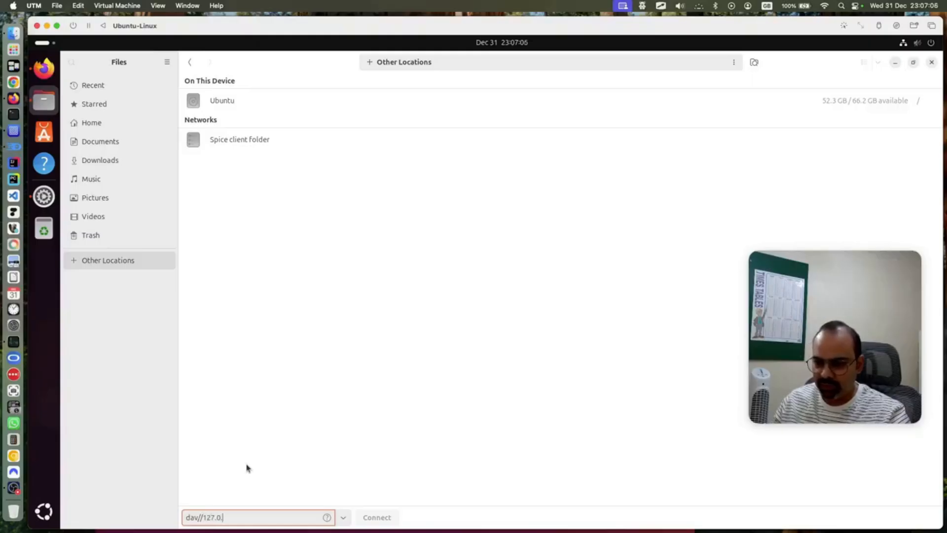
{"action": "type", "text": "0.1:9843"}
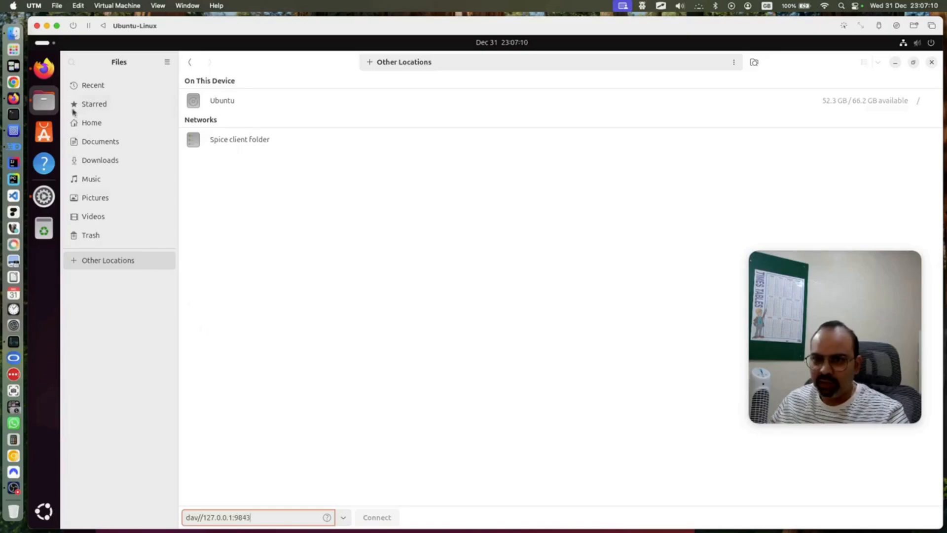
{"action": "left_click", "coordinate": [43, 71]}
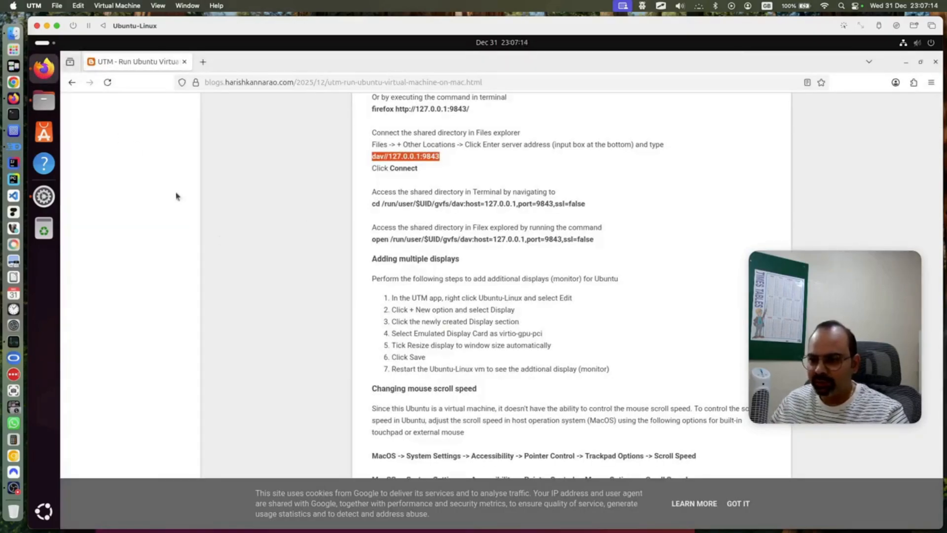
{"action": "left_click", "coordinate": [44, 101]}
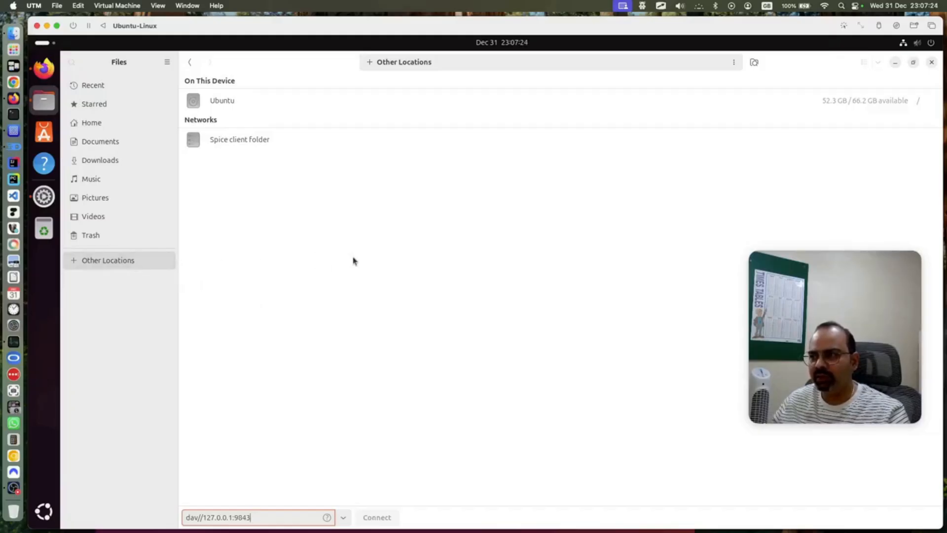
Mount and open the Spice client folder share listed under Networks
{"action": "left_click", "coordinate": [343, 517]}
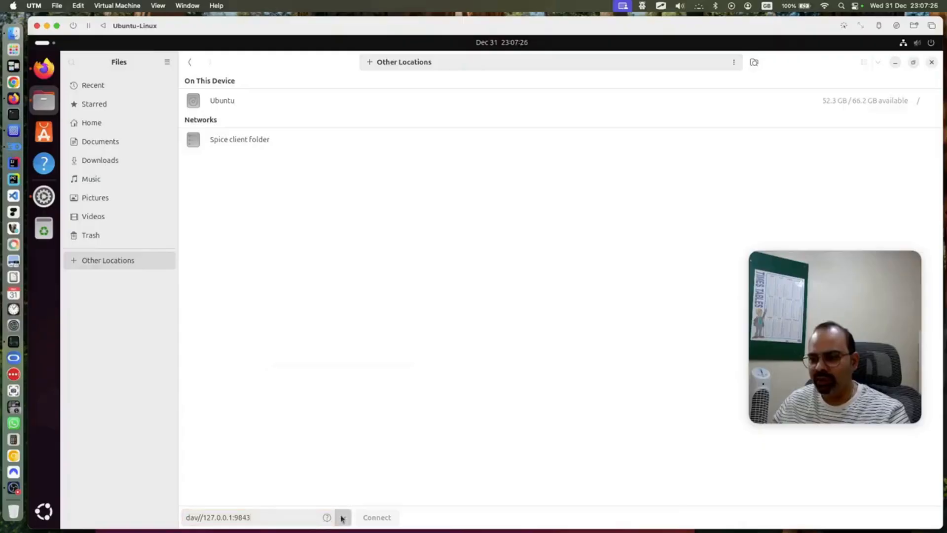
{"action": "left_click", "coordinate": [504, 409]}
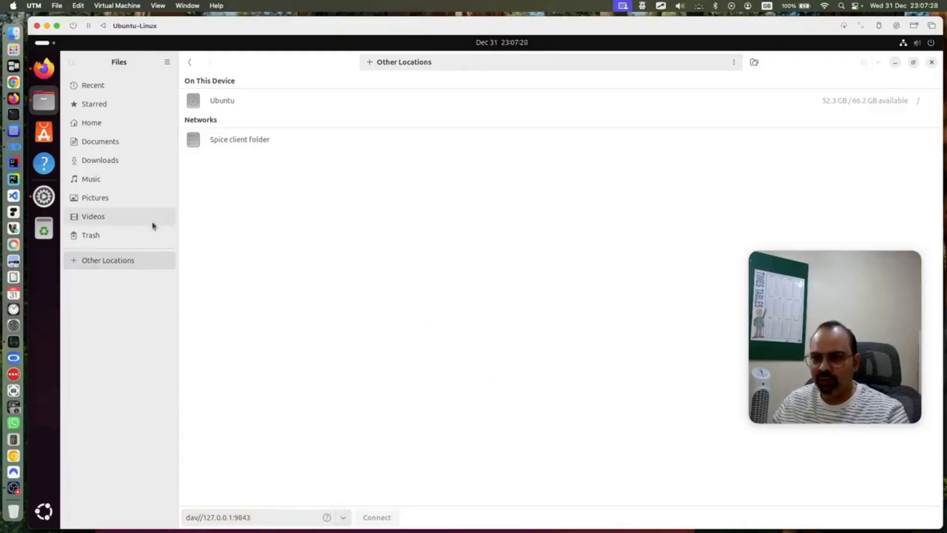
{"action": "left_click", "coordinate": [237, 139]}
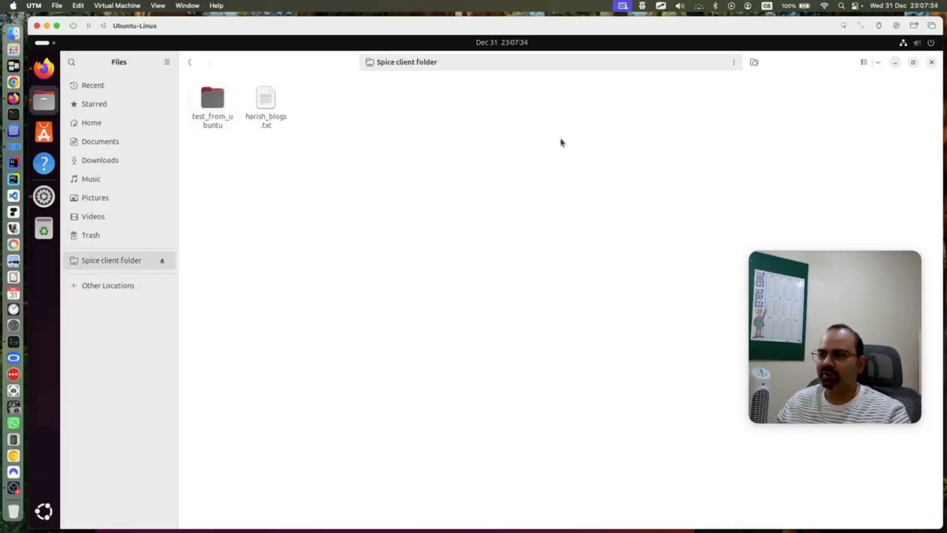
{"action": "left_click", "coordinate": [45, 68]}
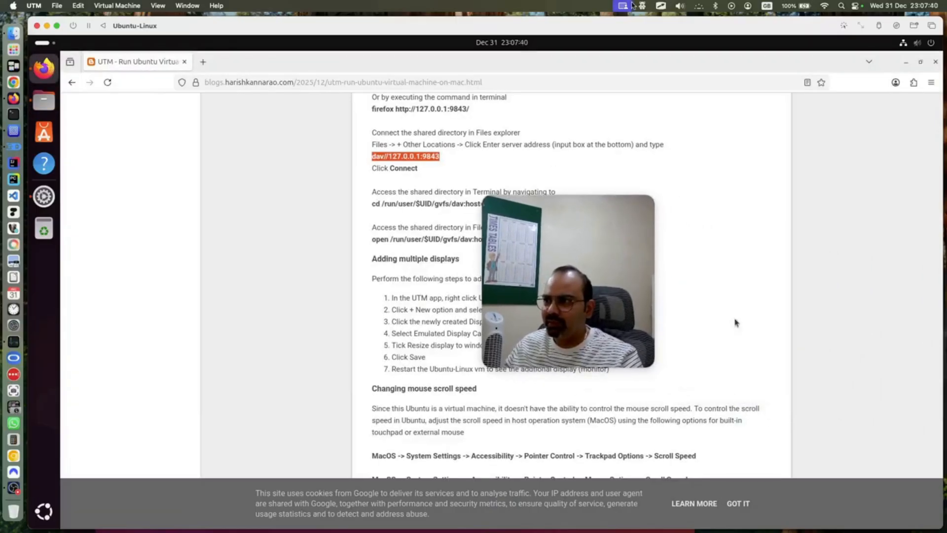
{"action": "left_click", "coordinate": [639, 5]}
{"action": "mouse_move", "coordinate": [681, 31]}
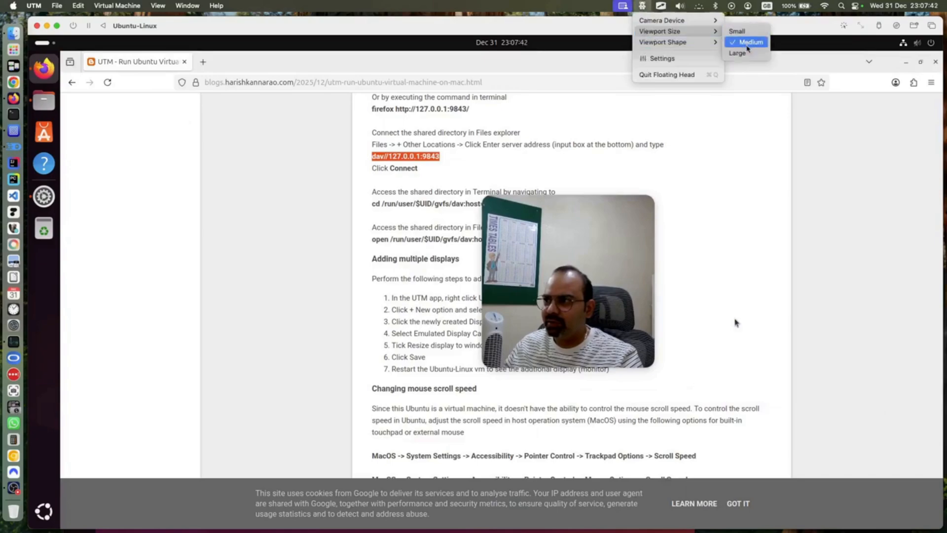
{"action": "left_click", "coordinate": [747, 51]}
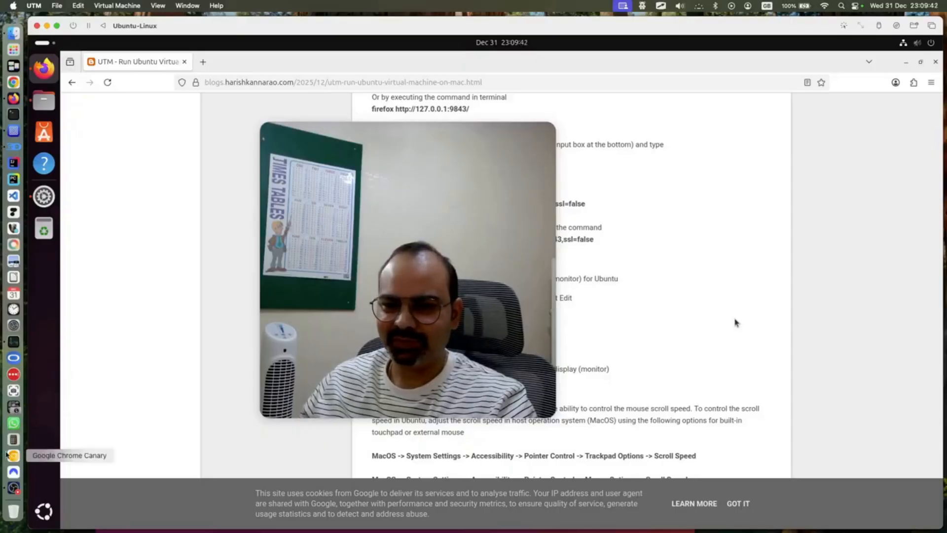
{"action": "left_click", "coordinate": [13, 488]}
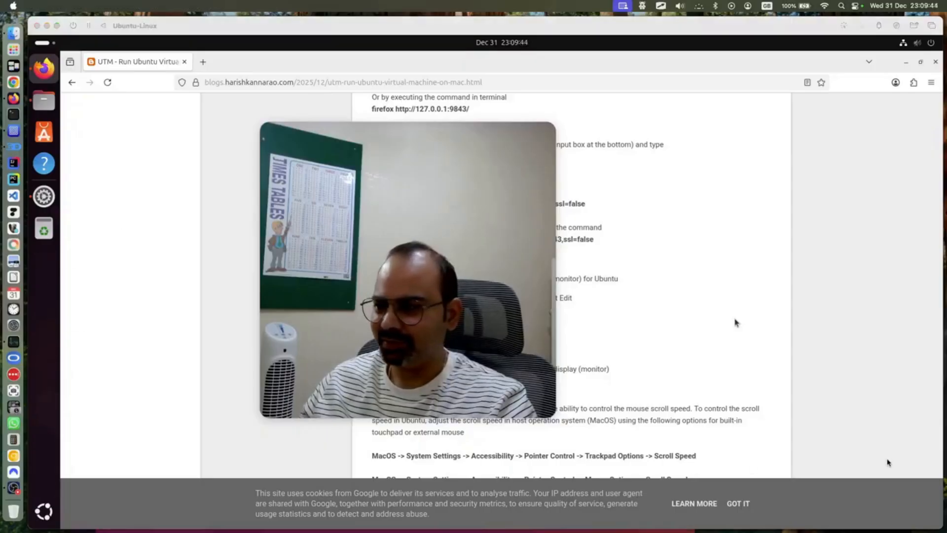